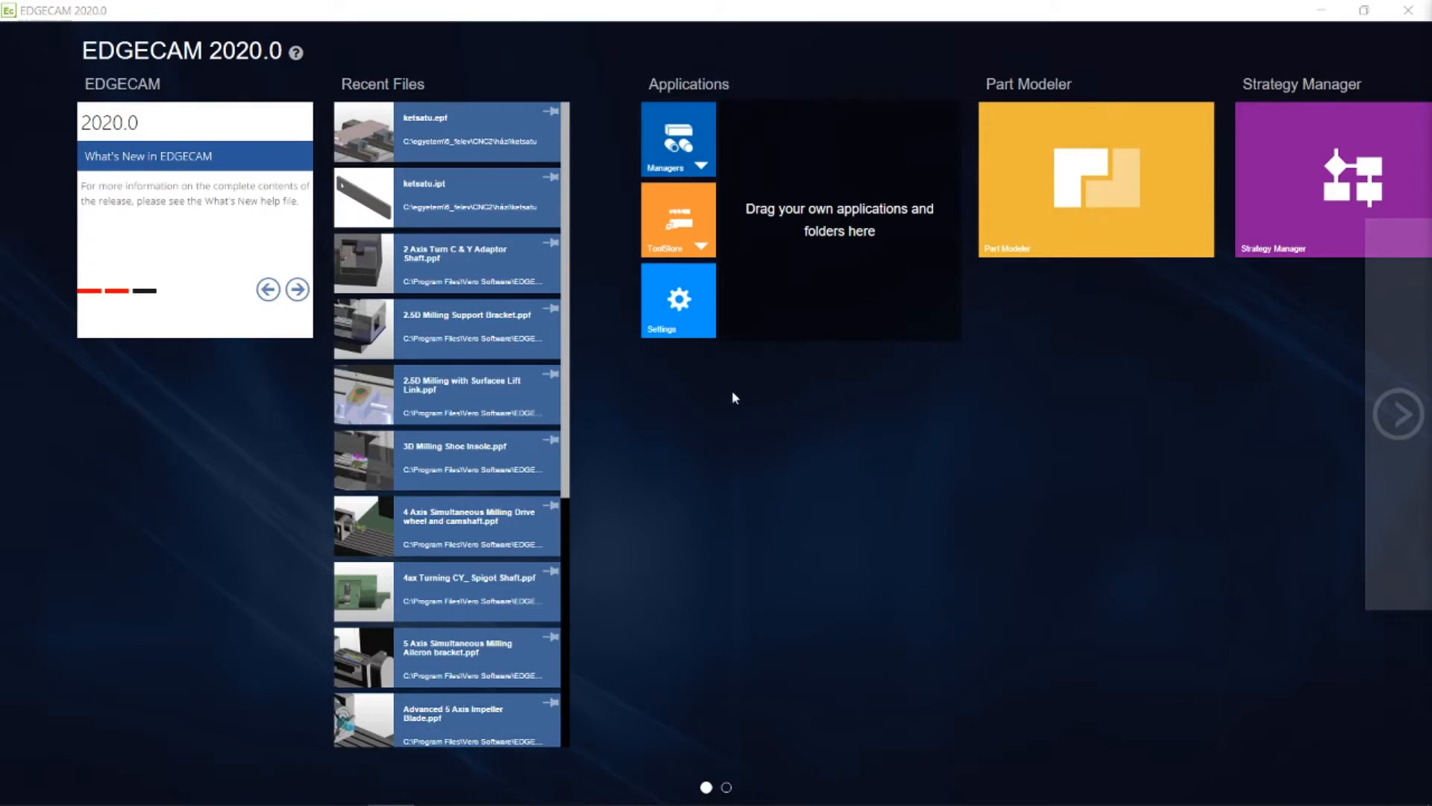
# - Switch the licensing to Homework Mode in the License Manager and close the manager
pyautogui.click(708, 168)
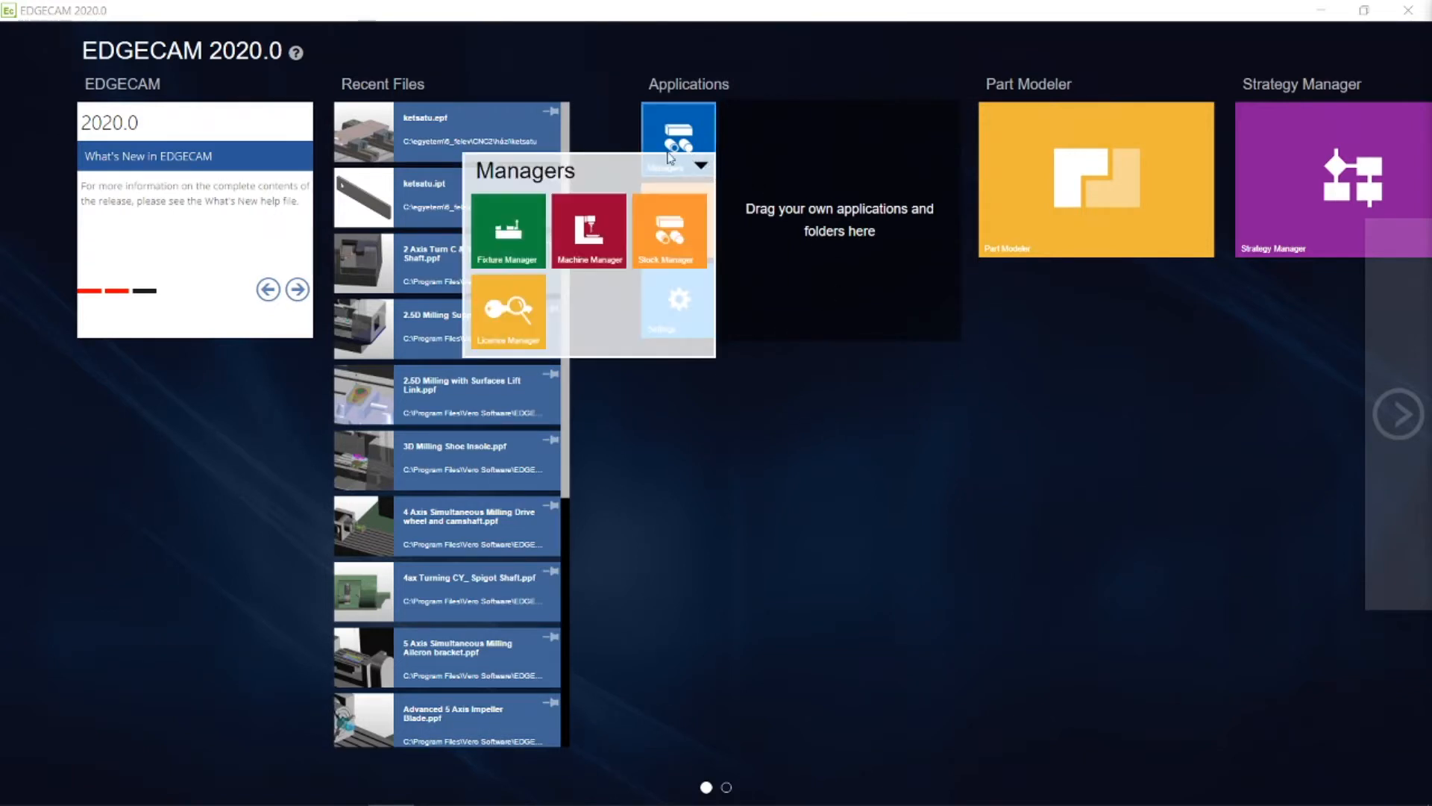
pyautogui.click(510, 310)
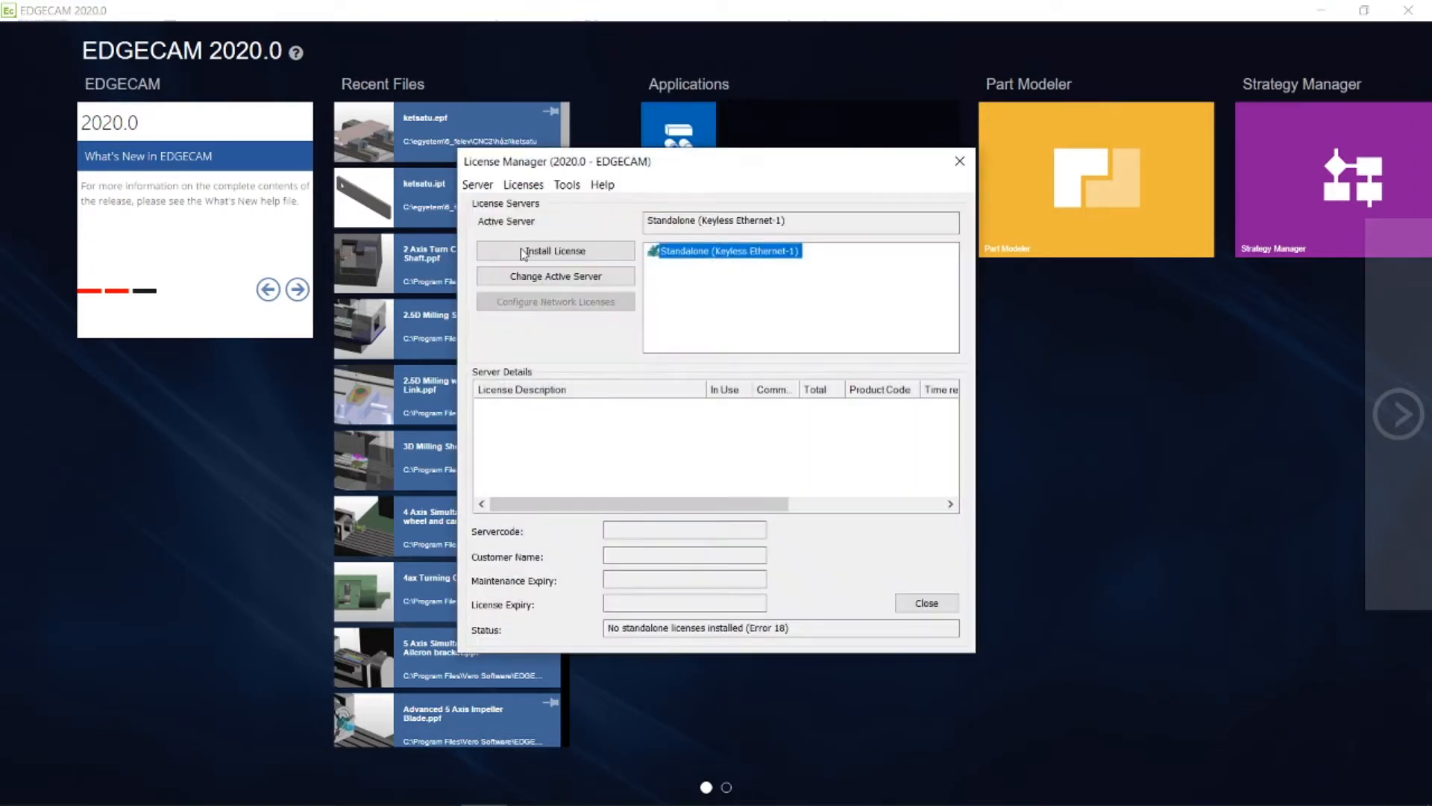
pyautogui.click(523, 184)
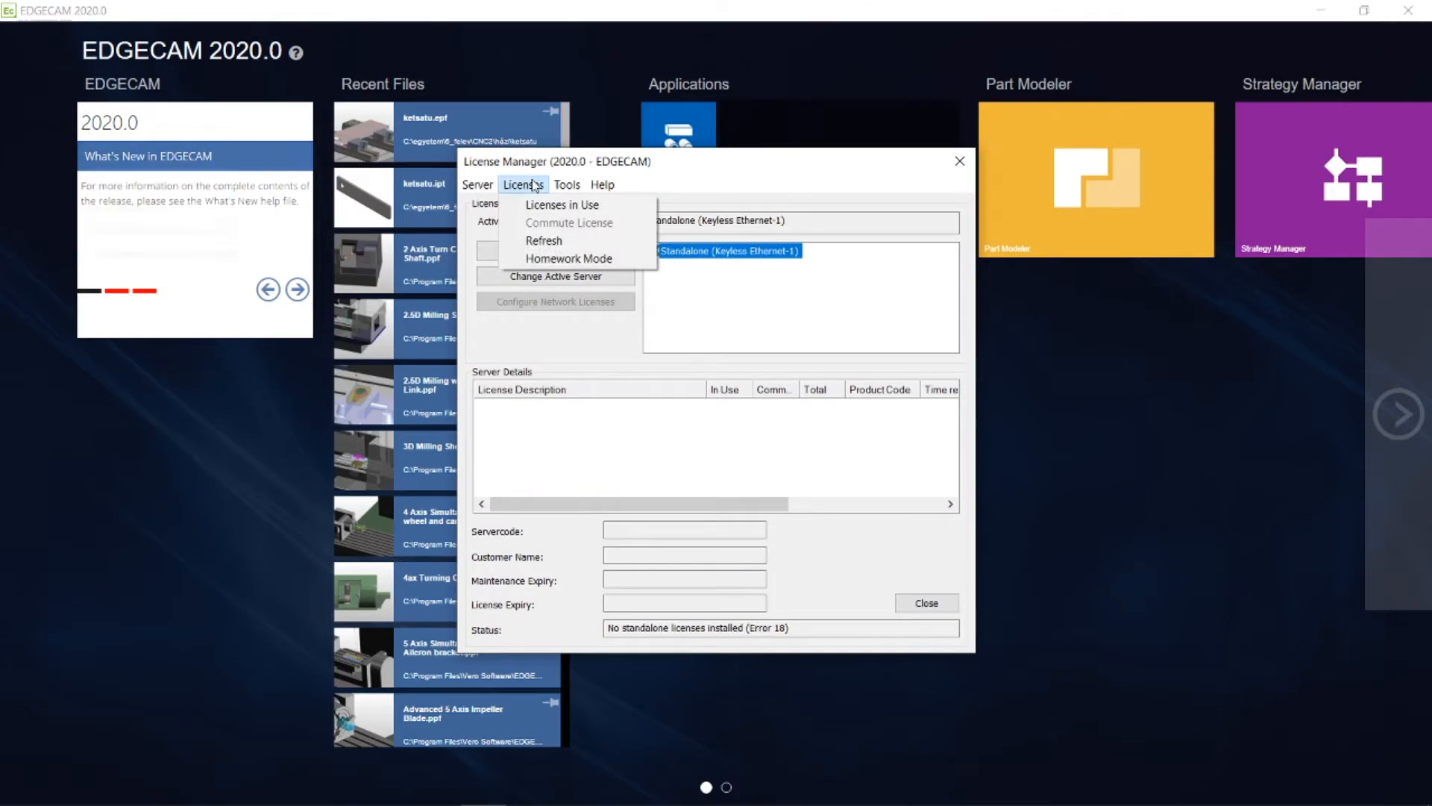
pyautogui.click(557, 261)
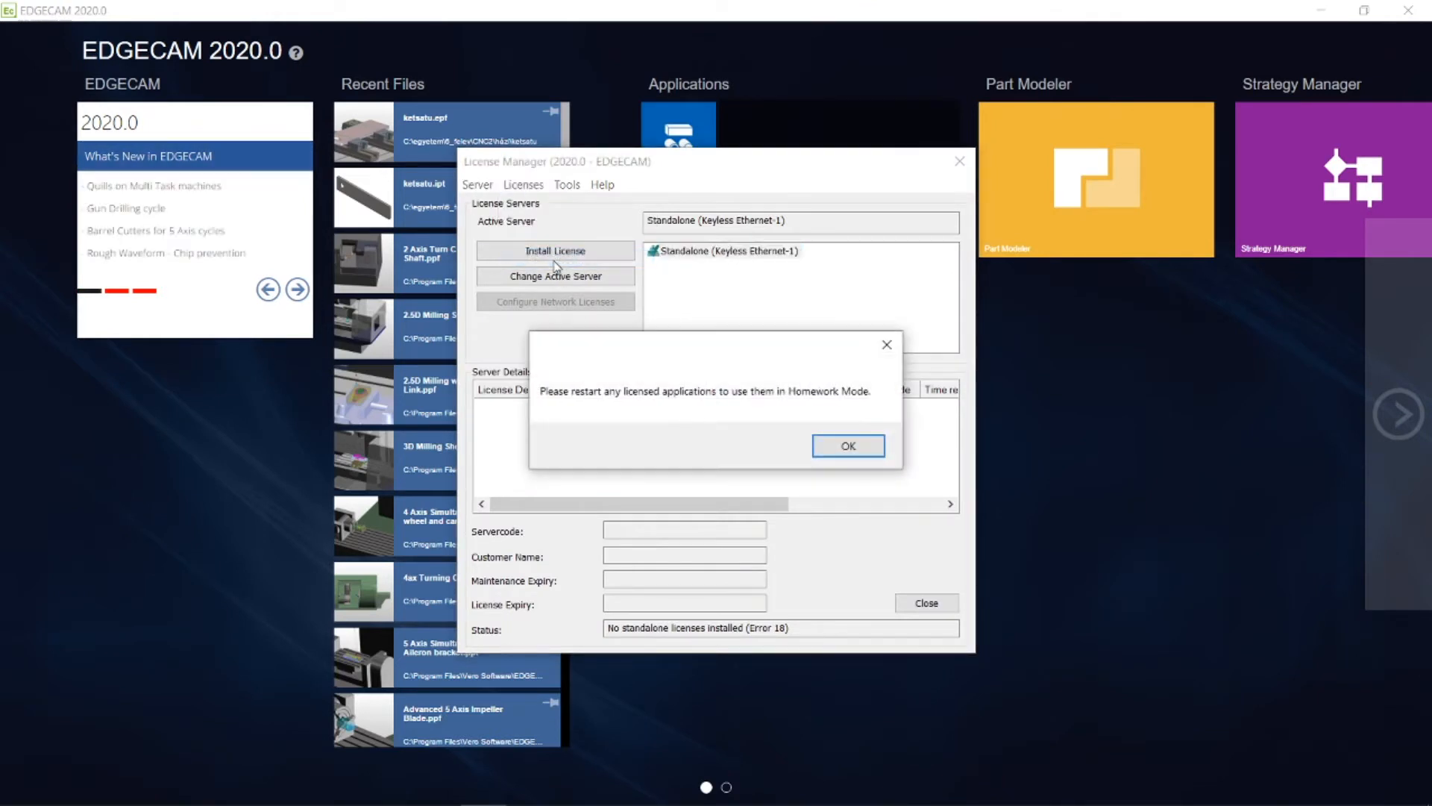
pyautogui.click(849, 448)
pyautogui.click(928, 603)
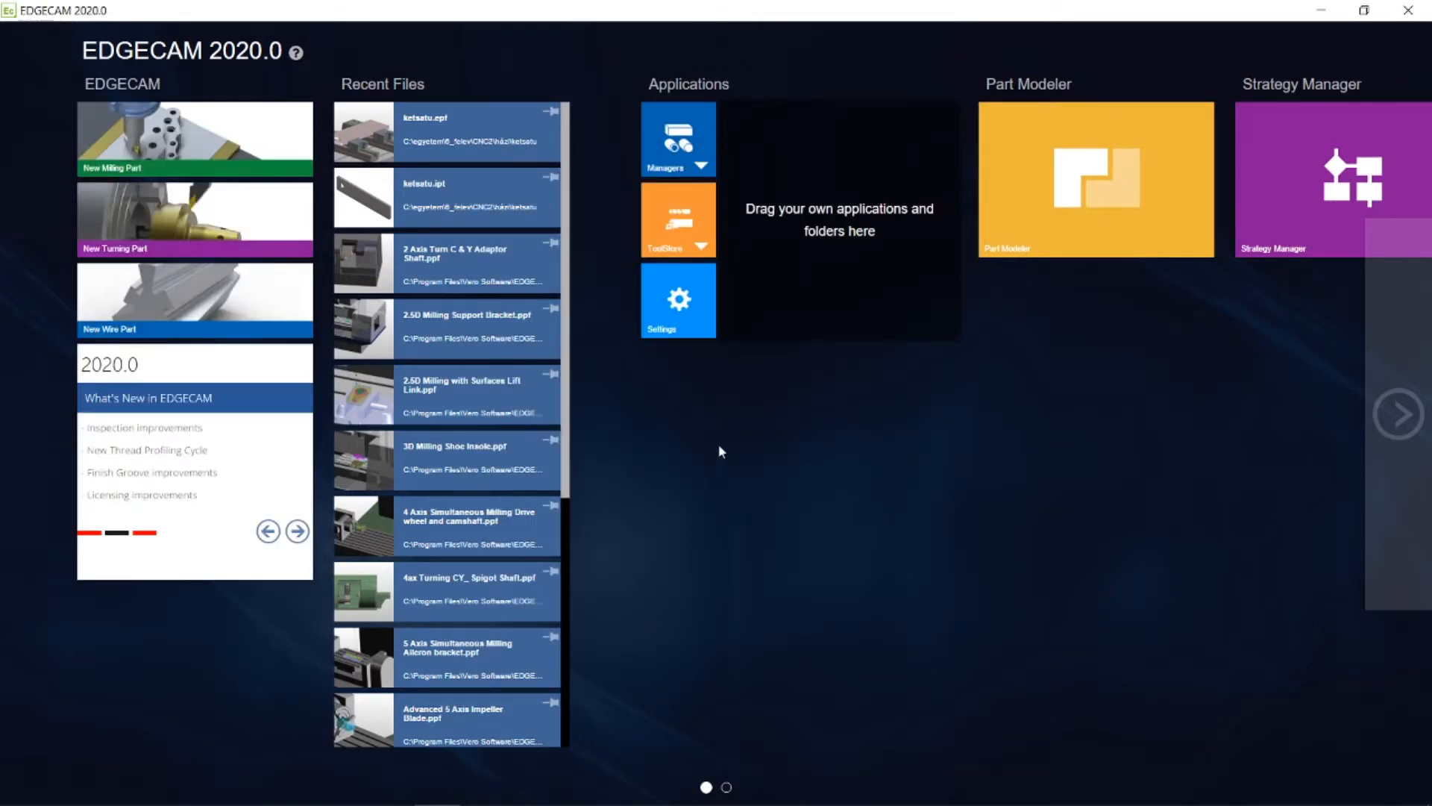
# - Reset the application settings to factory defaults and accept the settings
pyautogui.click(692, 328)
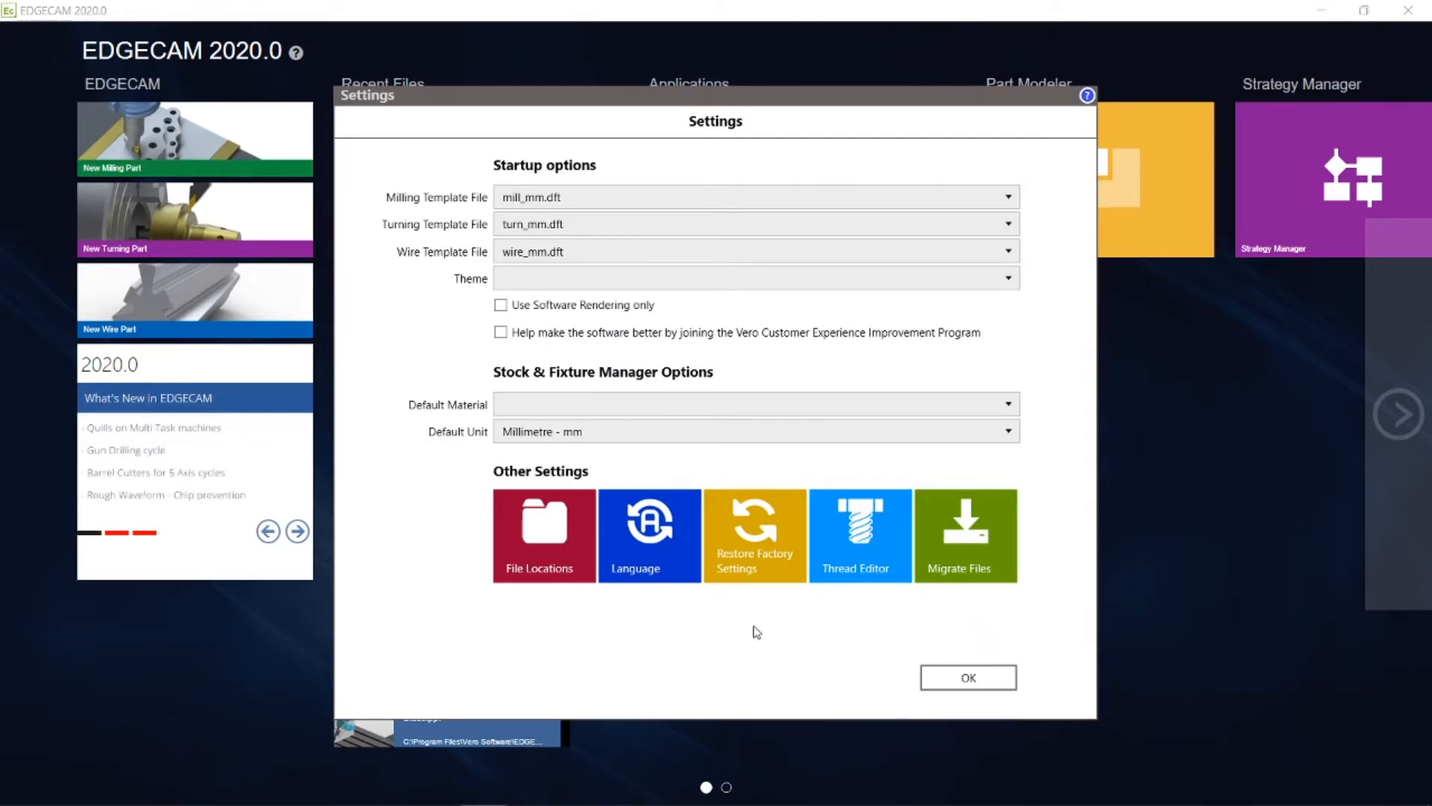
pyautogui.click(746, 549)
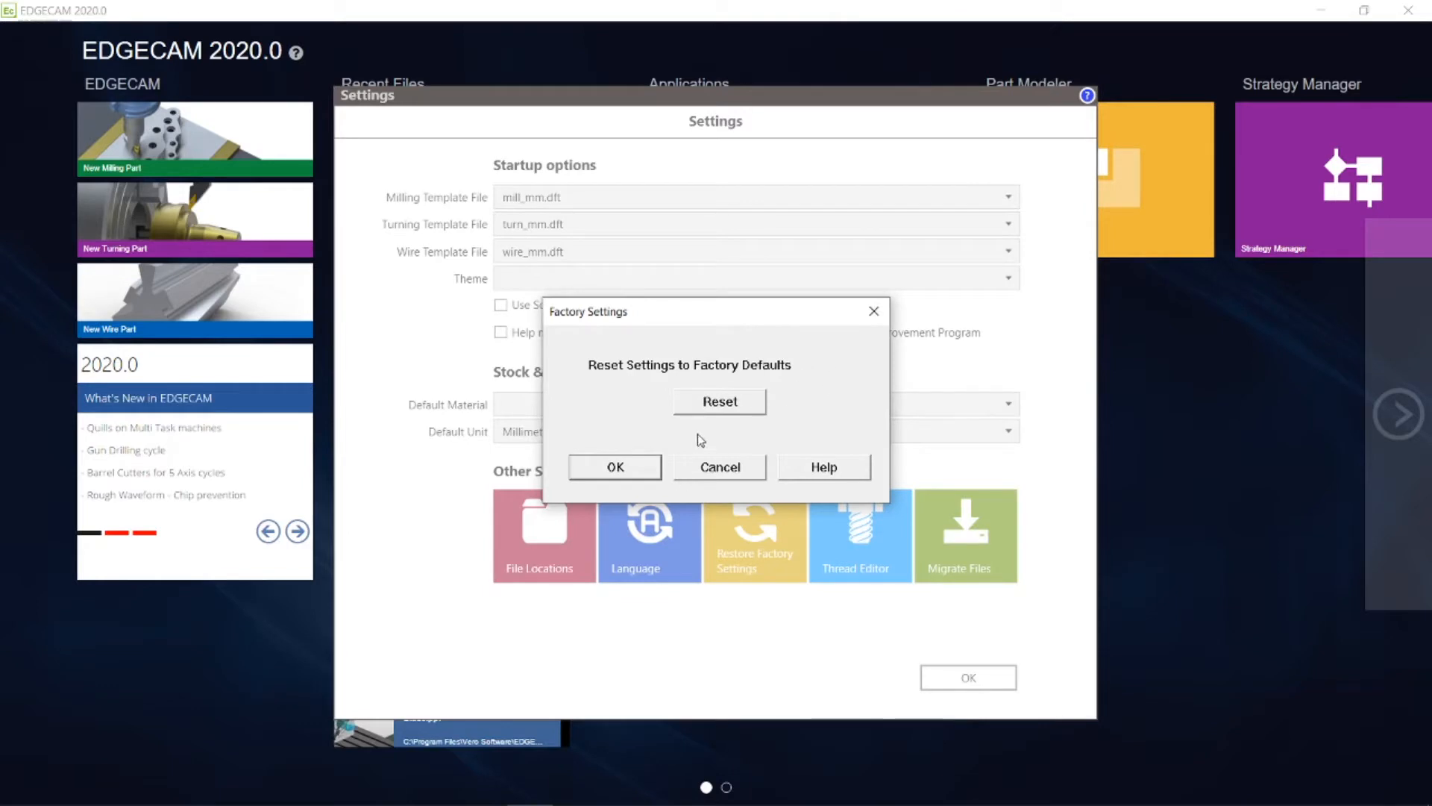
pyautogui.click(722, 404)
pyautogui.click(759, 453)
pyautogui.click(635, 467)
pyautogui.click(962, 677)
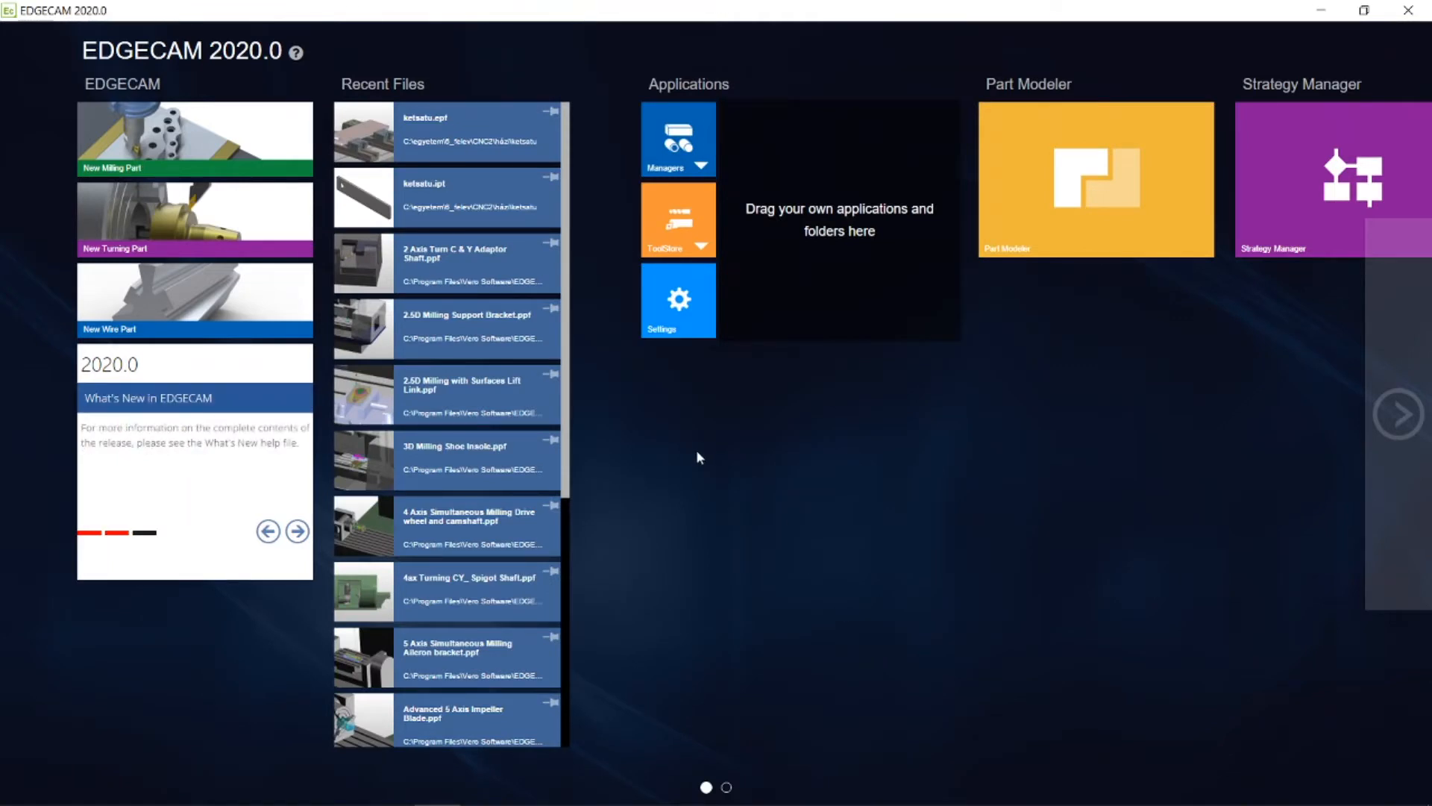
# - Check the Sample_Toolstore_20200 database in the ToolStore Administrator and close the administrator without changing anything
pyautogui.click(685, 235)
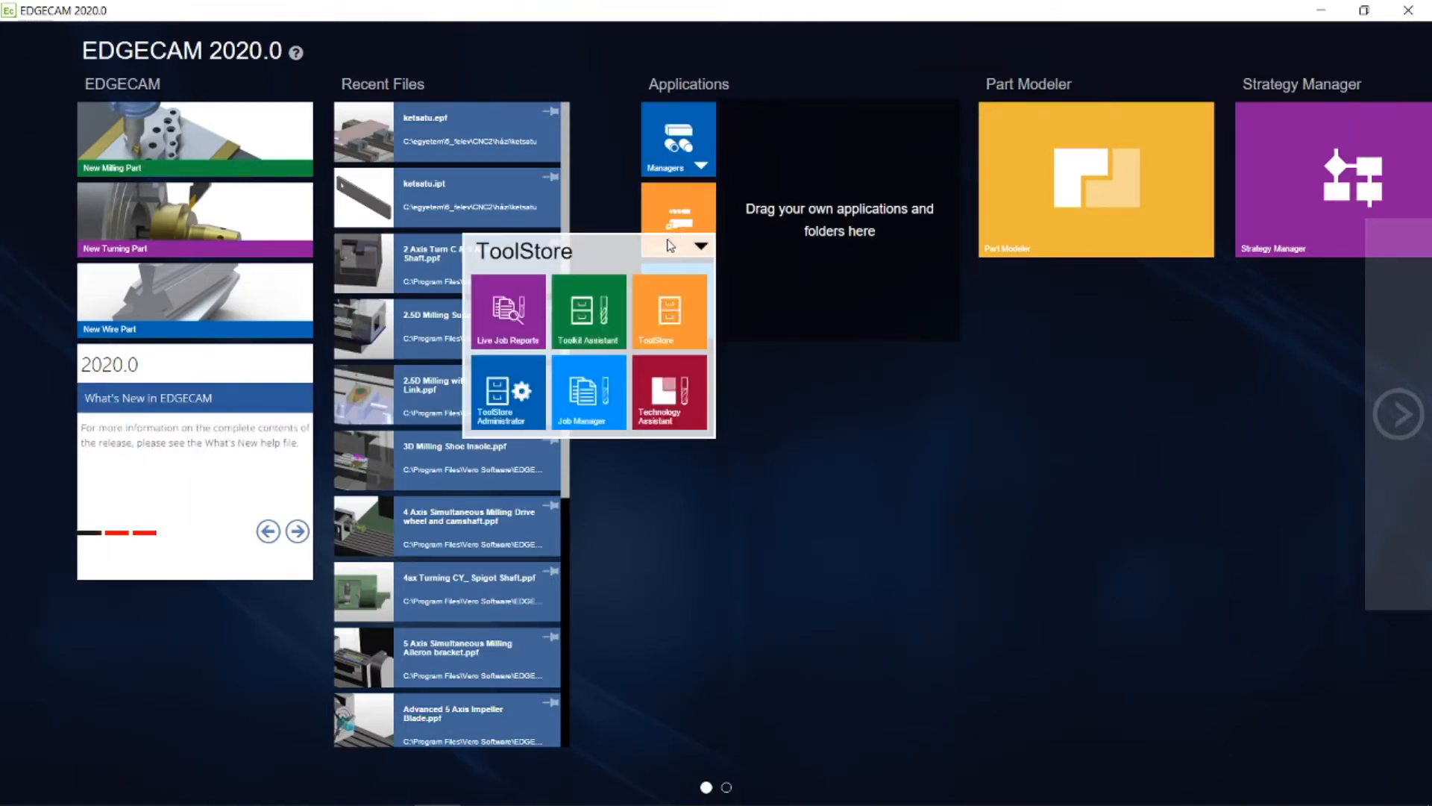
pyautogui.click(509, 390)
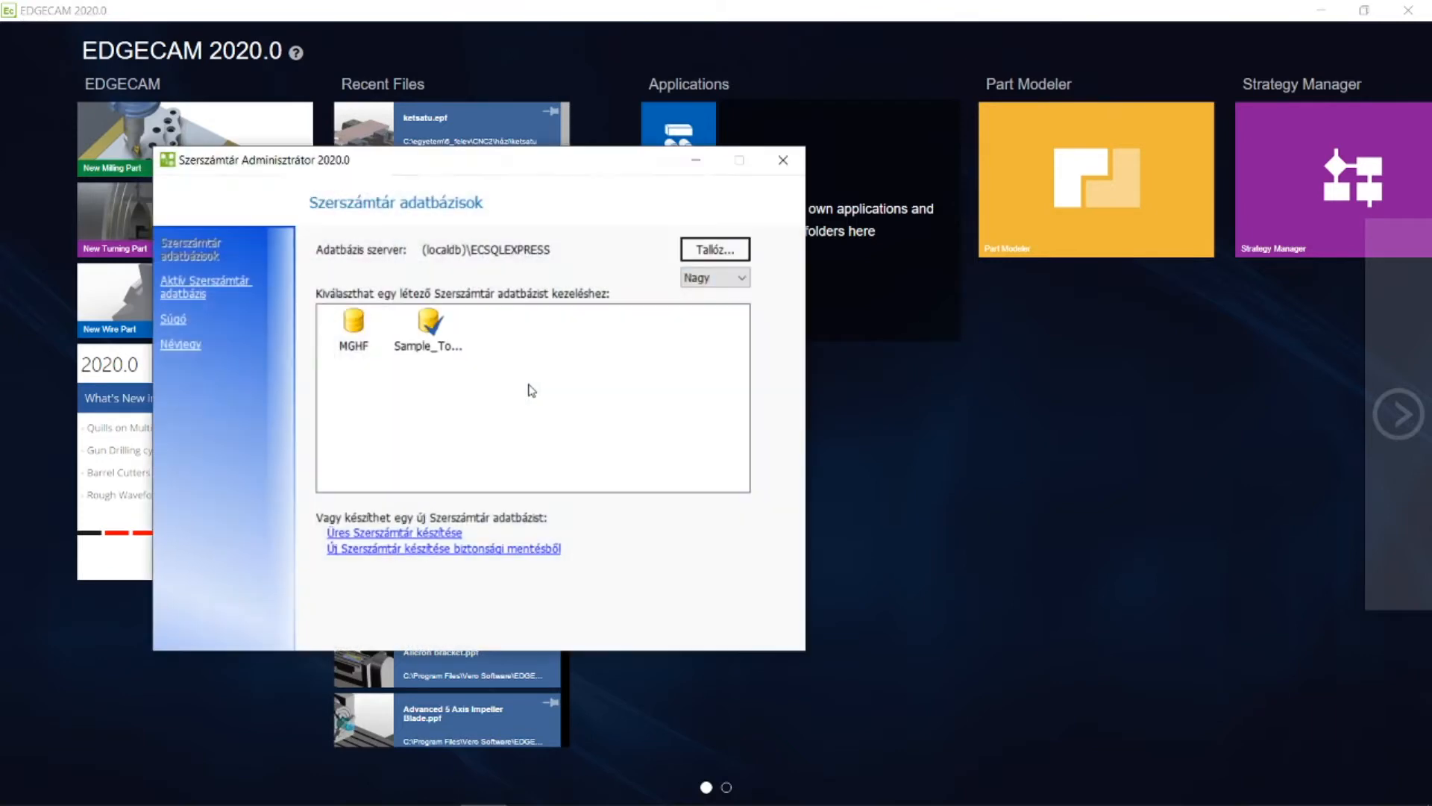
pyautogui.doubleClick(440, 336)
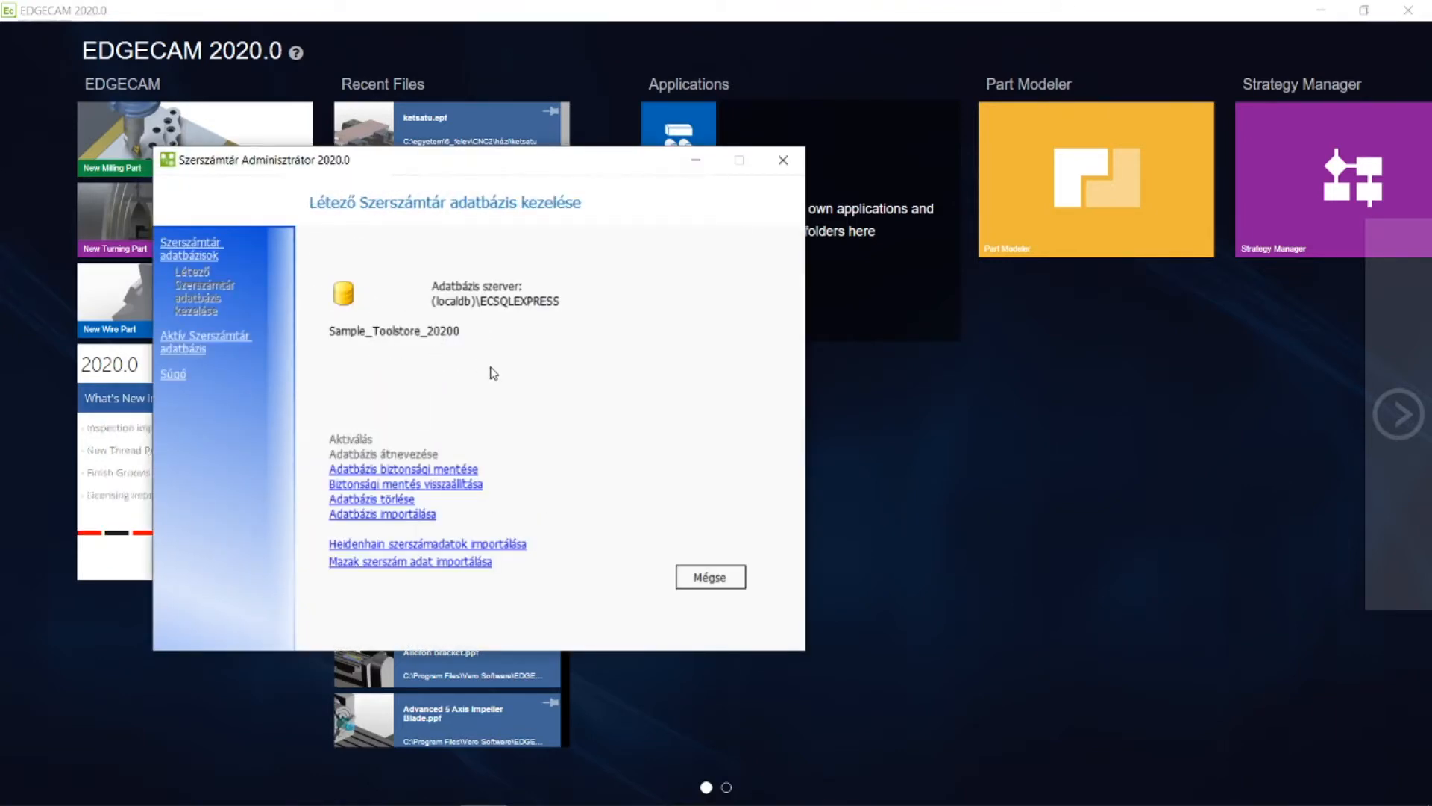
pyautogui.click(707, 576)
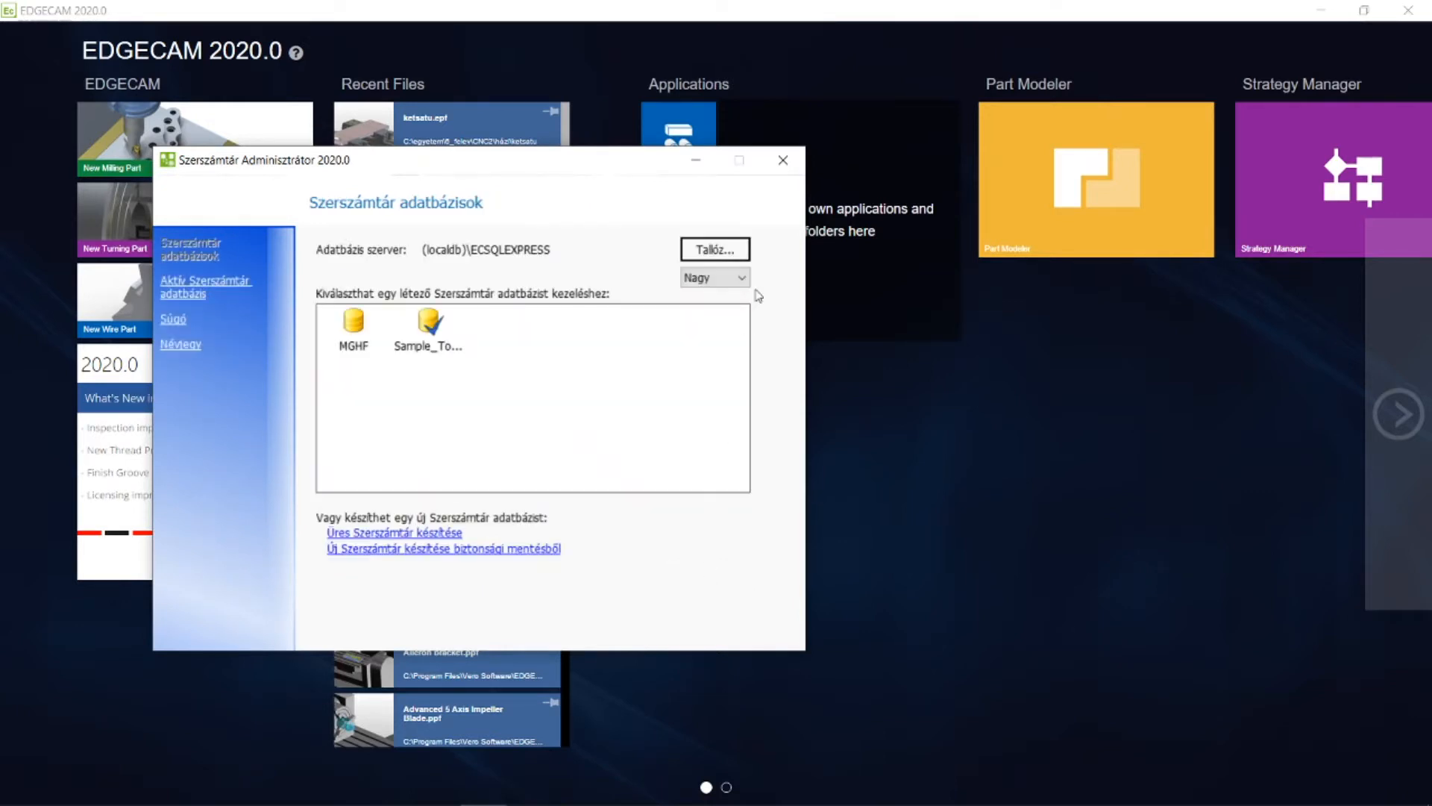
pyautogui.click(797, 160)
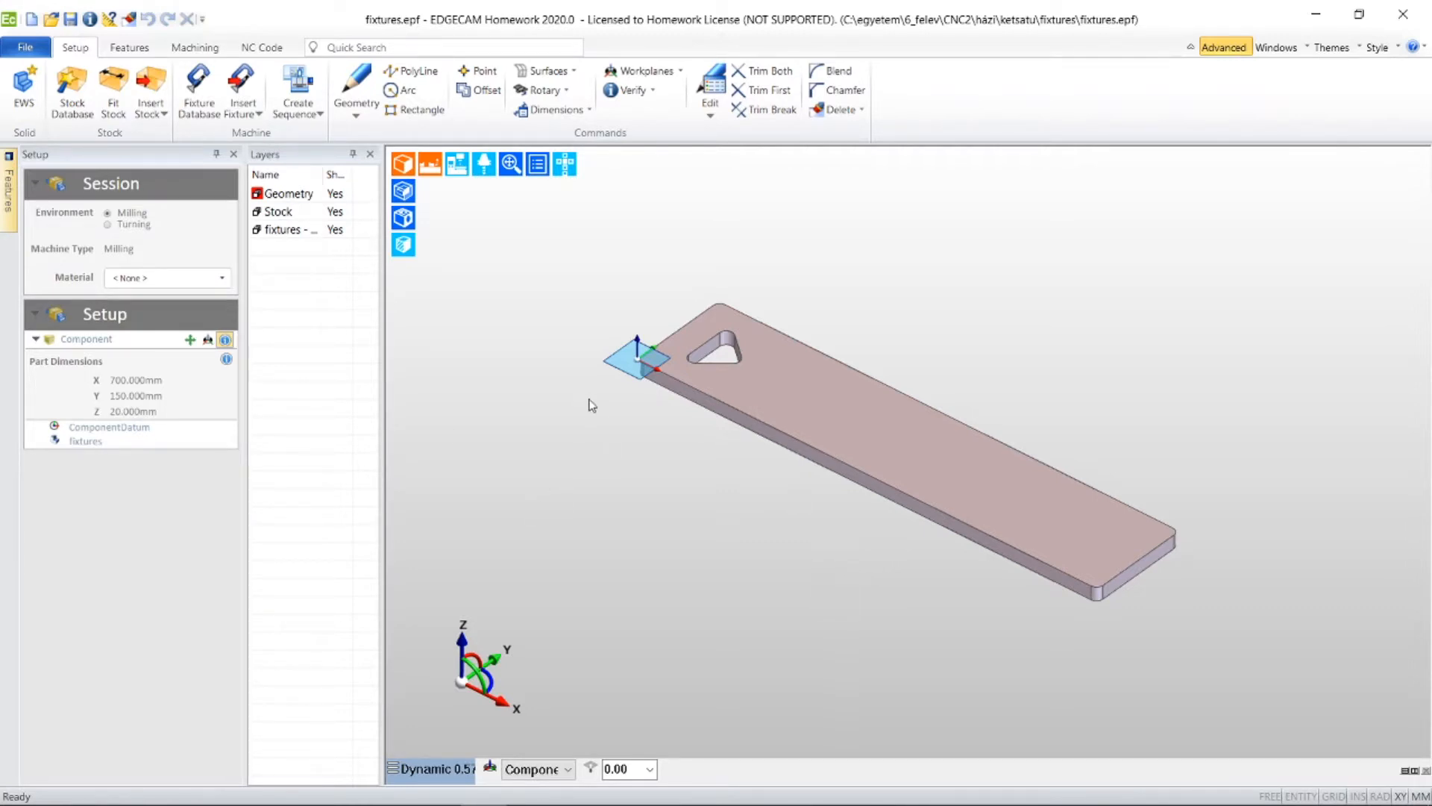
# - Position the component datum on the part's top face at the middle of the short edge beside the triangular pocket
pyautogui.moveTo(761, 319); pyautogui.dragTo(713, 370, button='middle')
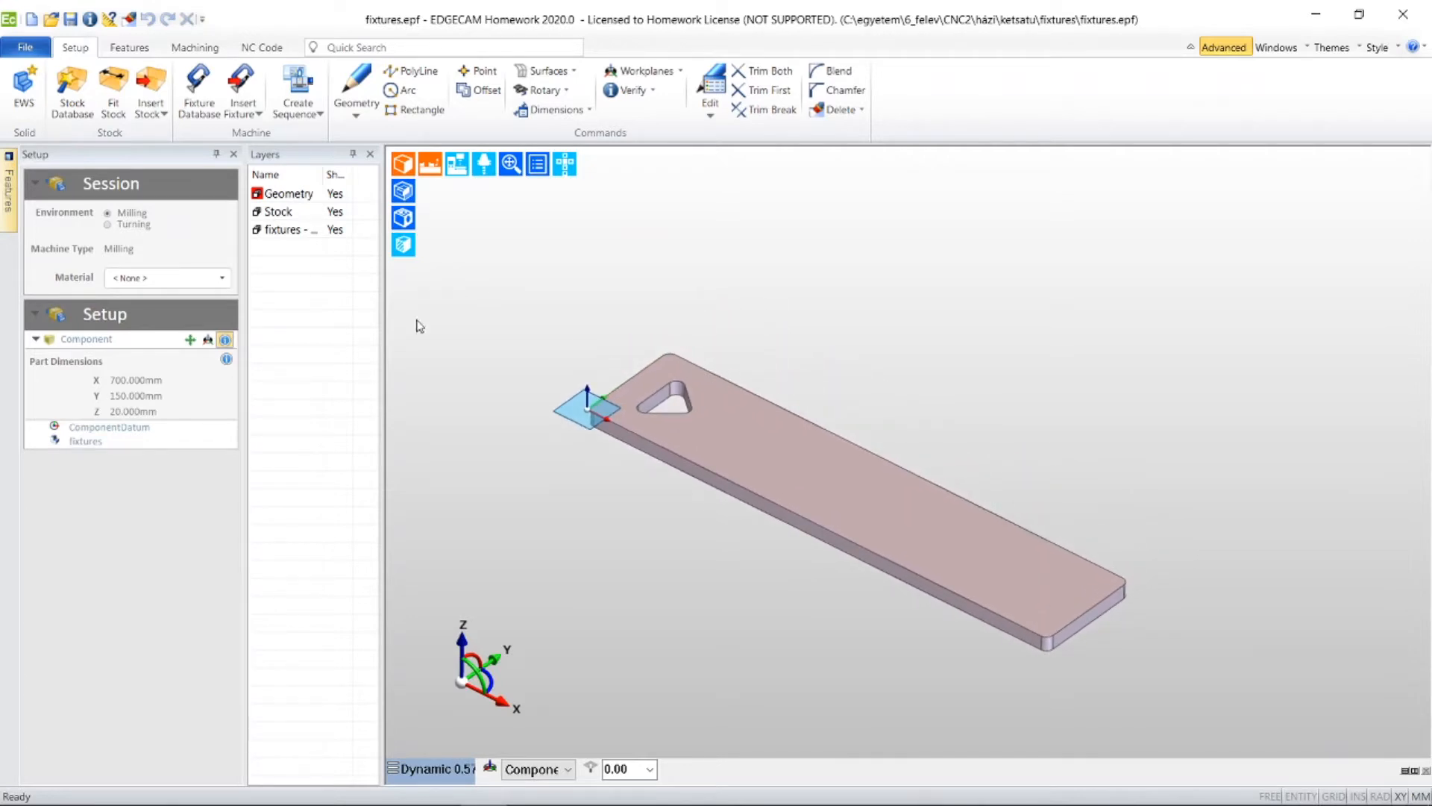
pyautogui.click(206, 340)
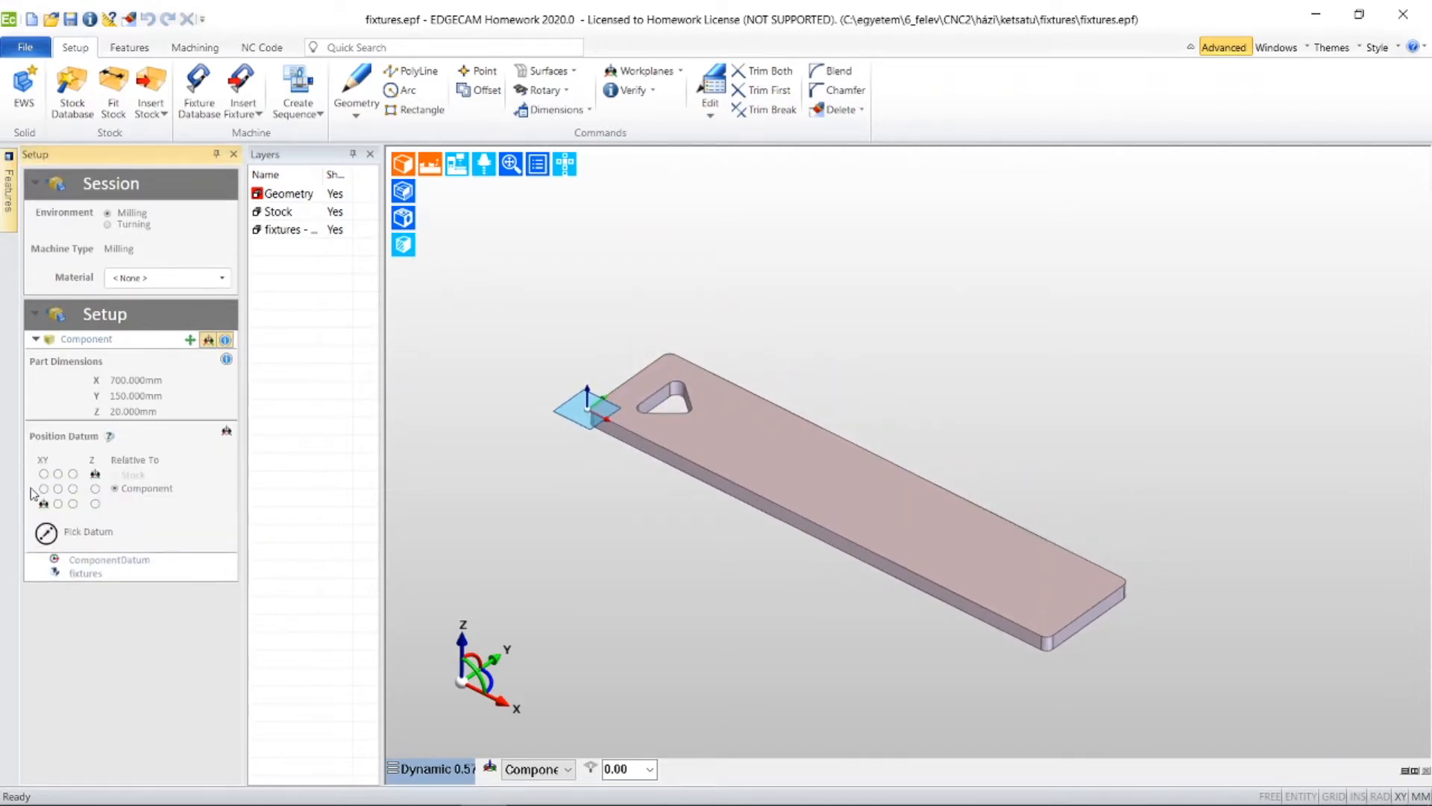
pyautogui.click(42, 489)
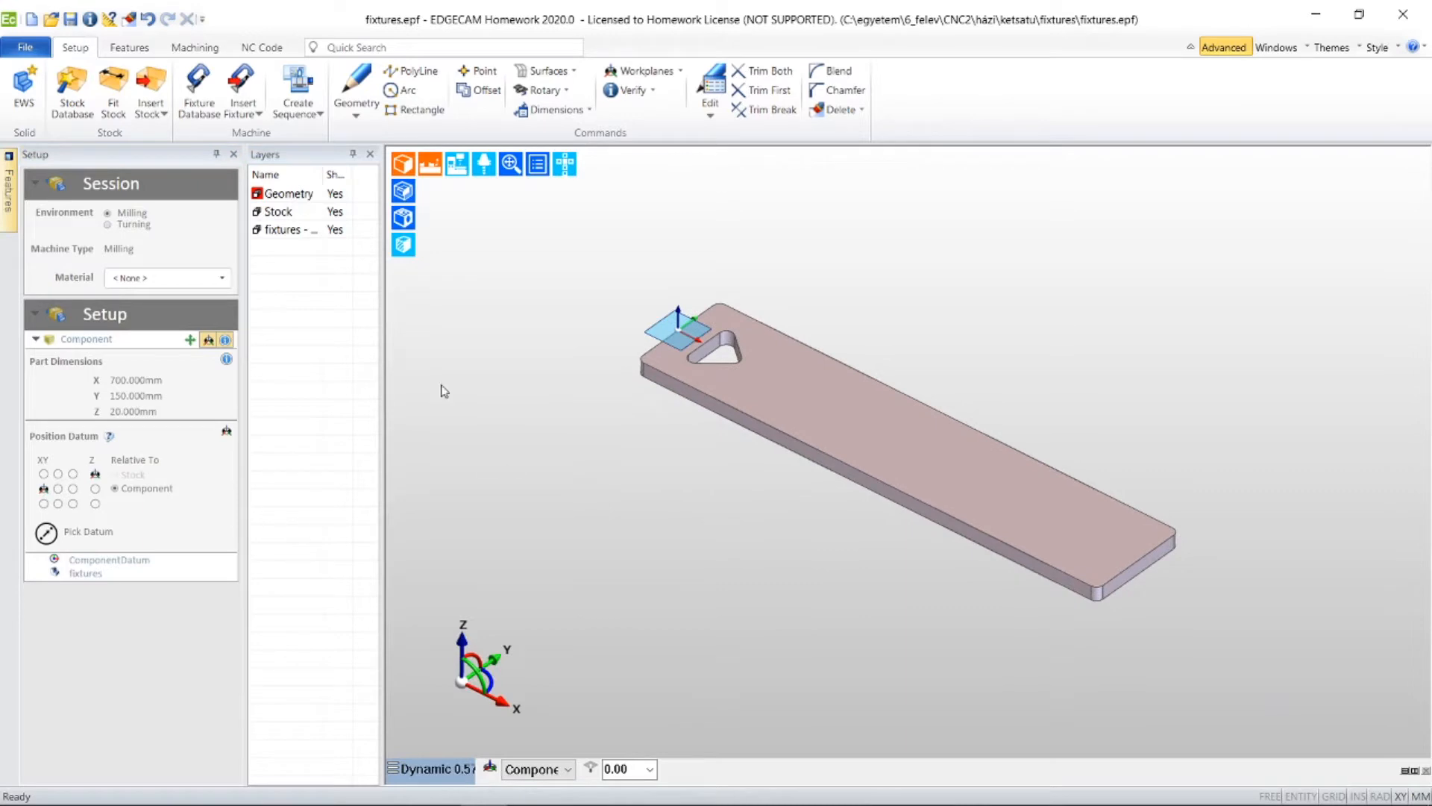
# - Fit a box stock with 5 mm left, right, front and back offsets, a 2 mm top offset and 30 mm total height
pyautogui.click(114, 97)
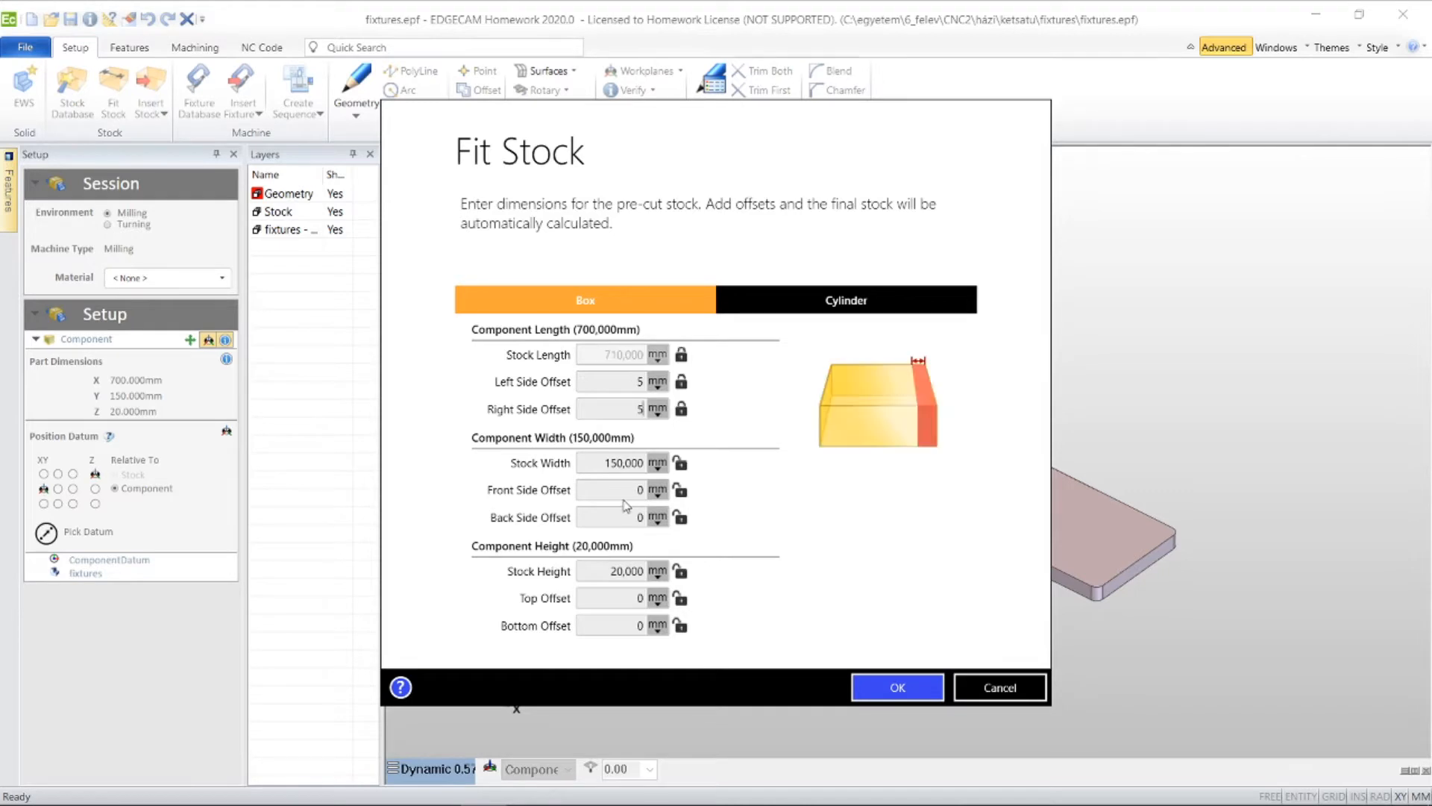
pyautogui.click(625, 495)
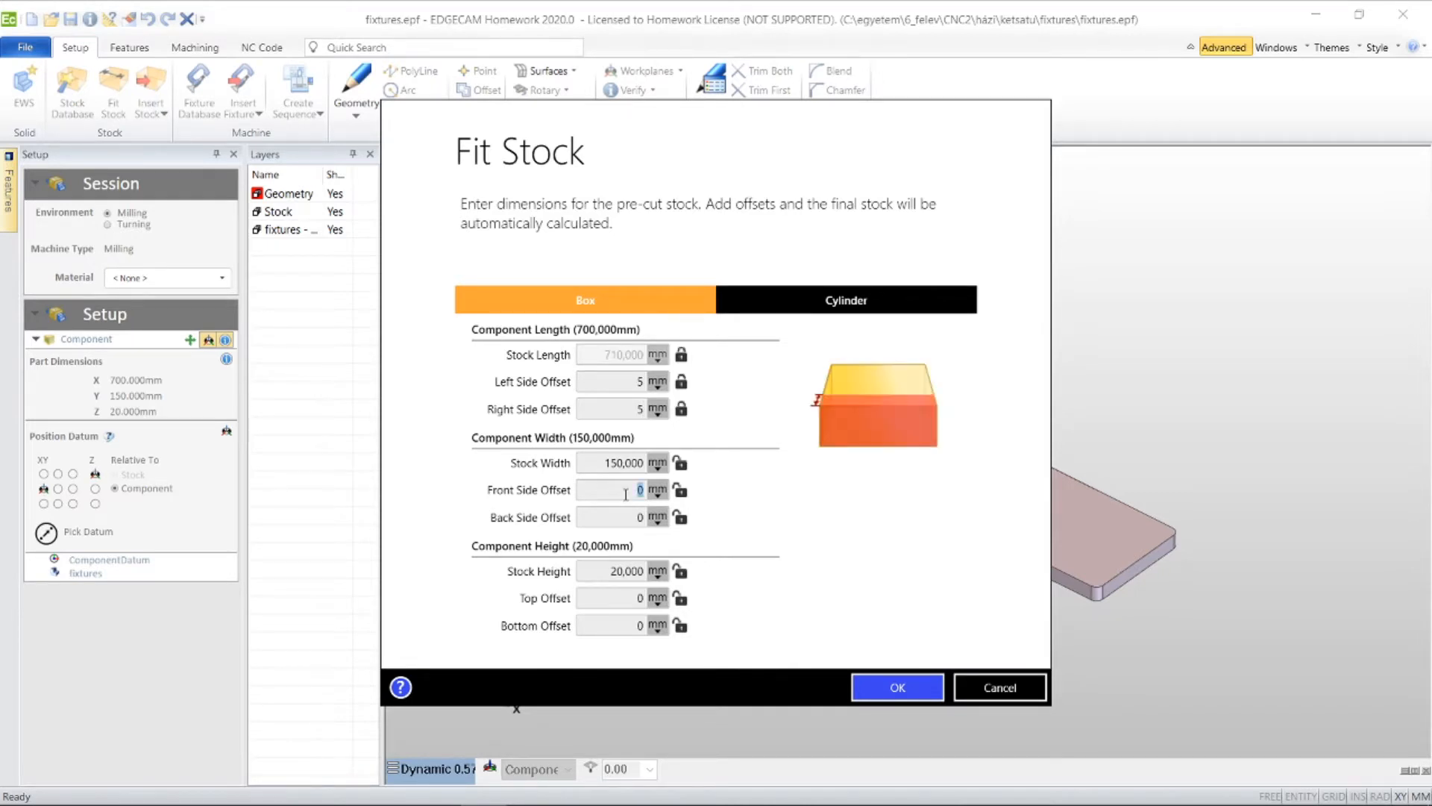
pyautogui.write('5')
pyautogui.click(630, 514)
pyautogui.write('5')
pyautogui.click(626, 595)
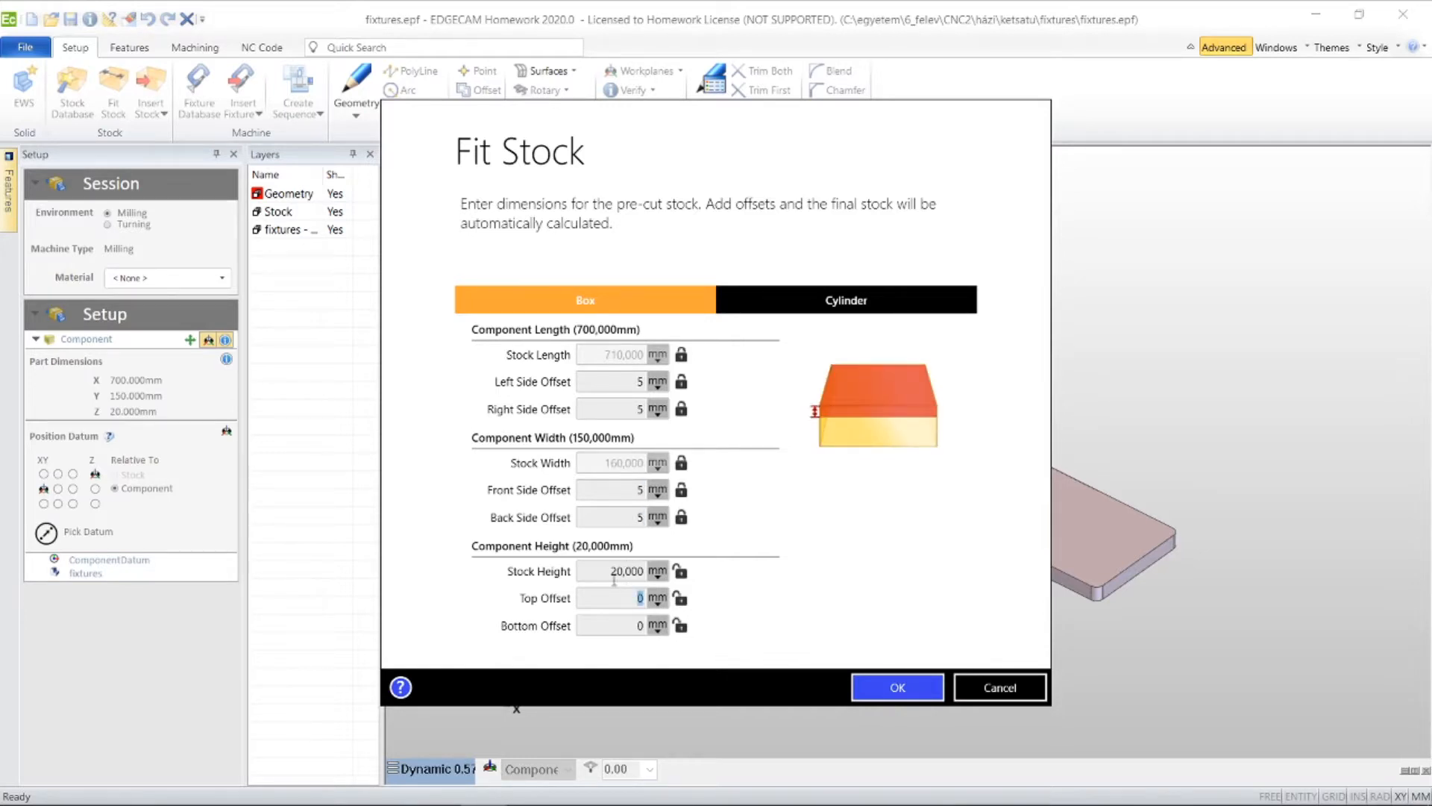
pyautogui.write('2')
pyautogui.press('Tab')
pyautogui.click(860, 682)
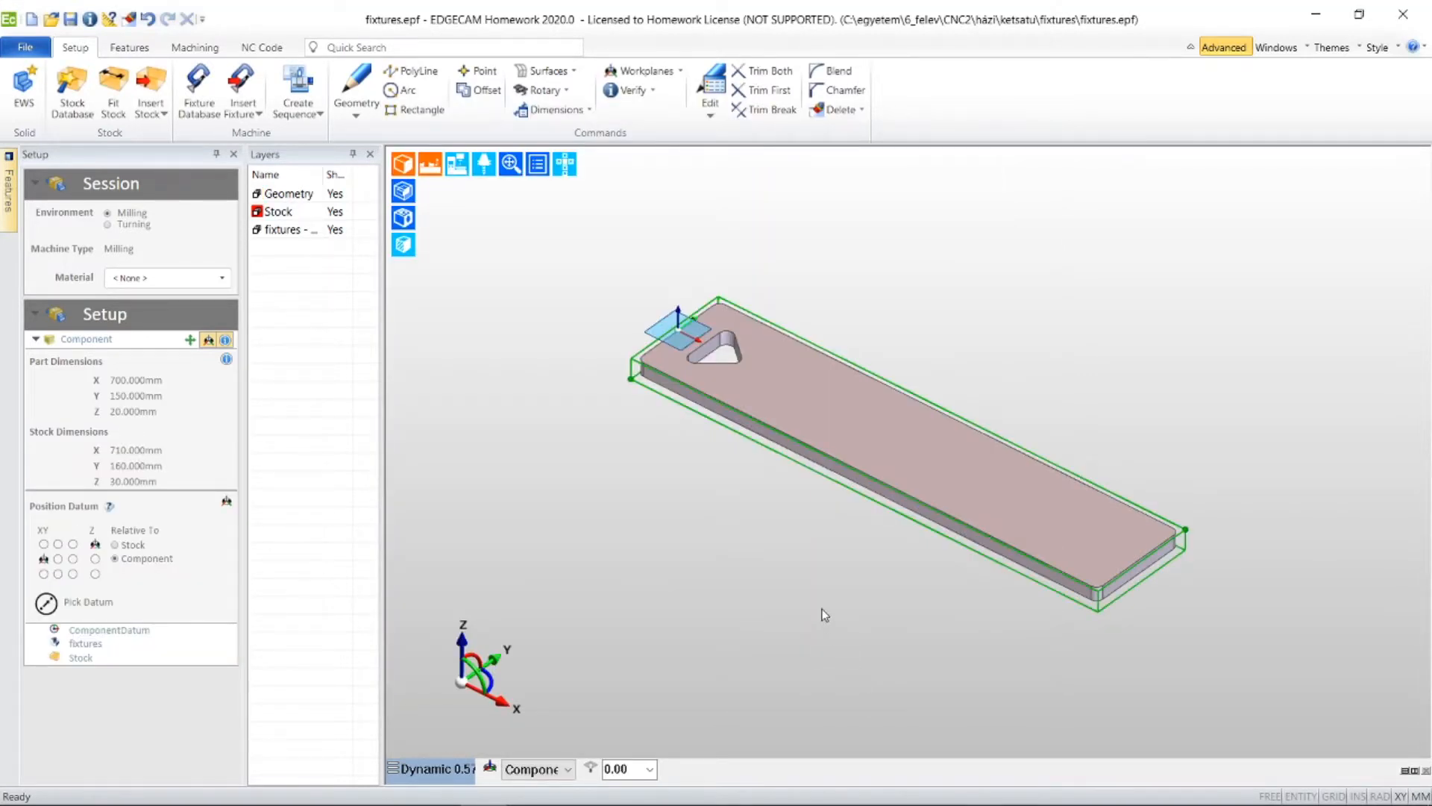
# - Inspect the stock outline around the part from several angles, including the allowance above and below it
pyautogui.moveTo(770, 525); pyautogui.dragTo(965, 464, button='middle')
pyautogui.scroll(5, 550, 473)
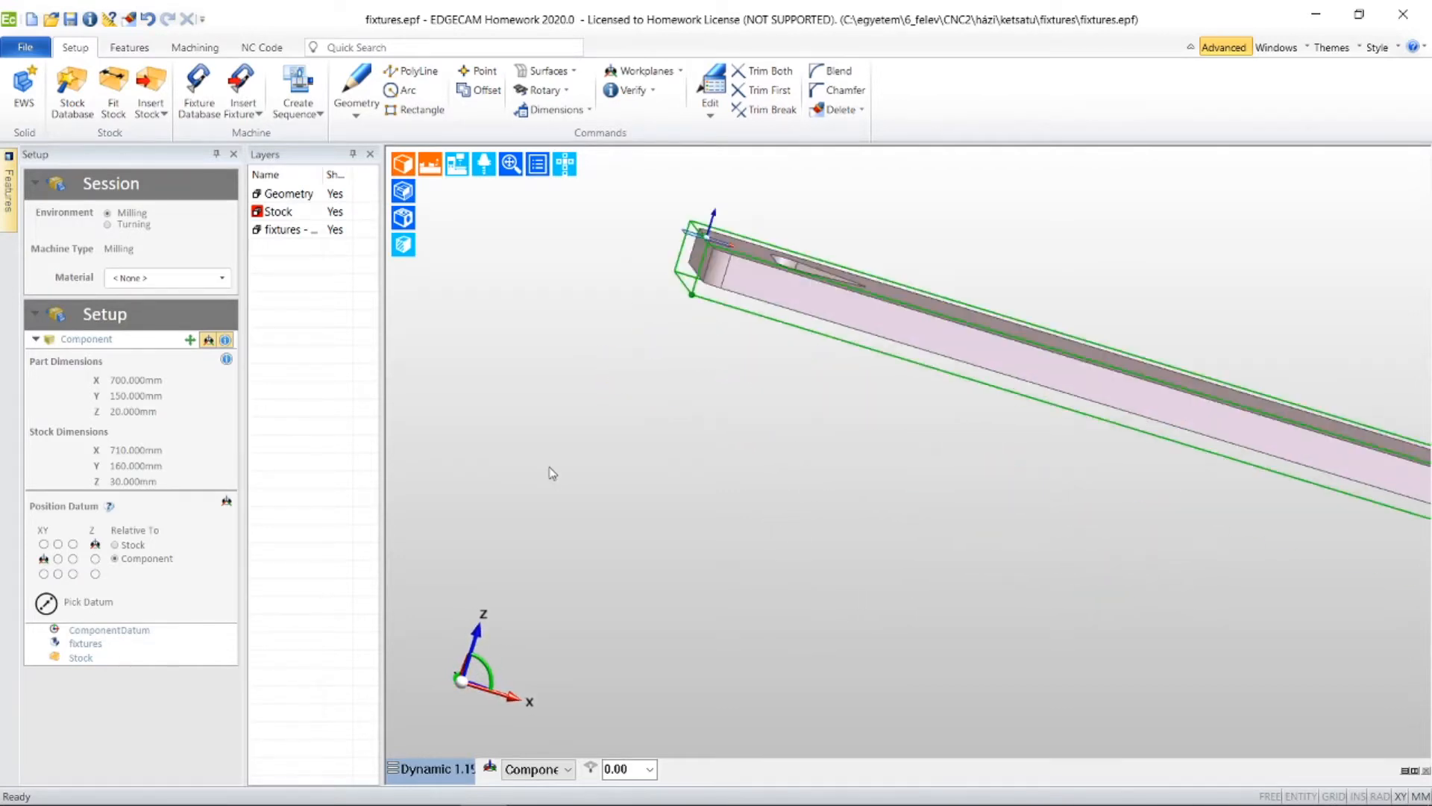
pyautogui.moveTo(870, 387); pyautogui.dragTo(829, 368, button='middle')
pyautogui.moveTo(1061, 258); pyautogui.dragTo(1010, 291, button='middle')
pyautogui.scroll(-4, 1151, 380)
pyautogui.moveTo(1152, 381); pyautogui.dragTo(1074, 390, button='middle')
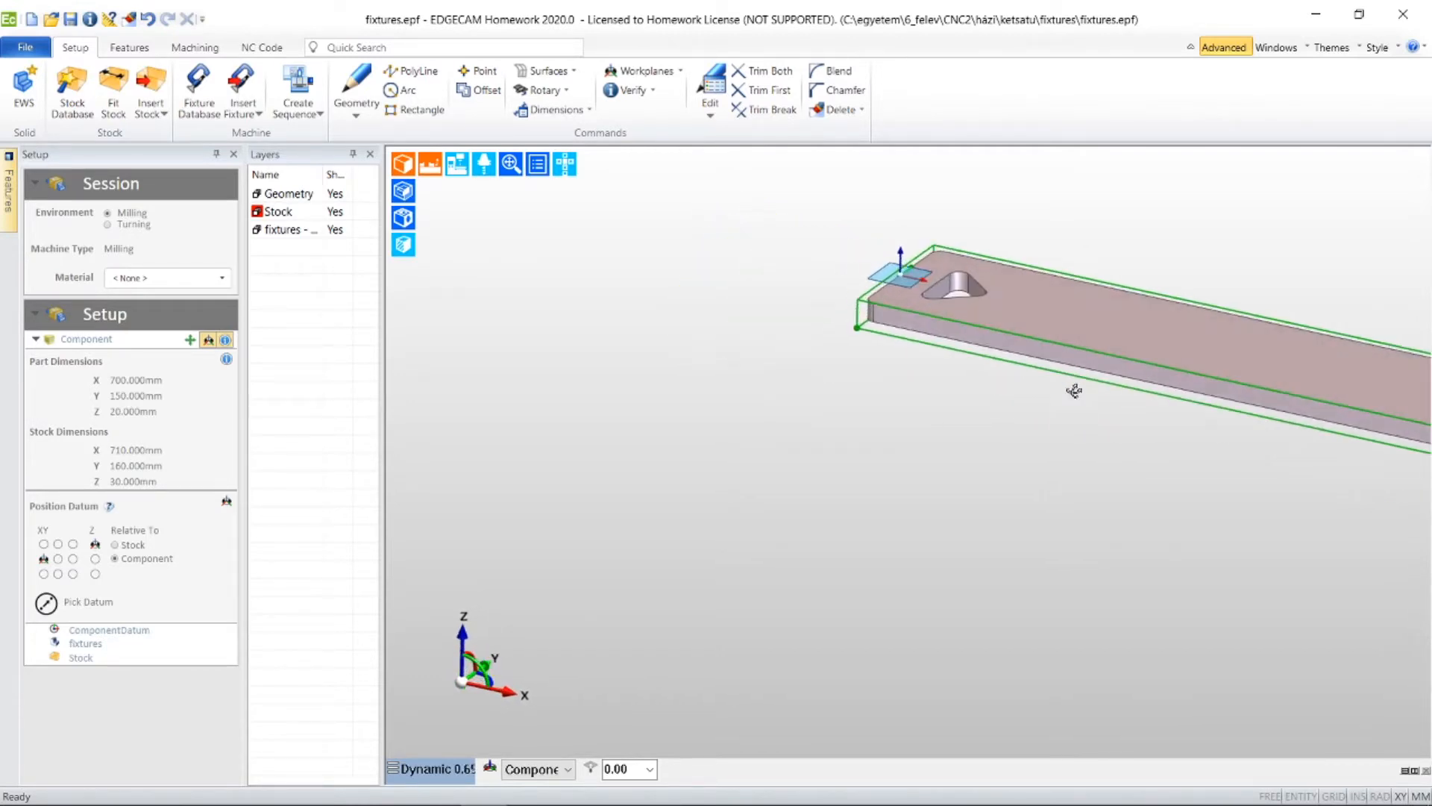
pyautogui.scroll(-1, 1074, 391)
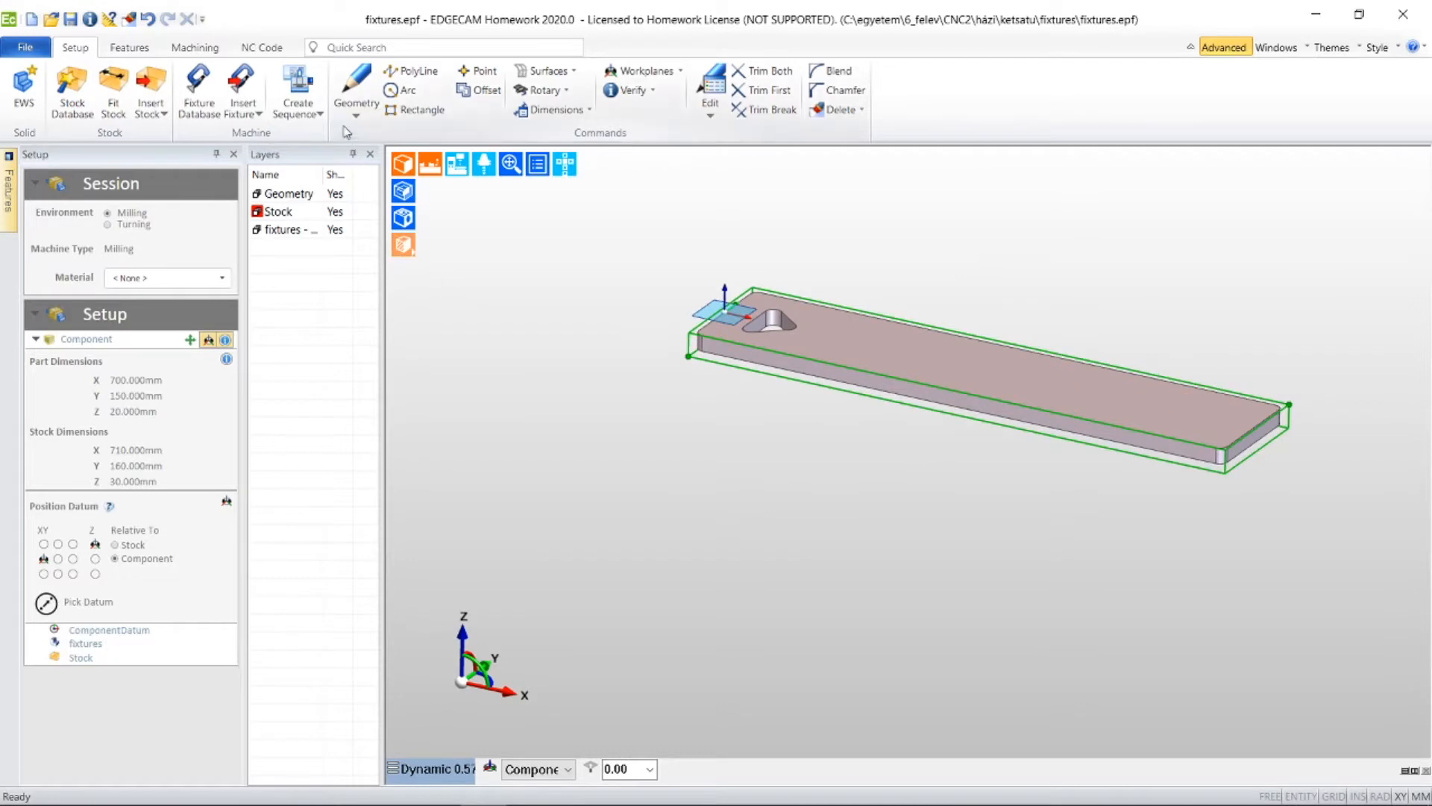
# - Create a milling sequence on Sample Mill Vertical mm.mcp with all machines shown, toolkit New Toolkit.1, ComponentDatum and the primary component location
pyautogui.click(298, 105)
pyautogui.click(319, 138)
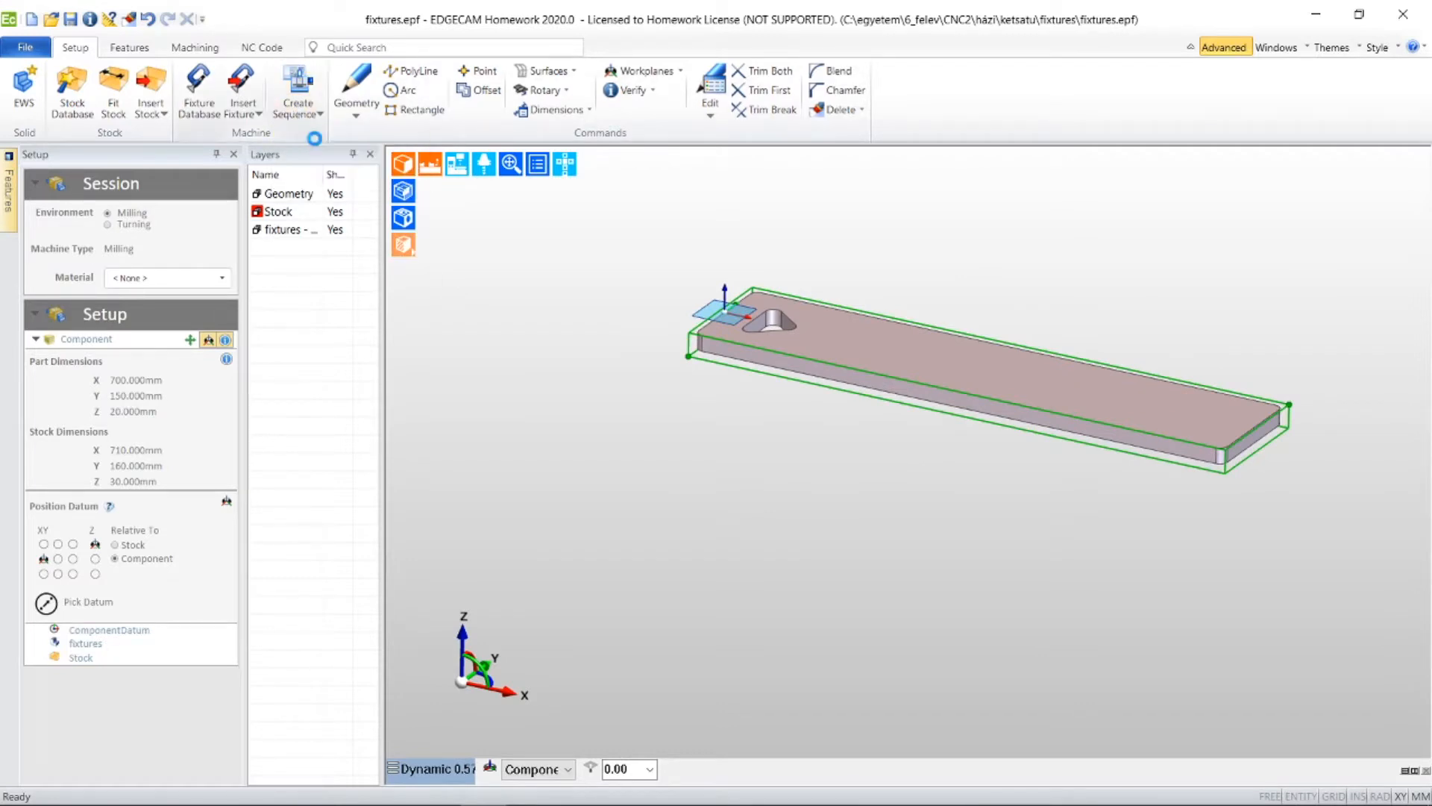
pyautogui.click(424, 659)
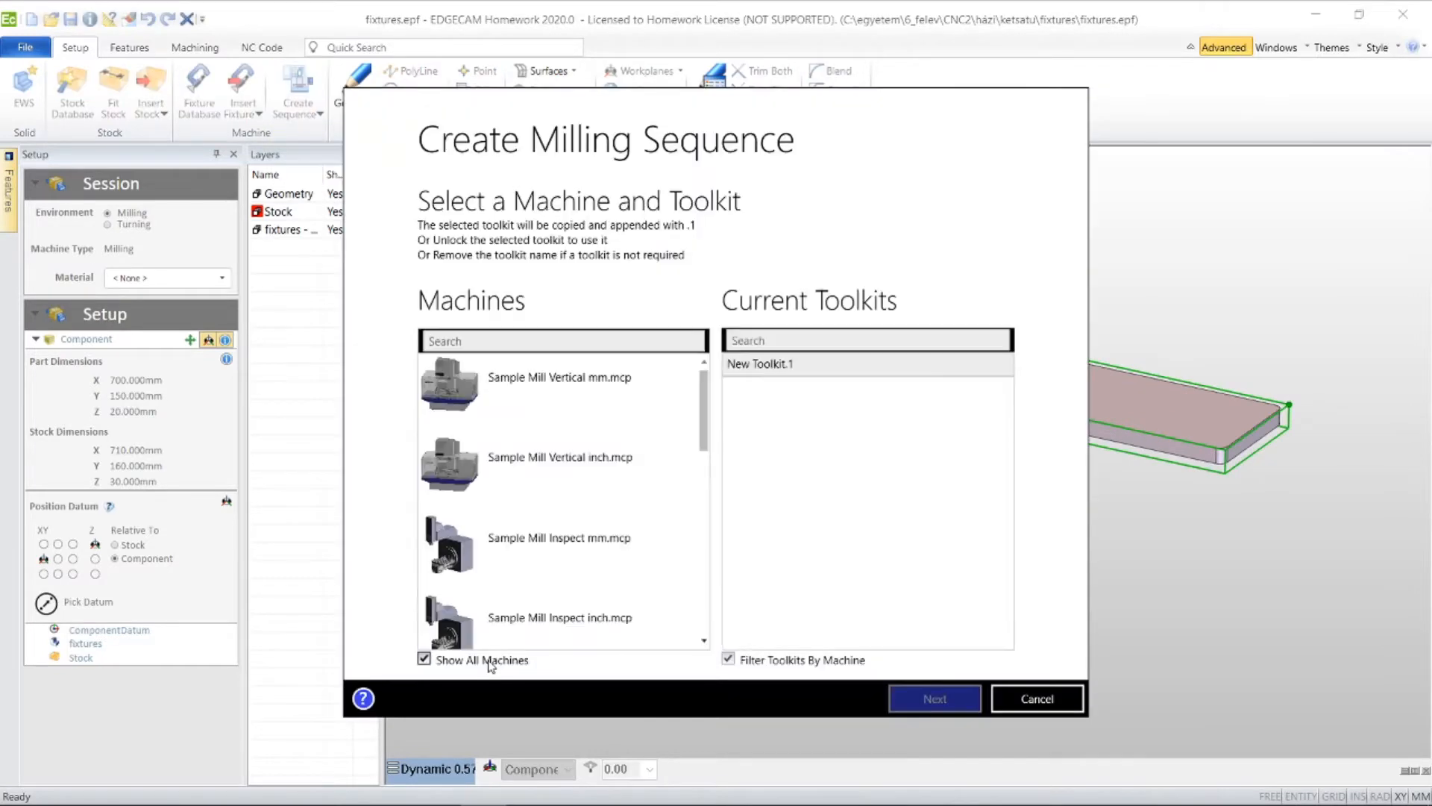
pyautogui.click(616, 400)
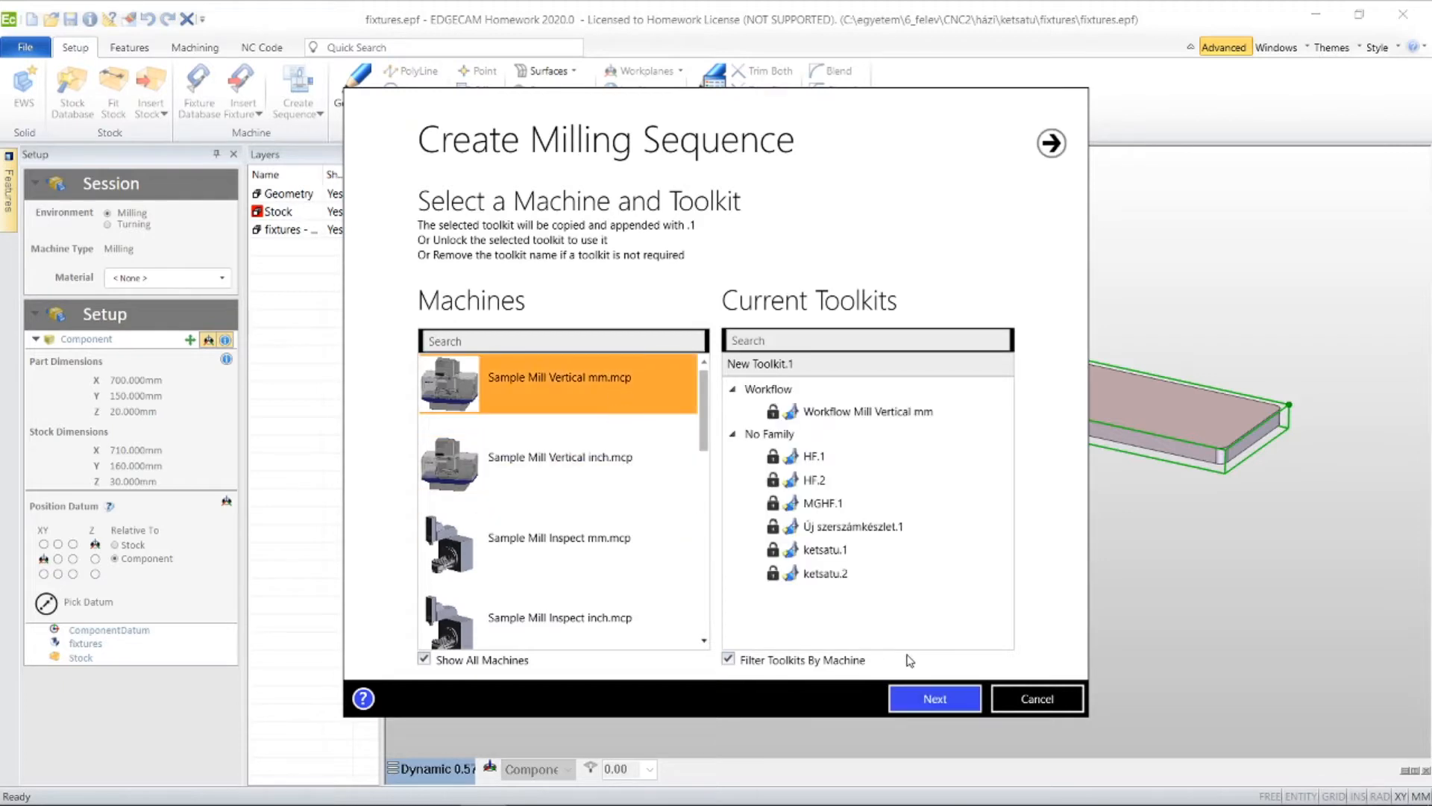
pyautogui.click(944, 701)
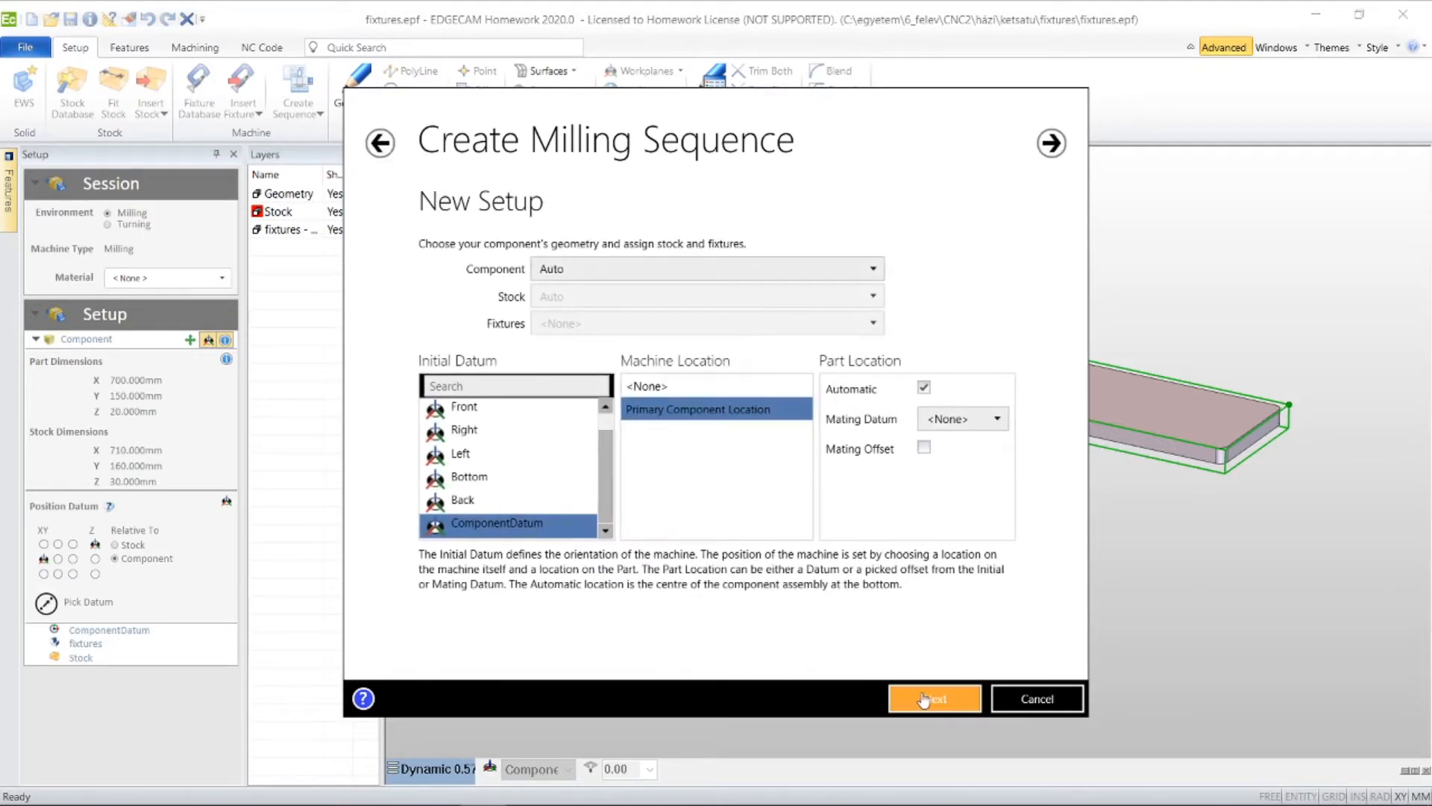
pyautogui.click(927, 701)
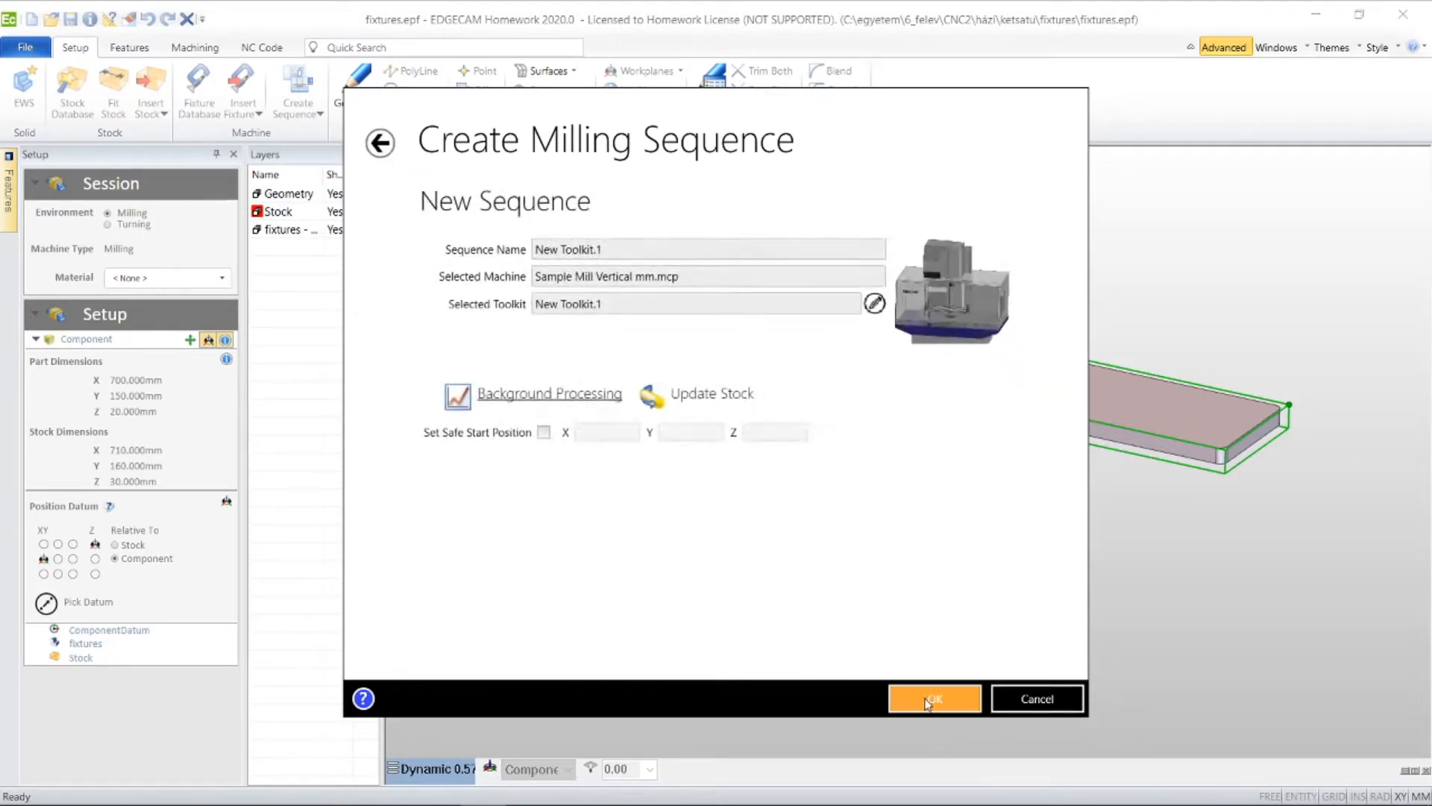
pyautogui.click(925, 698)
pyautogui.moveTo(888, 505); pyautogui.dragTo(1001, 470, button='middle')
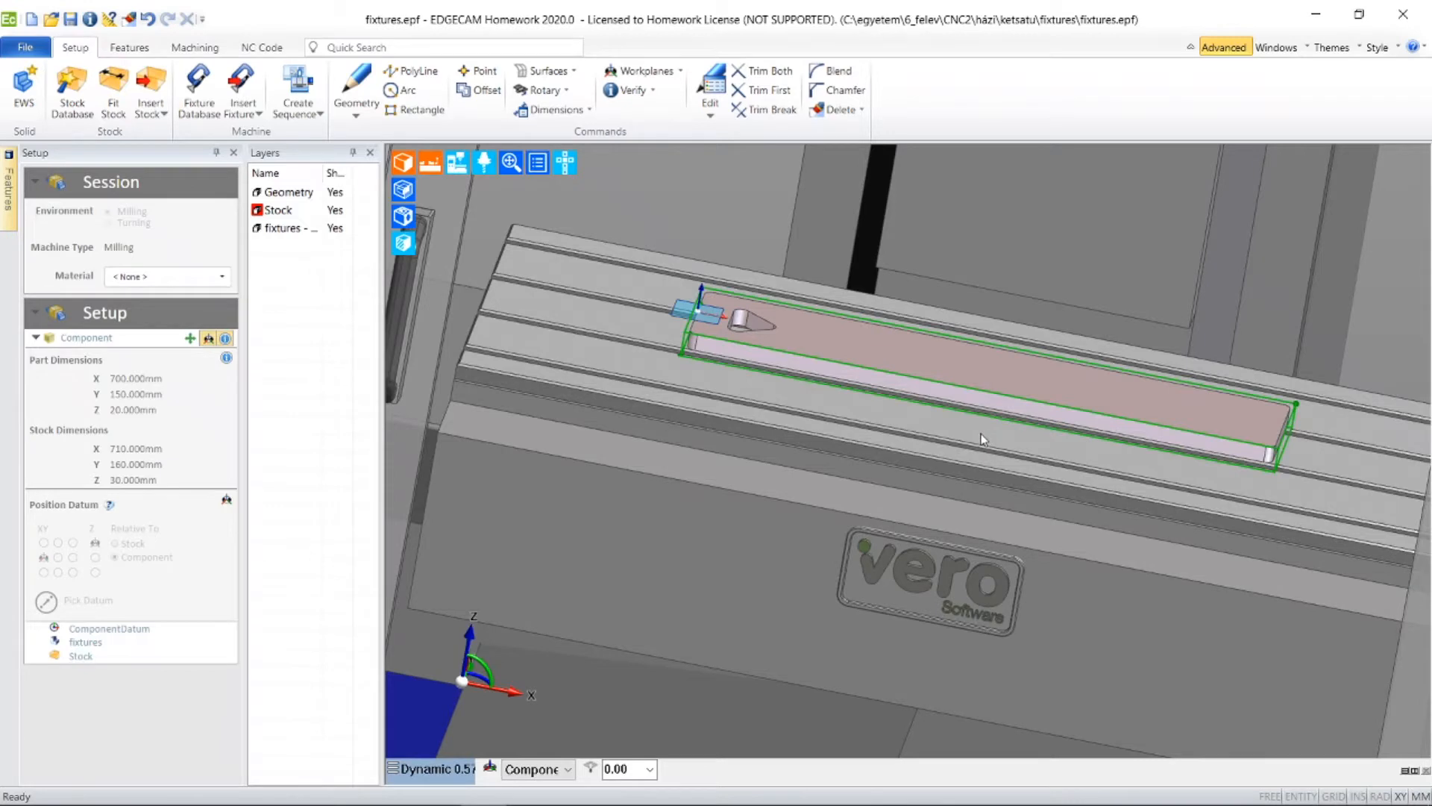
pyautogui.moveTo(913, 411); pyautogui.dragTo(939, 381, button='middle')
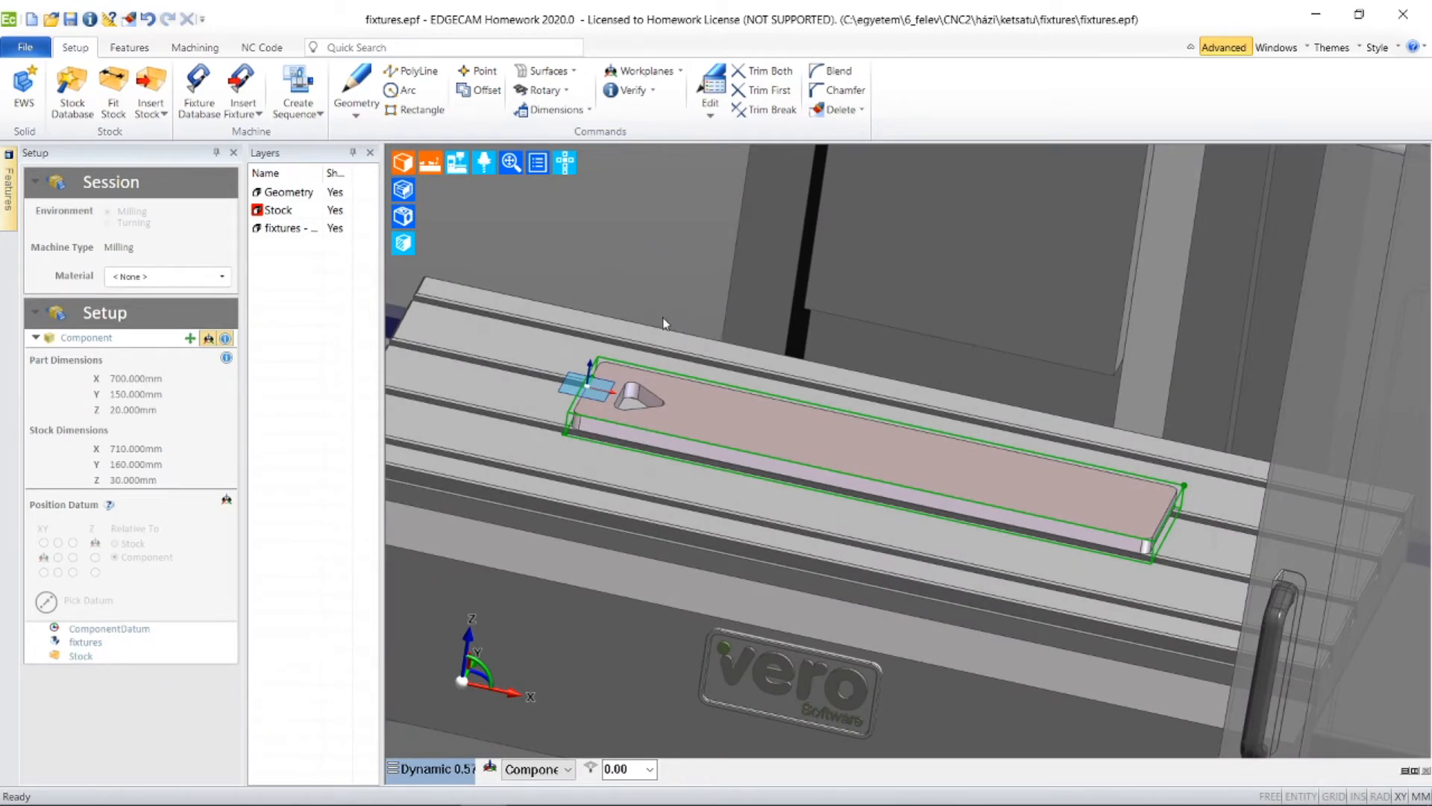
# - Create a new visible layer named guidelines
pyautogui.rightClick(309, 328)
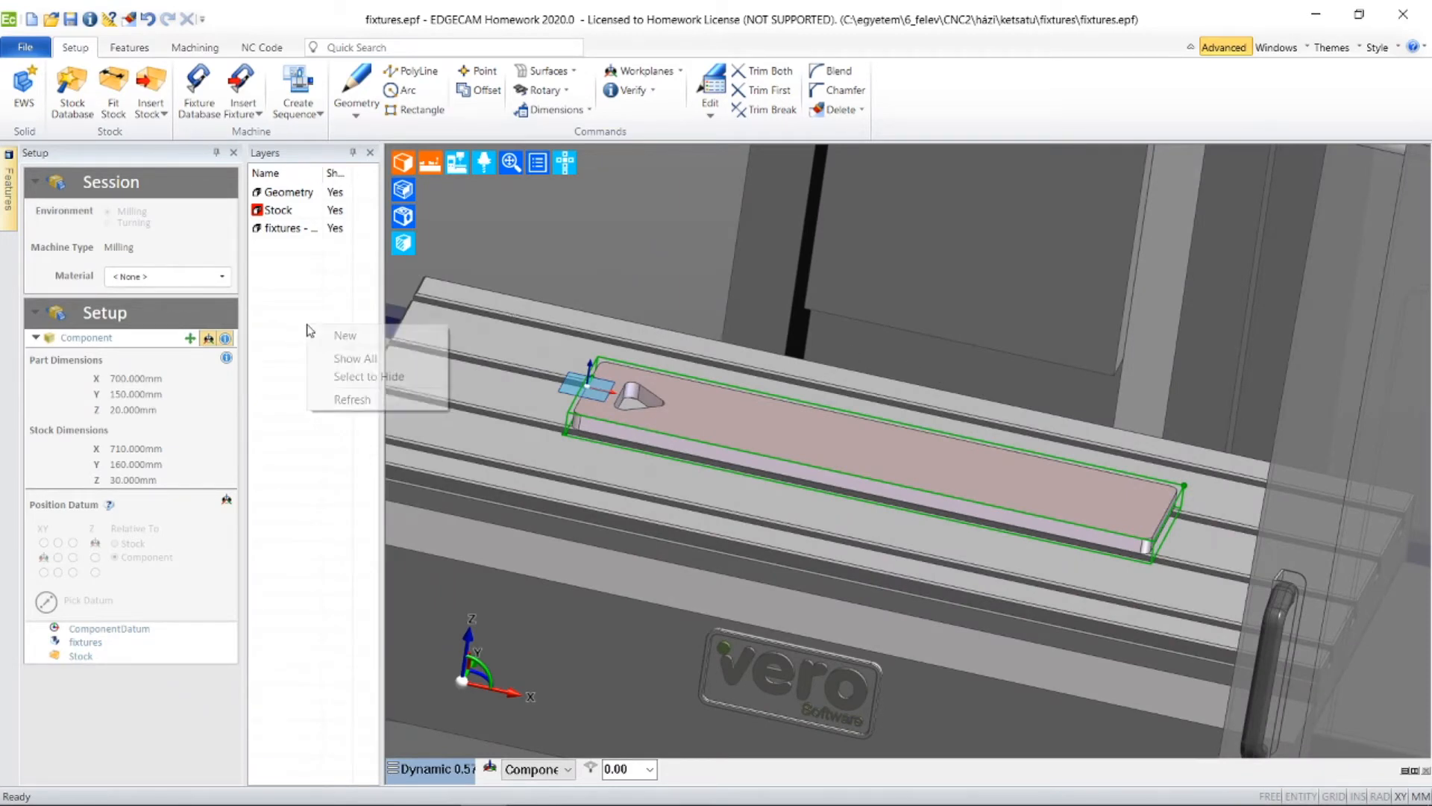
pyautogui.click(334, 335)
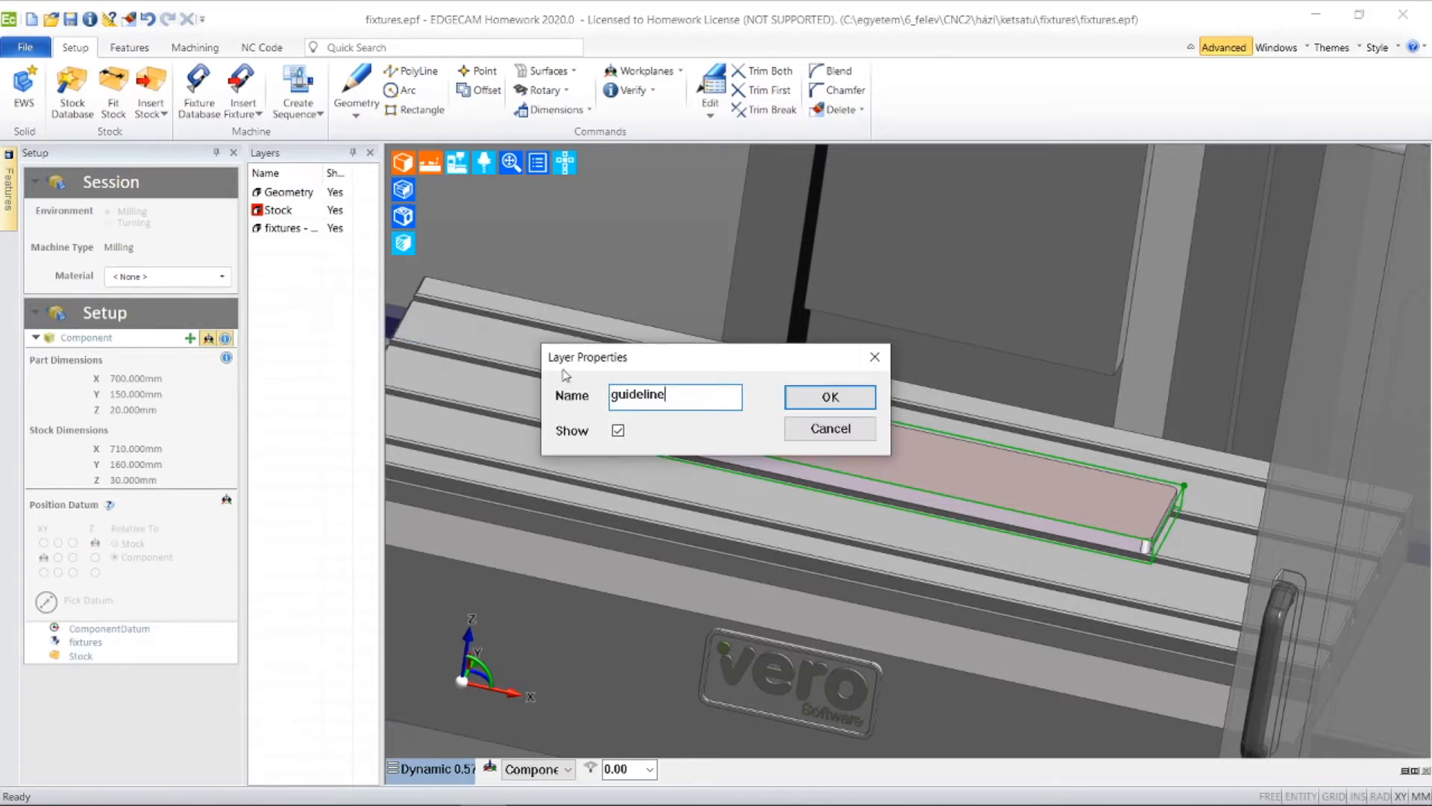
pyautogui.write('s')
pyautogui.click(828, 396)
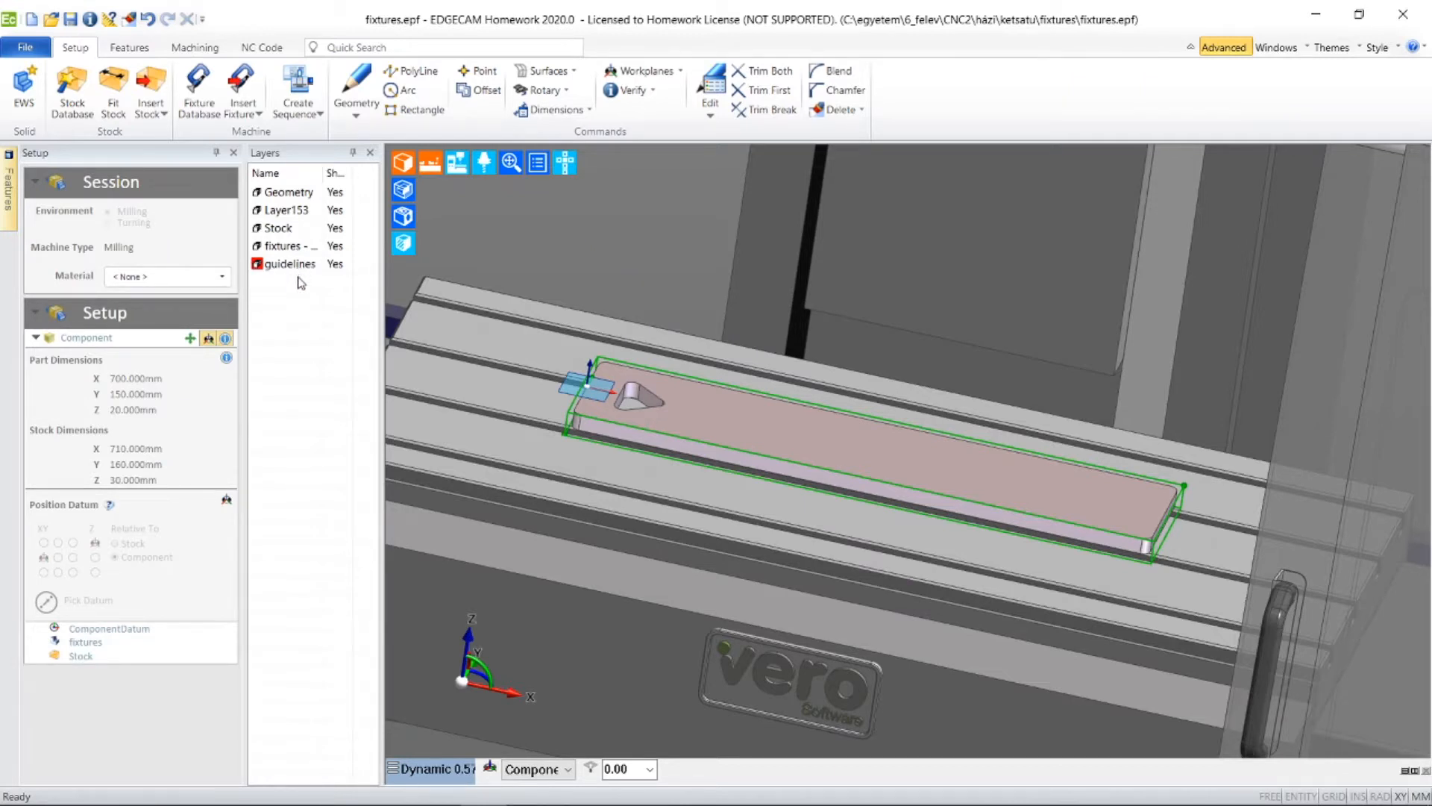
# - Draw a guide line along the stock's top short edge at the datum end
pyautogui.click(355, 104)
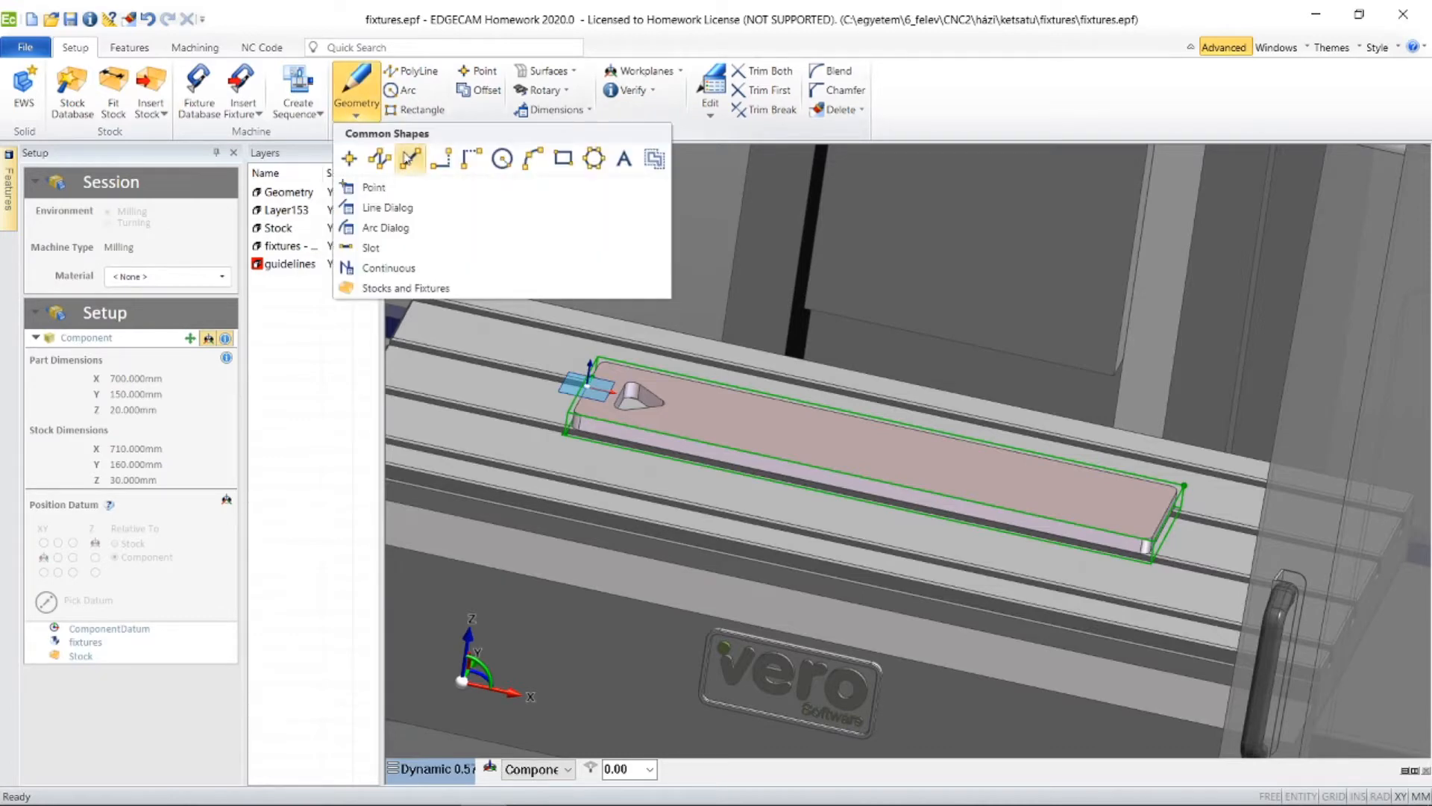
pyautogui.click(410, 157)
pyautogui.scroll(3, 504, 308)
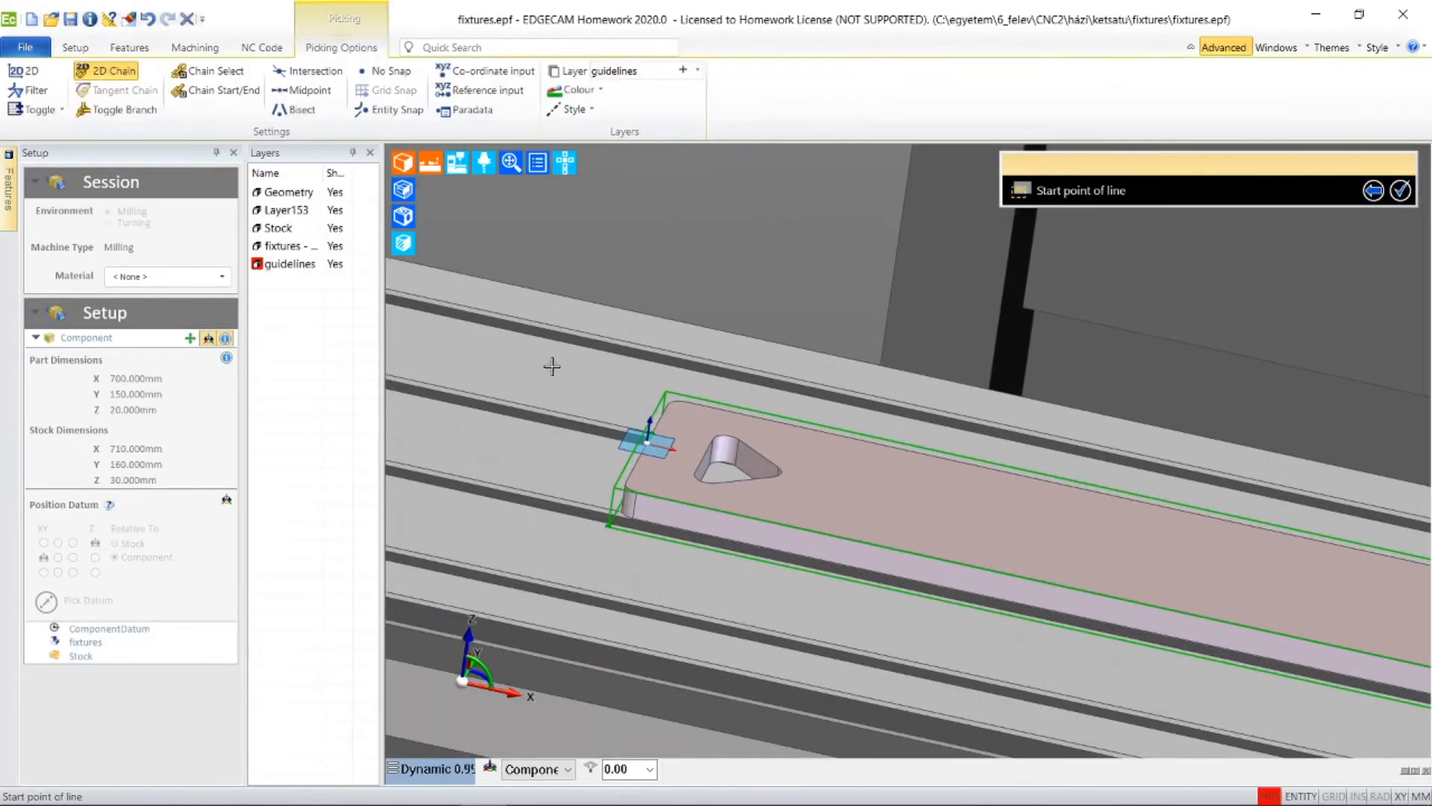
pyautogui.click(660, 567)
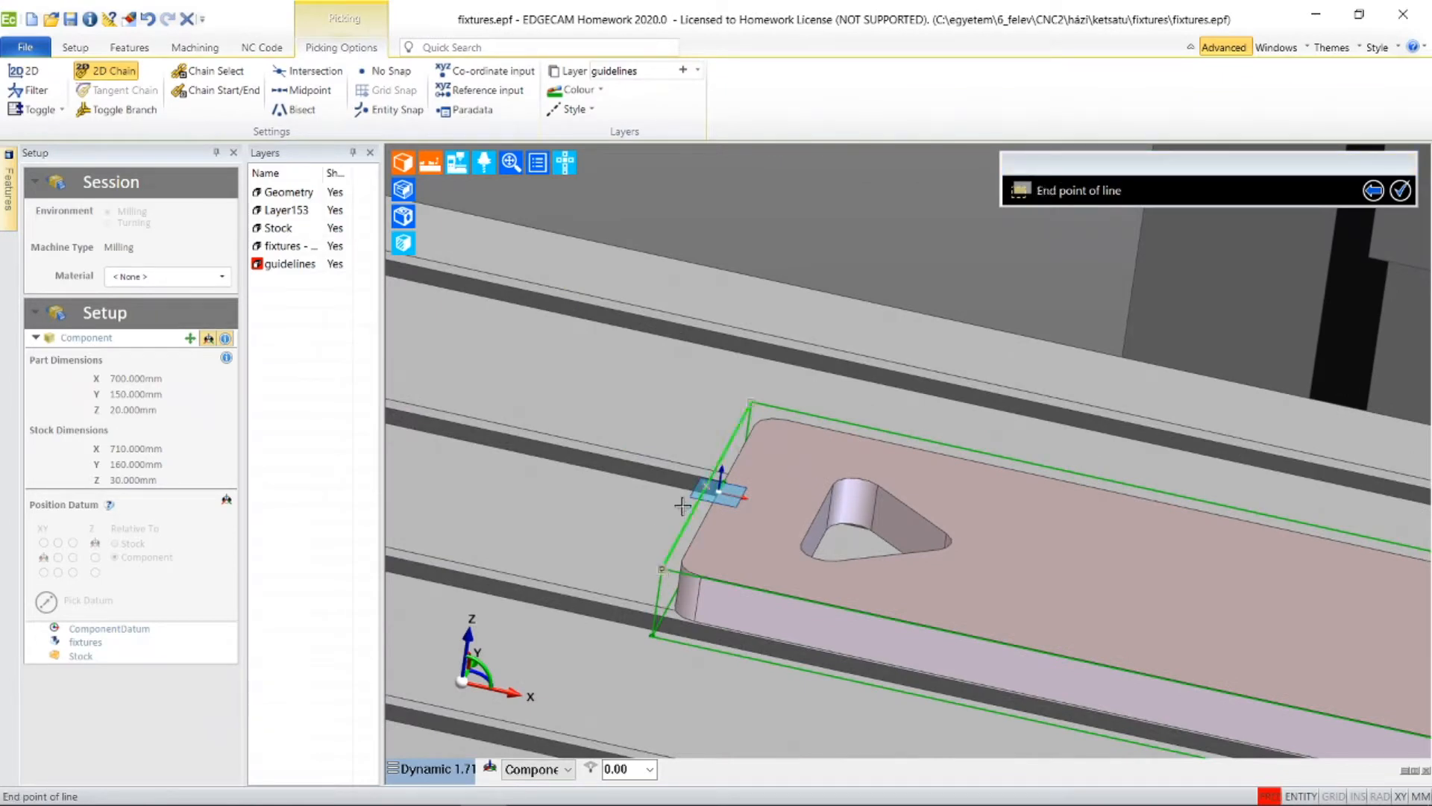
pyautogui.click(752, 401)
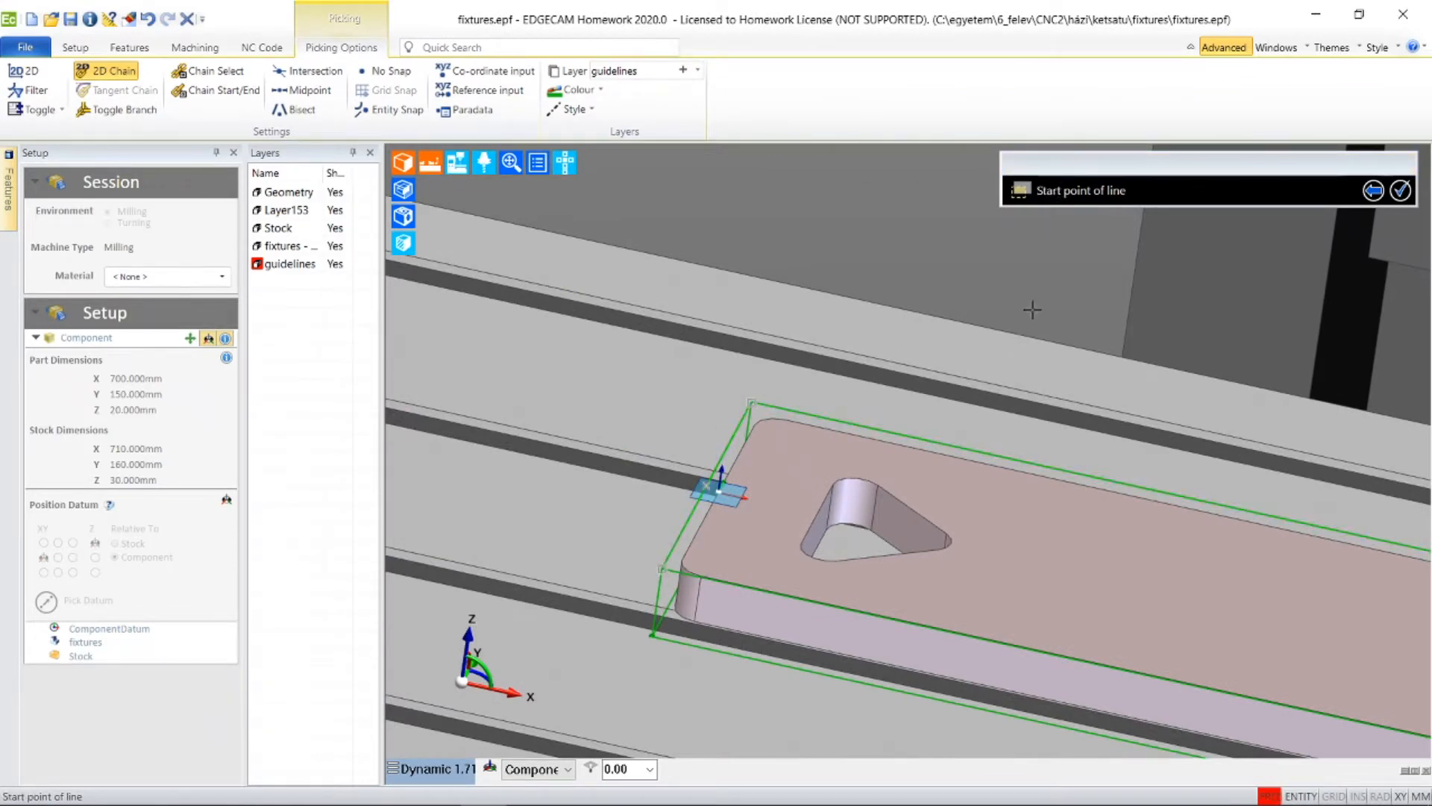
pyautogui.click(1371, 190)
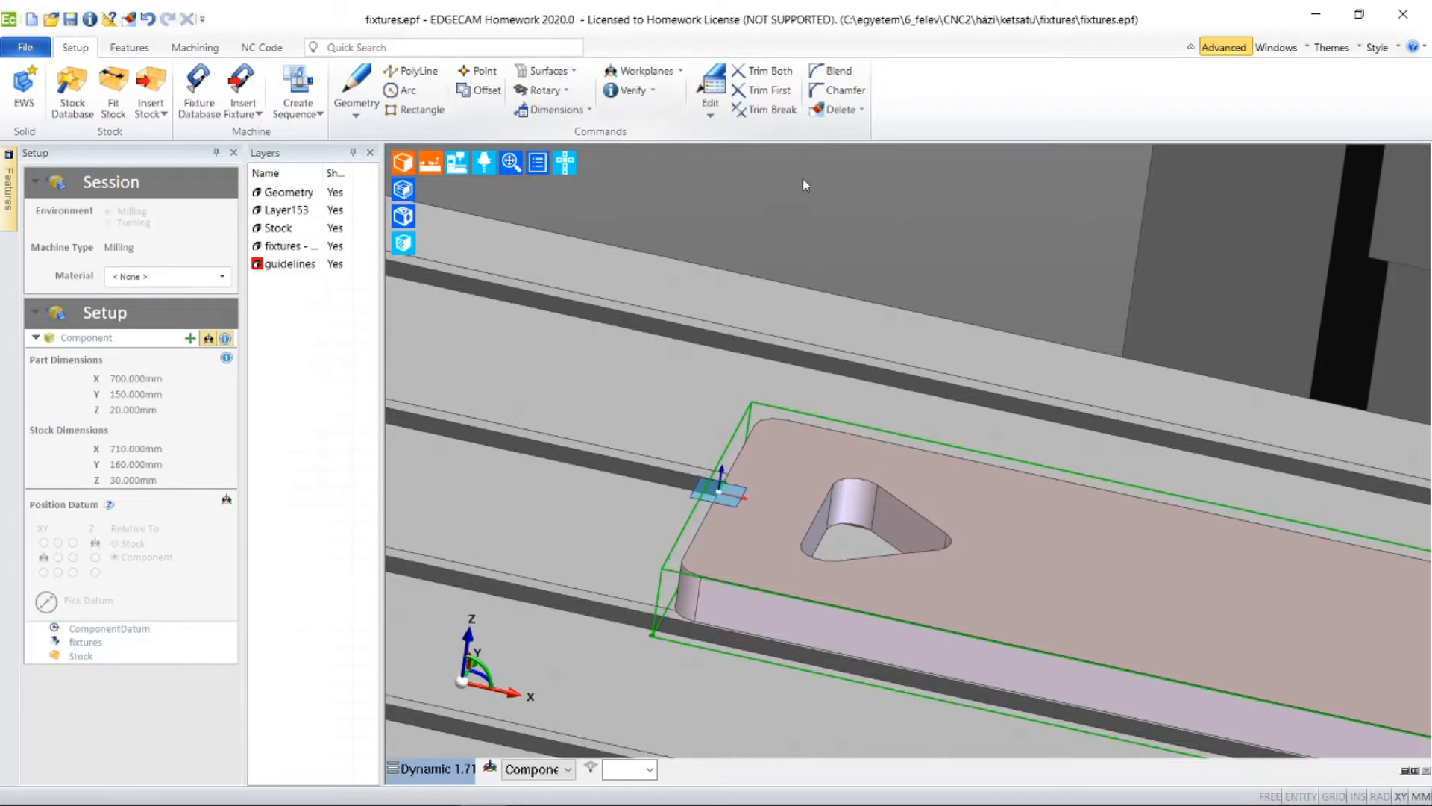
# - Translate the datum-end guide line by 150 in X with 1 repeat, without the Copy option
pyautogui.click(710, 101)
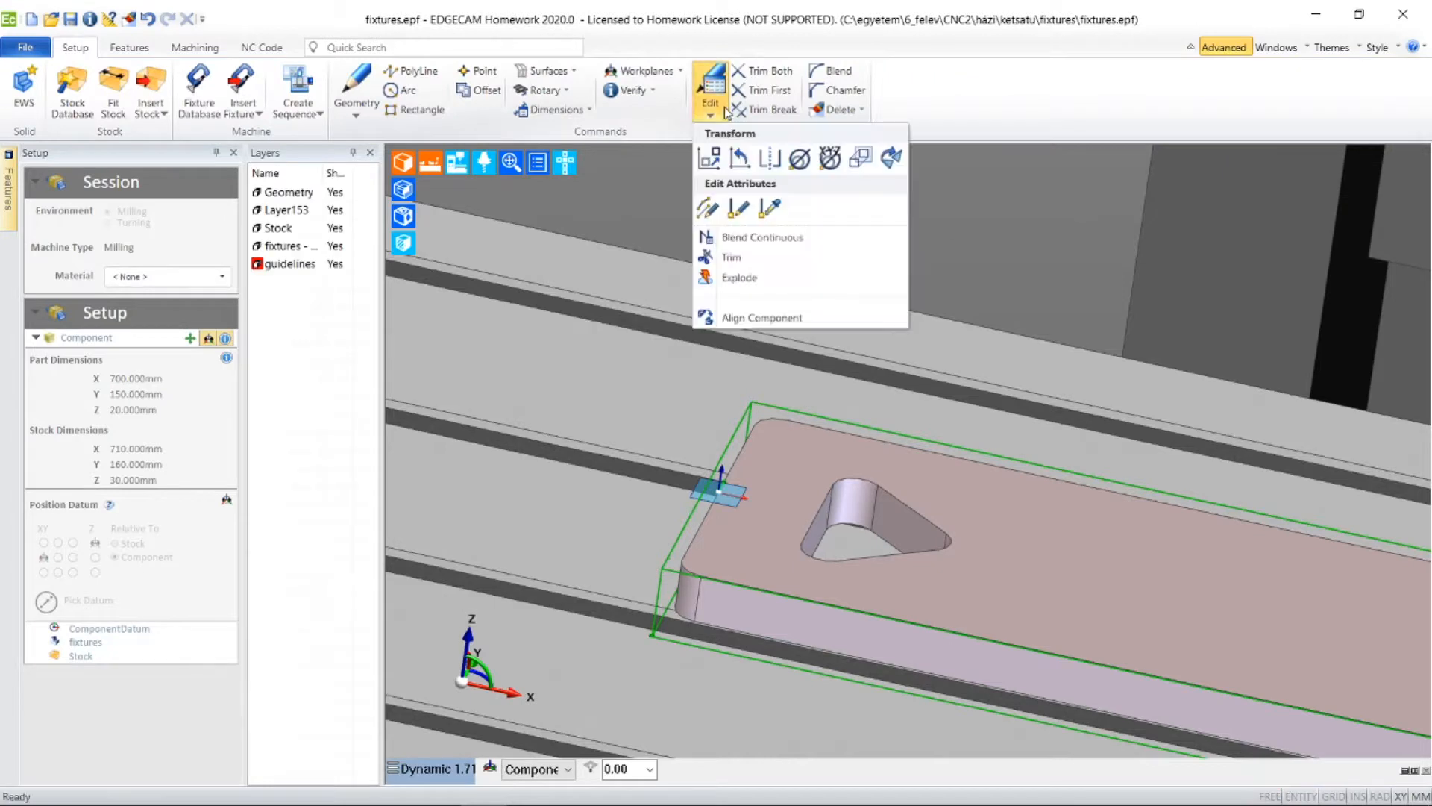
pyautogui.click(706, 159)
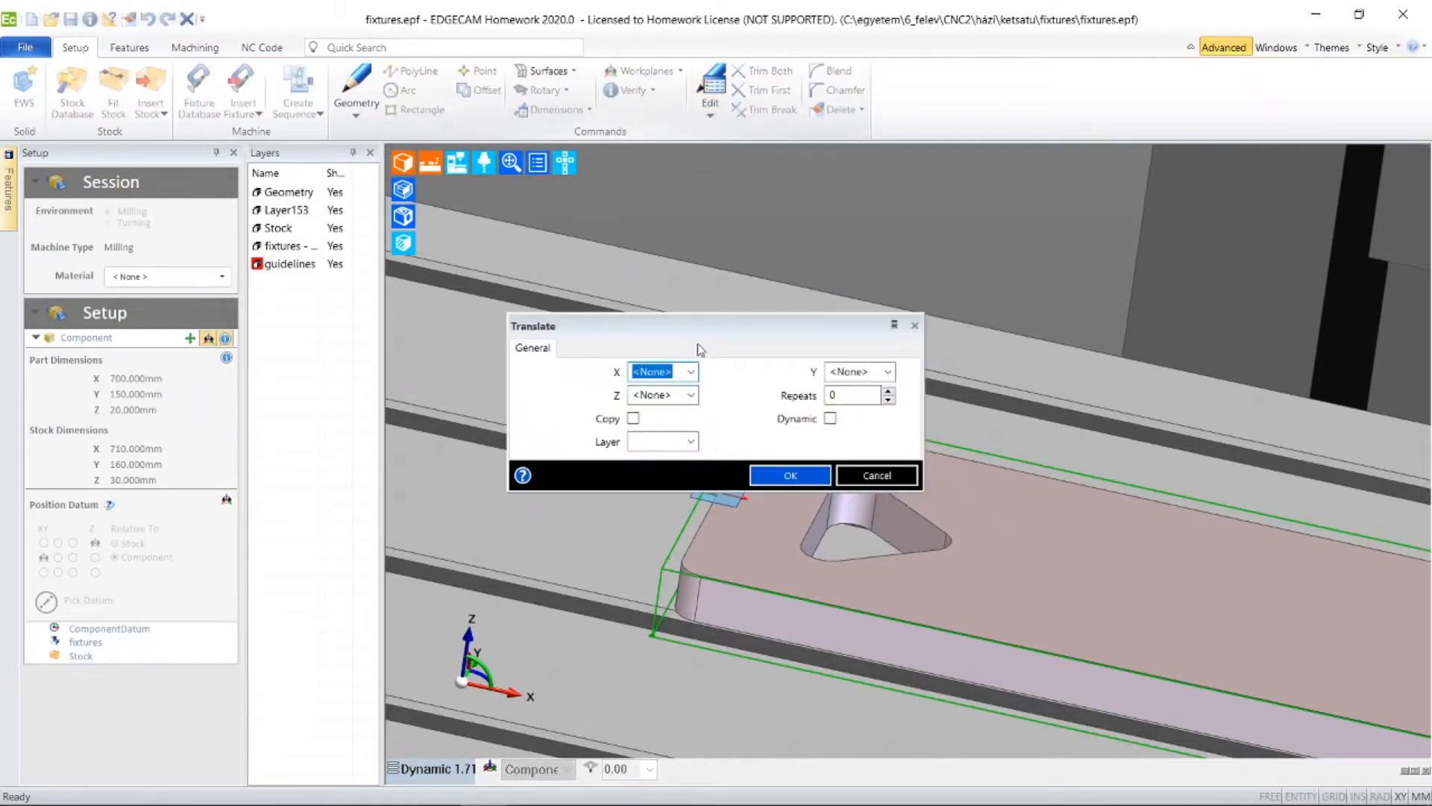
pyautogui.moveTo(684, 329); pyautogui.dragTo(589, 257)
pyautogui.click(539, 292)
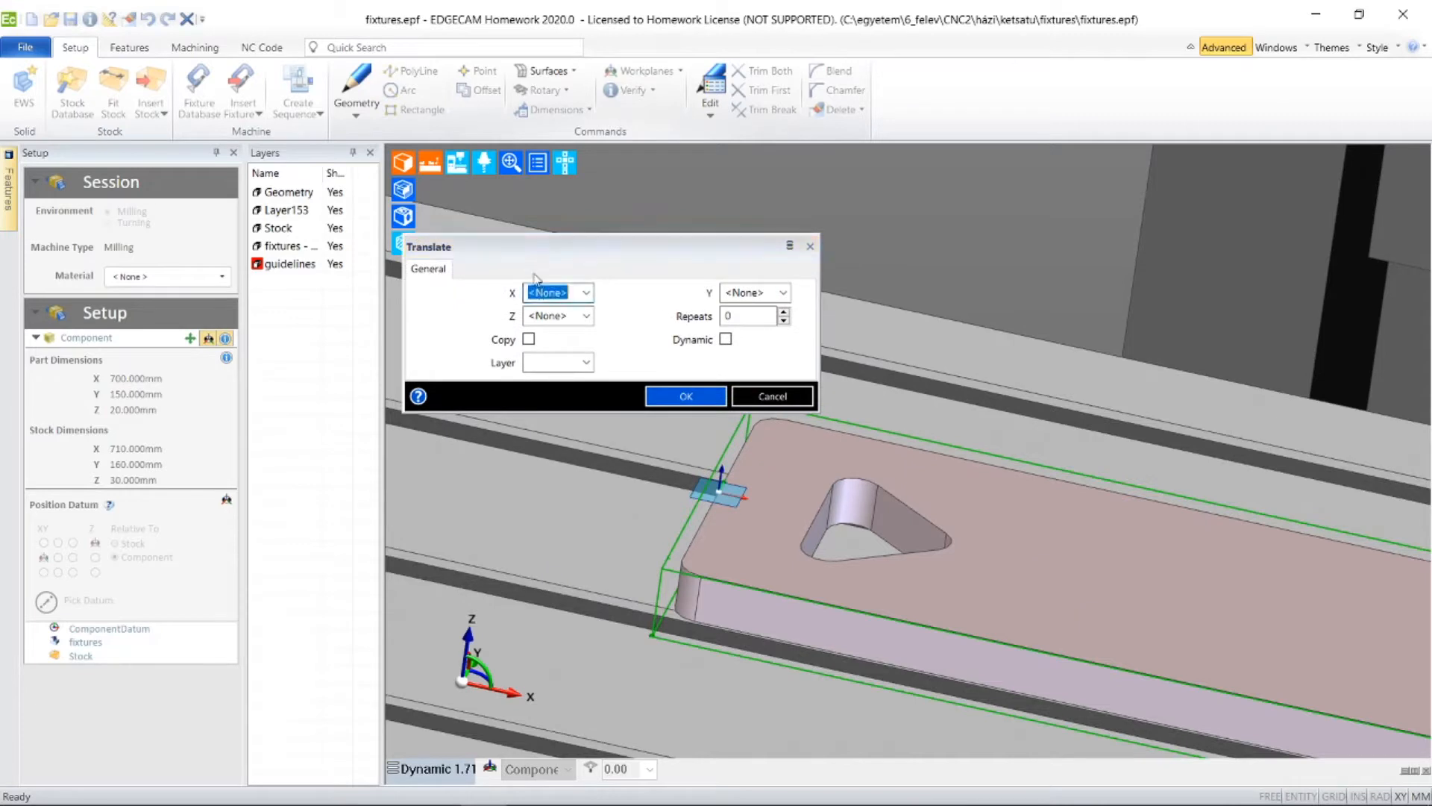
pyautogui.write('1500')
pyautogui.click(783, 312)
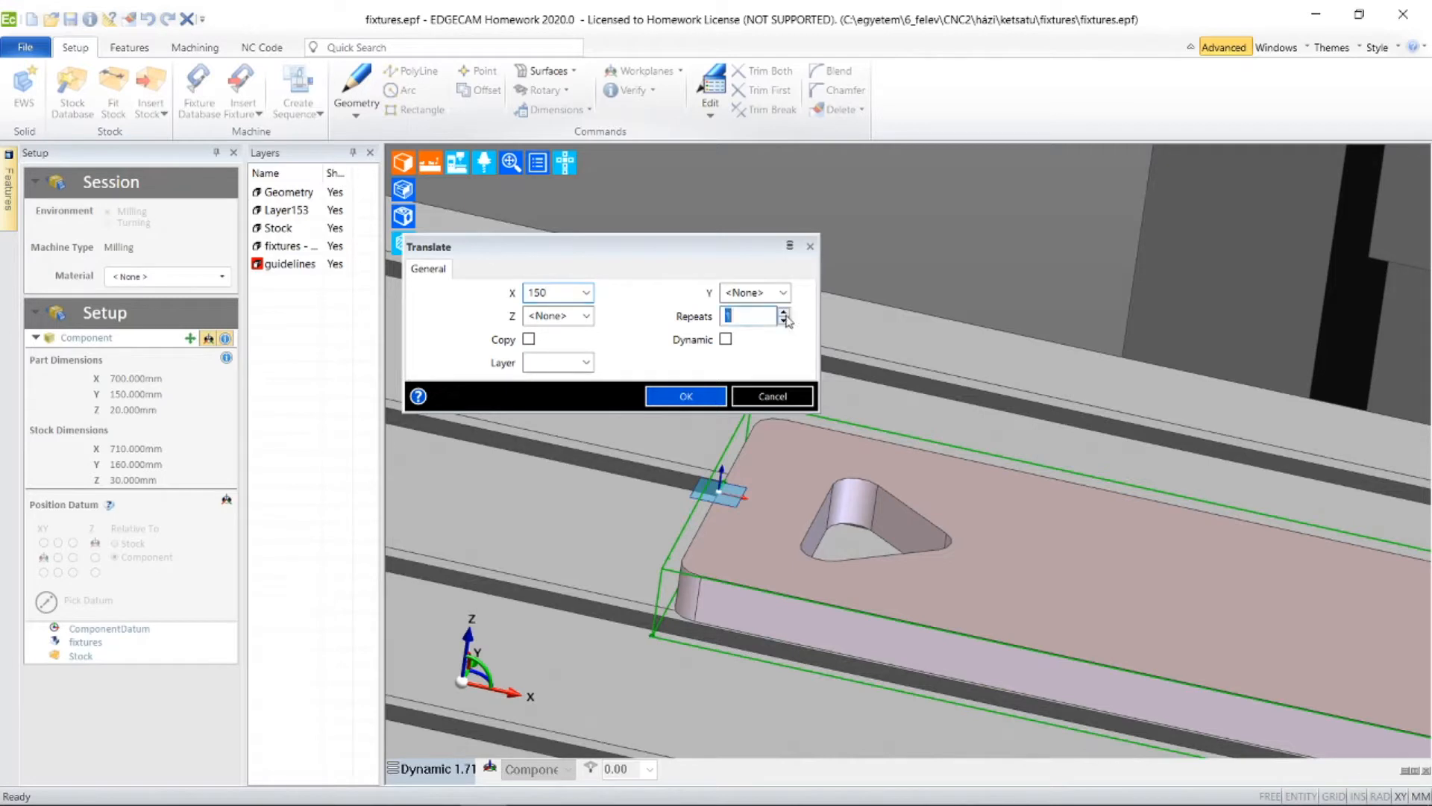
pyautogui.click(696, 397)
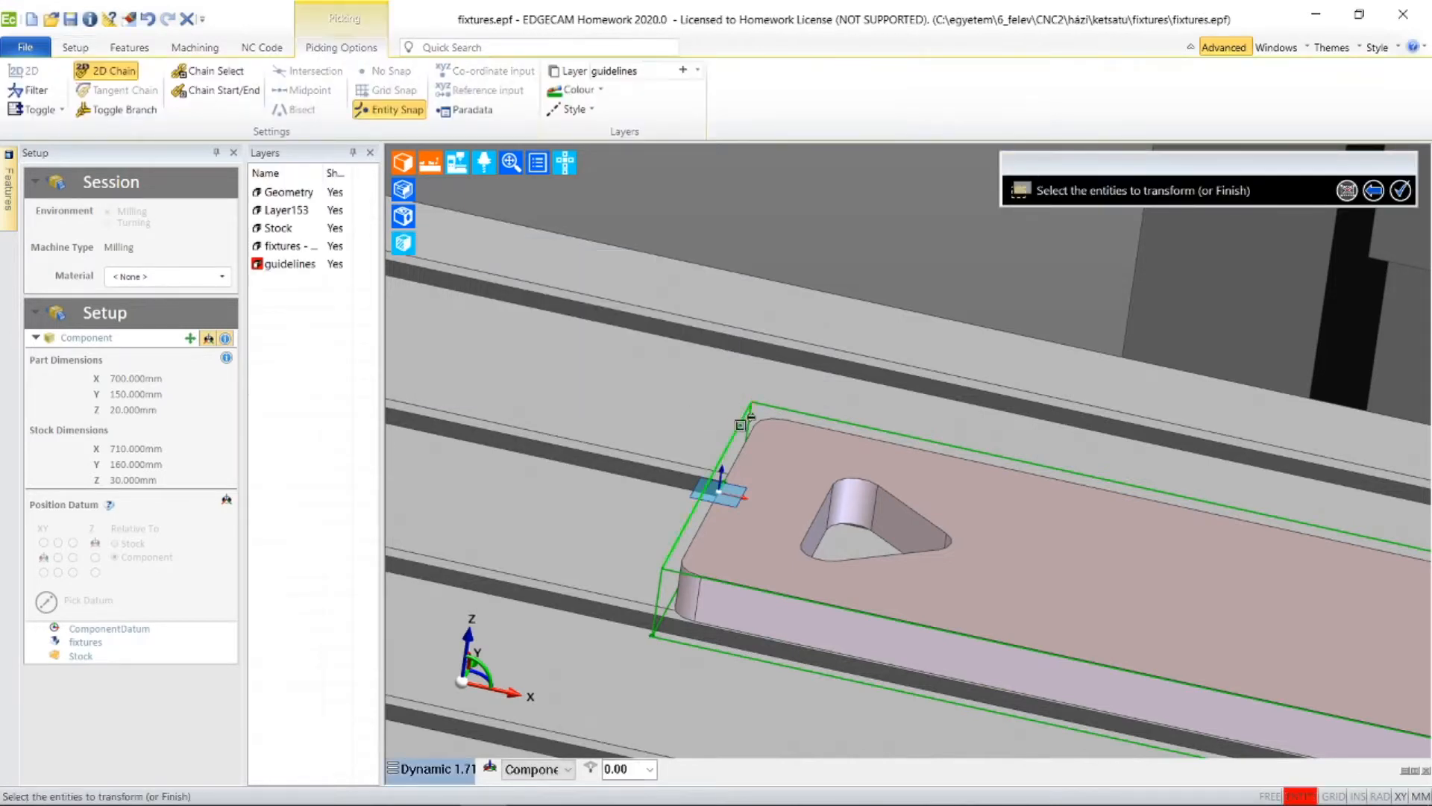
pyautogui.click(1400, 191)
# - Draw a second guide line along the stock's top short edge at the end opposite the datum
pyautogui.scroll(-3, 1179, 407)
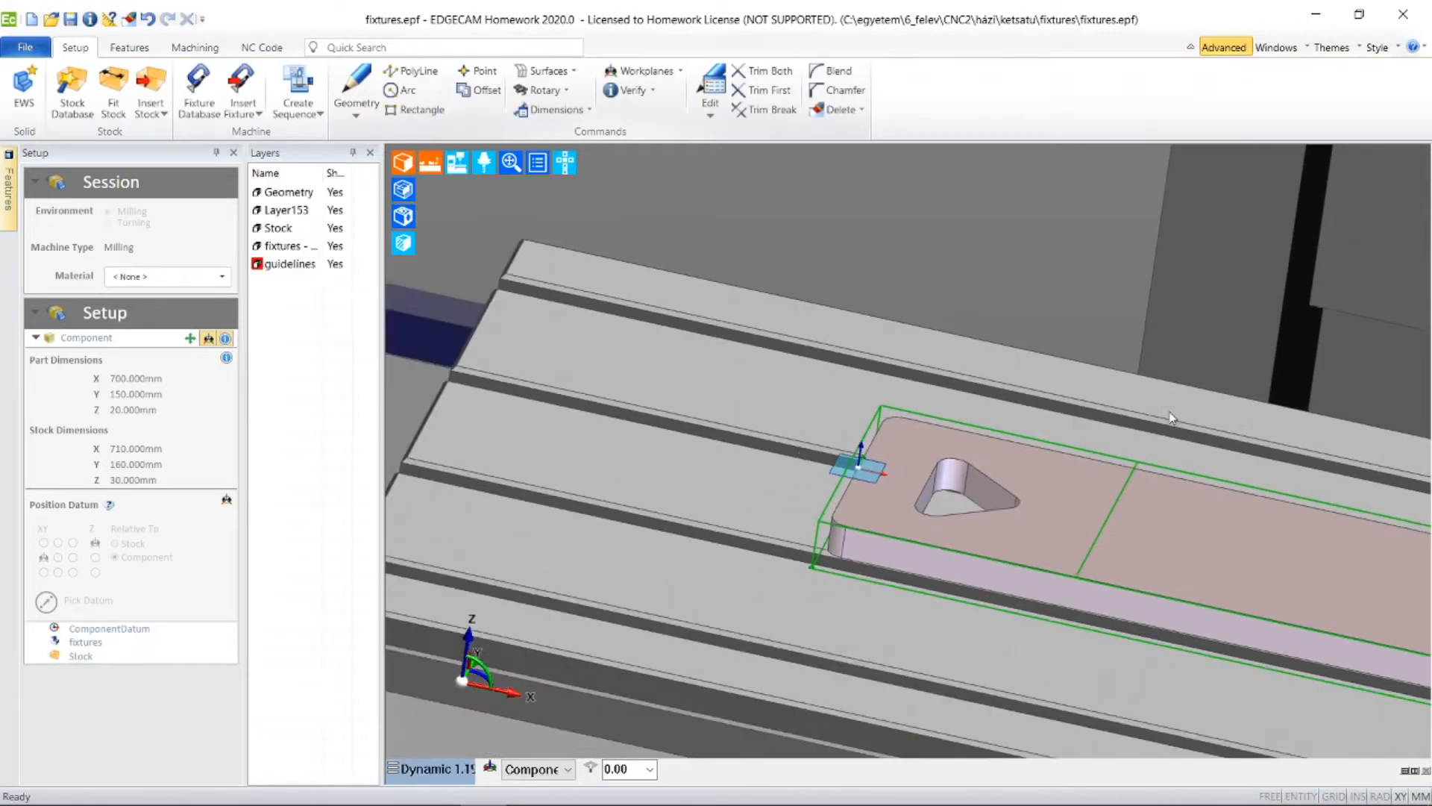
pyautogui.moveTo(1151, 403); pyautogui.dragTo(789, 357, button='middle')
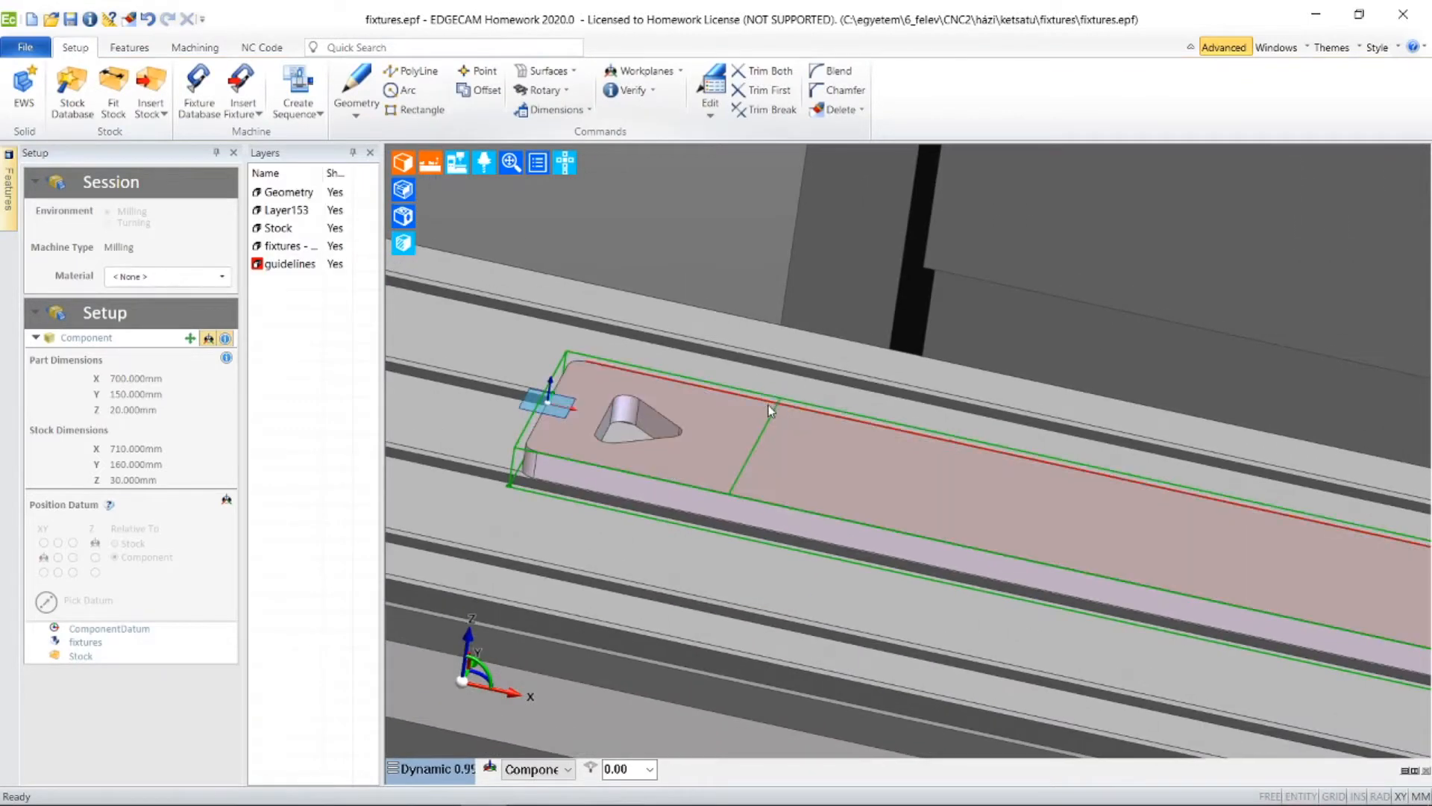
pyautogui.scroll(5, 768, 410)
pyautogui.scroll(-5, 808, 397)
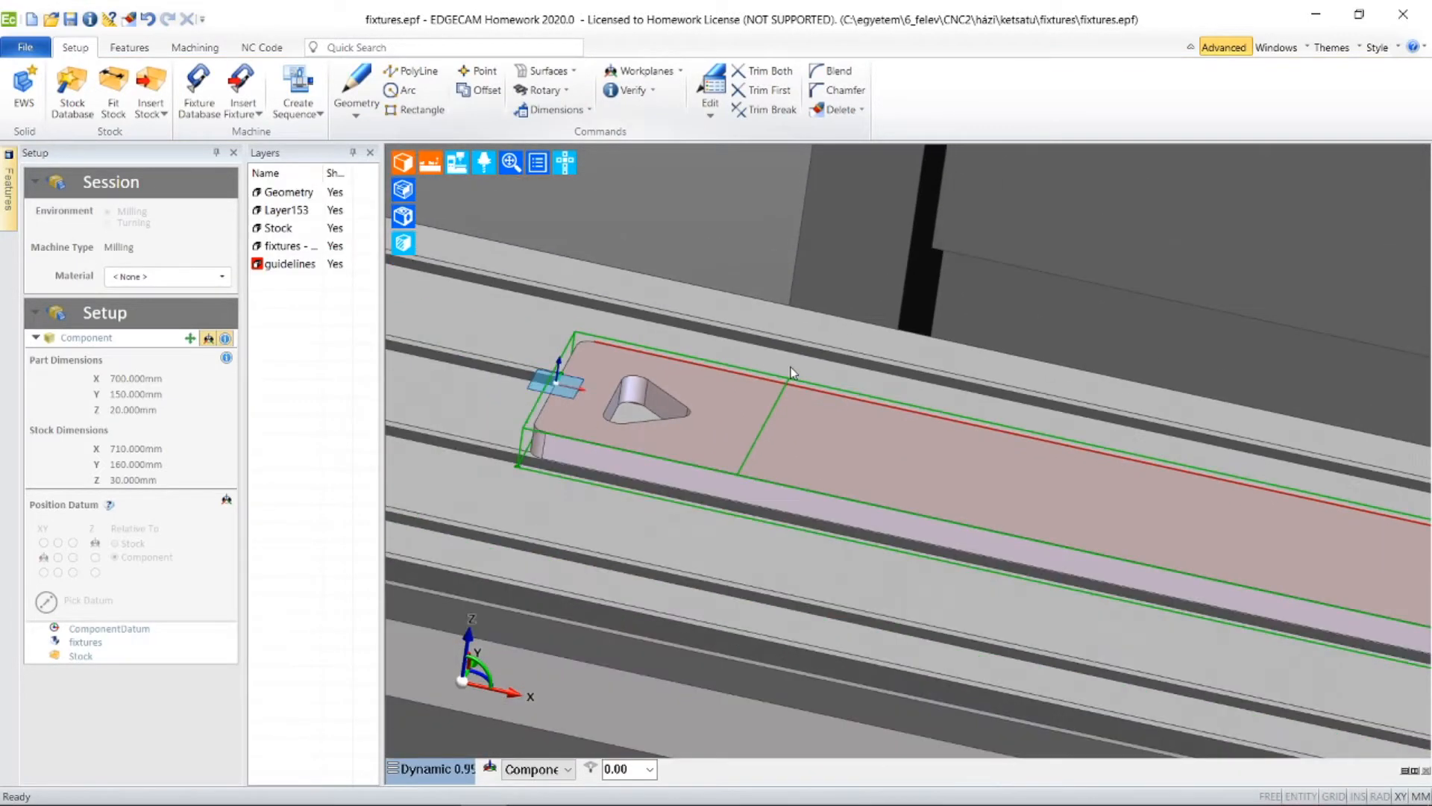
pyautogui.scroll(-2, 835, 337)
pyautogui.moveTo(906, 298); pyautogui.dragTo(756, 271, button='middle')
pyautogui.moveTo(944, 346); pyautogui.dragTo(871, 346, button='middle')
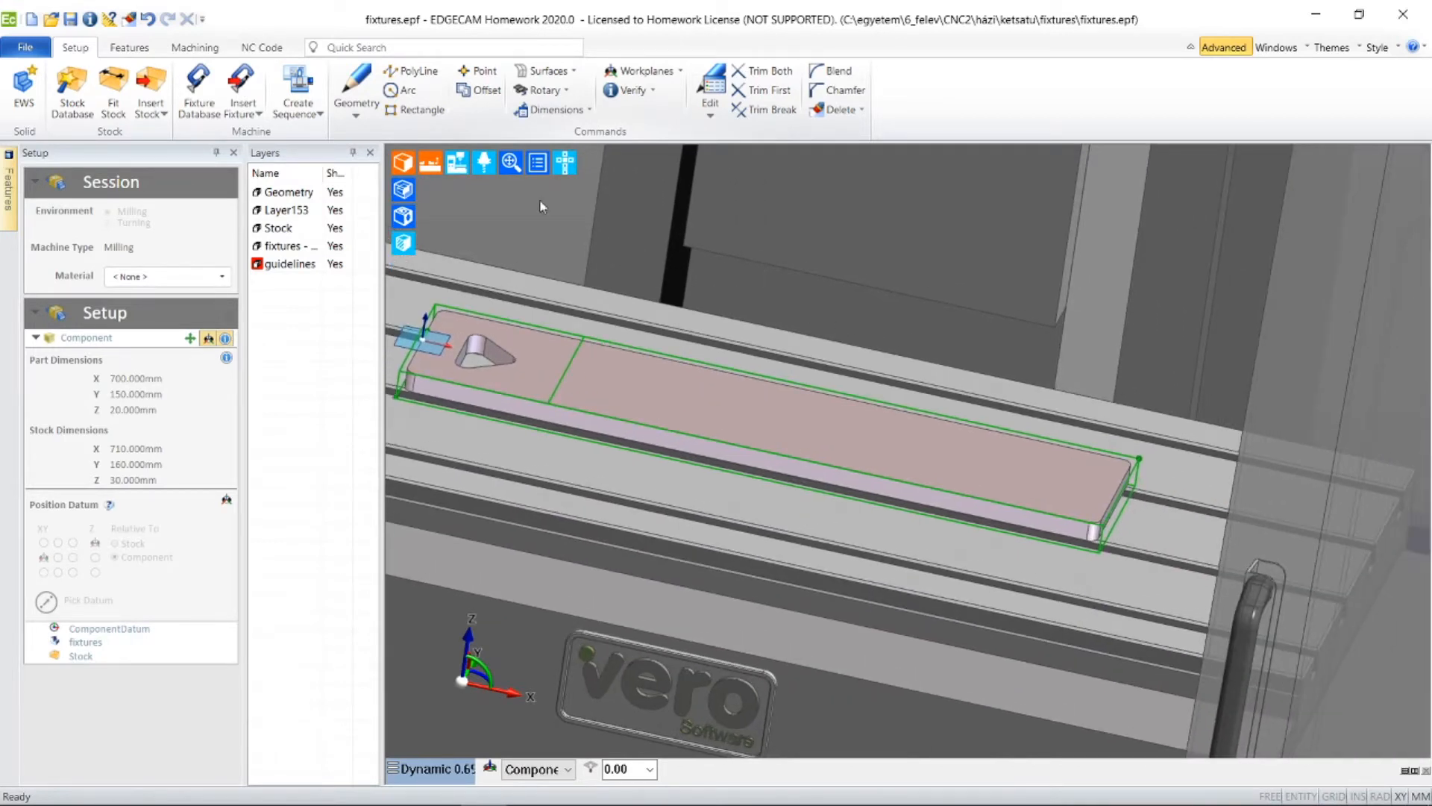
pyautogui.click(356, 101)
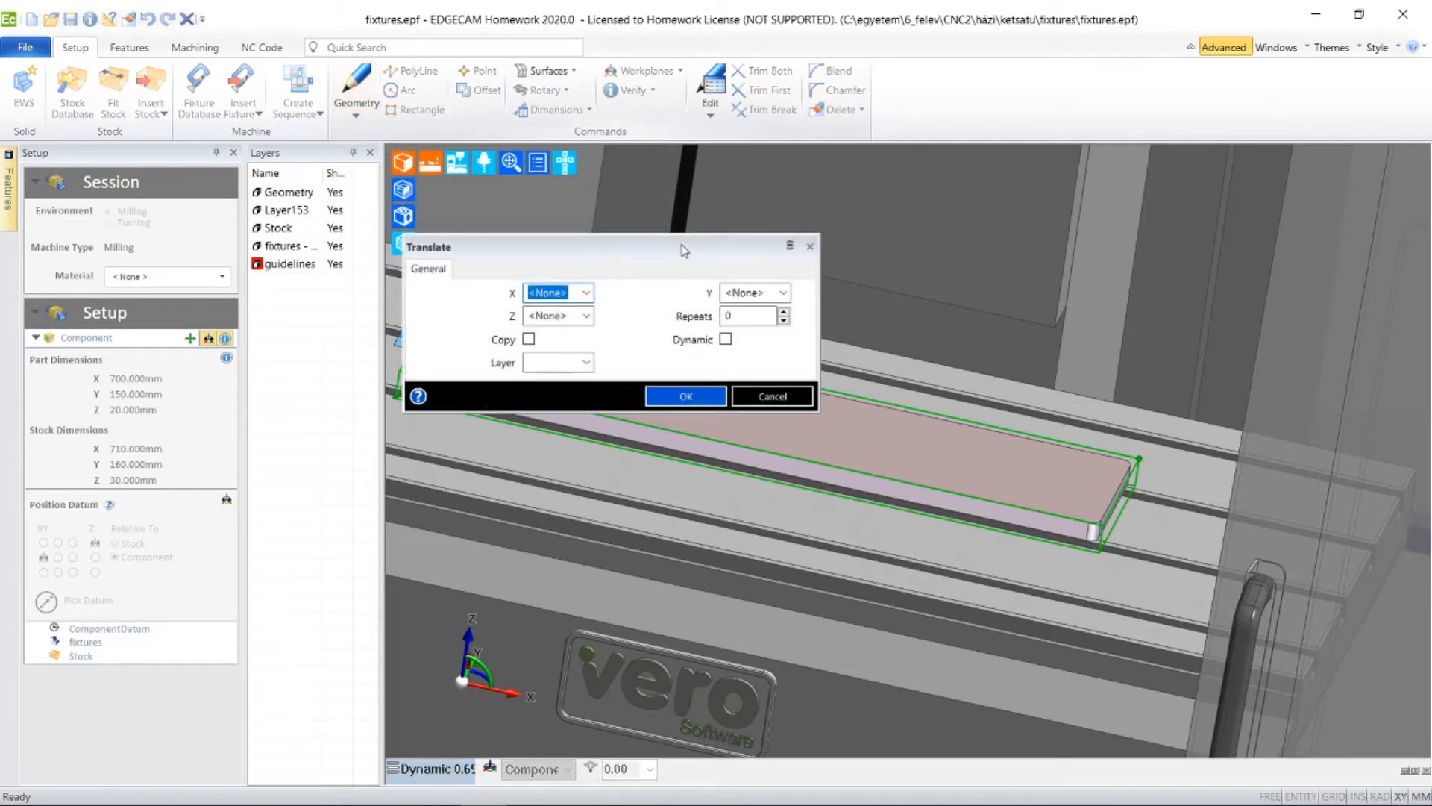
# - Translate the far-end guide line by -150 in X with 1 repeat, without the Copy option
pyautogui.write('-150')
pyautogui.click(783, 311)
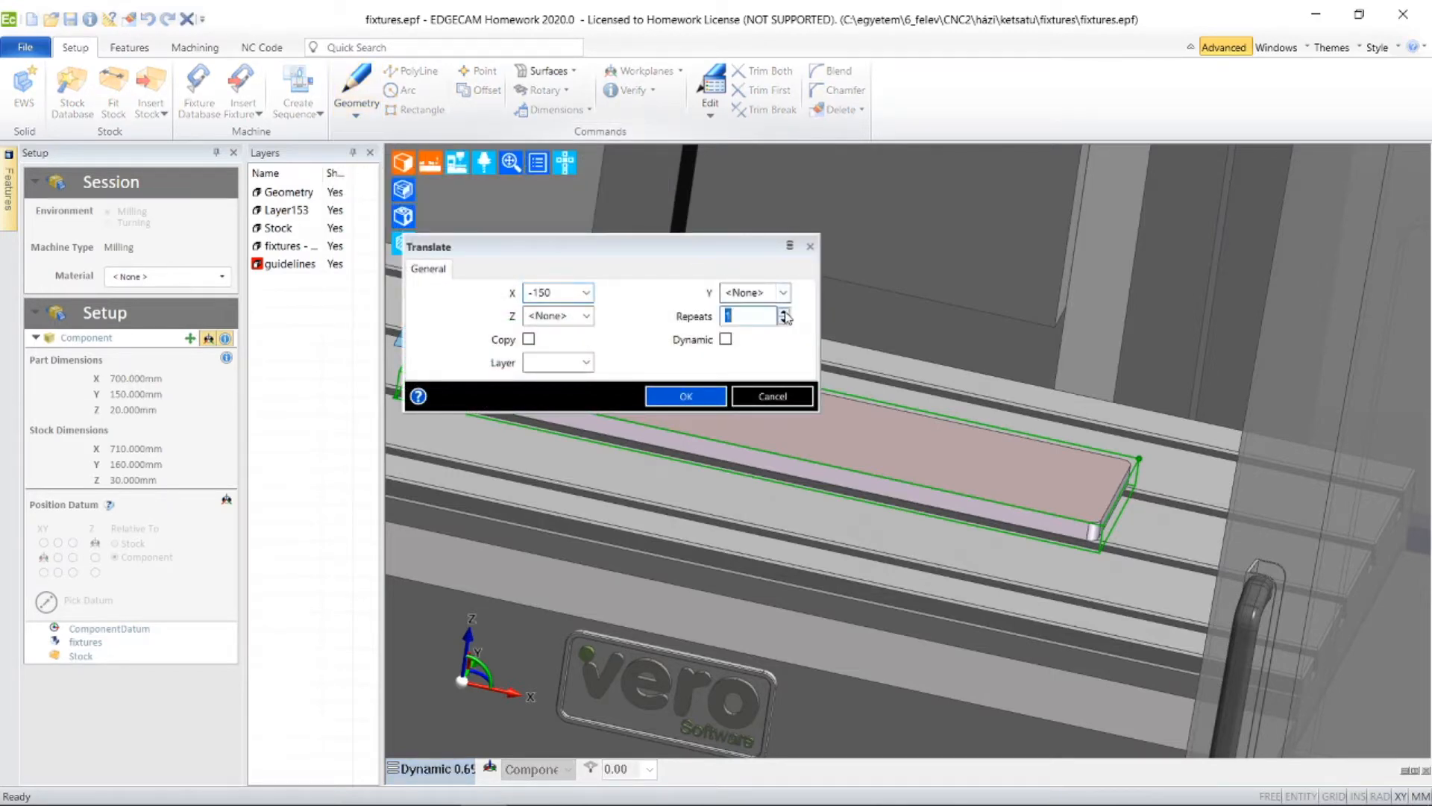
pyautogui.click(686, 398)
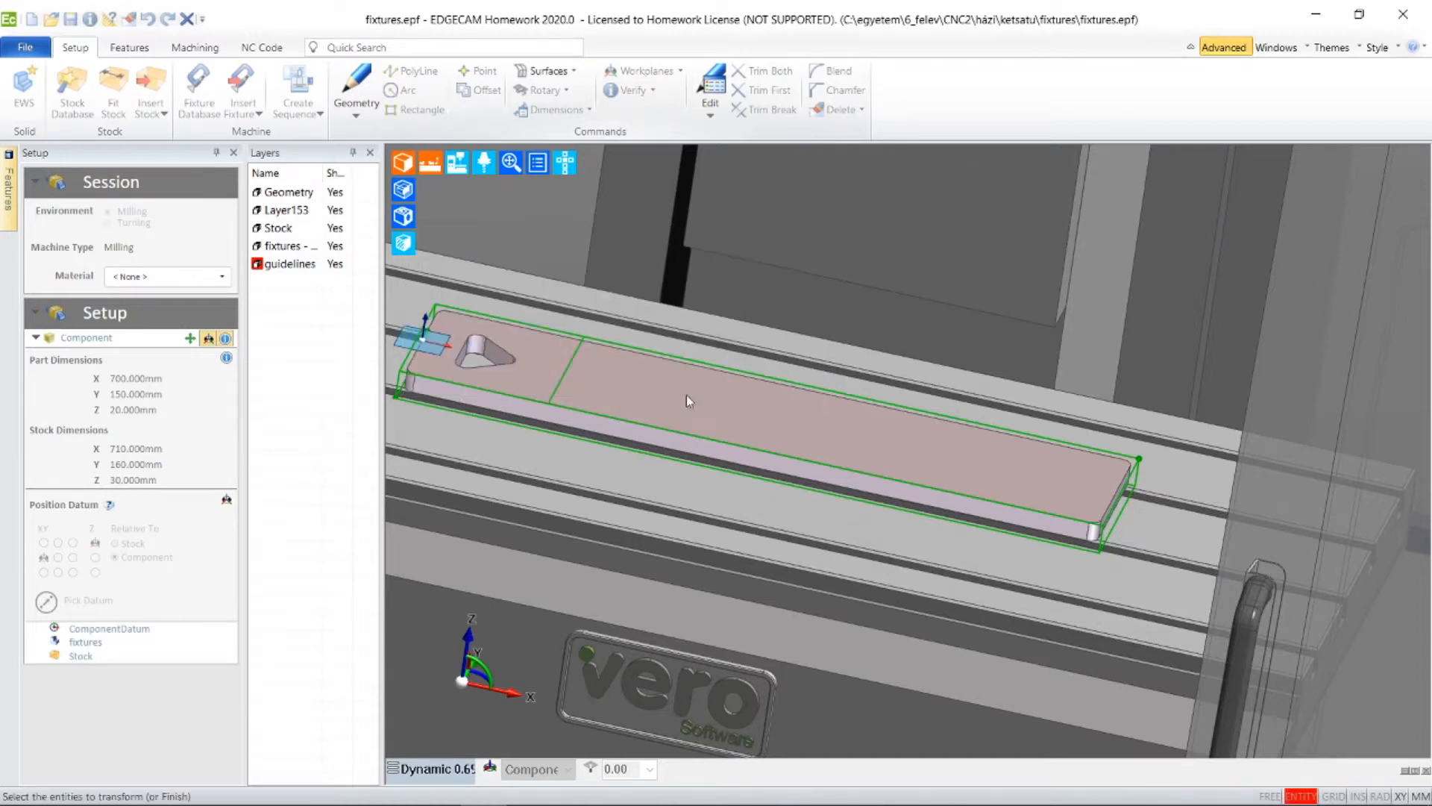
pyautogui.click(1120, 493)
pyautogui.click(1402, 193)
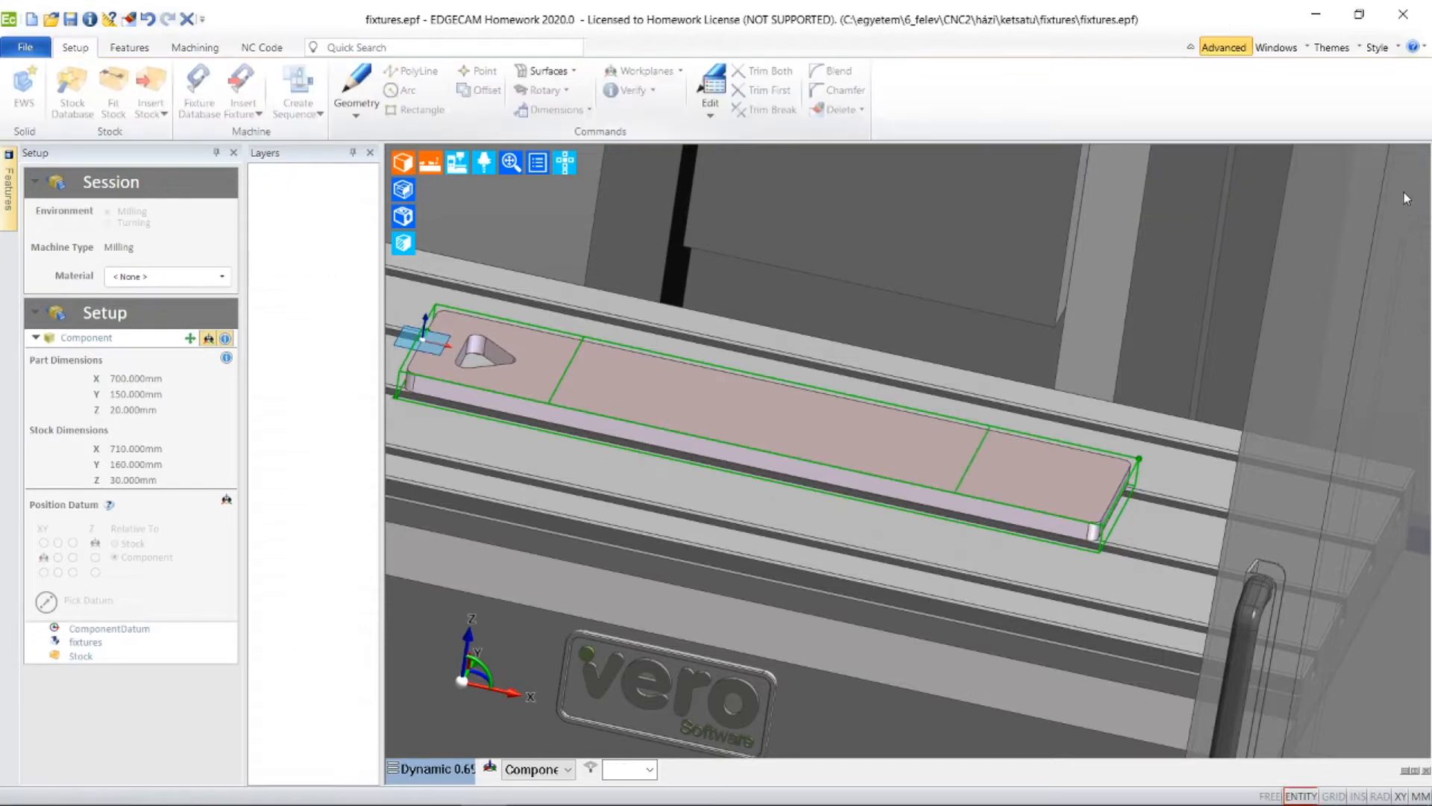
# - Choose the Gerardi Vice from the fixture database at rotation angle 0 with Auto Positioning switched off
pyautogui.moveTo(828, 406); pyautogui.dragTo(946, 385, button='middle')
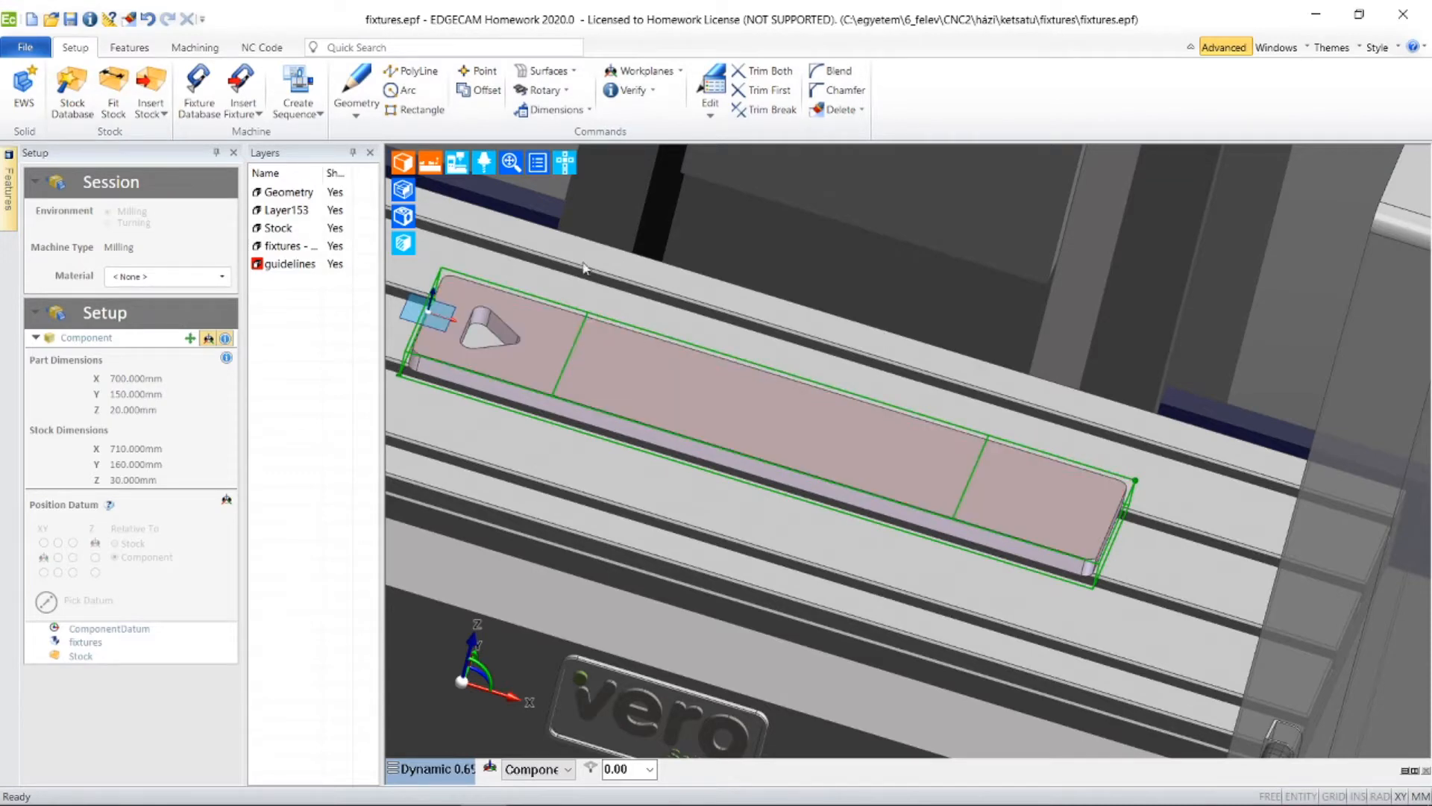
pyautogui.click(198, 88)
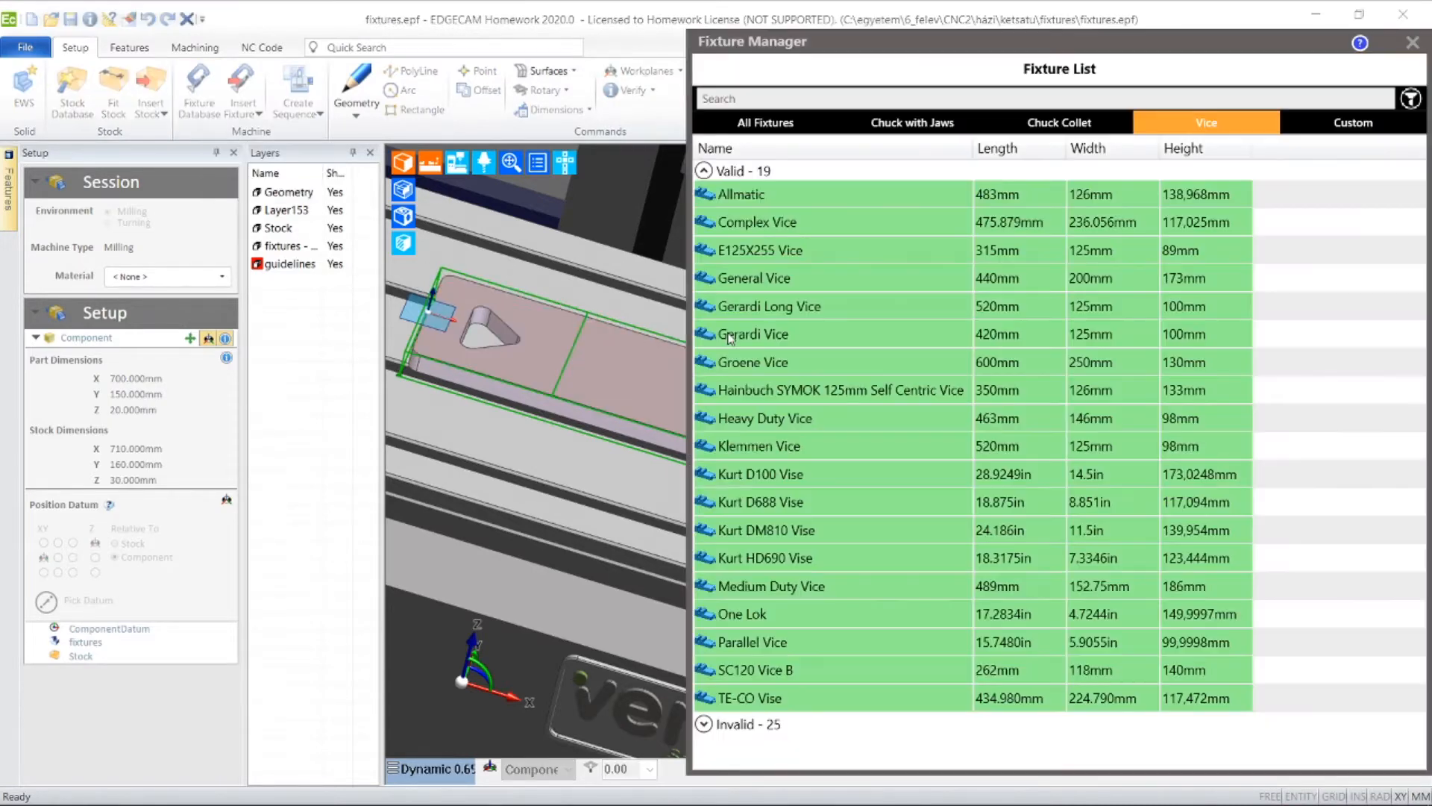
pyautogui.click(731, 337)
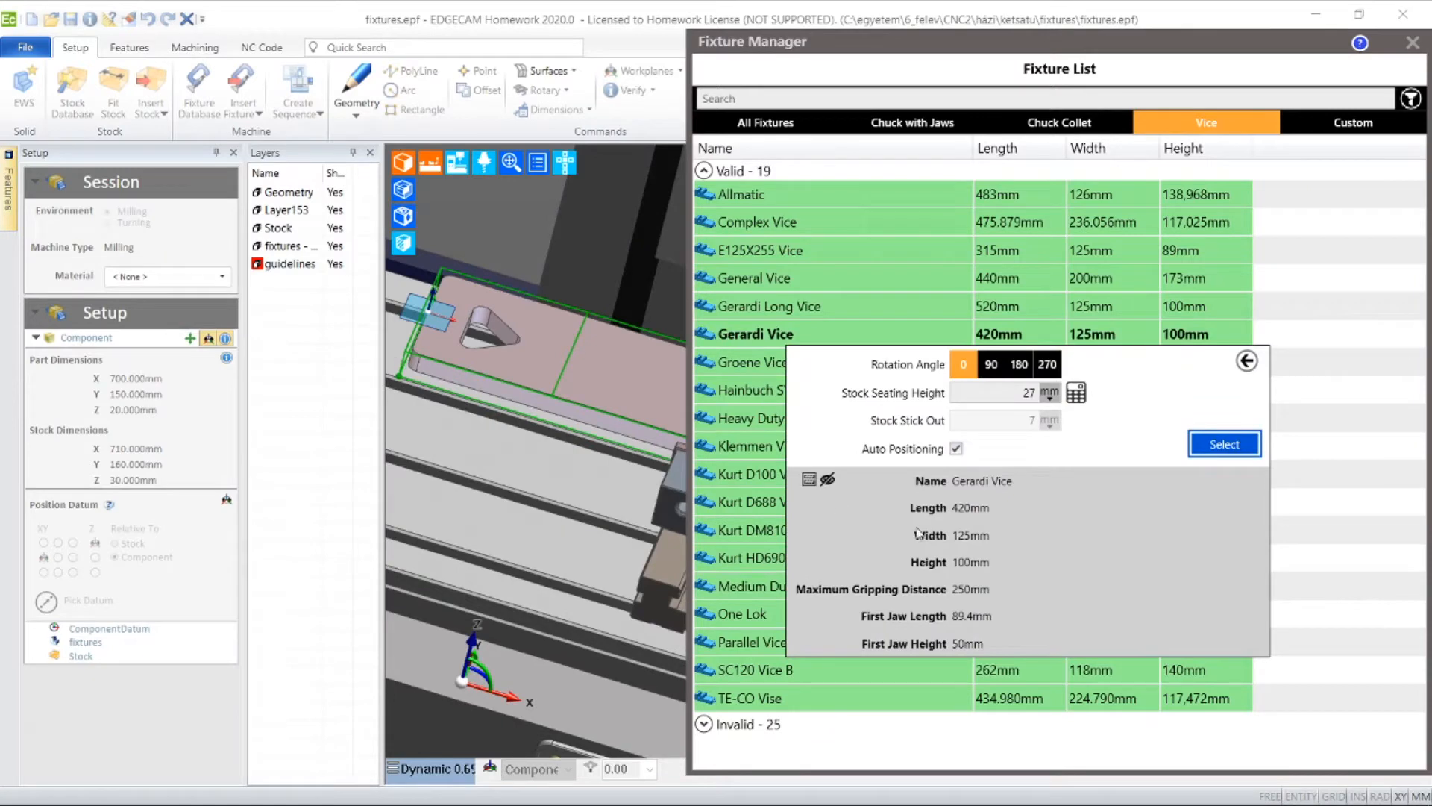
pyautogui.click(956, 449)
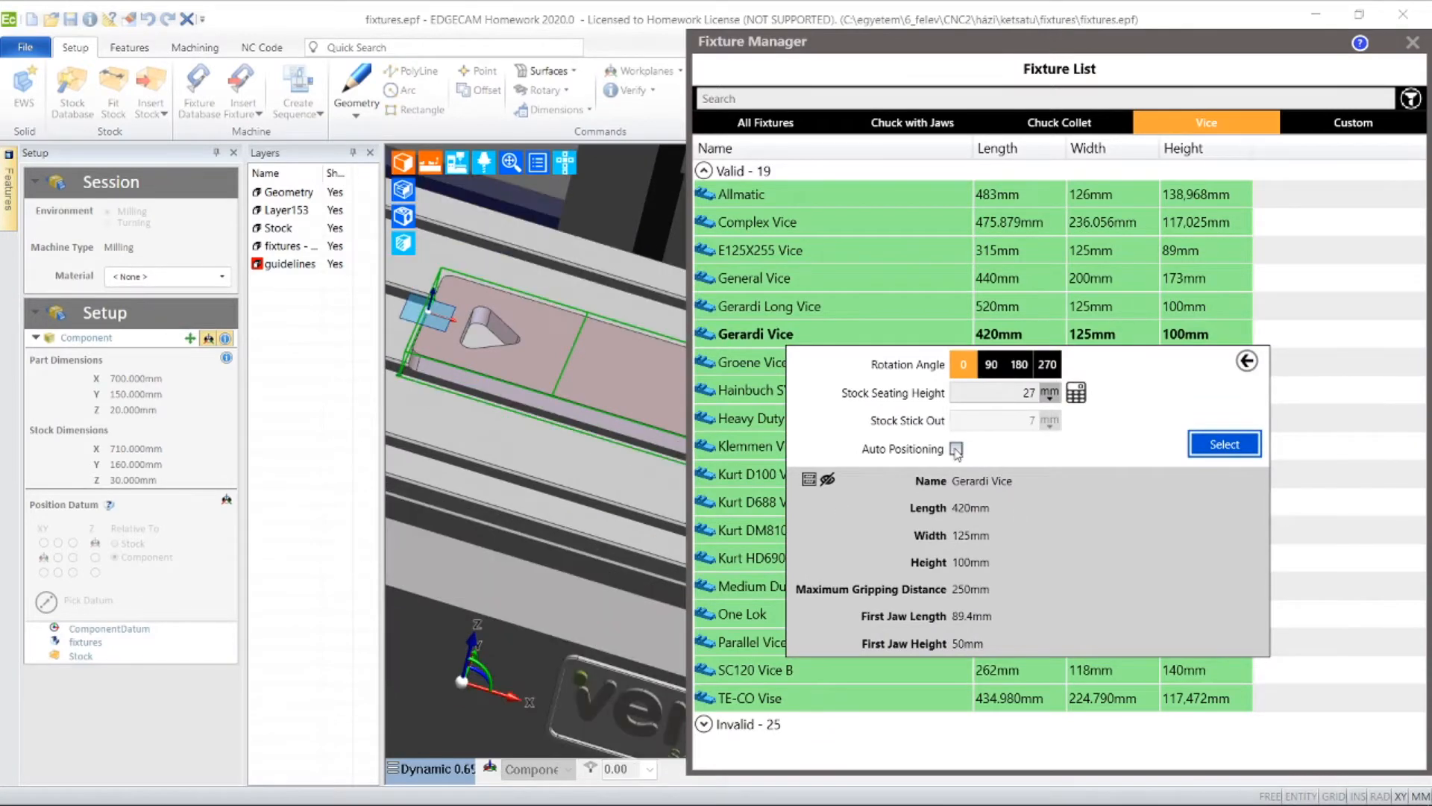
pyautogui.click(1216, 443)
# - Hide the machine model and show only the guidelines layer
pyautogui.moveTo(1035, 375); pyautogui.dragTo(1112, 344, button='middle')
pyautogui.click(457, 162)
pyautogui.click(484, 191)
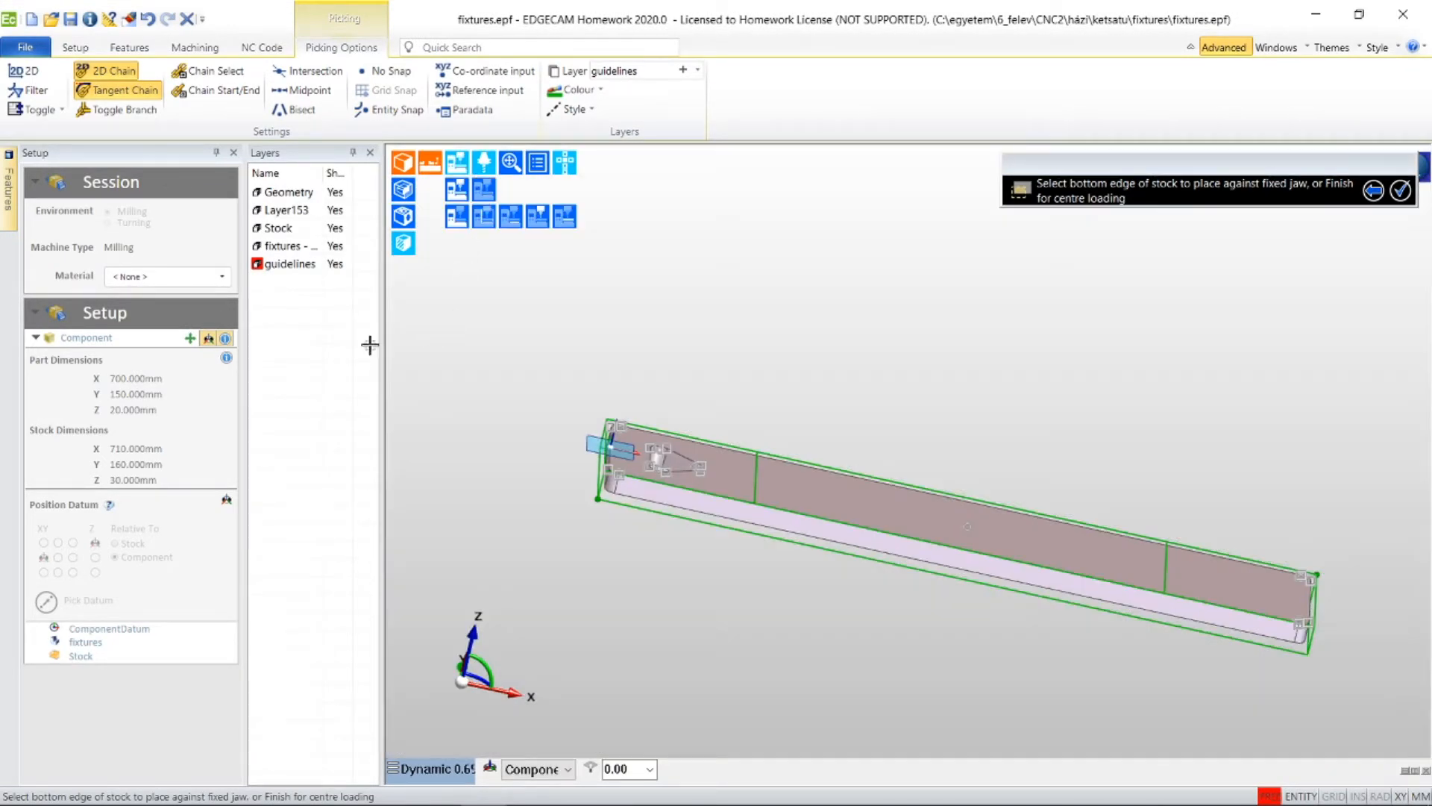
pyautogui.rightClick(287, 269)
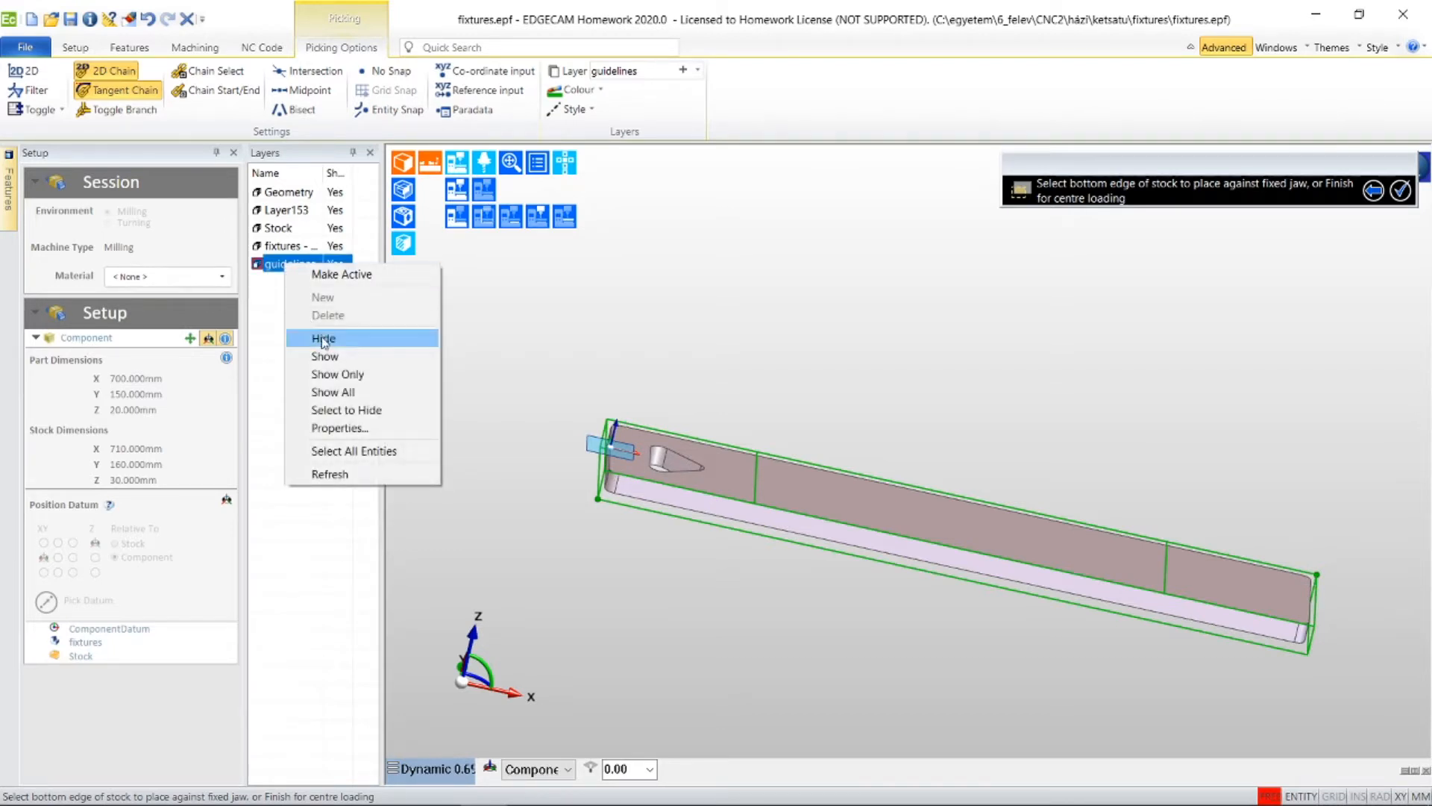
pyautogui.click(346, 377)
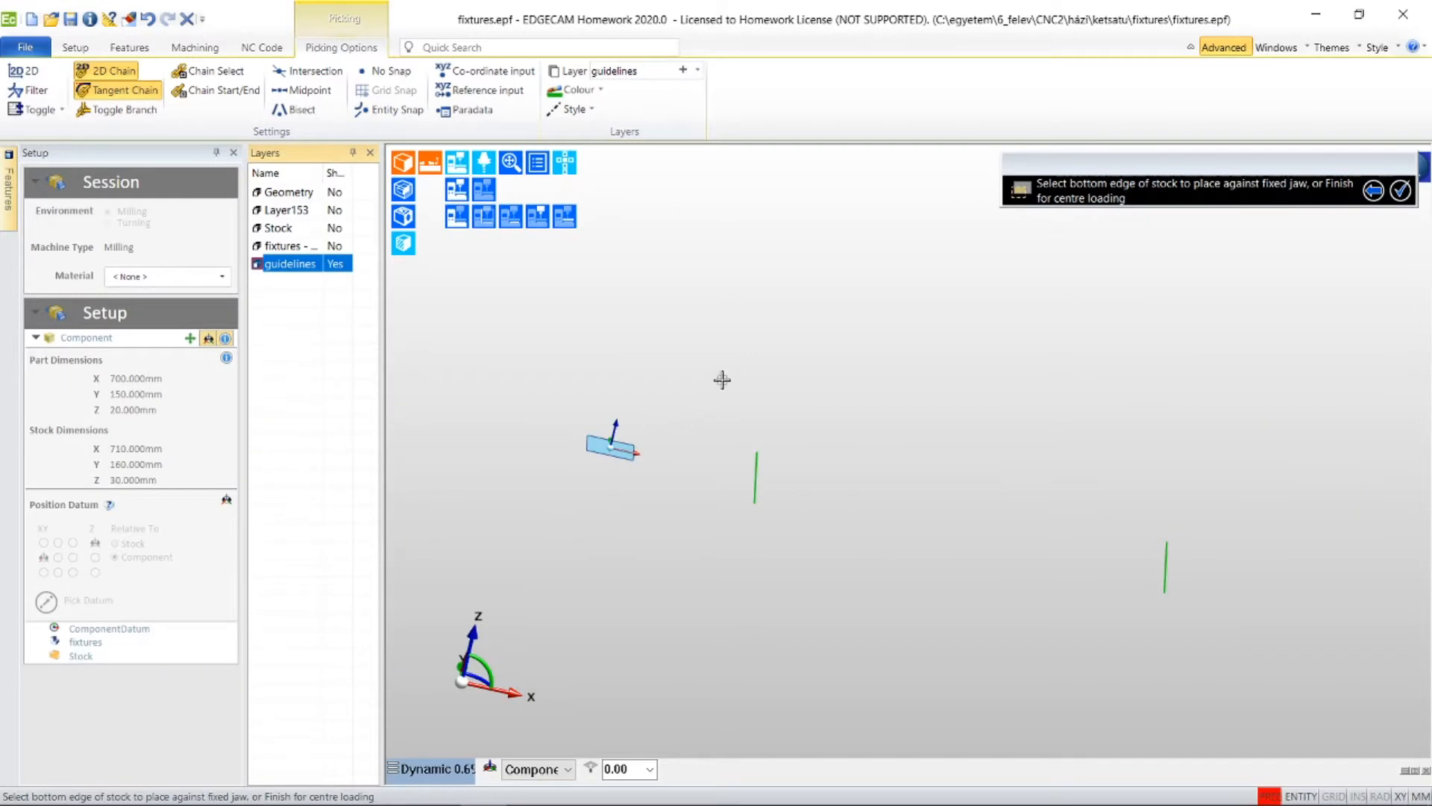
# - Place the Gerardi Vice centred on the guide line nearest the datum
pyautogui.click(710, 524)
pyautogui.click(709, 528)
pyautogui.rightClick(966, 464)
pyautogui.moveTo(975, 445)
pyautogui.mouseDown(button='middle')
pyautogui.moveTo(972, 486)
pyautogui.moveTo(862, 507)
pyautogui.moveTo(810, 455)
pyautogui.moveTo(992, 485)
pyautogui.moveTo(1029, 477)
pyautogui.moveTo(966, 458)
pyautogui.mouseUp(button='middle')
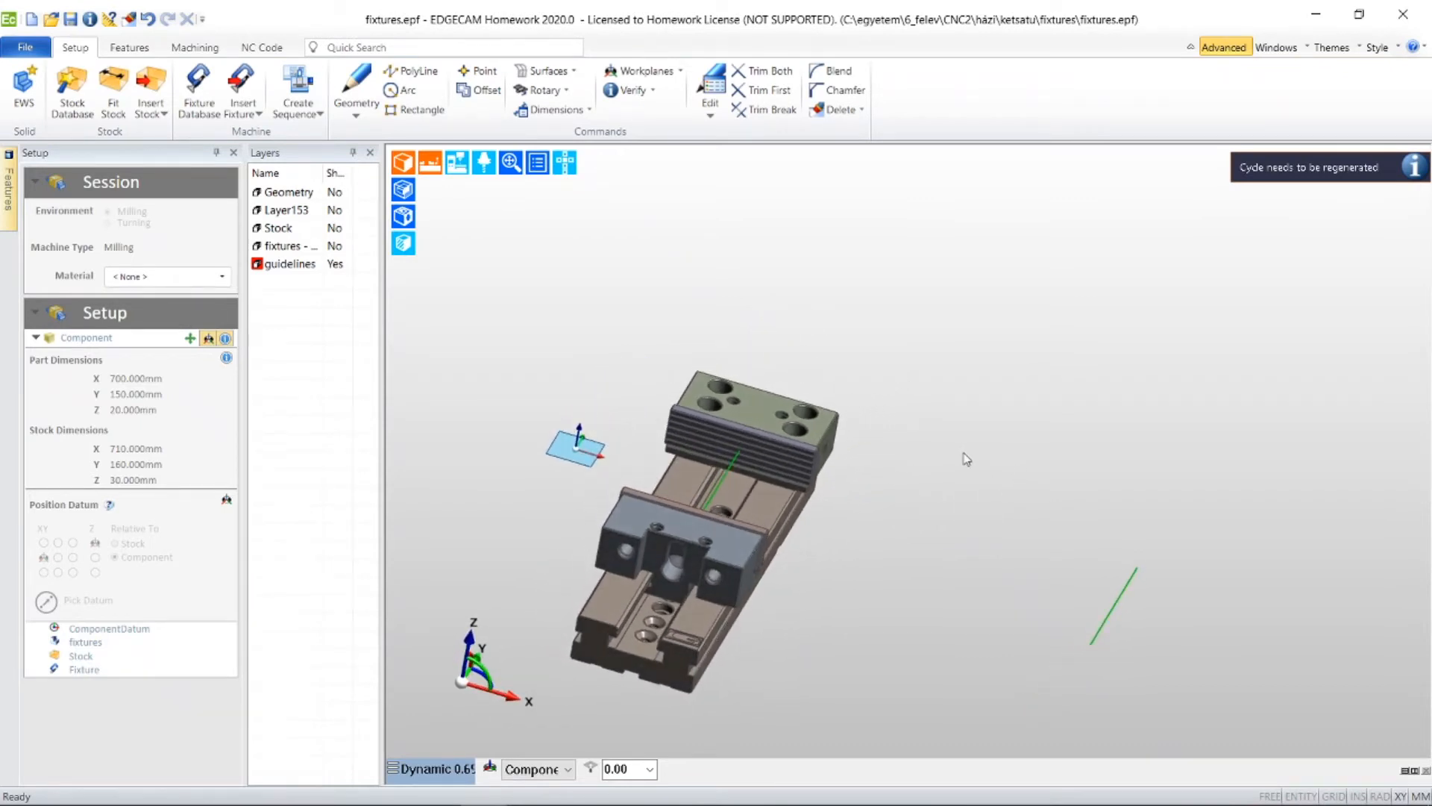
pyautogui.moveTo(908, 525); pyautogui.dragTo(1033, 405, button='middle')
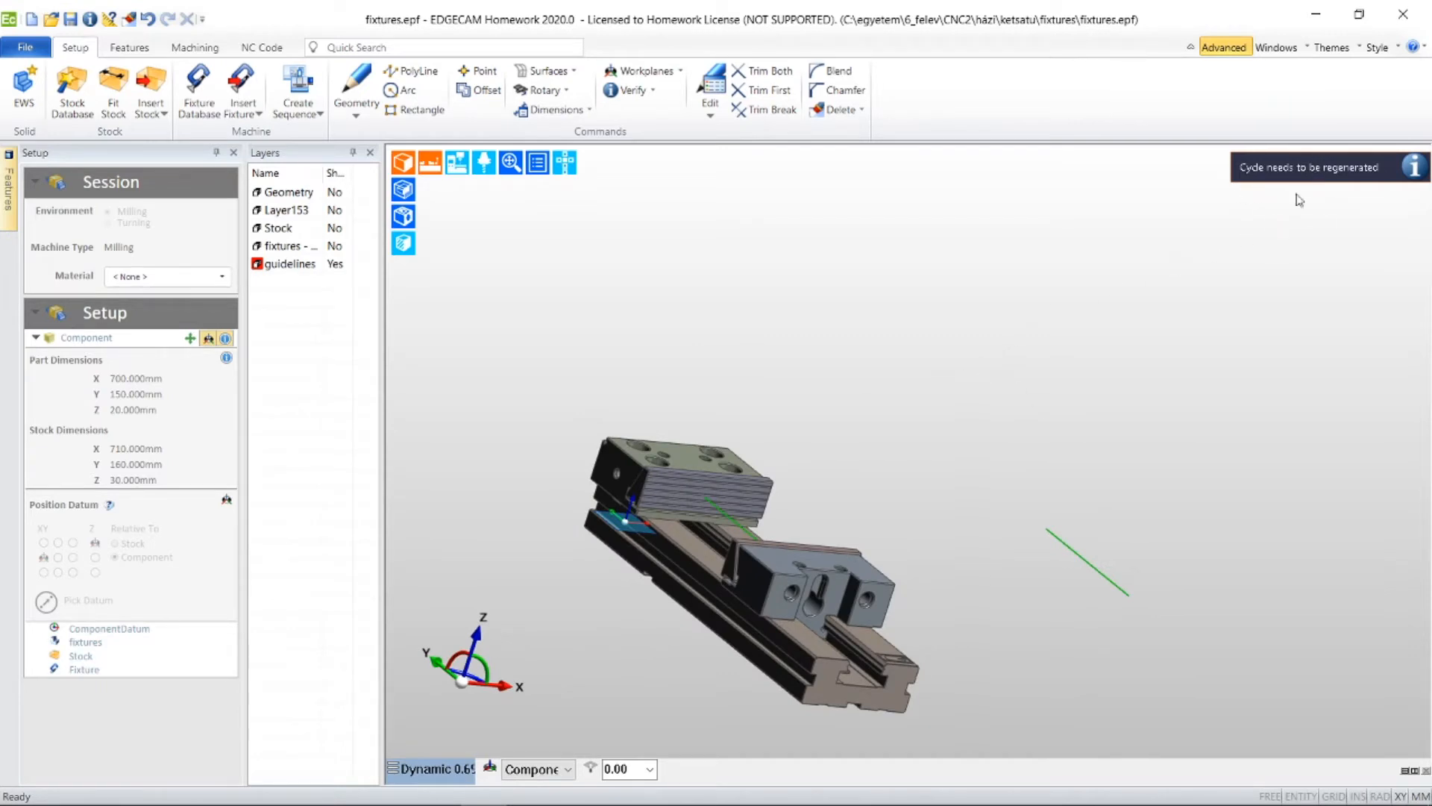
pyautogui.moveTo(1115, 331); pyautogui.dragTo(821, 276, button='middle')
# - Edit the Update Fixtures instruction with Reselect Geometry and Coordinate enabled, adding the placed vice and removing no fixtures
pyautogui.click(179, 49)
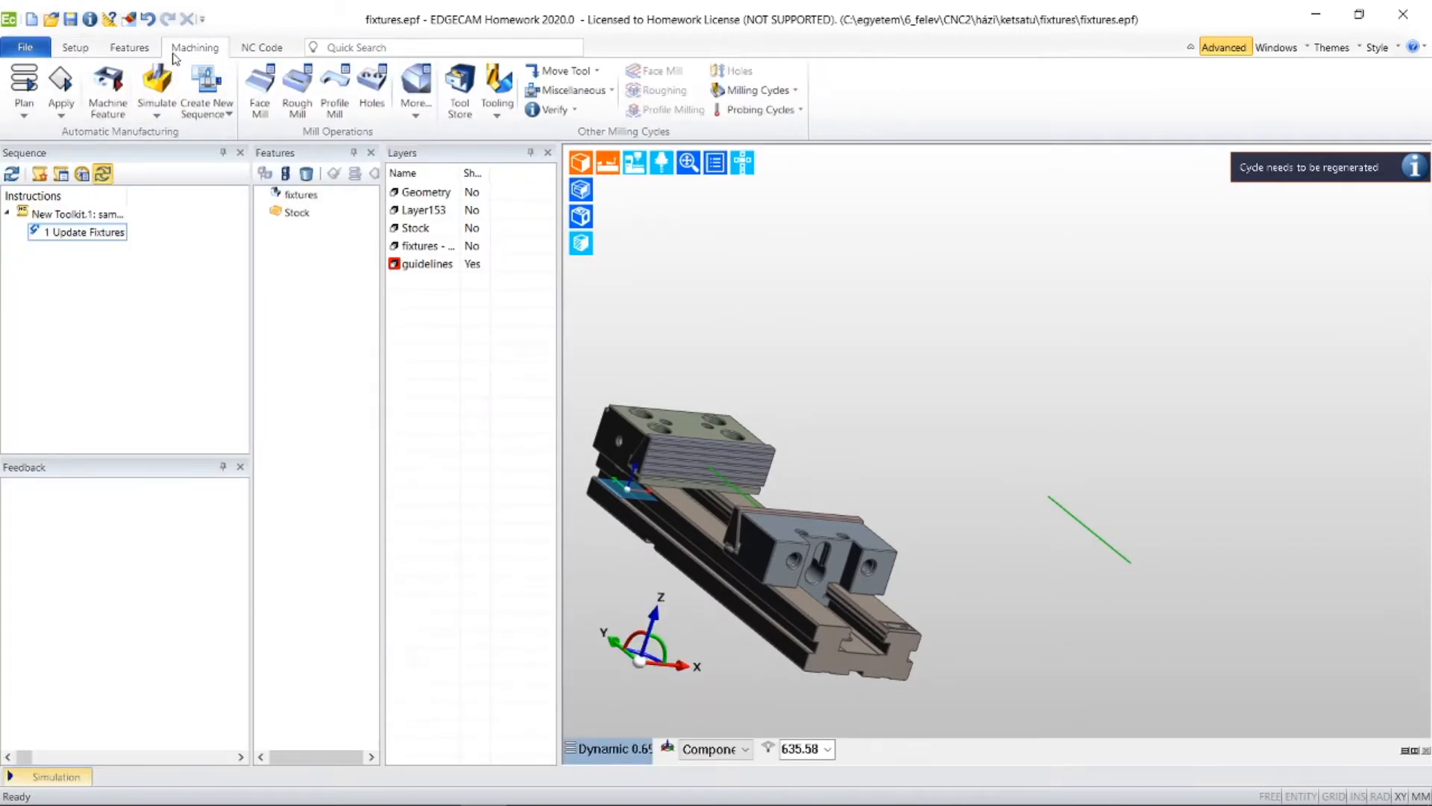
pyautogui.rightClick(77, 235)
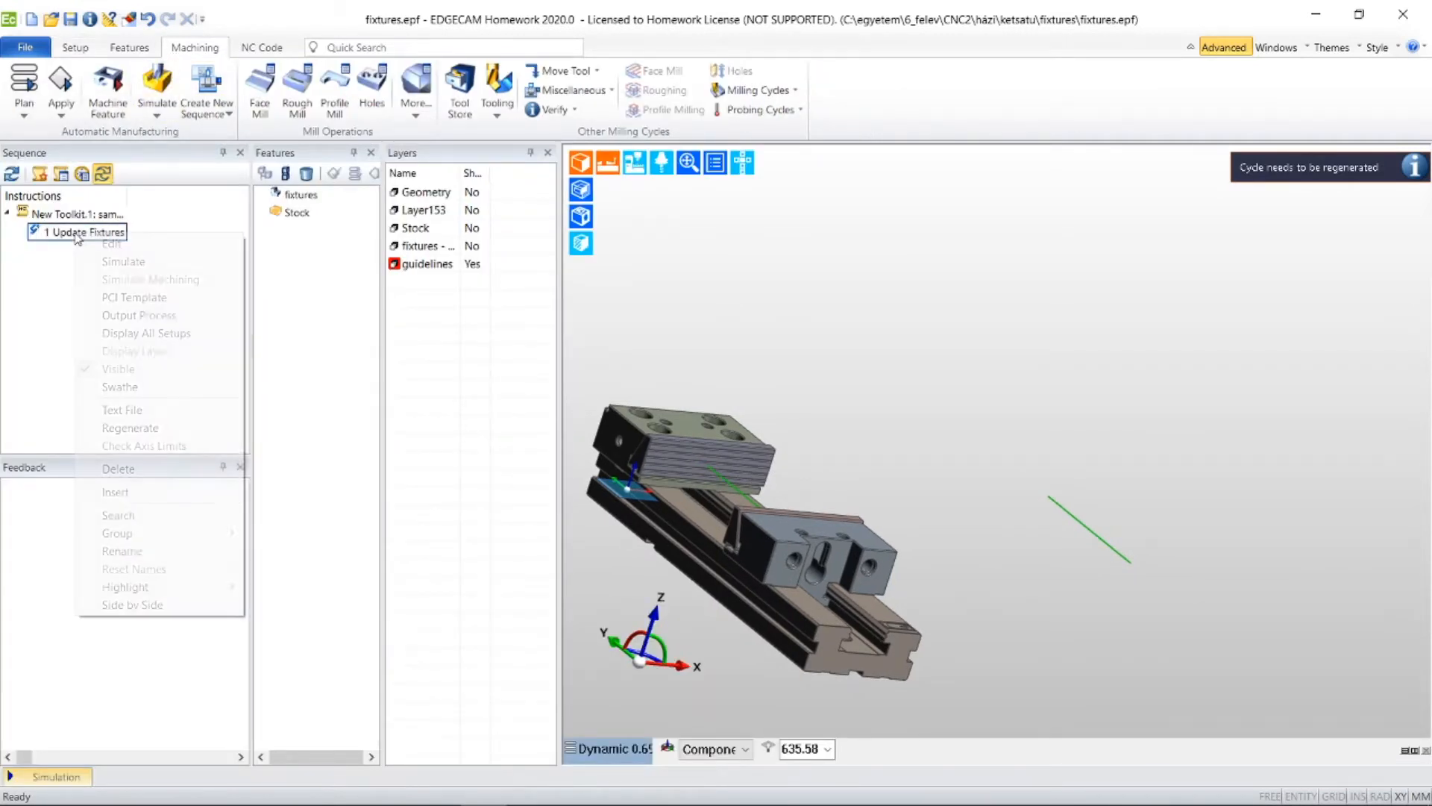
pyautogui.click(99, 243)
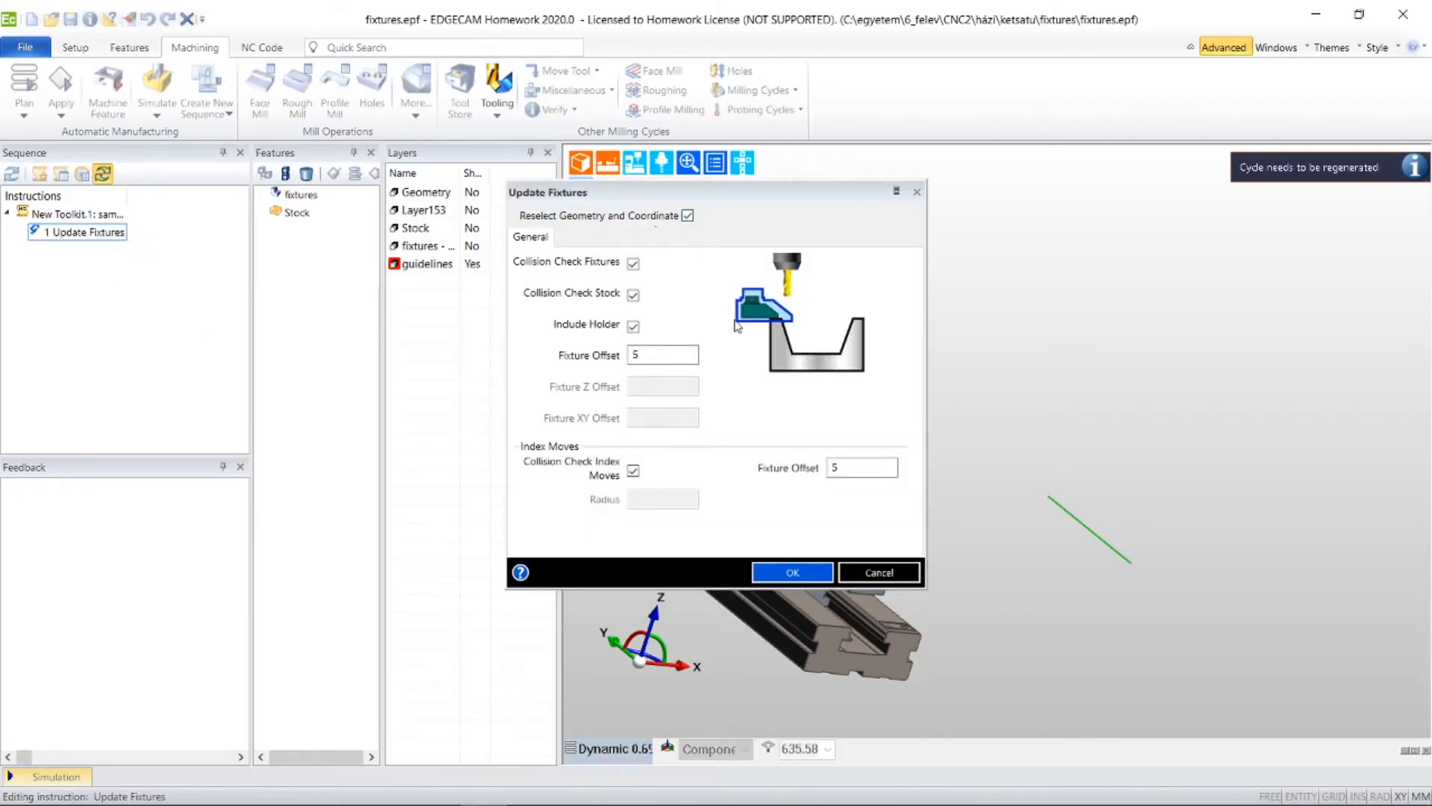
pyautogui.click(795, 571)
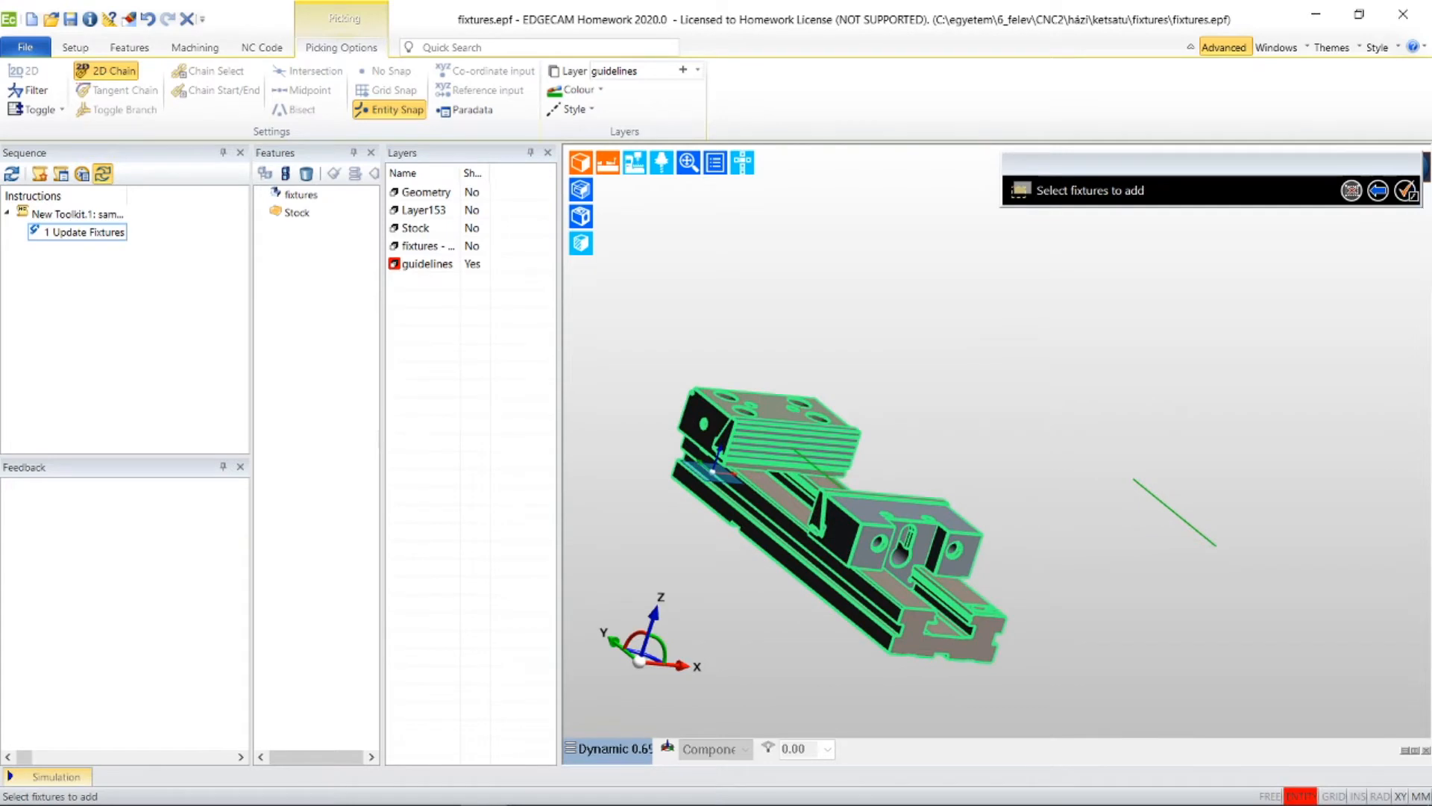
pyautogui.click(1406, 192)
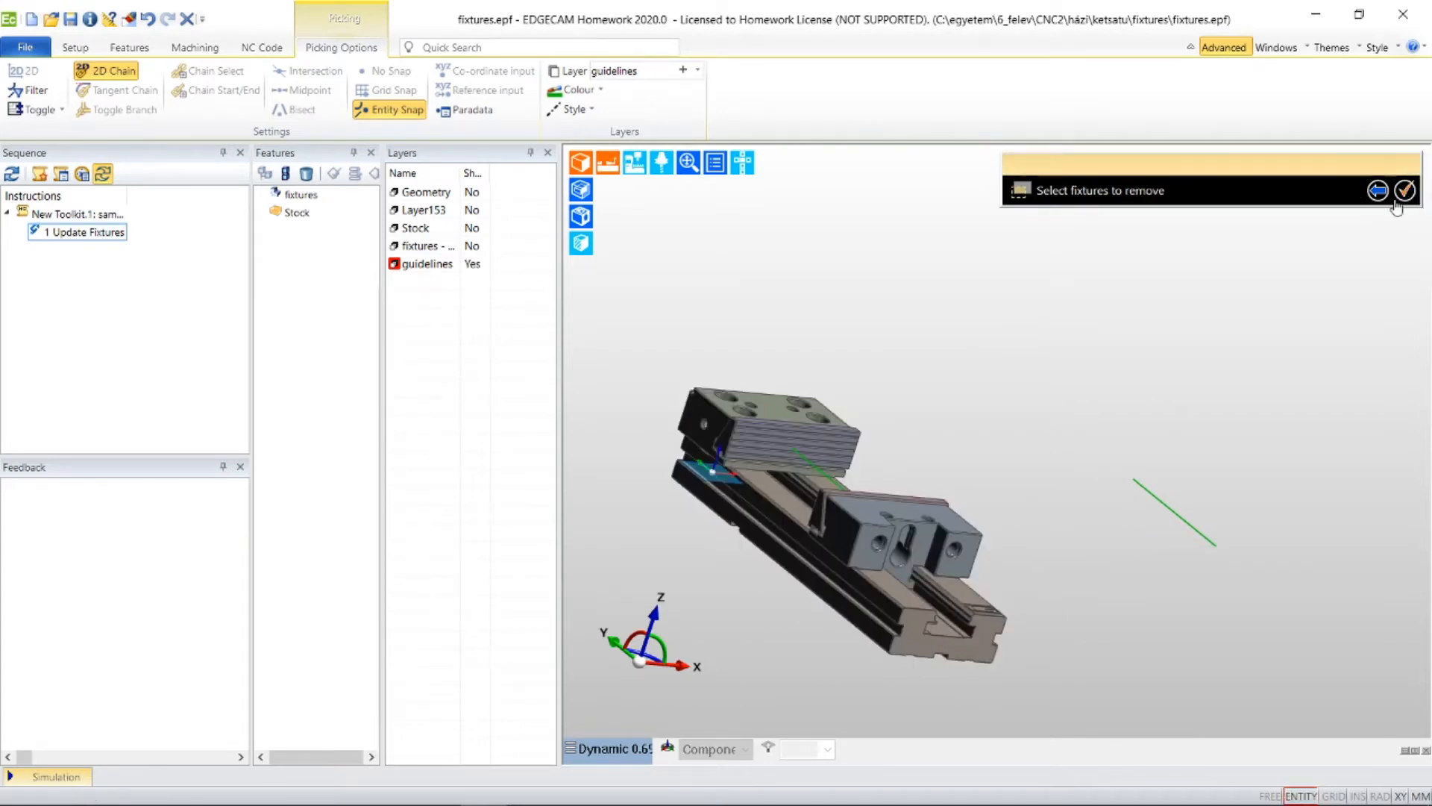
pyautogui.click(1408, 193)
# - Show the Stock layer together with the guidelines and view the vice against the stock outline
pyautogui.moveTo(1096, 336); pyautogui.dragTo(946, 269, button='middle')
pyautogui.scroll(-1, 1027, 381)
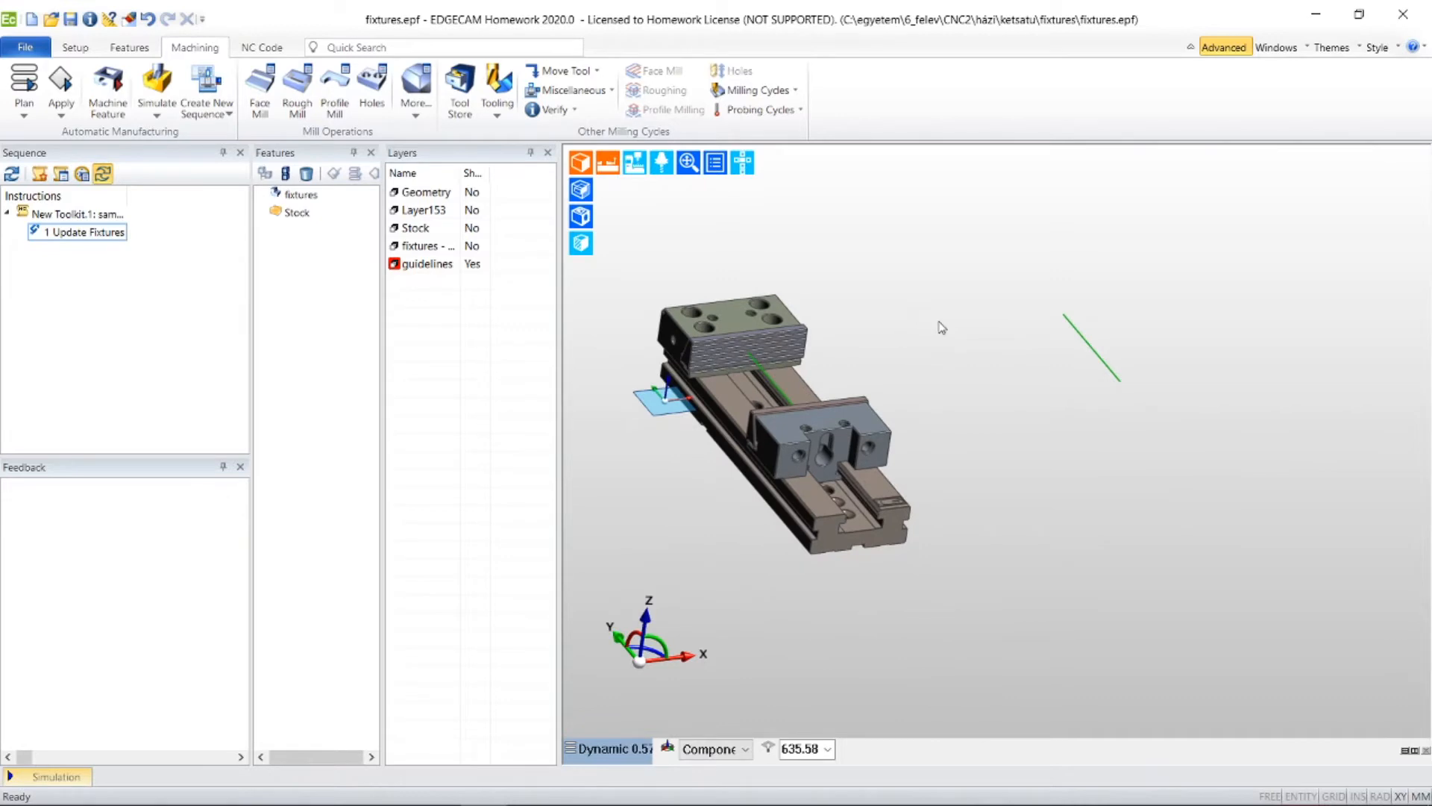
pyautogui.doubleClick(84, 232)
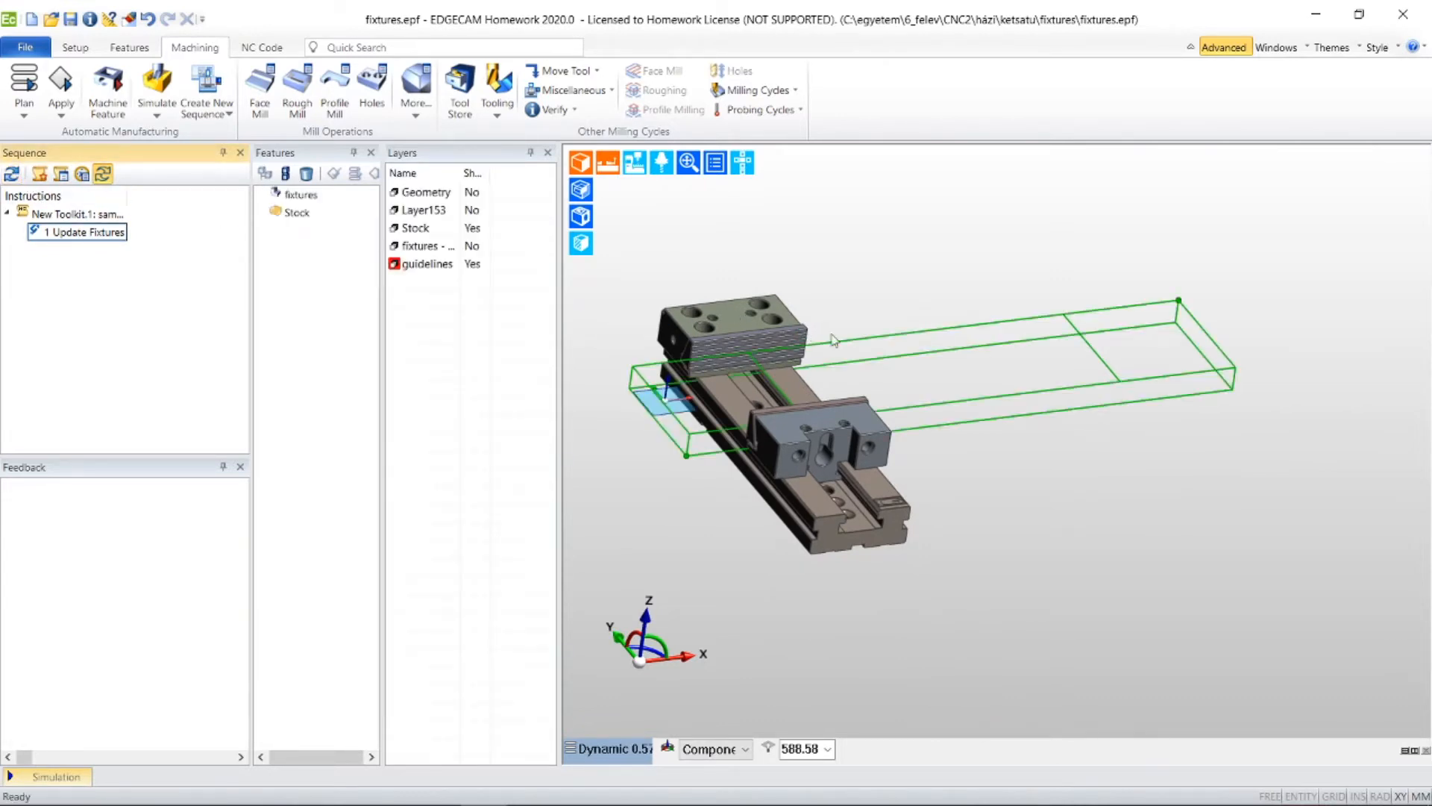
pyautogui.moveTo(1081, 480); pyautogui.dragTo(1026, 463, button='middle')
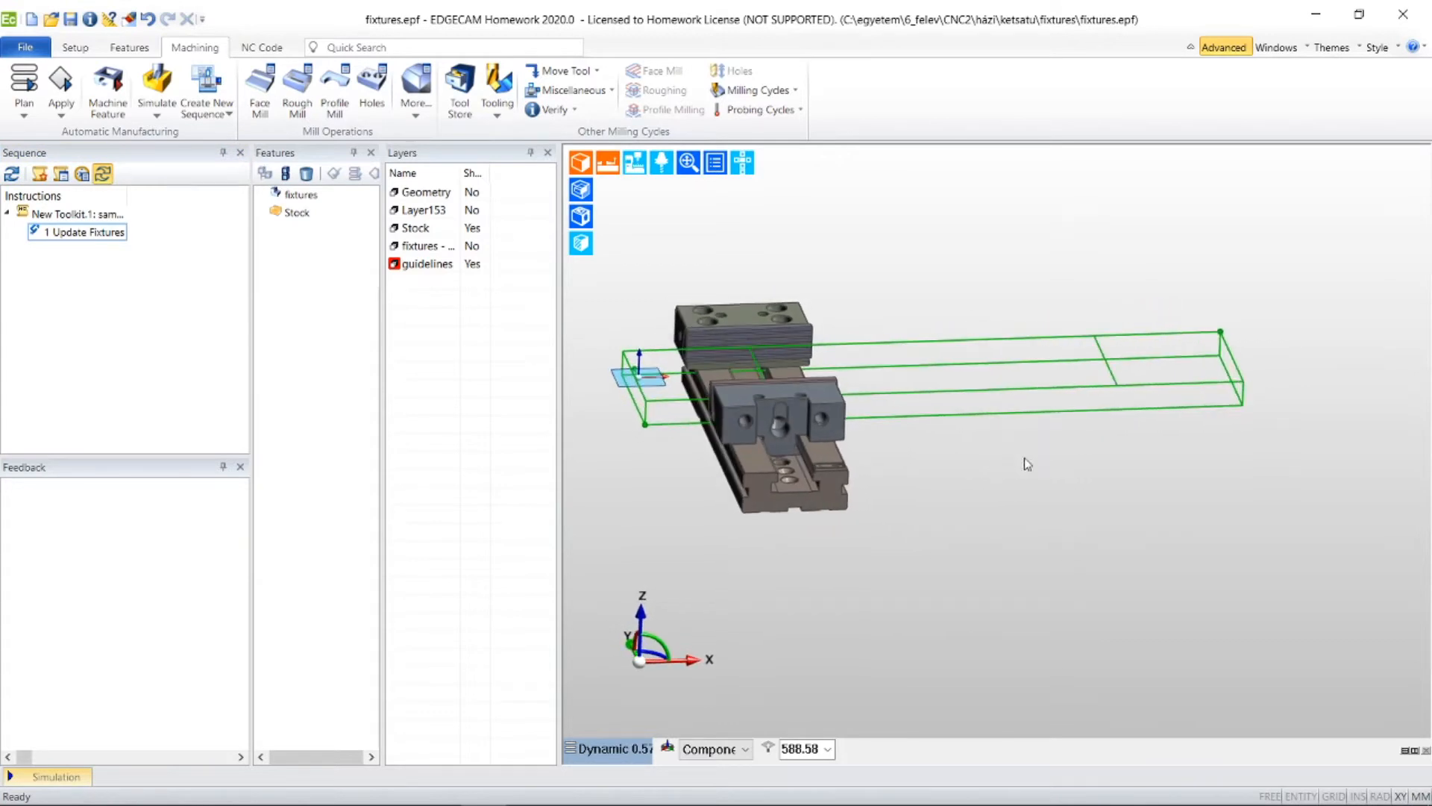
# - Choose a second Gerardi Vice from the fixture database and keep the current fixtures
pyautogui.click(74, 47)
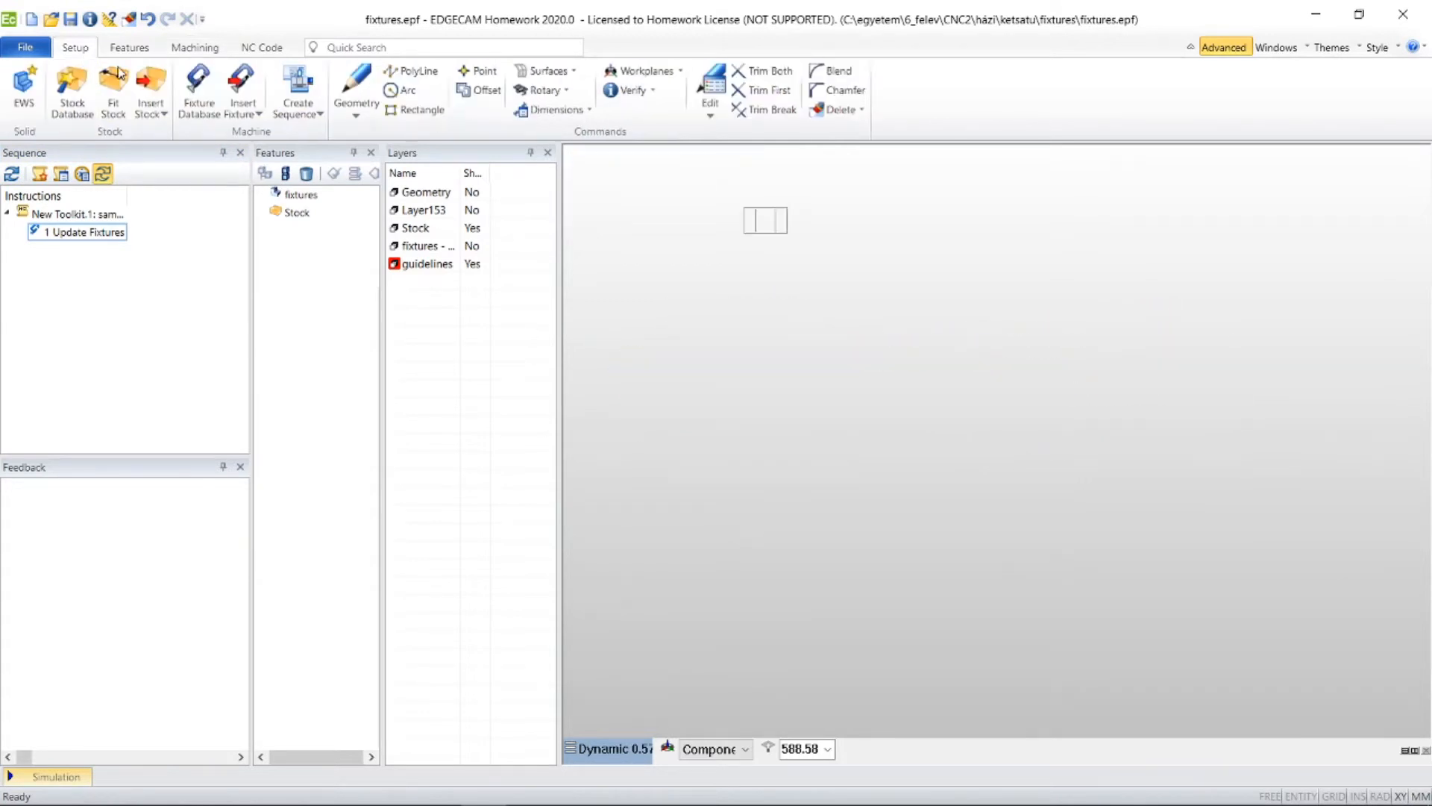
pyautogui.click(209, 112)
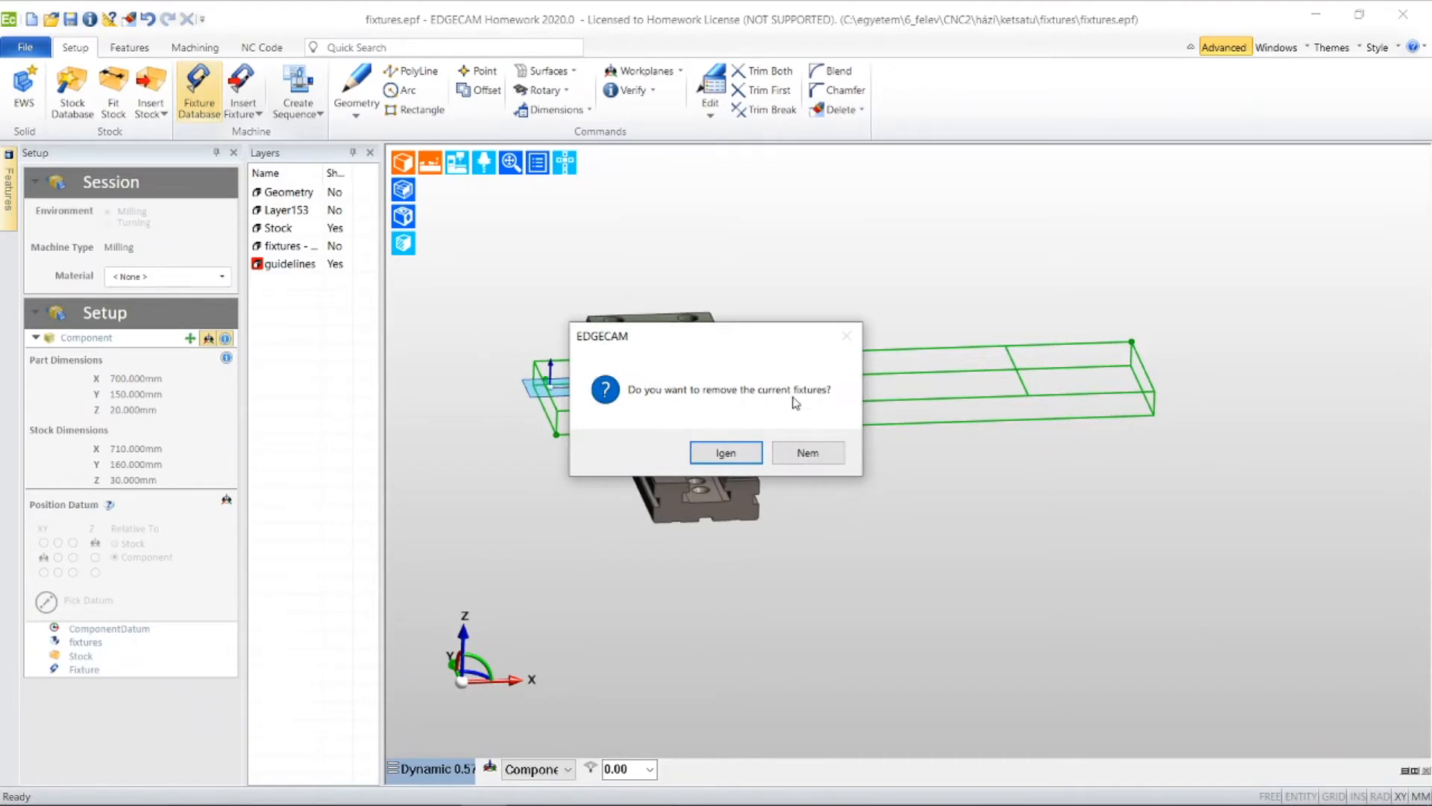
pyautogui.click(809, 453)
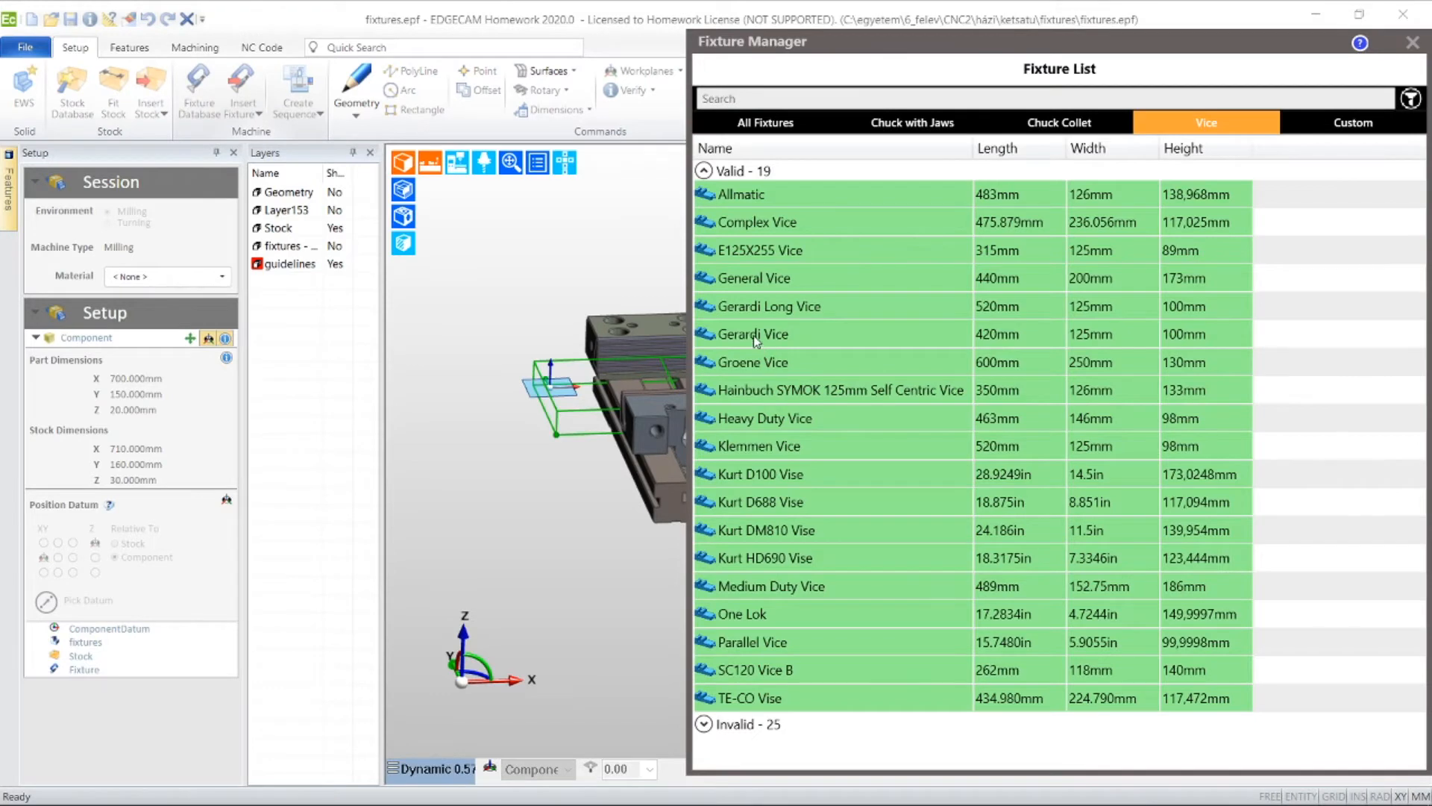
pyautogui.click(755, 336)
pyautogui.click(1224, 444)
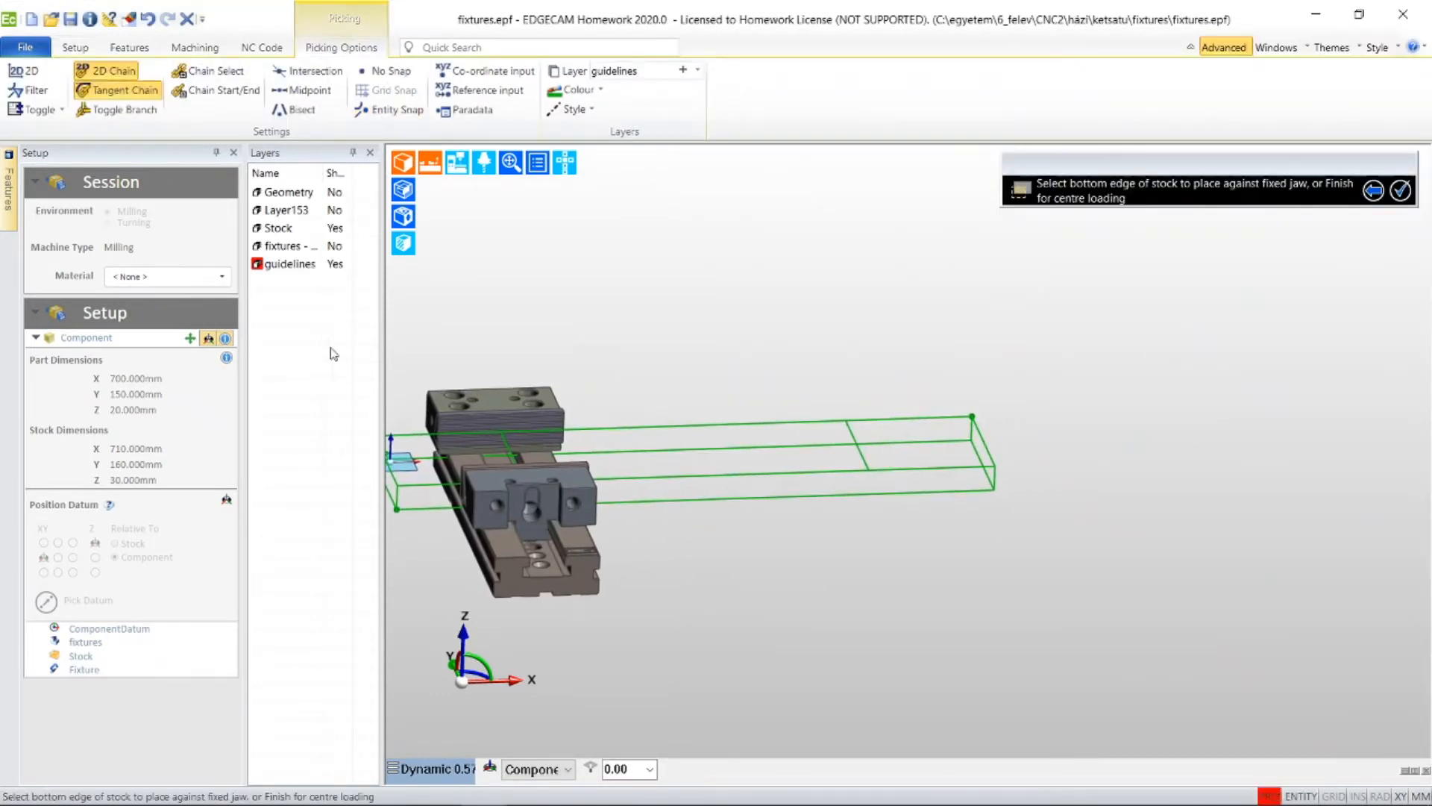
# - Show only the guidelines layer and place the second vice on the guide line farther from the datum
pyautogui.rightClick(286, 272)
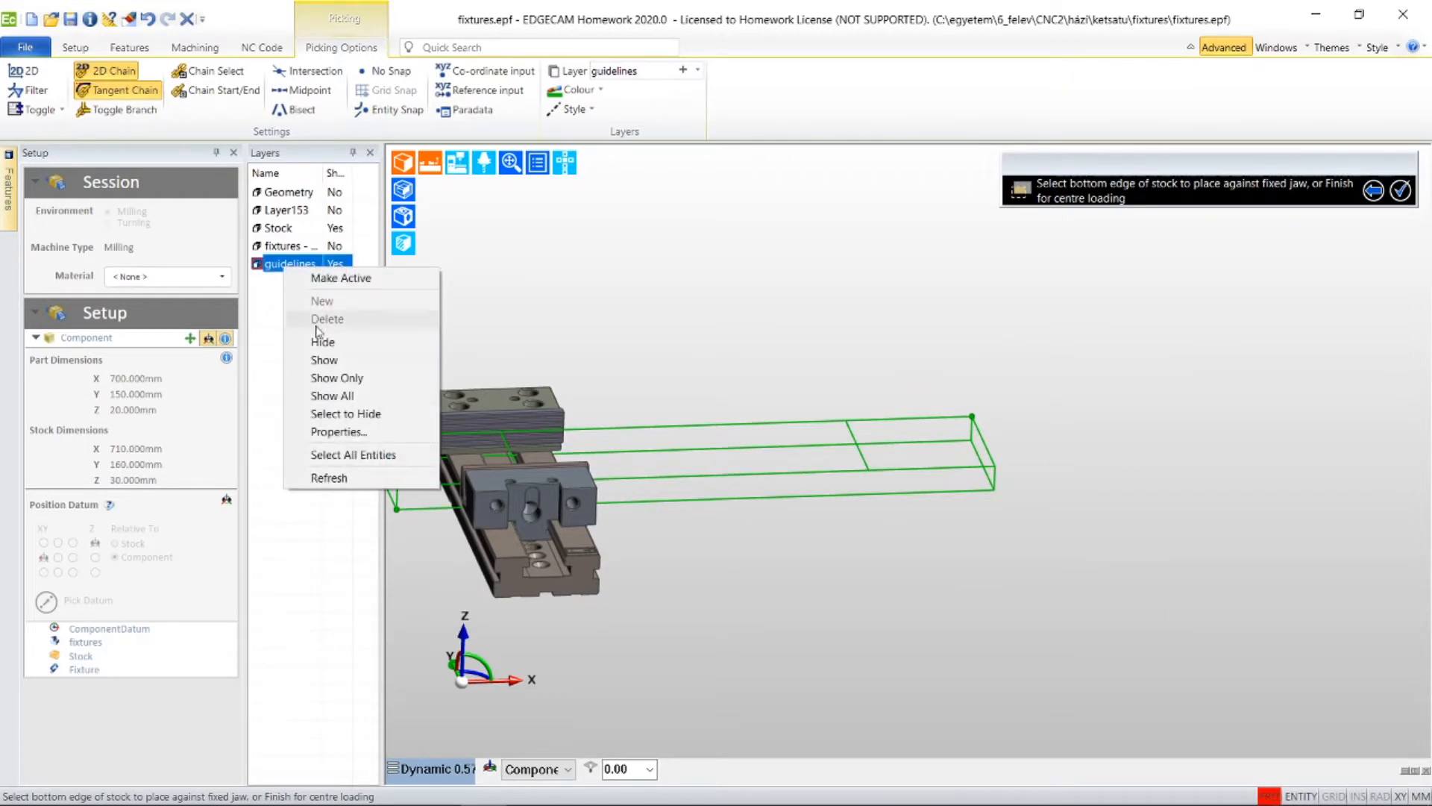
pyautogui.click(367, 378)
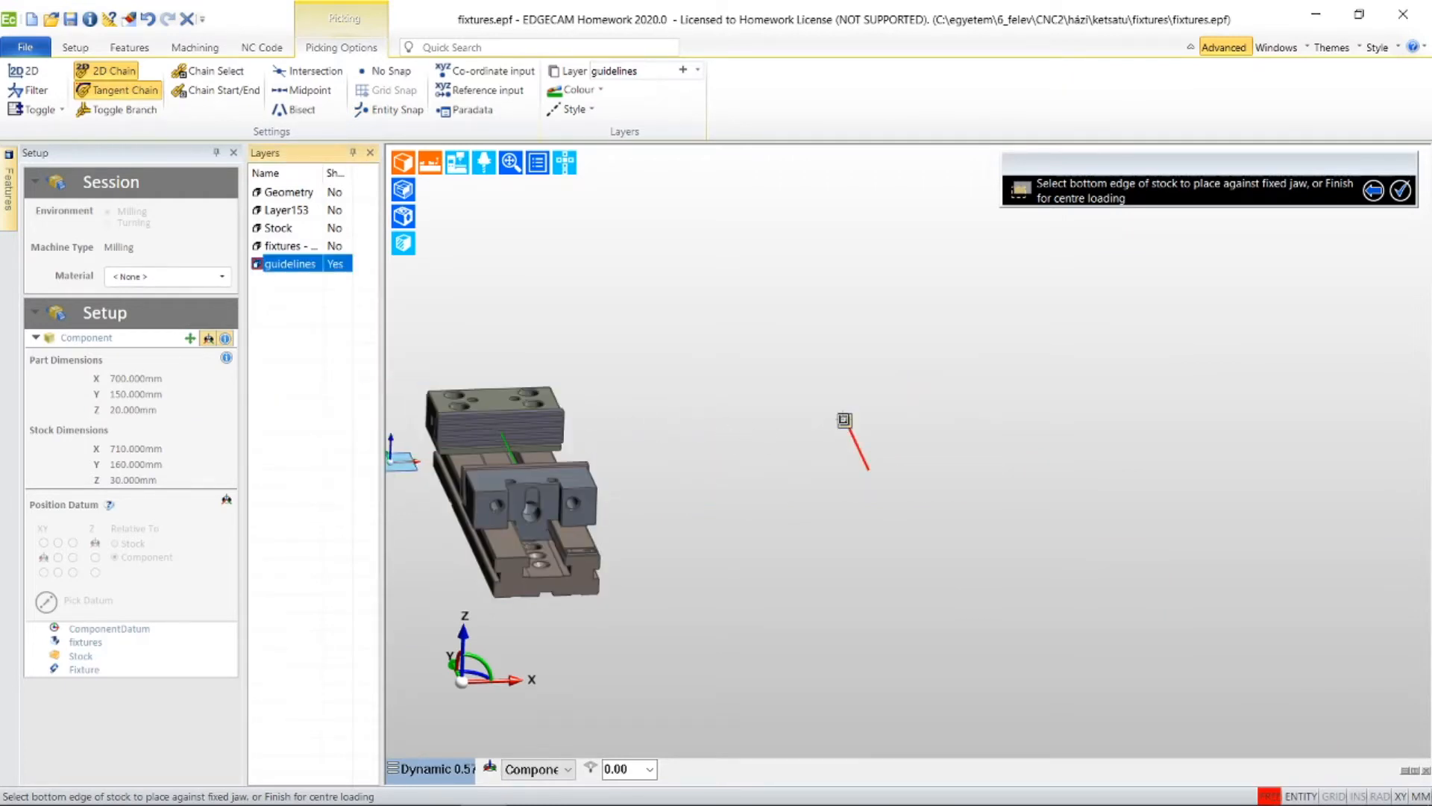
pyautogui.click(846, 418)
pyautogui.click(866, 474)
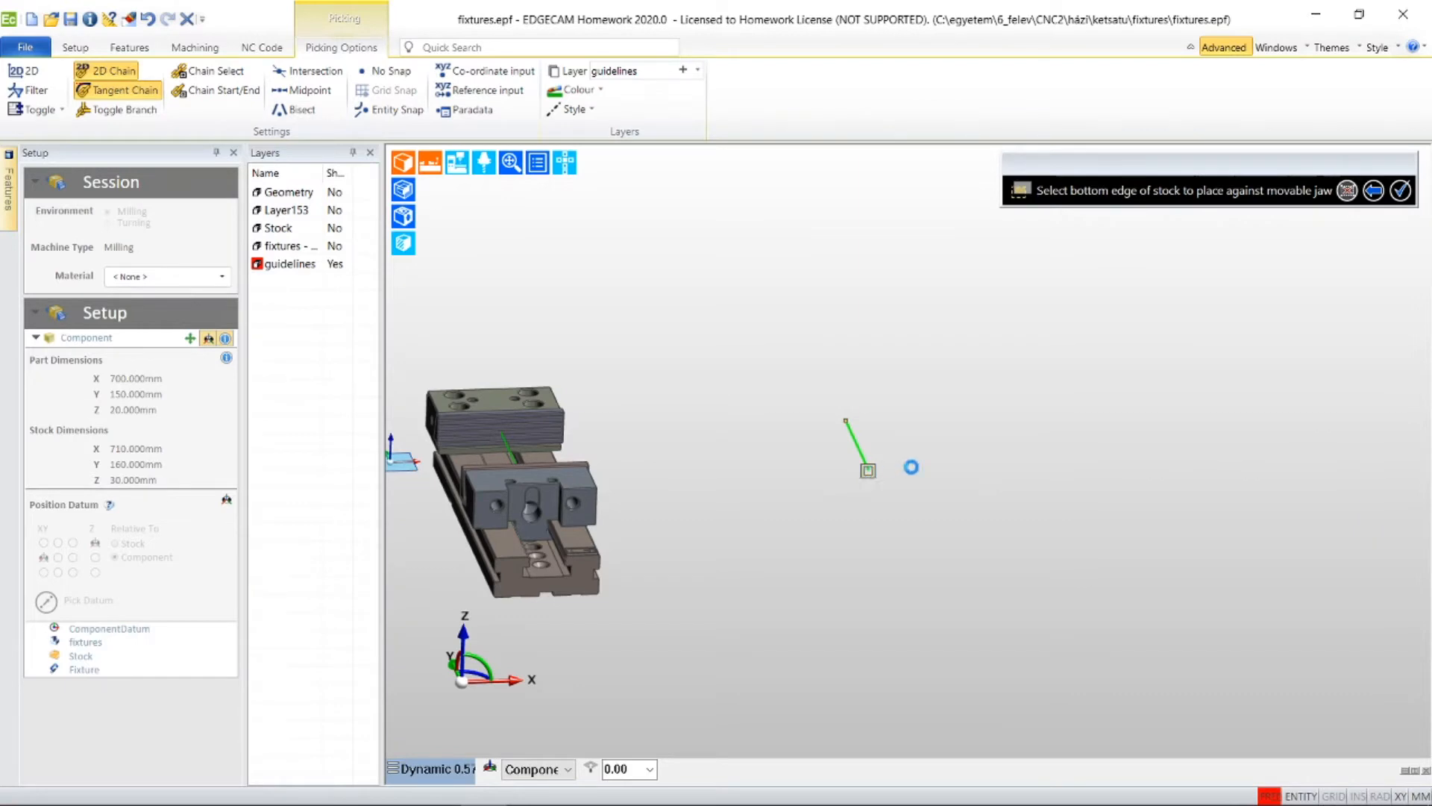
pyautogui.moveTo(607, 413); pyautogui.dragTo(844, 422, button='middle')
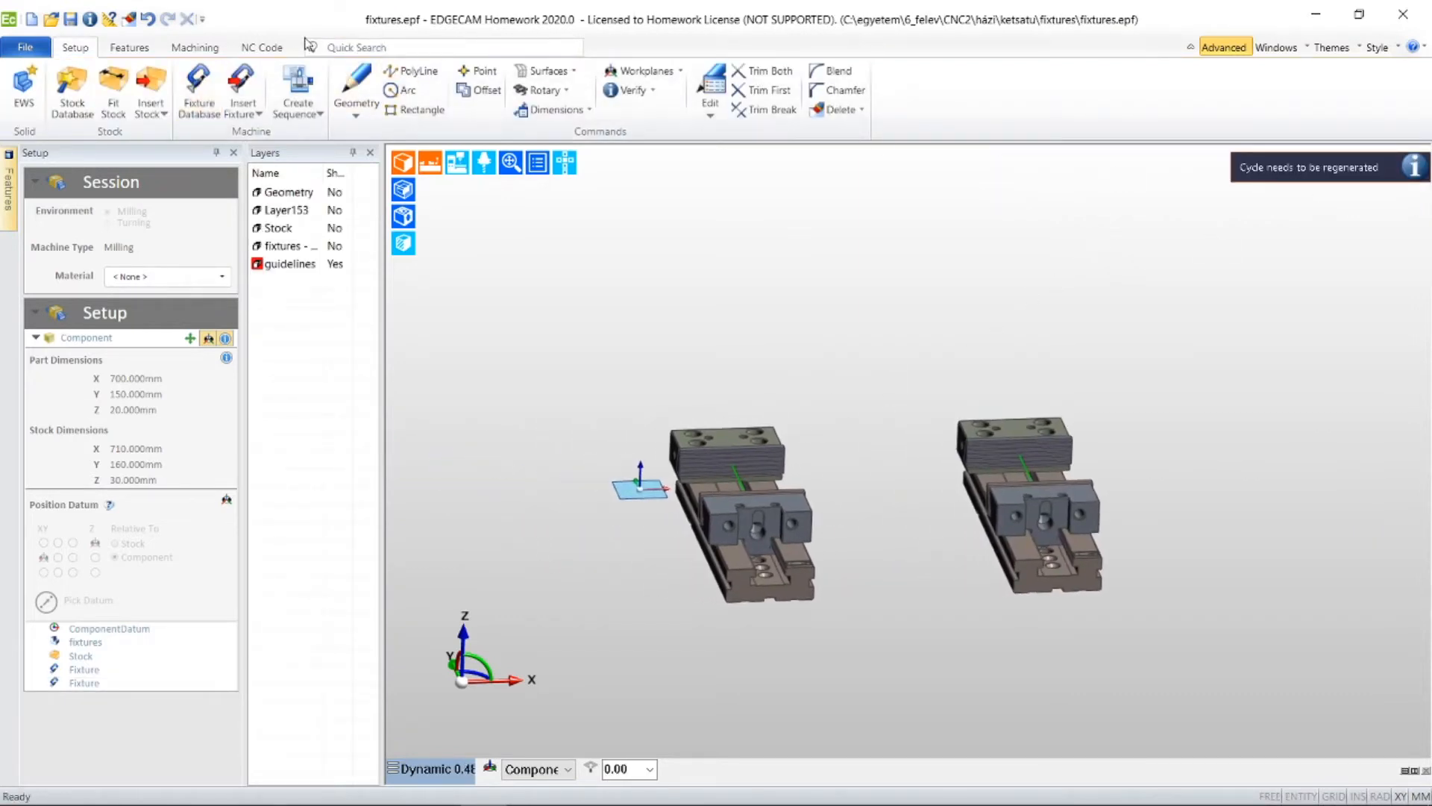
# - Edit the Update Fixtures instruction with Reselect Geometry and Coordinate enabled, adding both vices and removing no fixtures
pyautogui.click(199, 48)
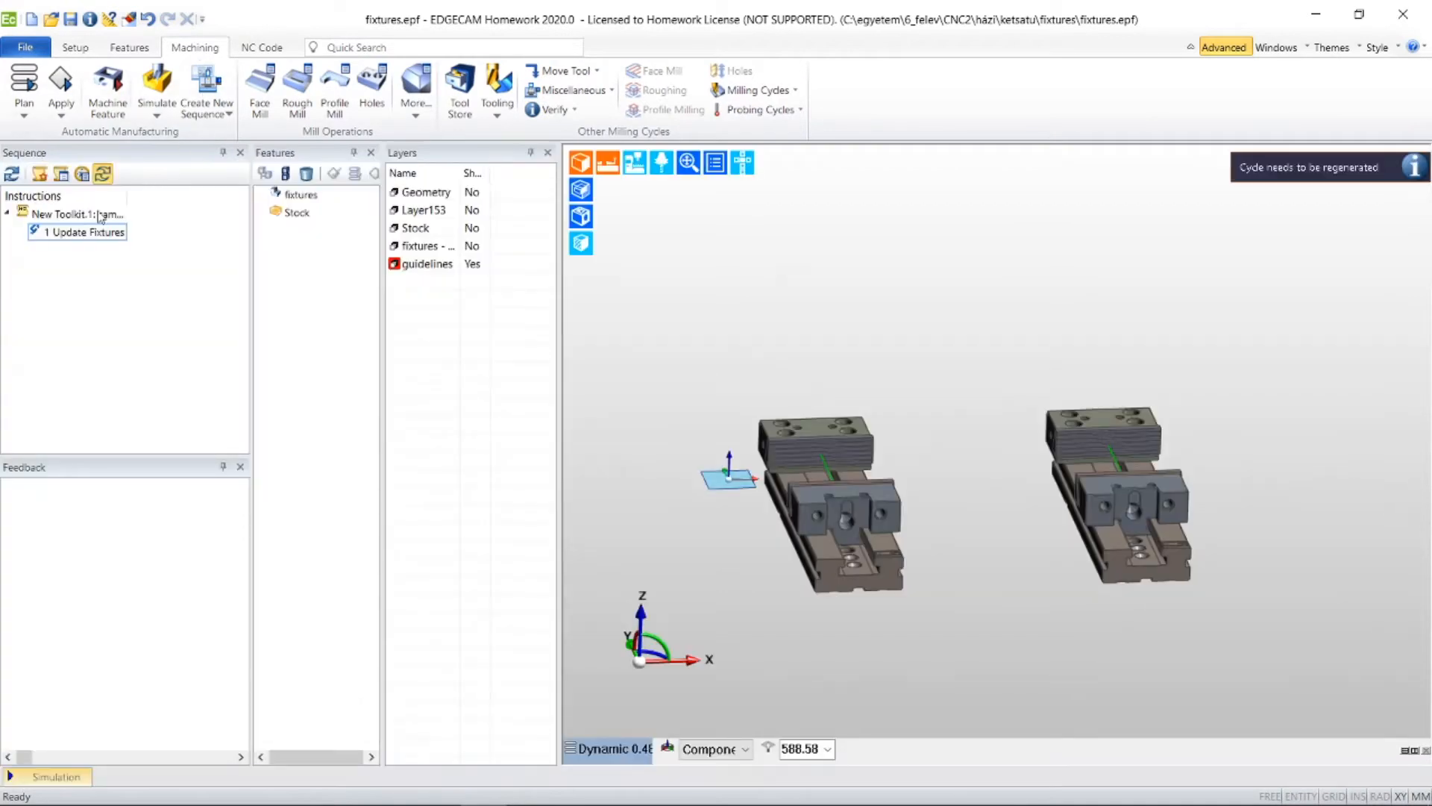
pyautogui.rightClick(83, 237)
pyautogui.click(112, 245)
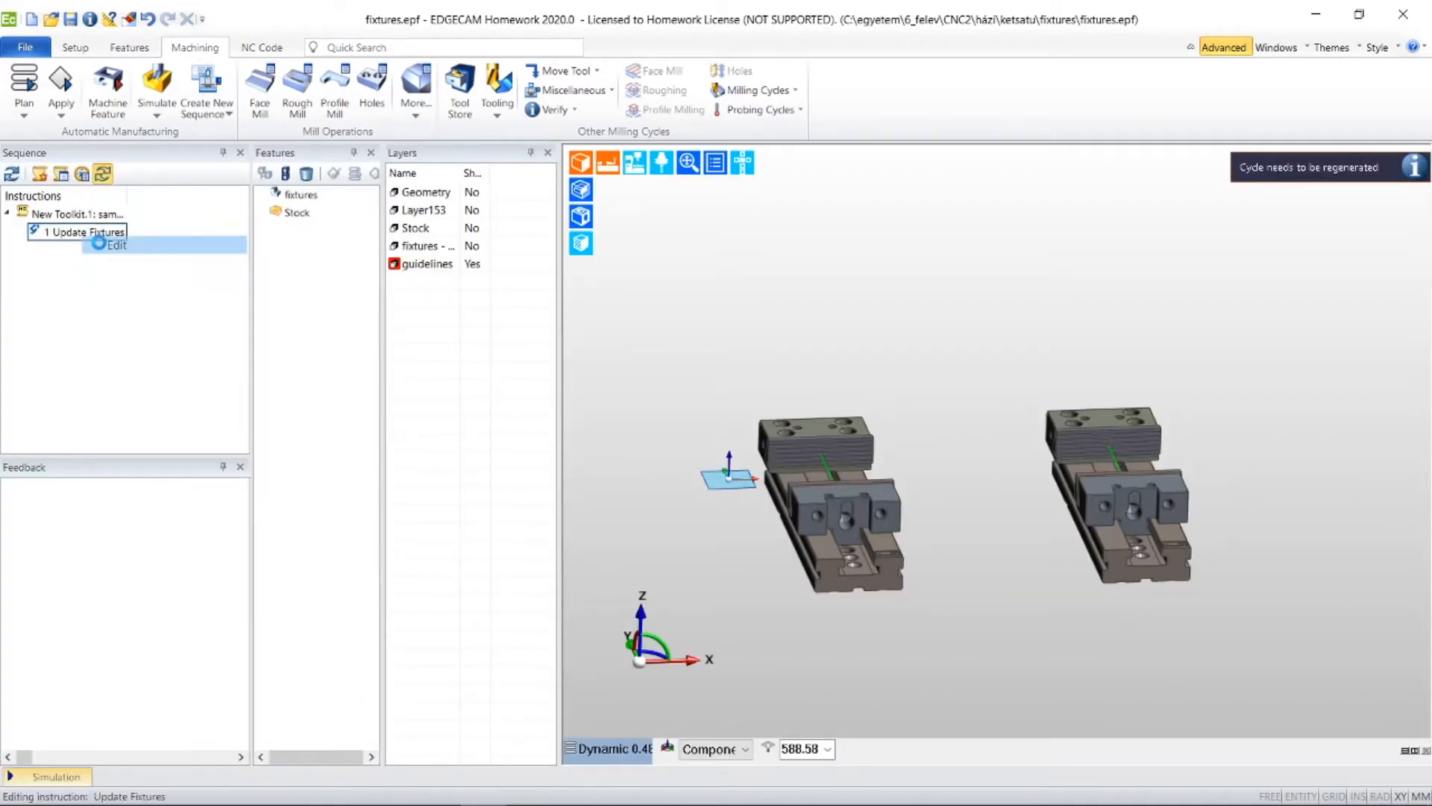
pyautogui.click(688, 217)
pyautogui.click(781, 573)
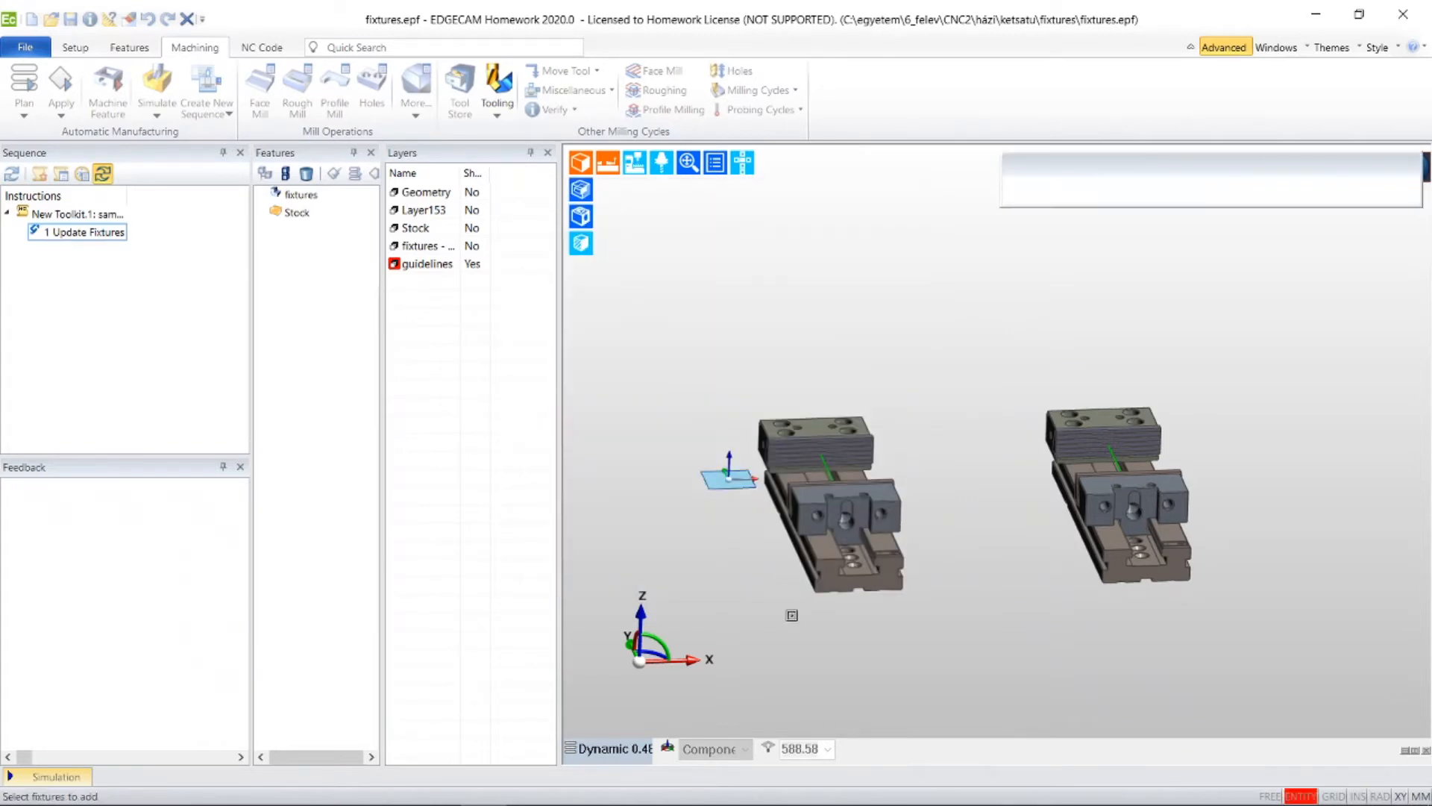
pyautogui.click(888, 548)
pyautogui.click(1117, 539)
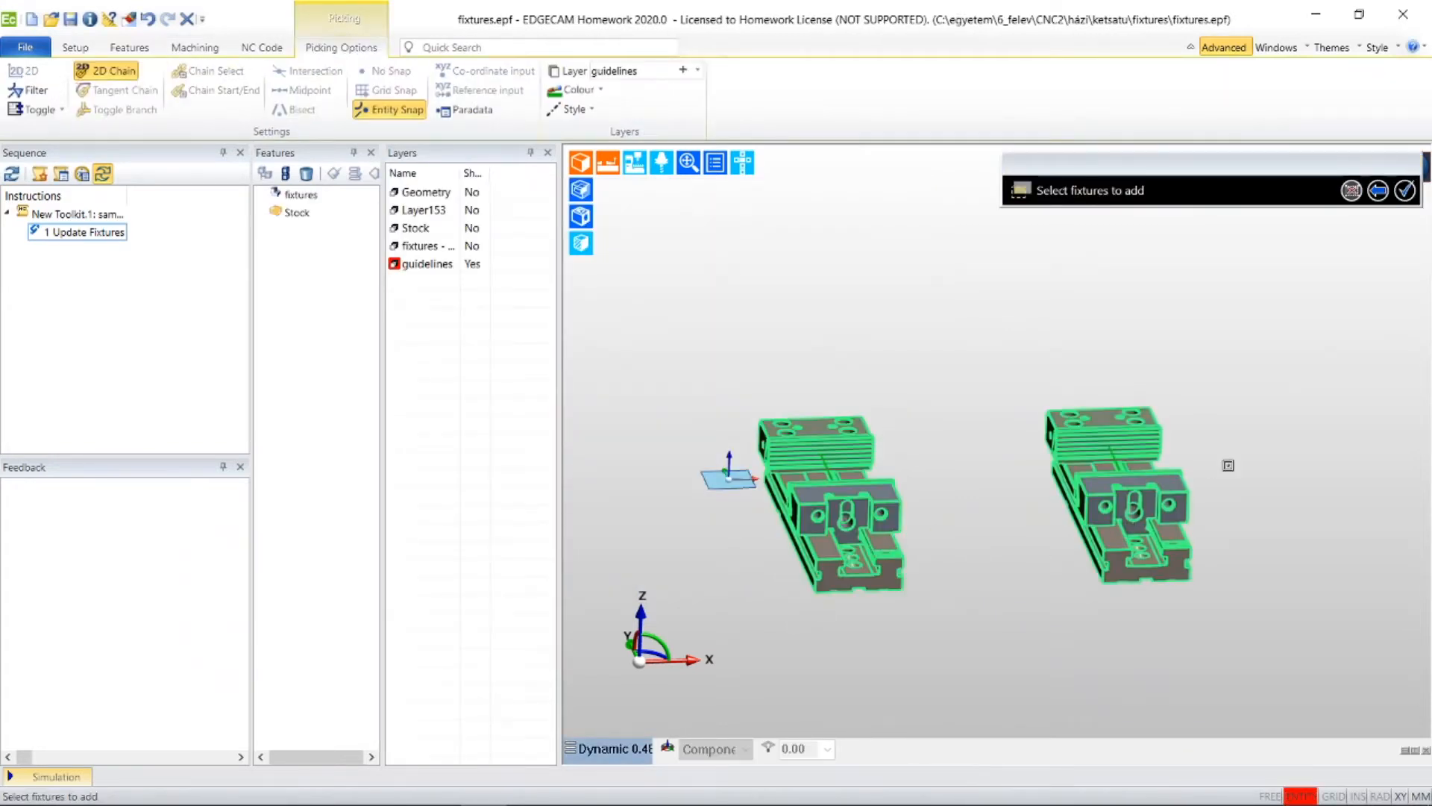
pyautogui.click(1405, 192)
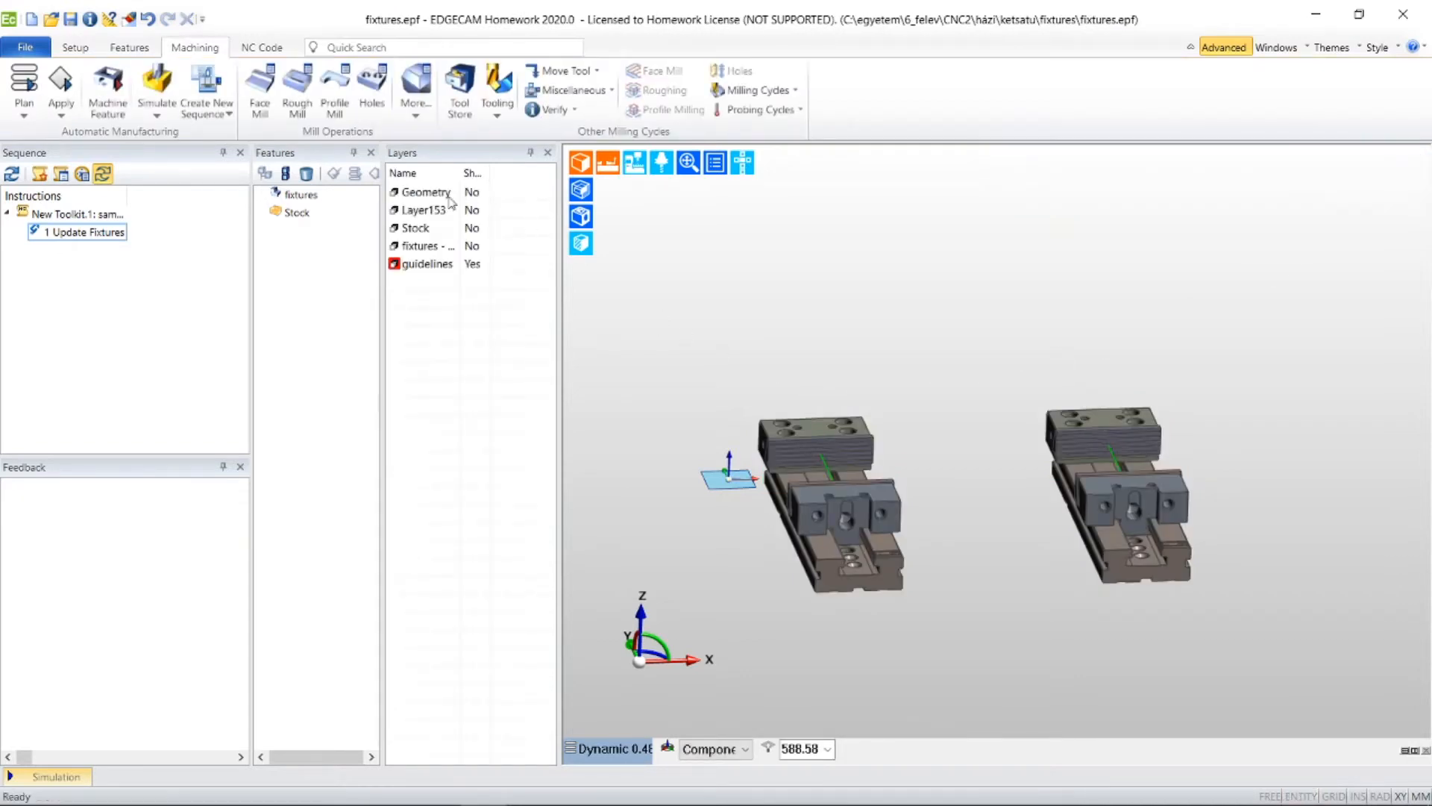
# - Show all layers so the part and stock are displayed with both vices
pyautogui.rightClick(426, 250)
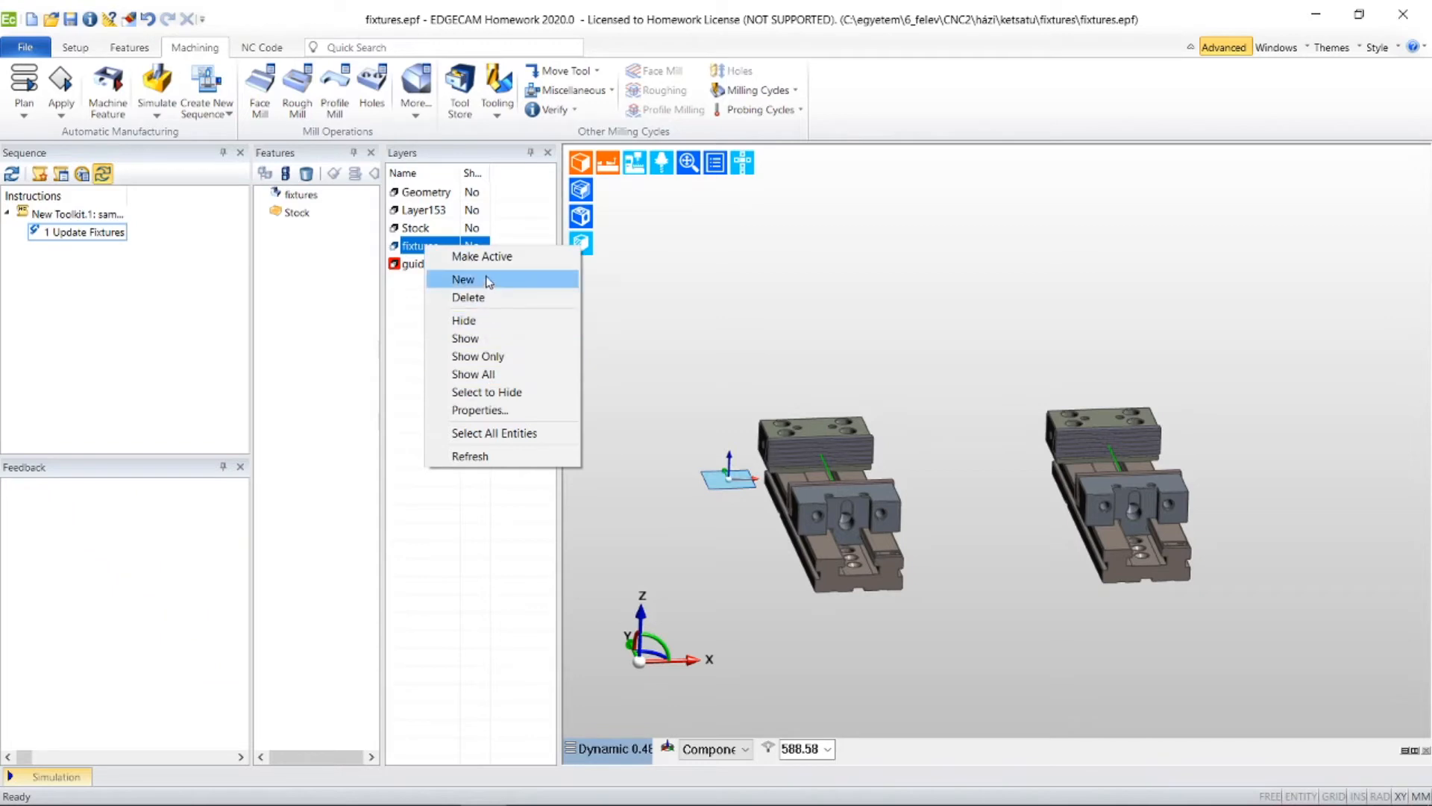
pyautogui.click(501, 375)
pyautogui.moveTo(833, 559); pyautogui.dragTo(931, 578, button='middle')
# - In the front view, raise the part and stock without the fixtures until the vice jaws overlap only the stock's lower edge
pyautogui.click(77, 47)
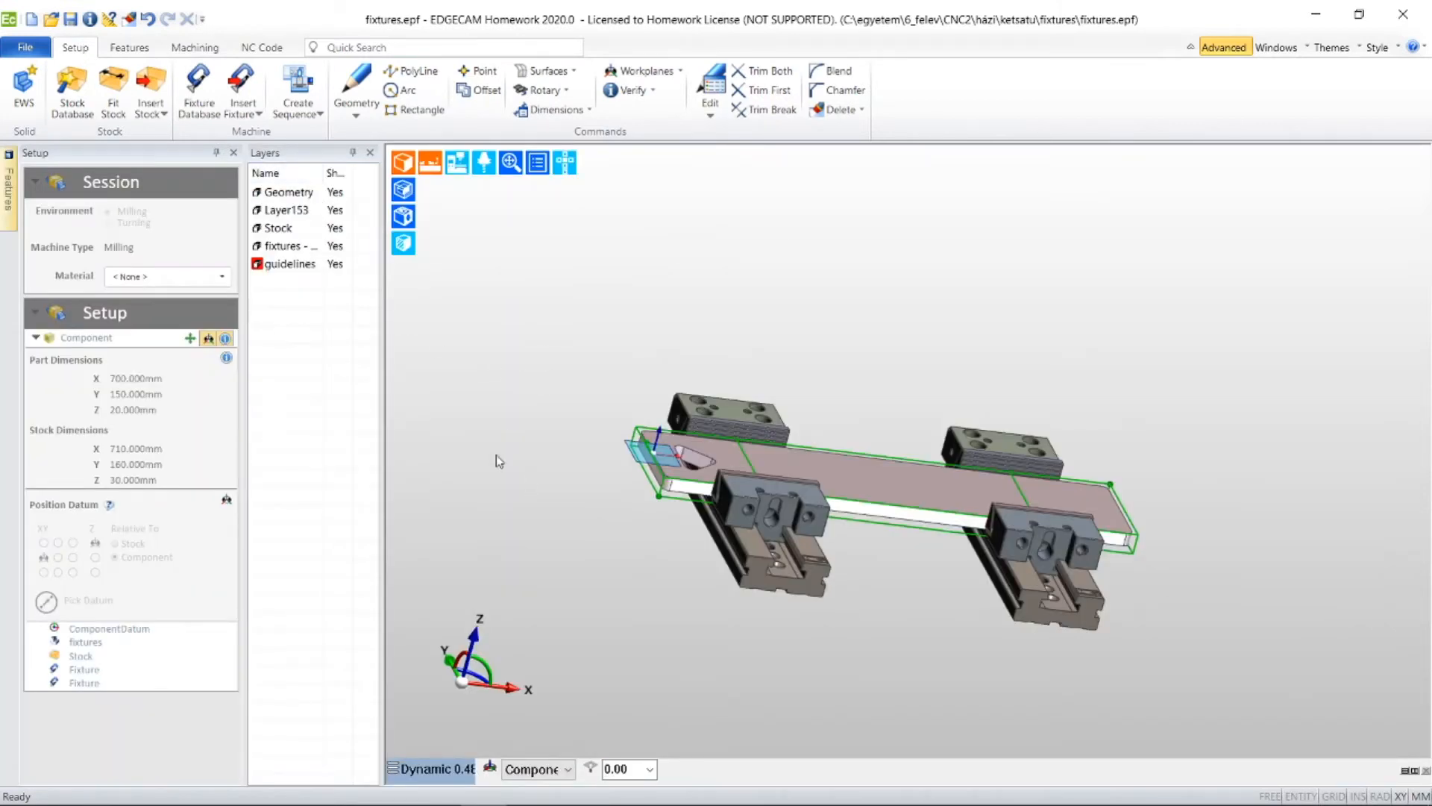
pyautogui.click(191, 339)
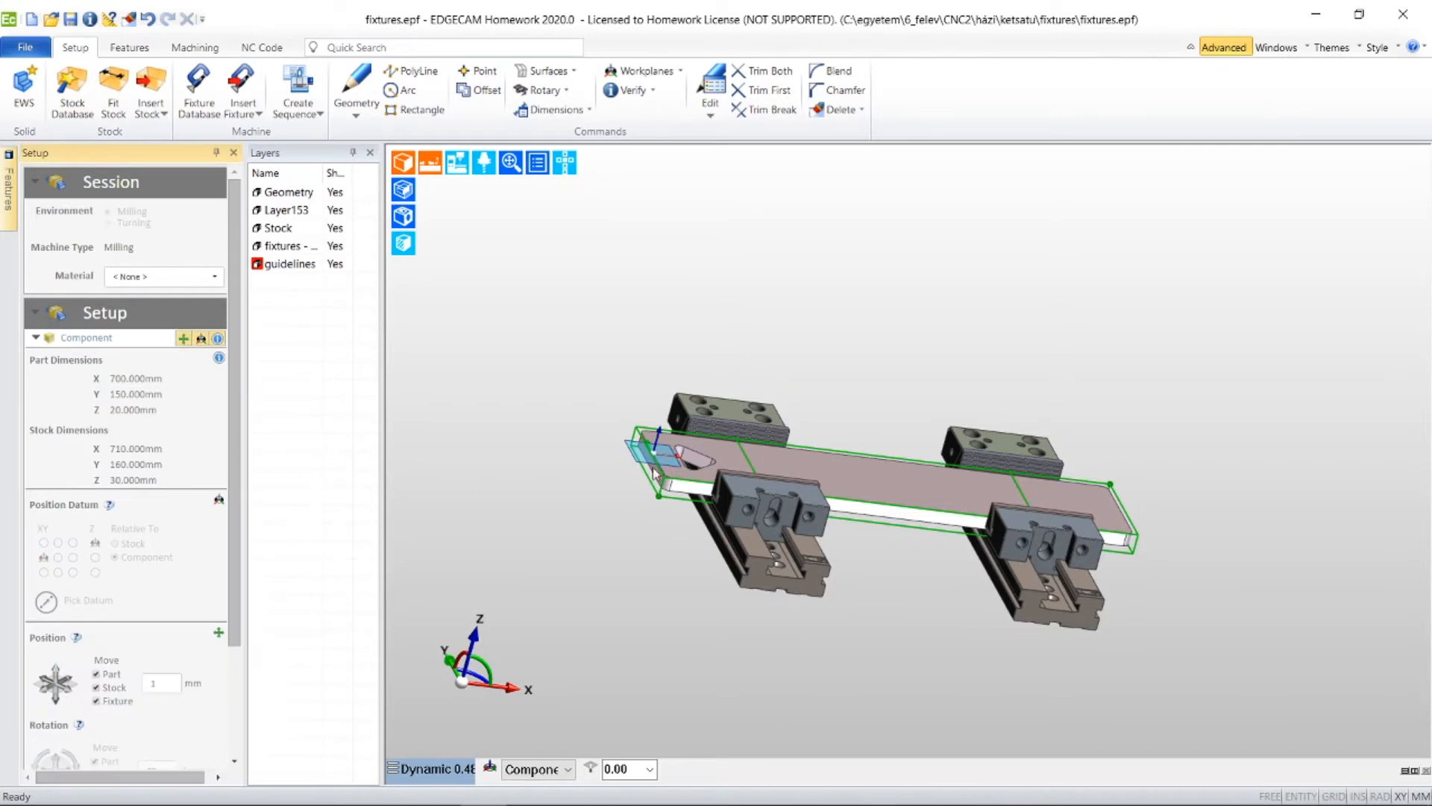
pyautogui.scroll(-2, 691, 449)
pyautogui.click(488, 665)
pyautogui.scroll(5, 755, 482)
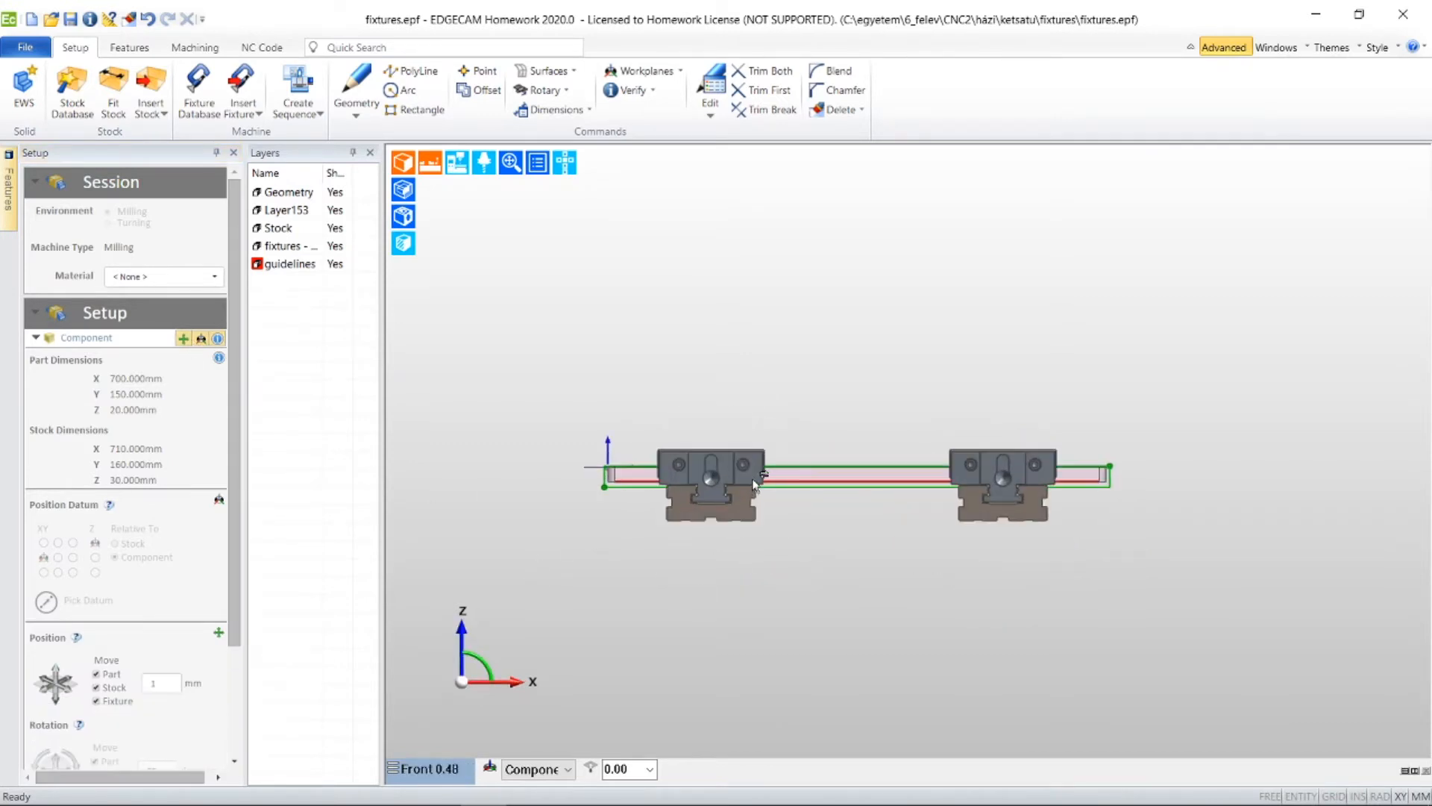
pyautogui.click(154, 681)
pyautogui.write('1')
pyautogui.click(99, 702)
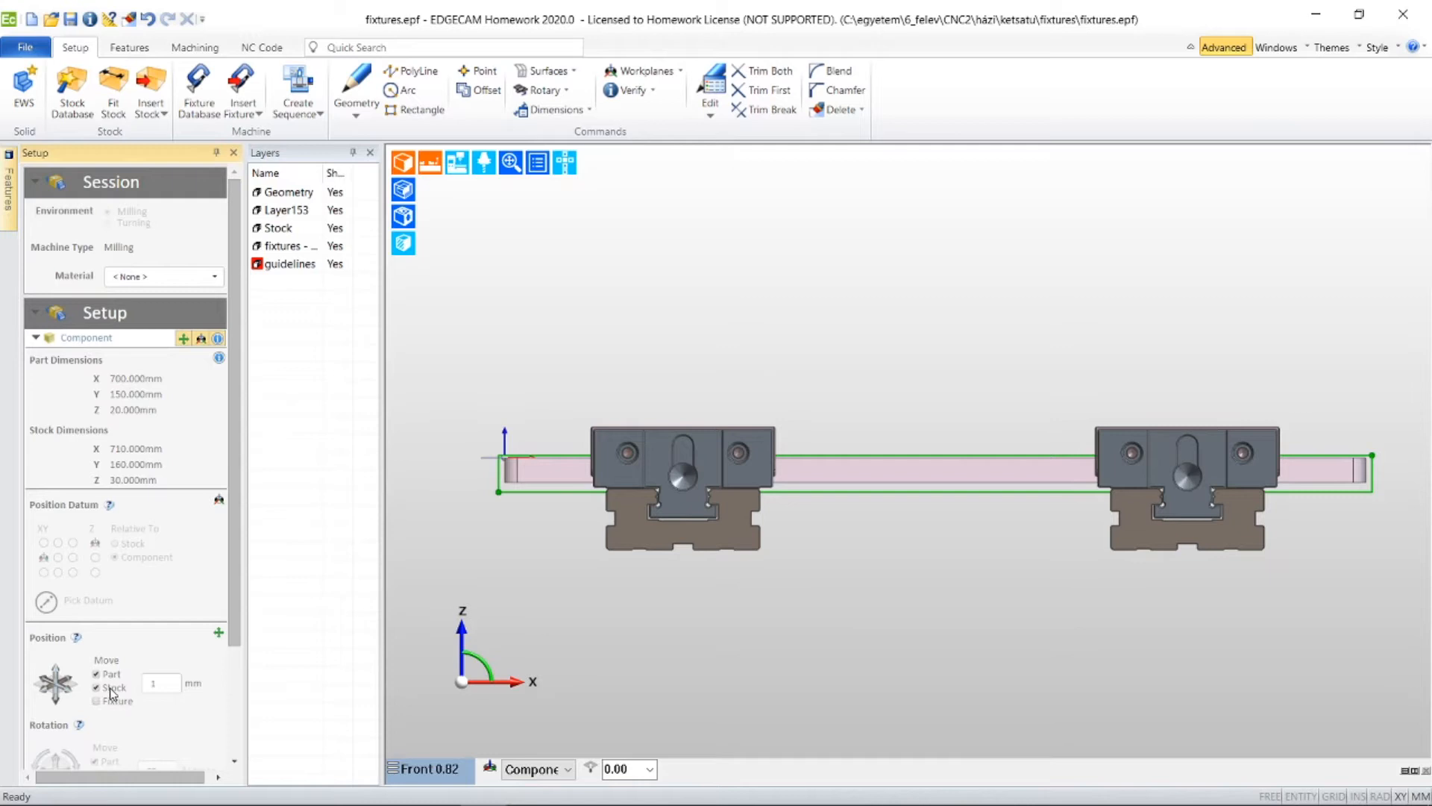
pyautogui.click(166, 685)
pyautogui.click(402, 383)
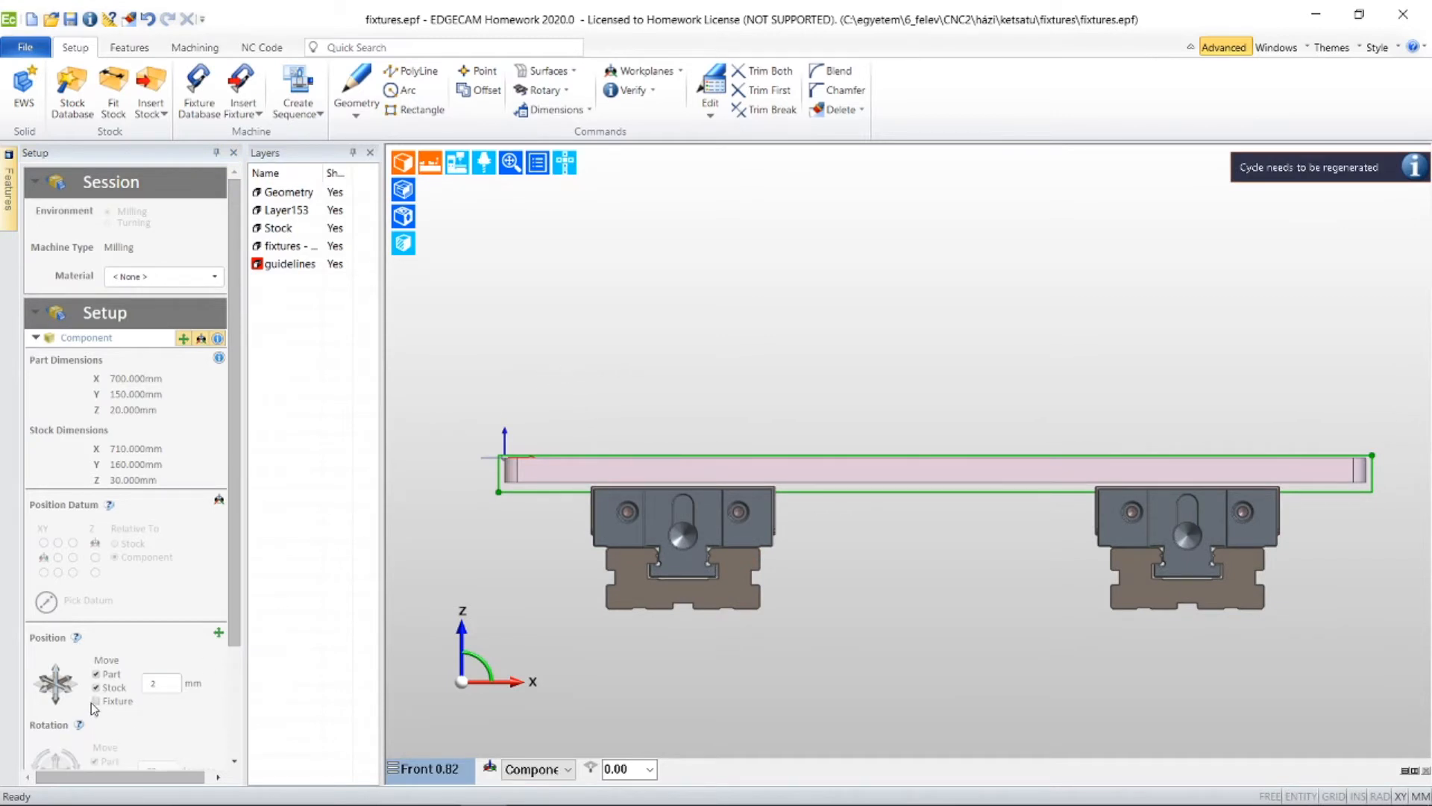
# - Display the machine table beneath the vices and examine the clamping arrangement from the right side
pyautogui.click(456, 162)
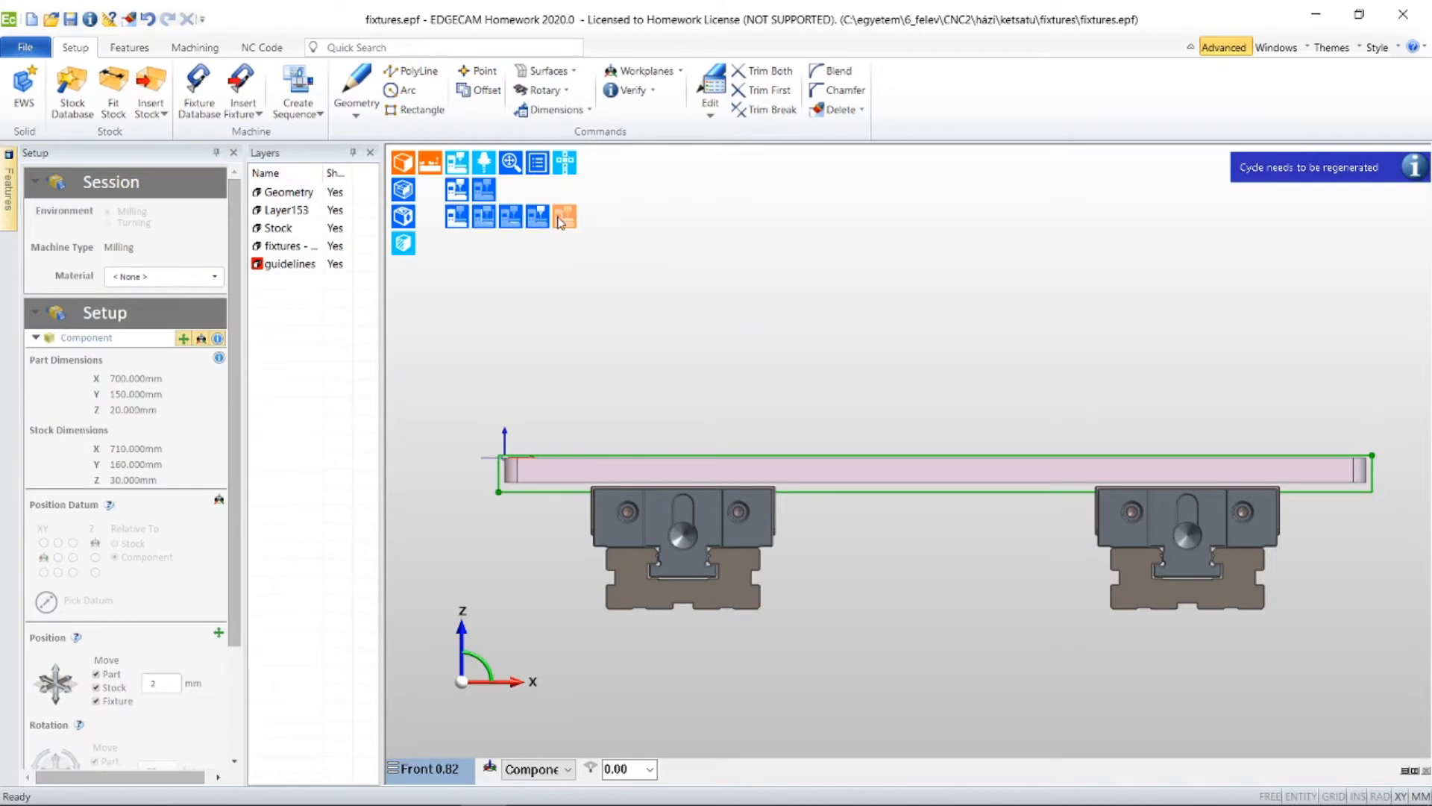
pyautogui.click(564, 216)
pyautogui.moveTo(661, 371); pyautogui.dragTo(800, 373, button='middle')
pyautogui.moveTo(829, 513); pyautogui.dragTo(923, 426, button='middle')
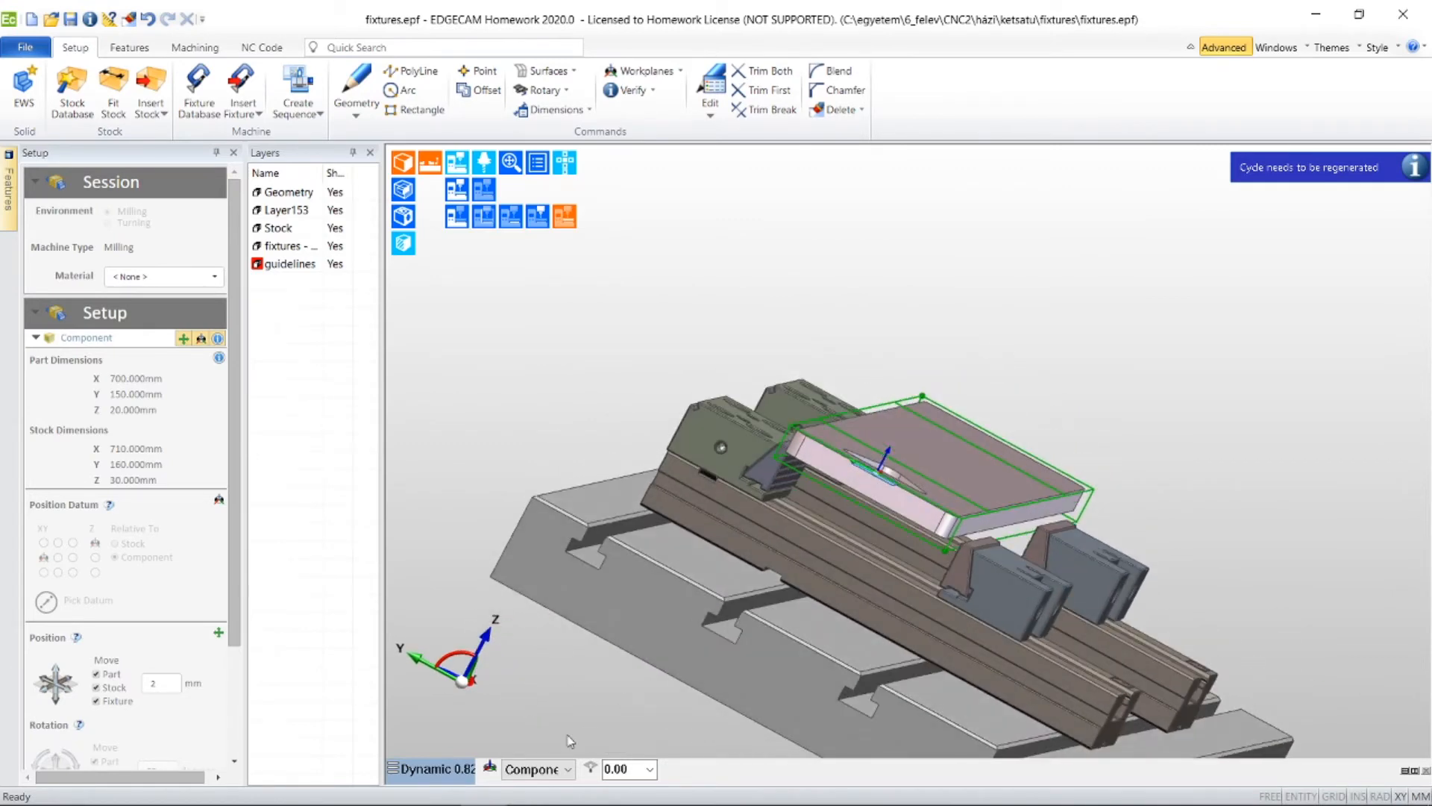
pyautogui.click(429, 770)
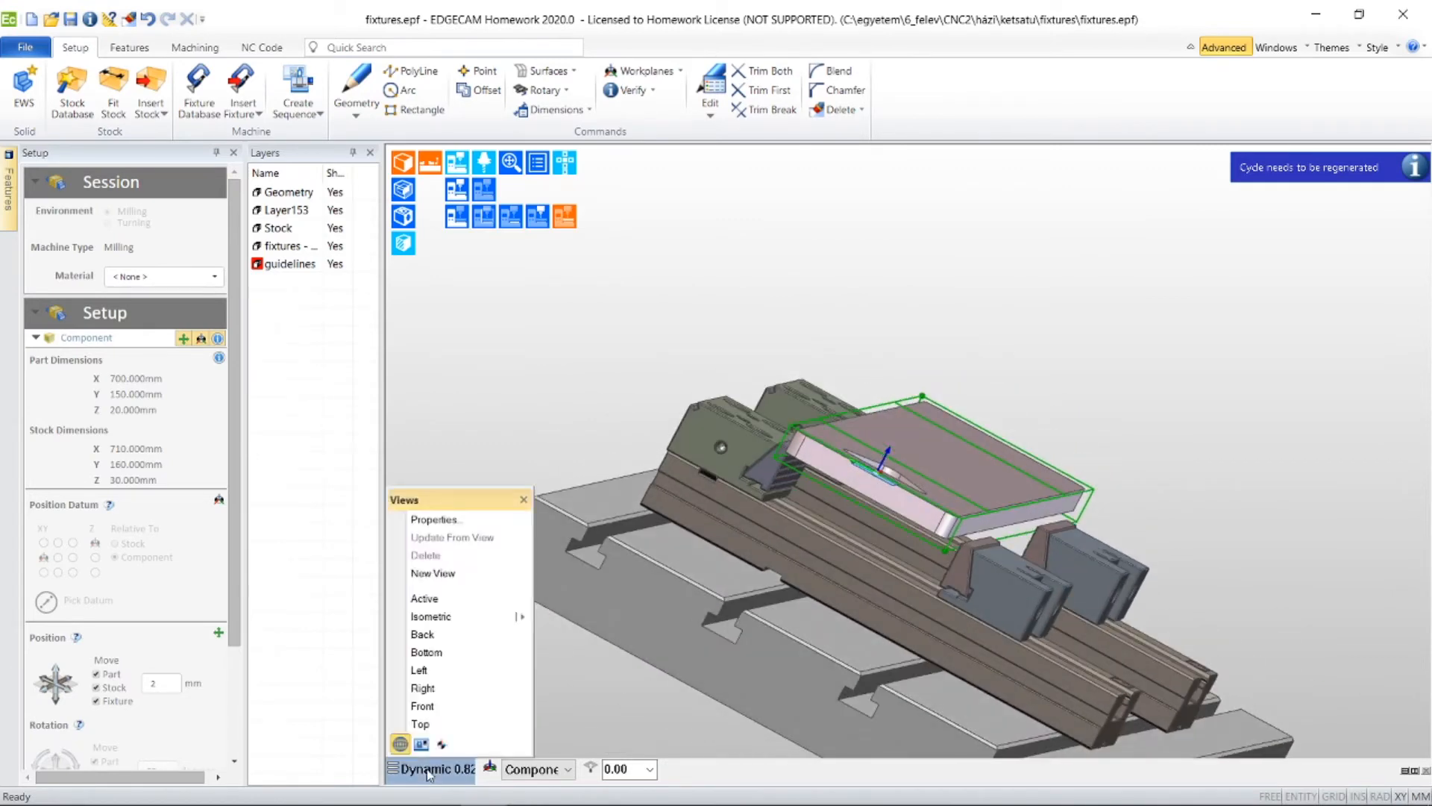
pyautogui.click(442, 689)
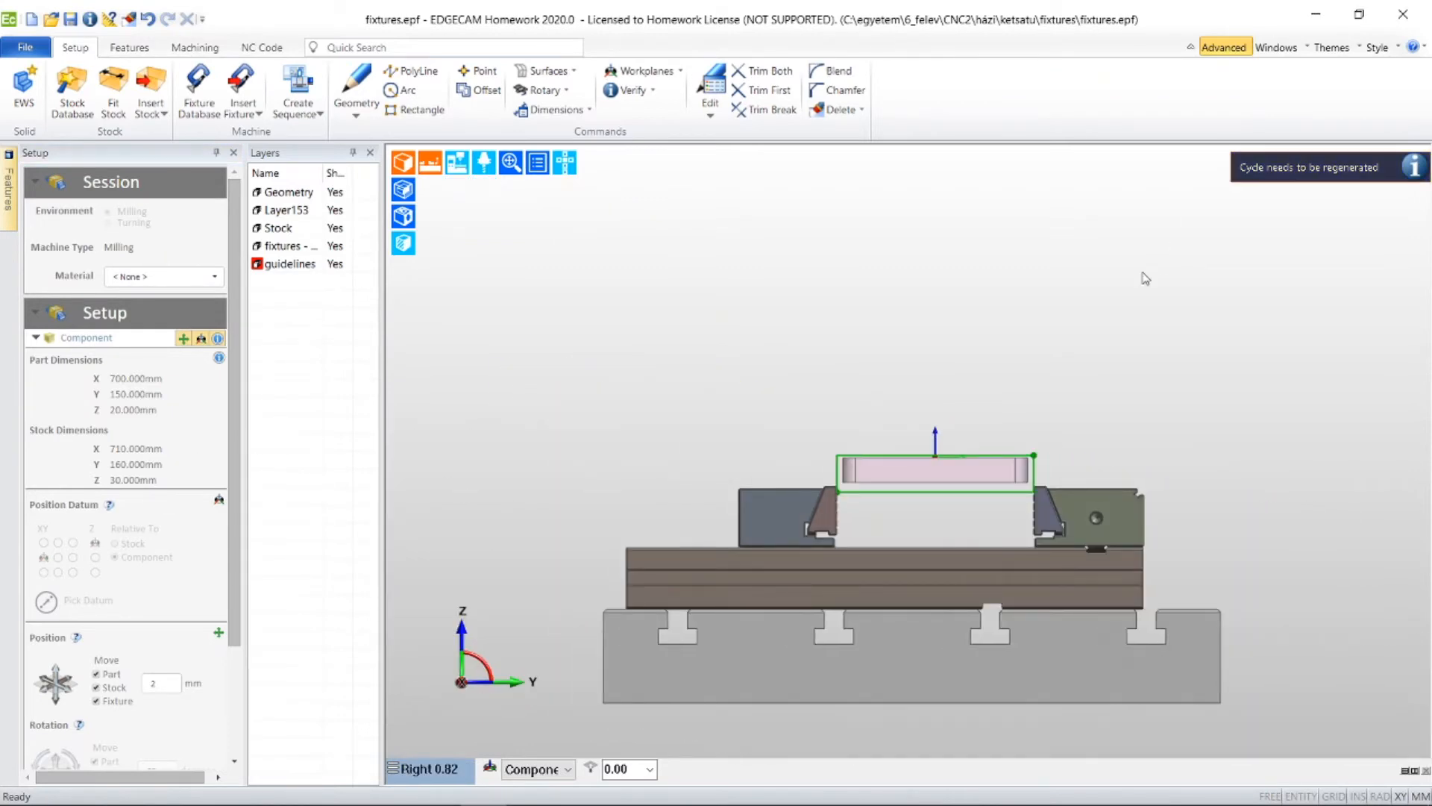
# - Edit the Update Fixtures instruction again with Reselect Geometry and Coordinate enabled and a fixture offset of 5
pyautogui.click(193, 47)
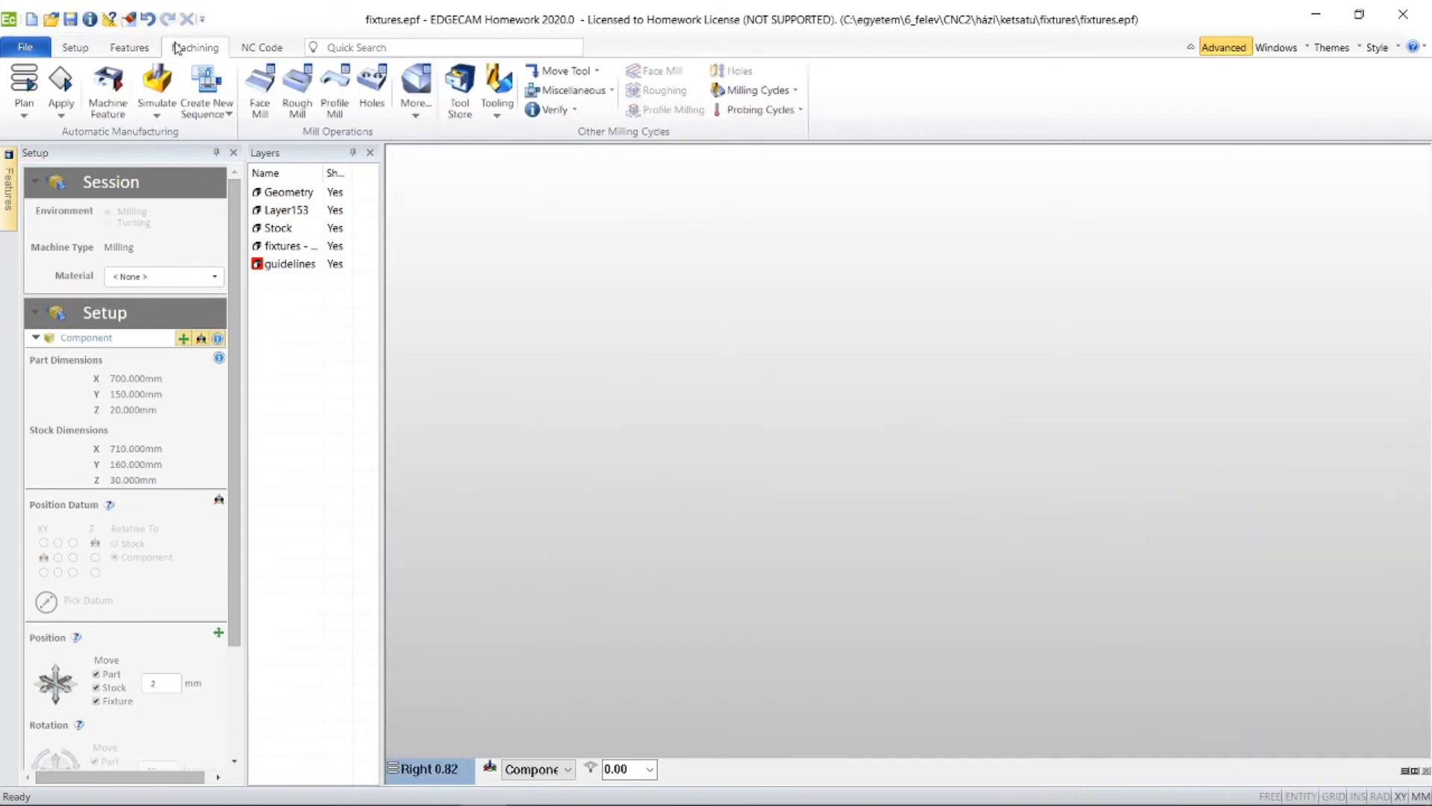
pyautogui.click(101, 237)
pyautogui.rightClick(97, 237)
pyautogui.click(60, 284)
pyautogui.rightClick(87, 233)
pyautogui.click(108, 241)
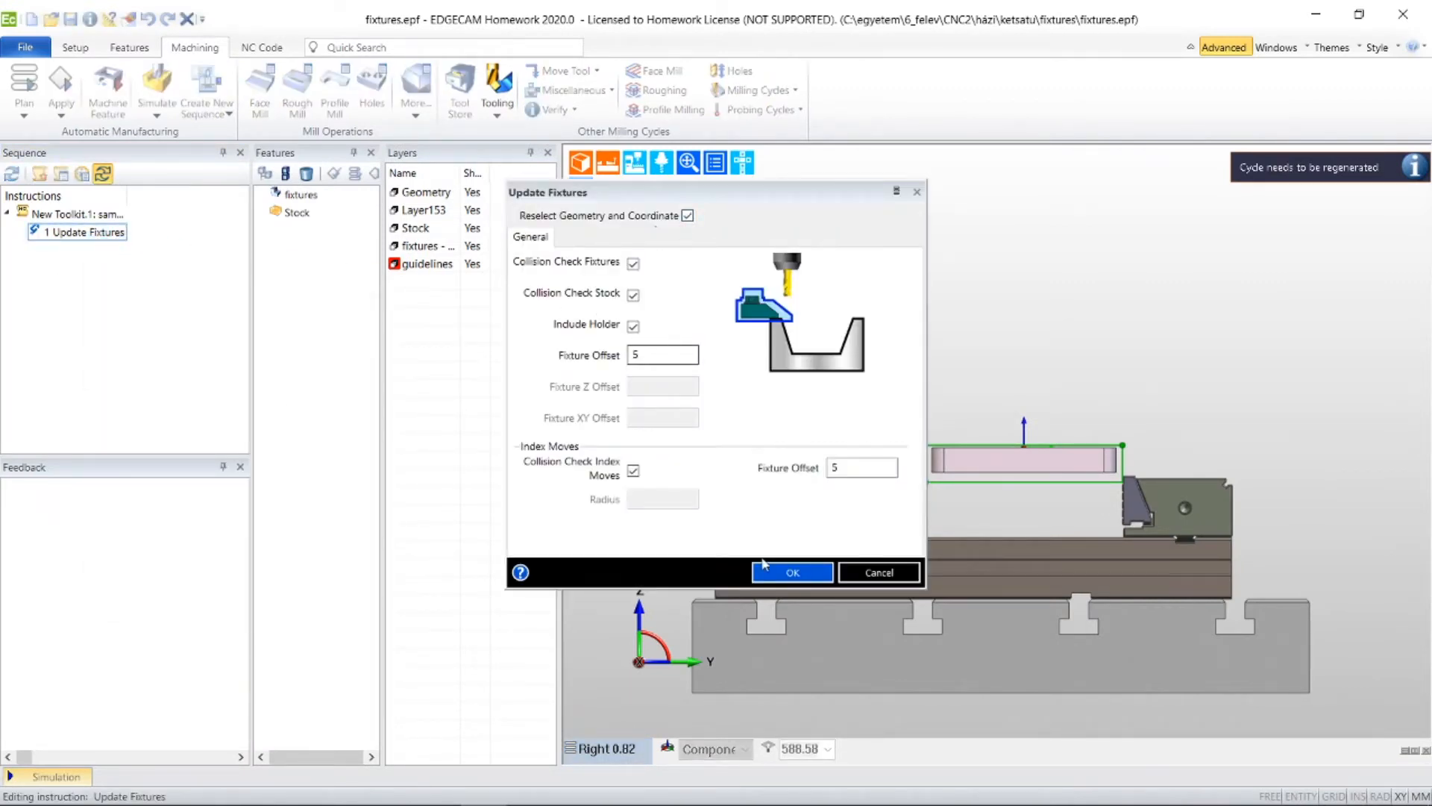
pyautogui.click(780, 573)
# - Add both repositioned vices to the Update Fixtures instruction and remove no fixtures
pyautogui.moveTo(796, 480); pyautogui.dragTo(1017, 513, button='middle')
pyautogui.scroll(-3, 935, 475)
pyautogui.moveTo(946, 449); pyautogui.dragTo(1024, 403, button='middle')
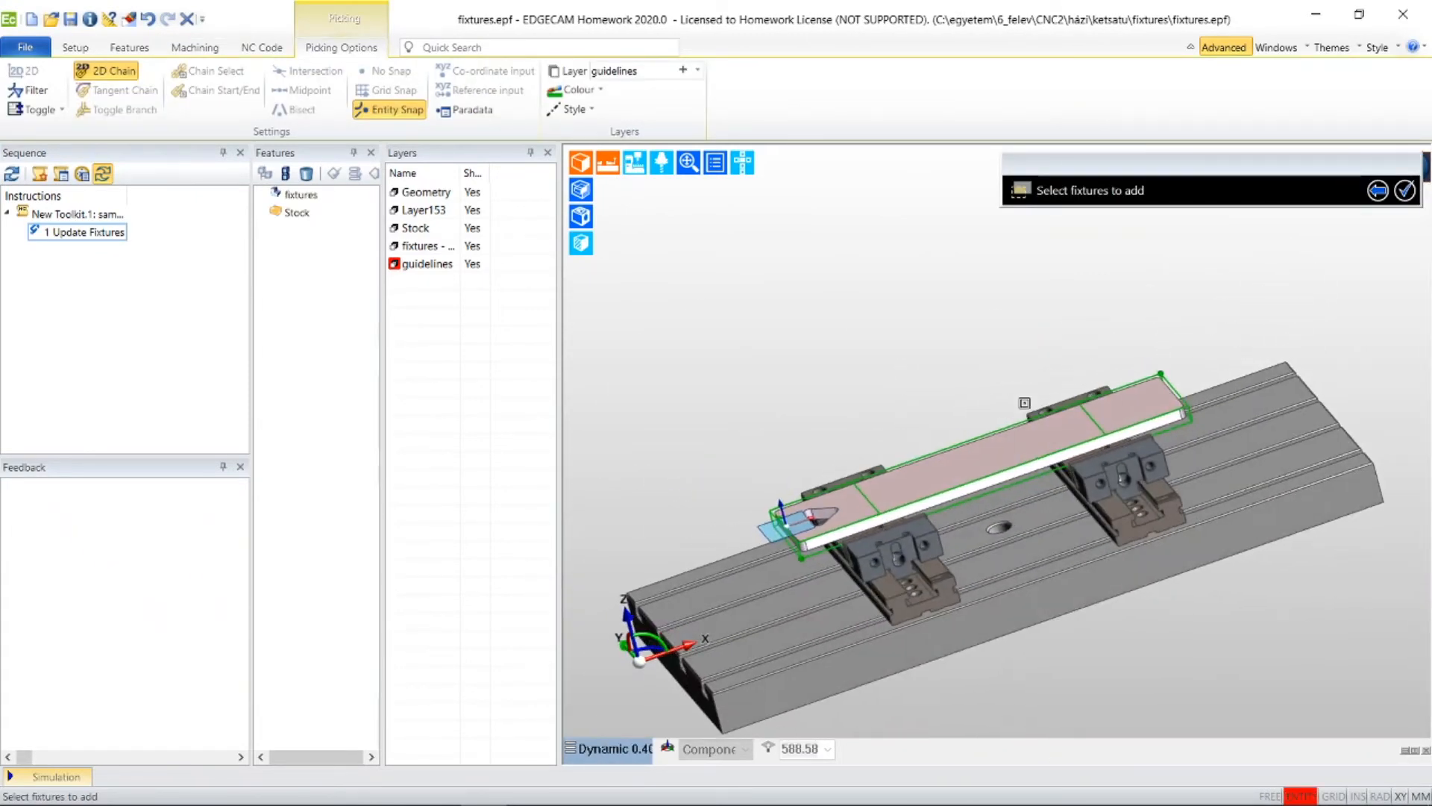
pyautogui.click(911, 549)
pyautogui.click(1149, 500)
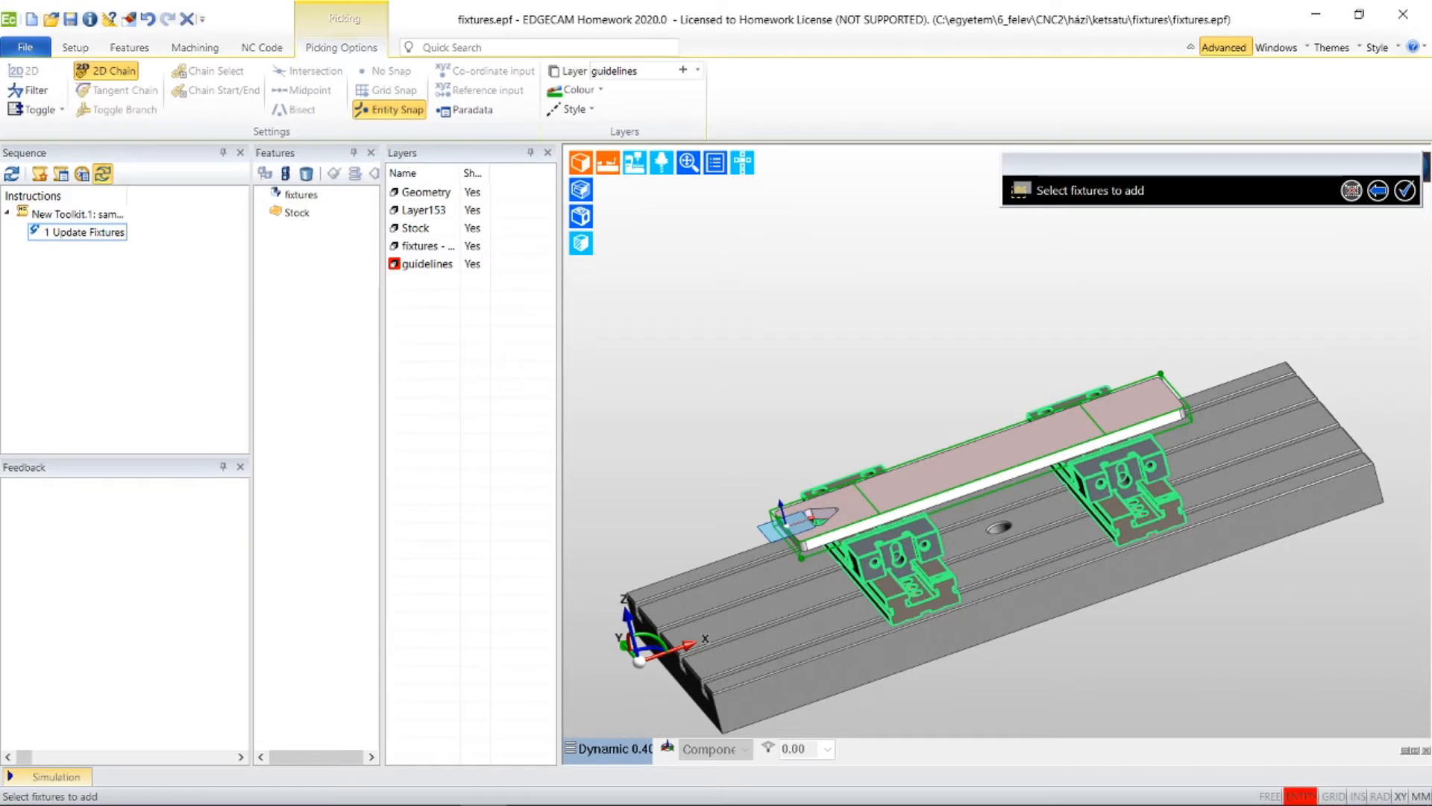
pyautogui.click(1403, 190)
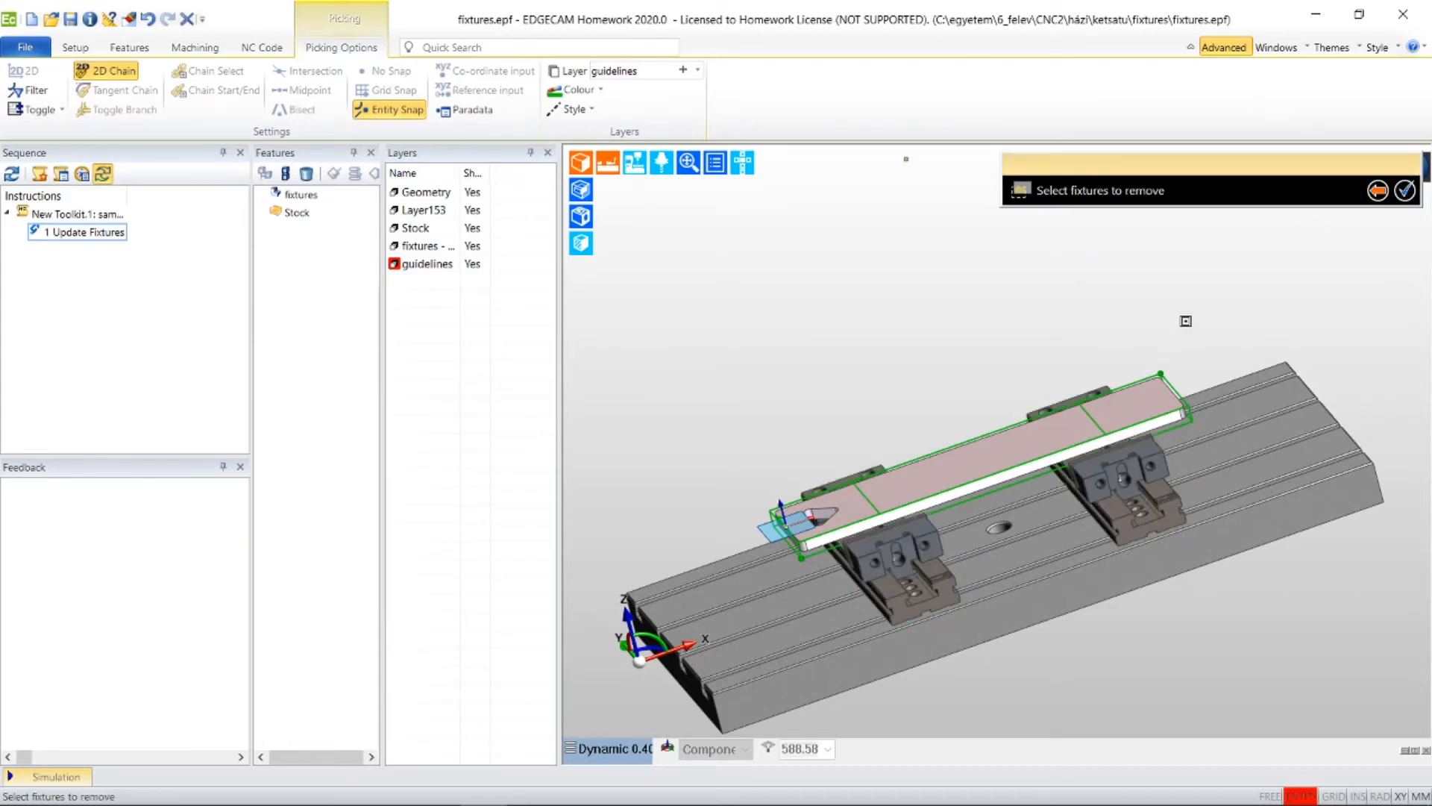
pyautogui.click(1404, 191)
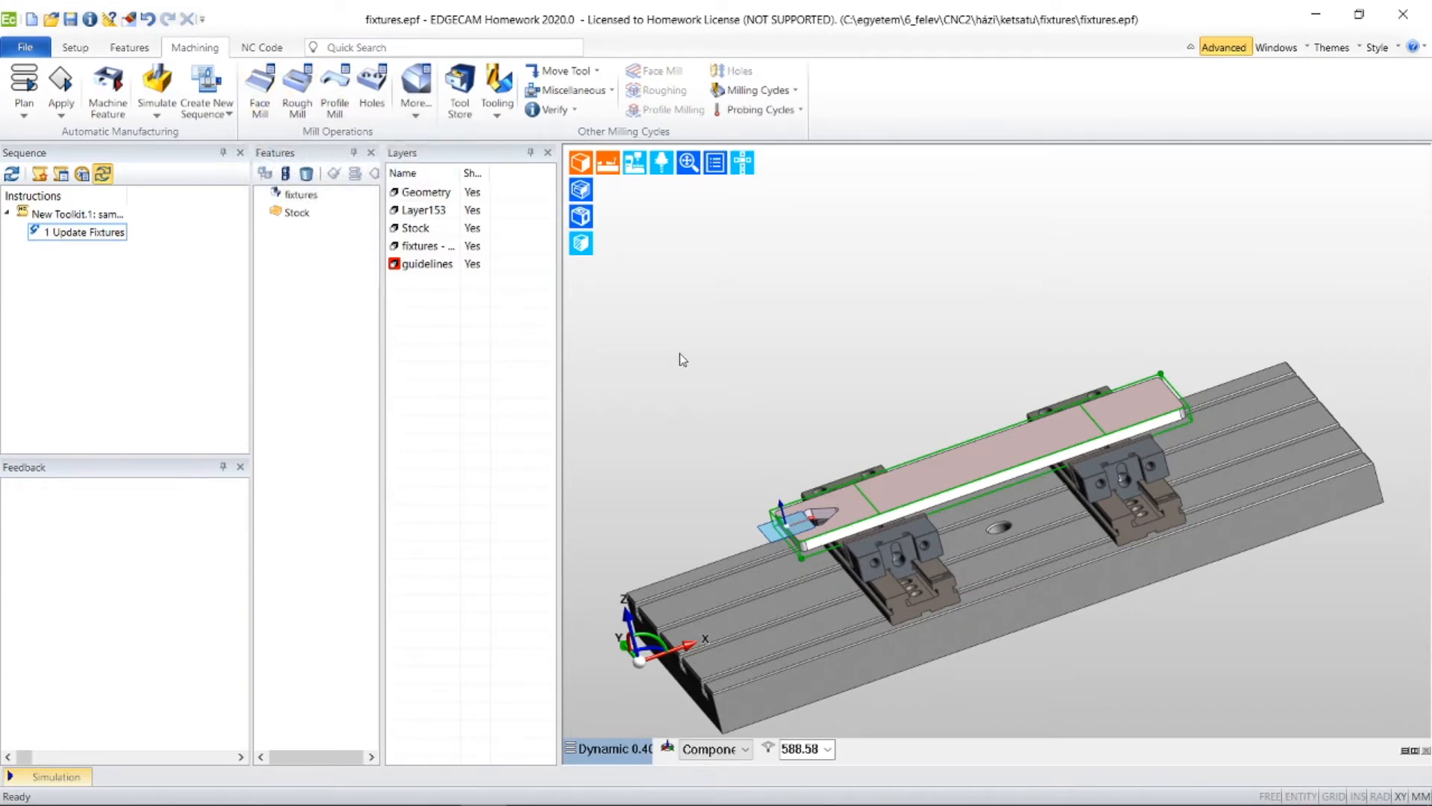
# - Examine the face-milled and profiled stock close to the vice jaws in the Simulator, and close the Simulator
pyautogui.moveTo(676, 338); pyautogui.dragTo(794, 322, button='middle')
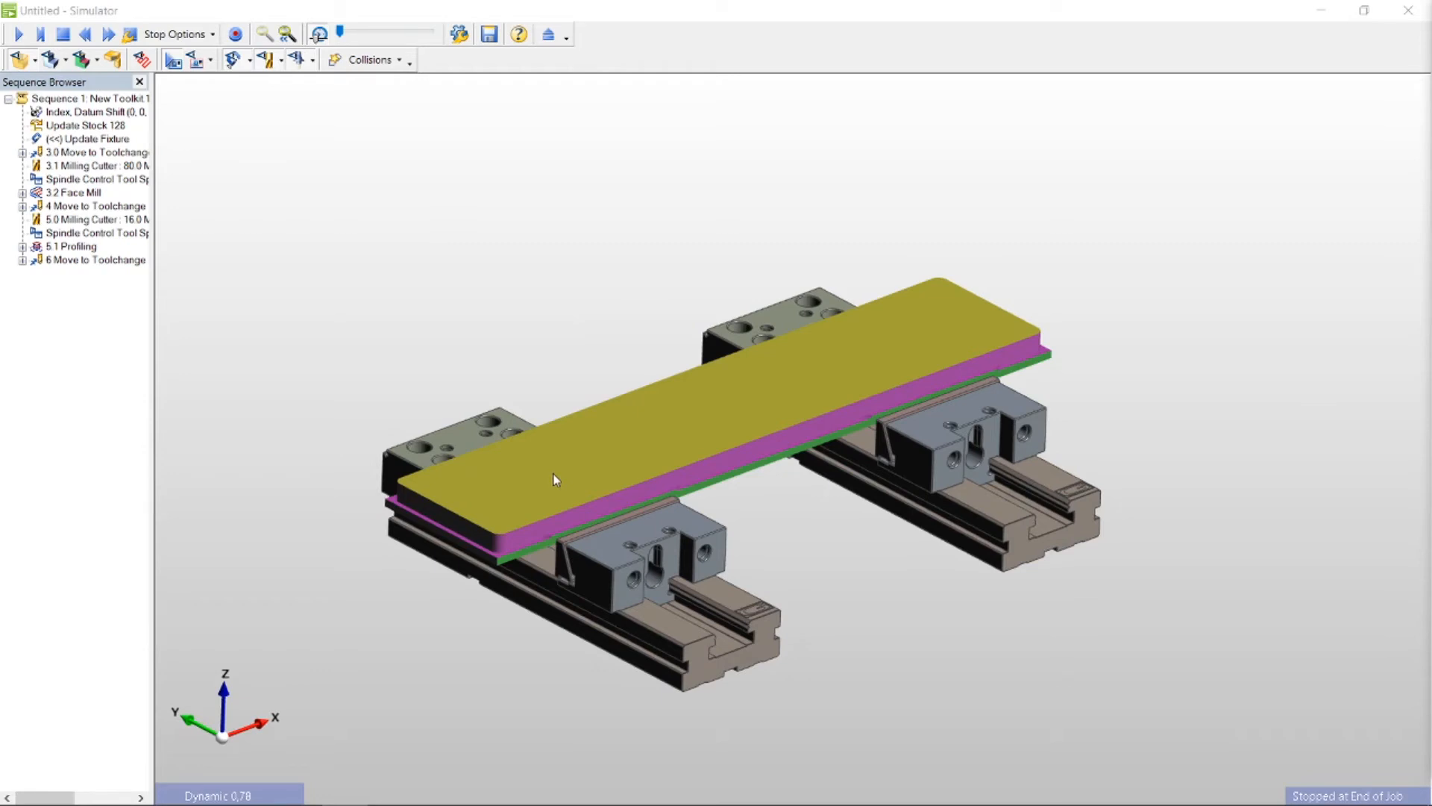
pyautogui.scroll(3, 556, 479)
pyautogui.scroll(10, 651, 477)
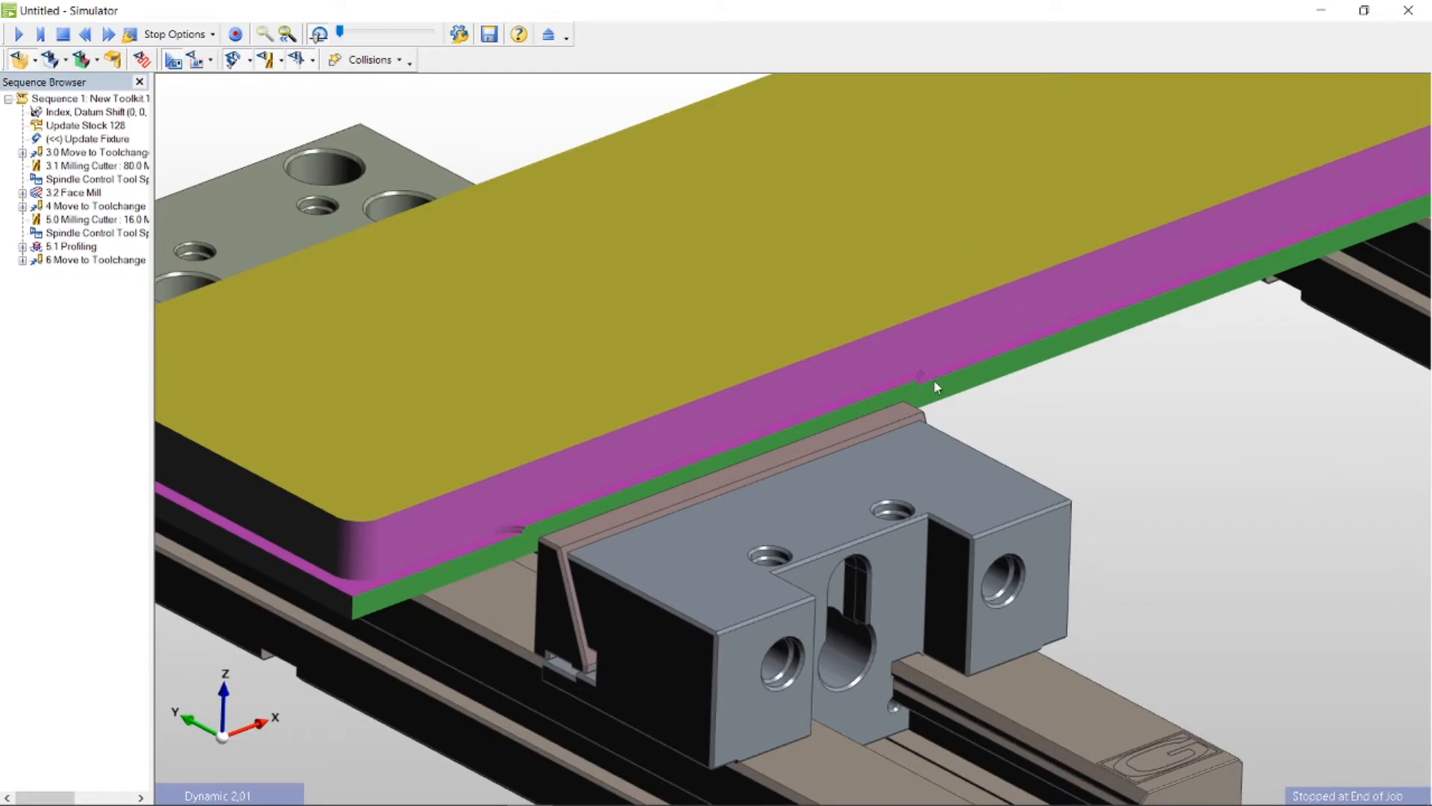
pyautogui.click(1404, 16)
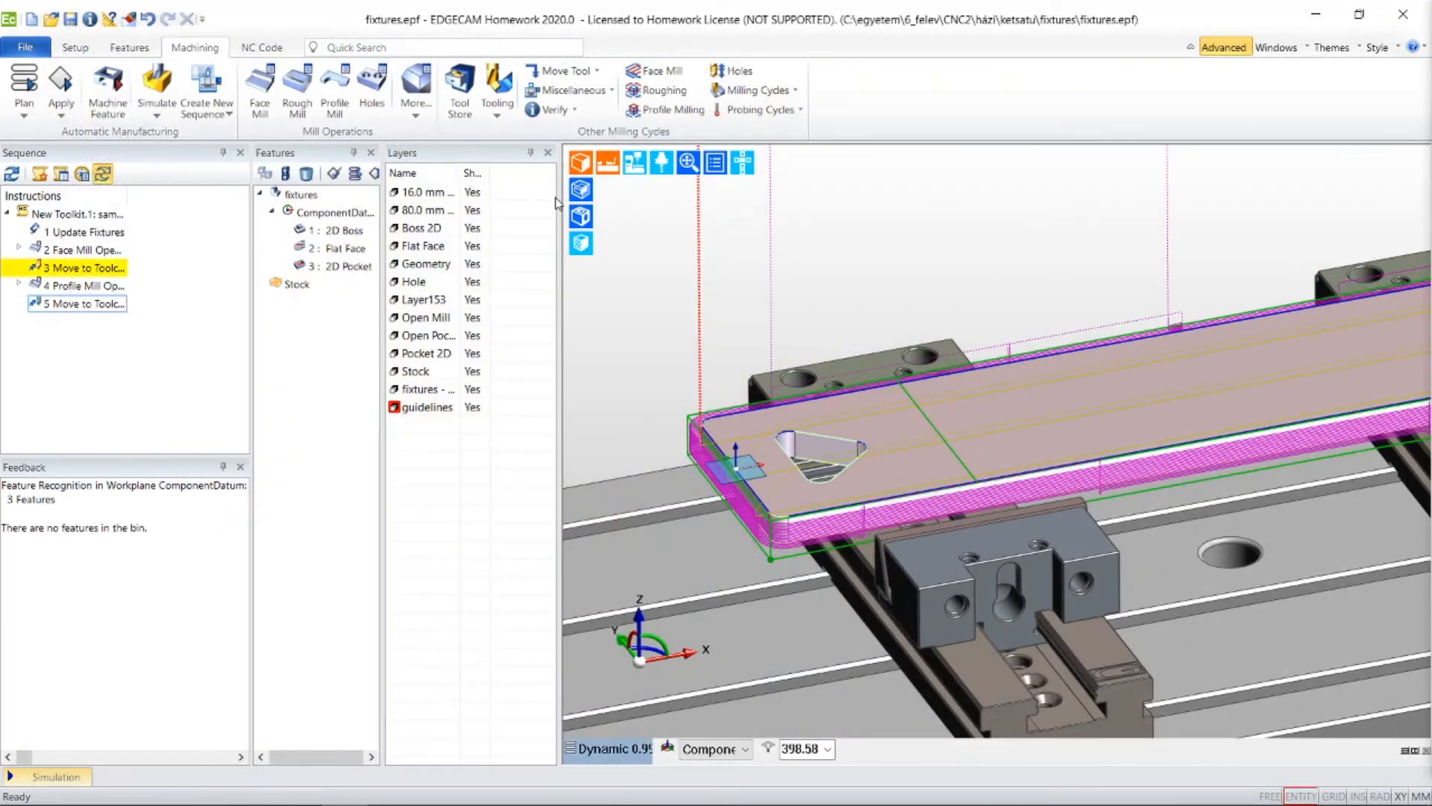
# - Set the fixture offset of the first Update Fixtures instruction to 1
pyautogui.rightClick(72, 236)
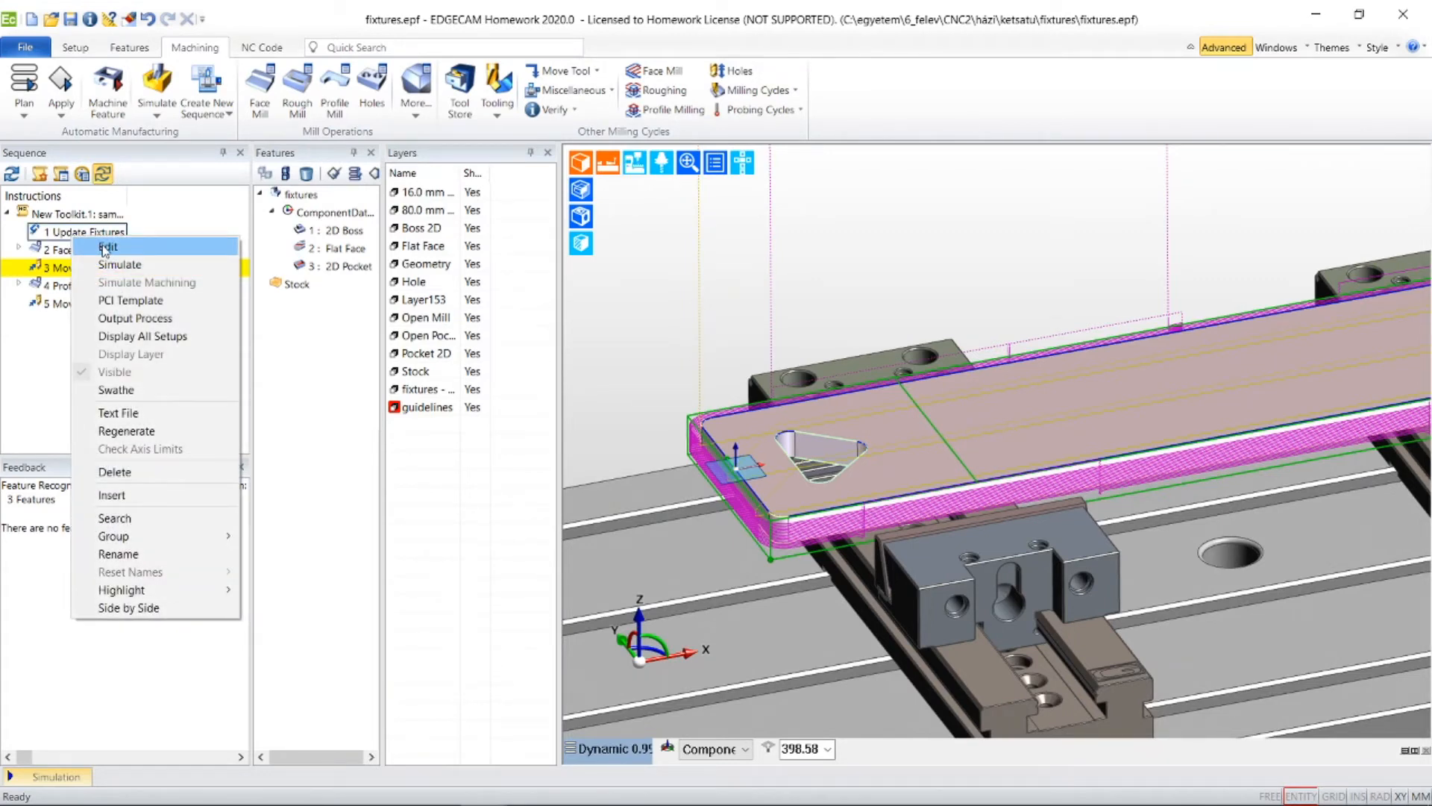
pyautogui.click(104, 248)
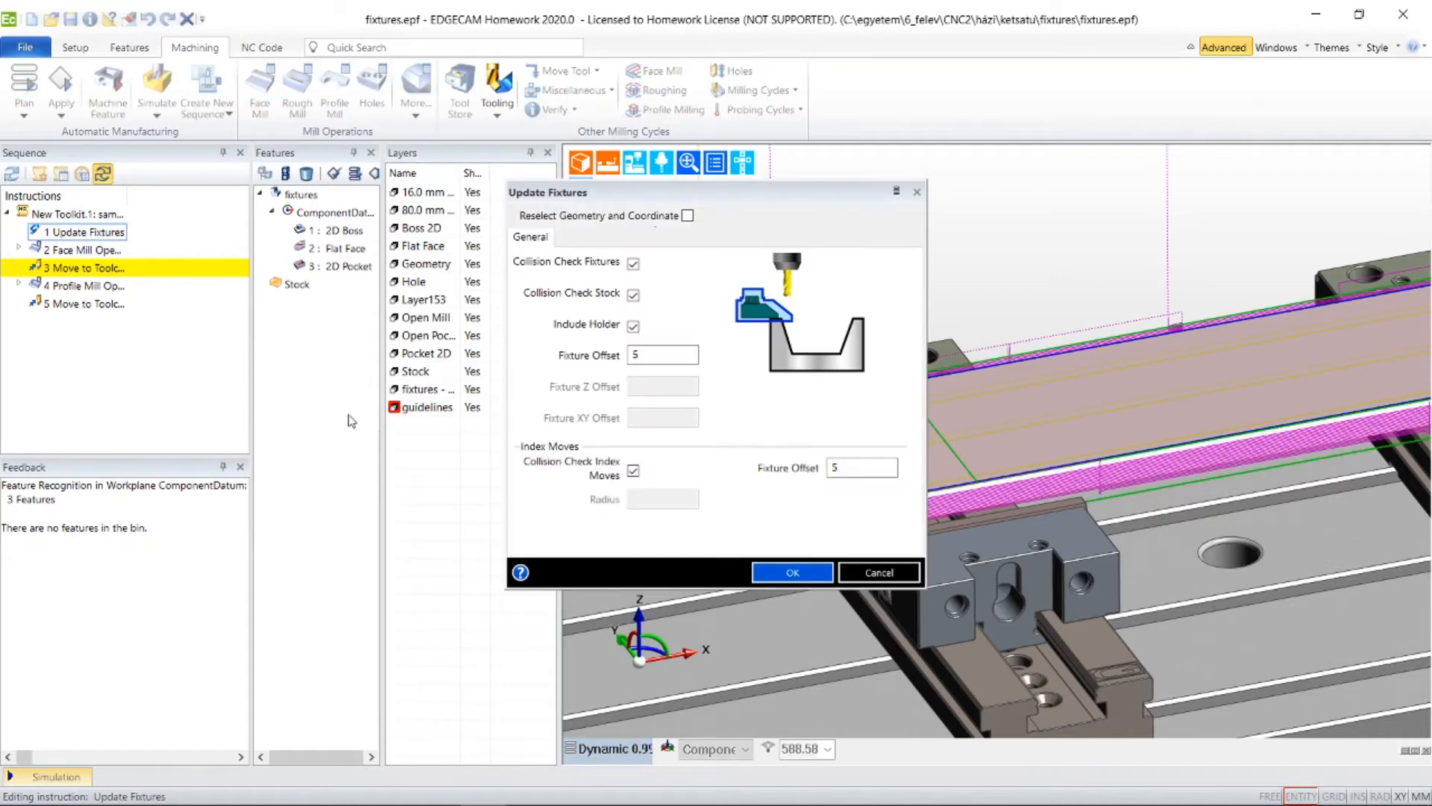
pyautogui.click(686, 353)
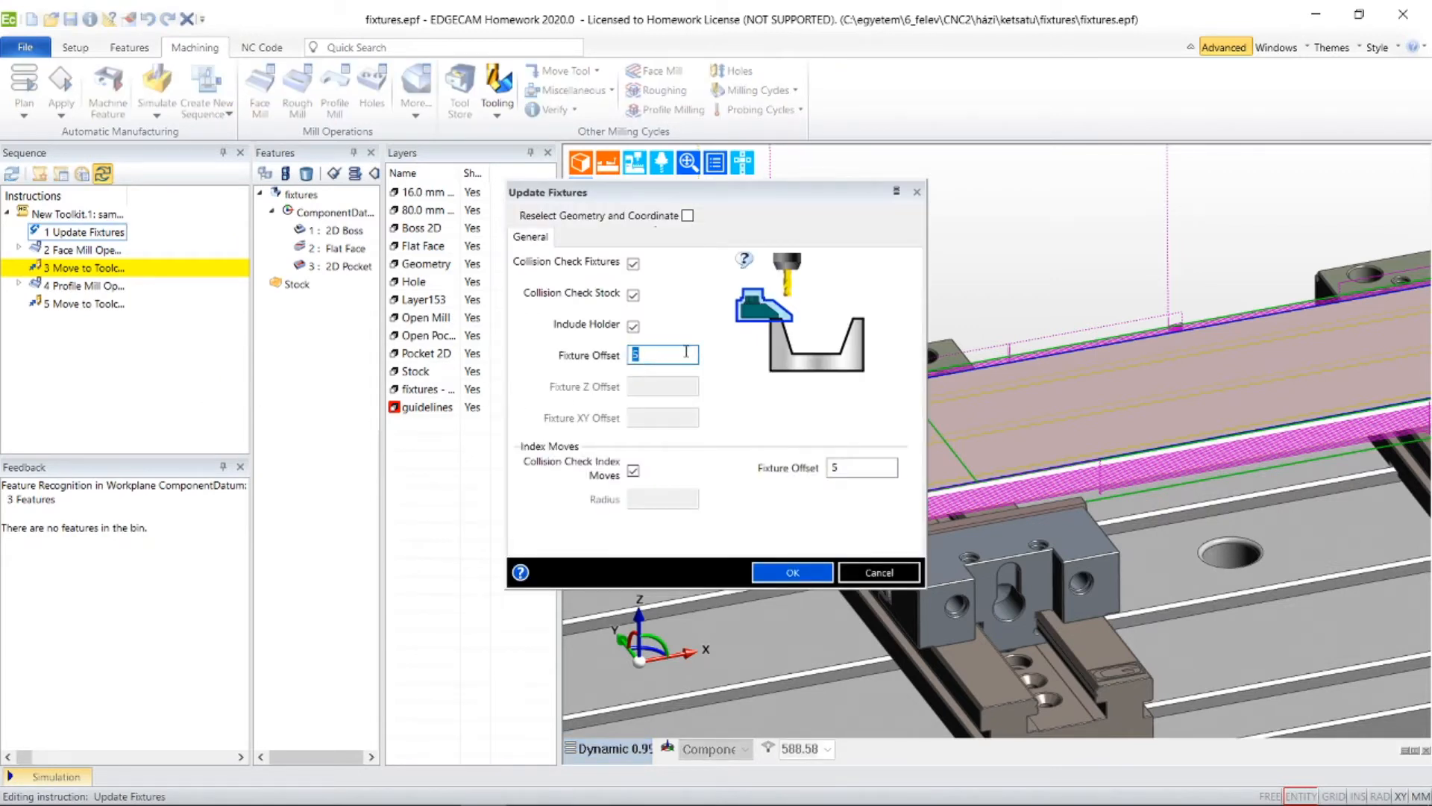
pyautogui.write('1')
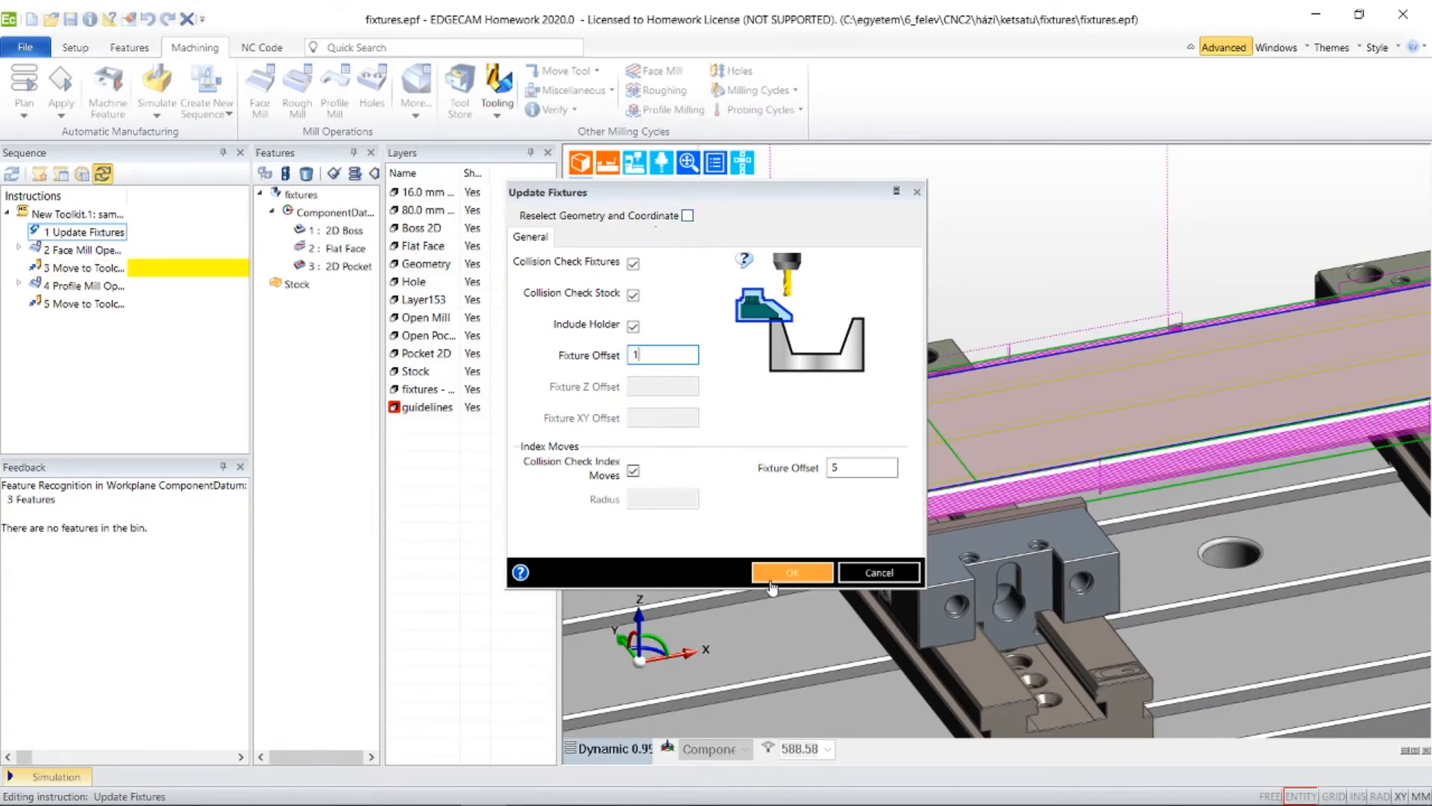
pyautogui.click(772, 573)
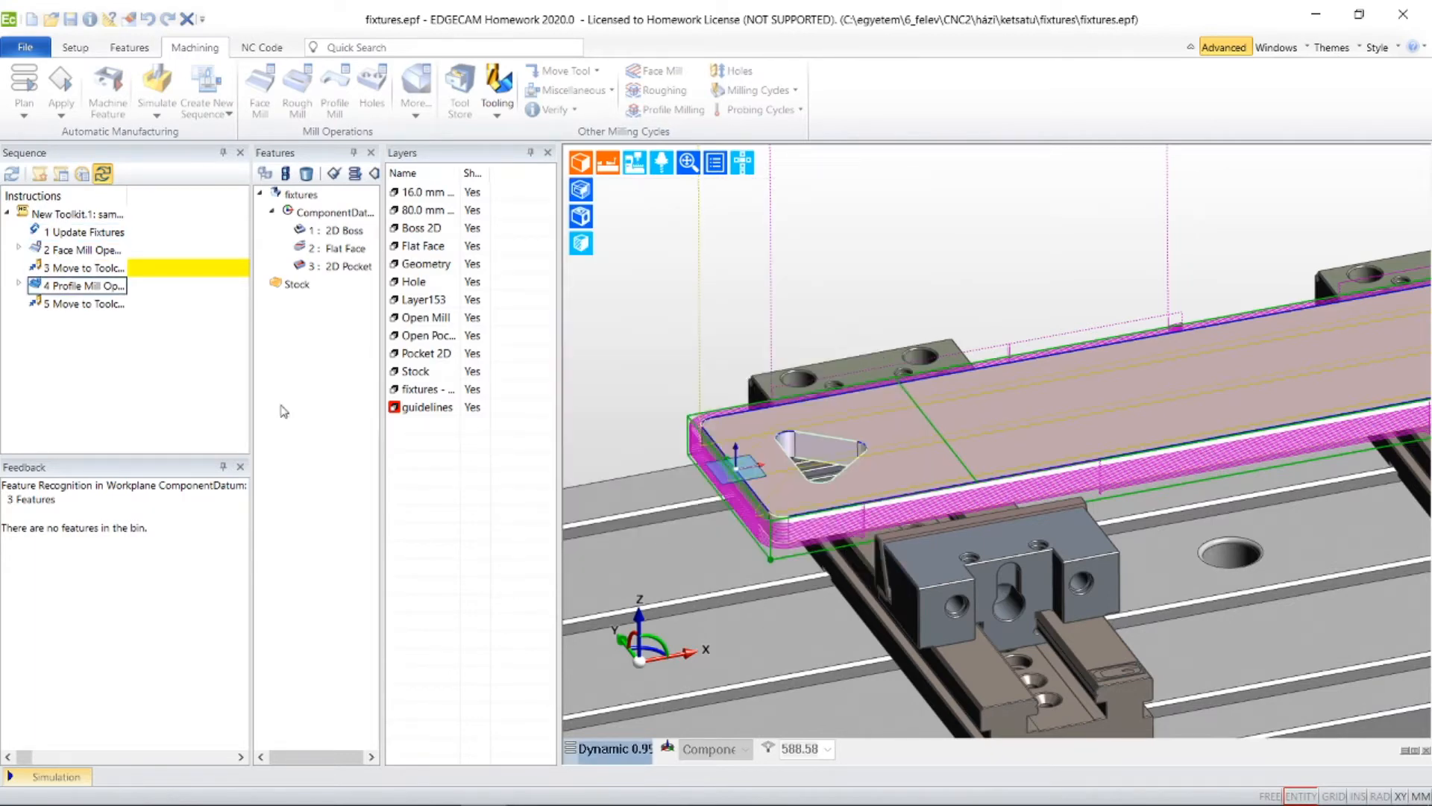
pyautogui.click(83, 232)
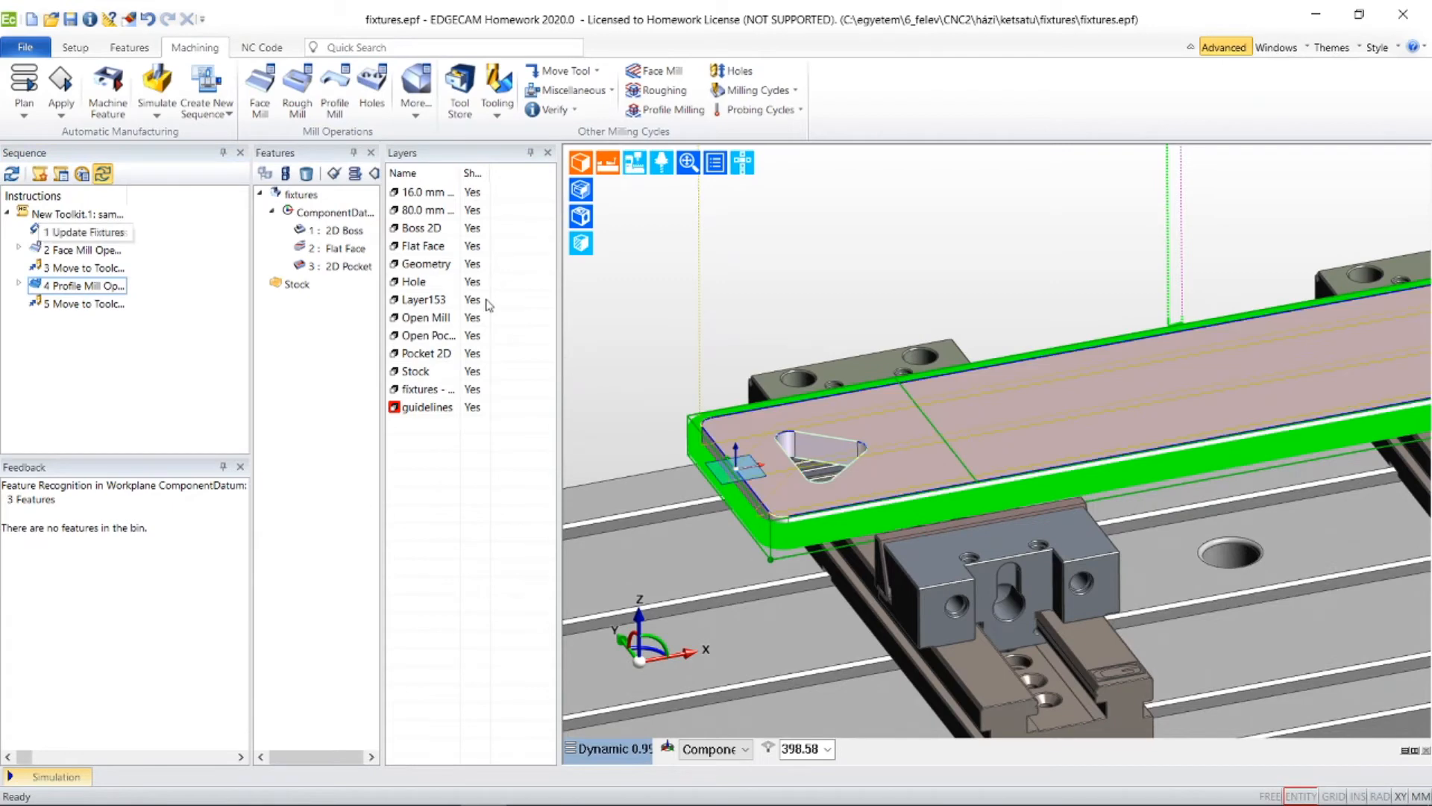
# - Simulate the sequence to its end, examine the profiled stock edge close to the vice jaws, and close the Simulator
pyautogui.click(149, 89)
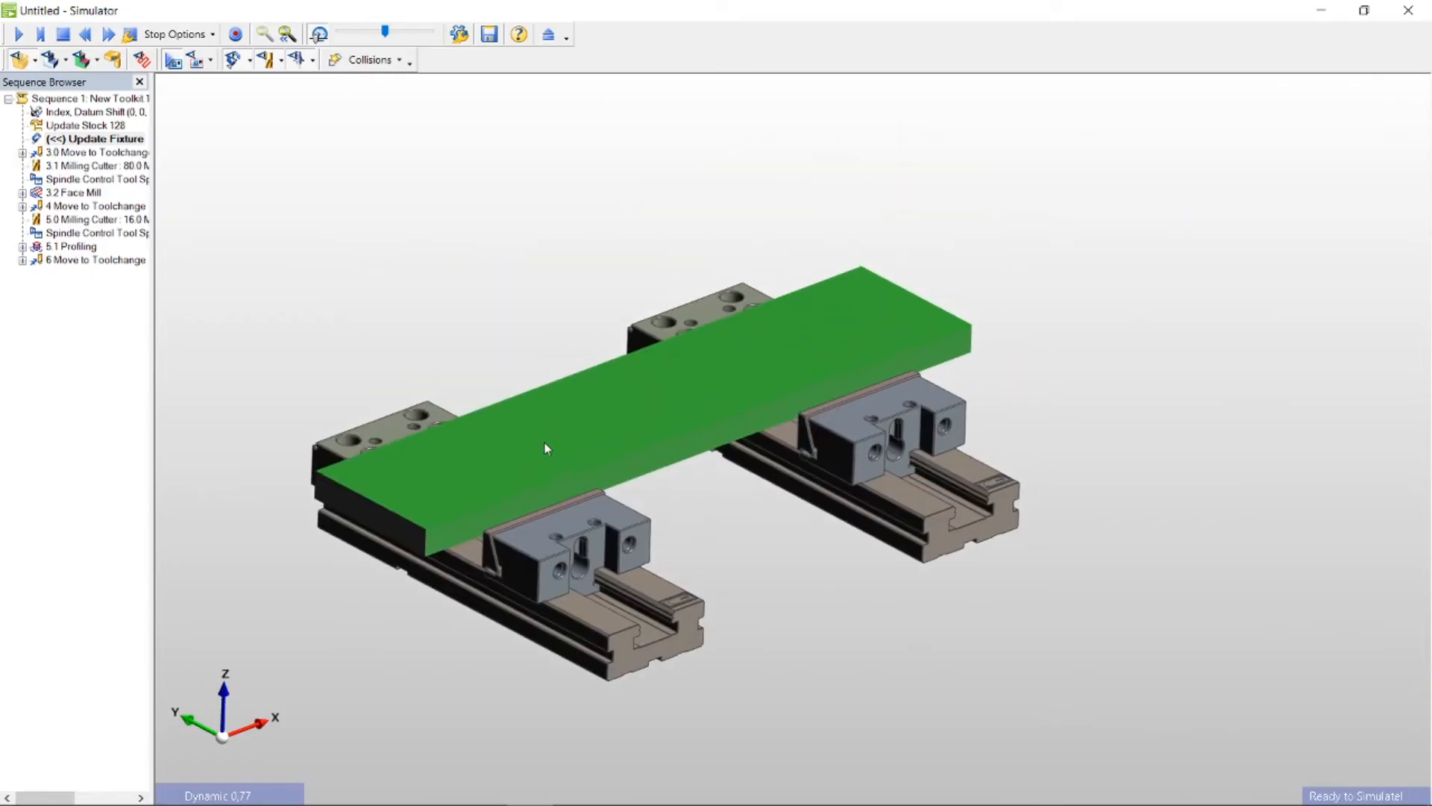
pyautogui.click(105, 36)
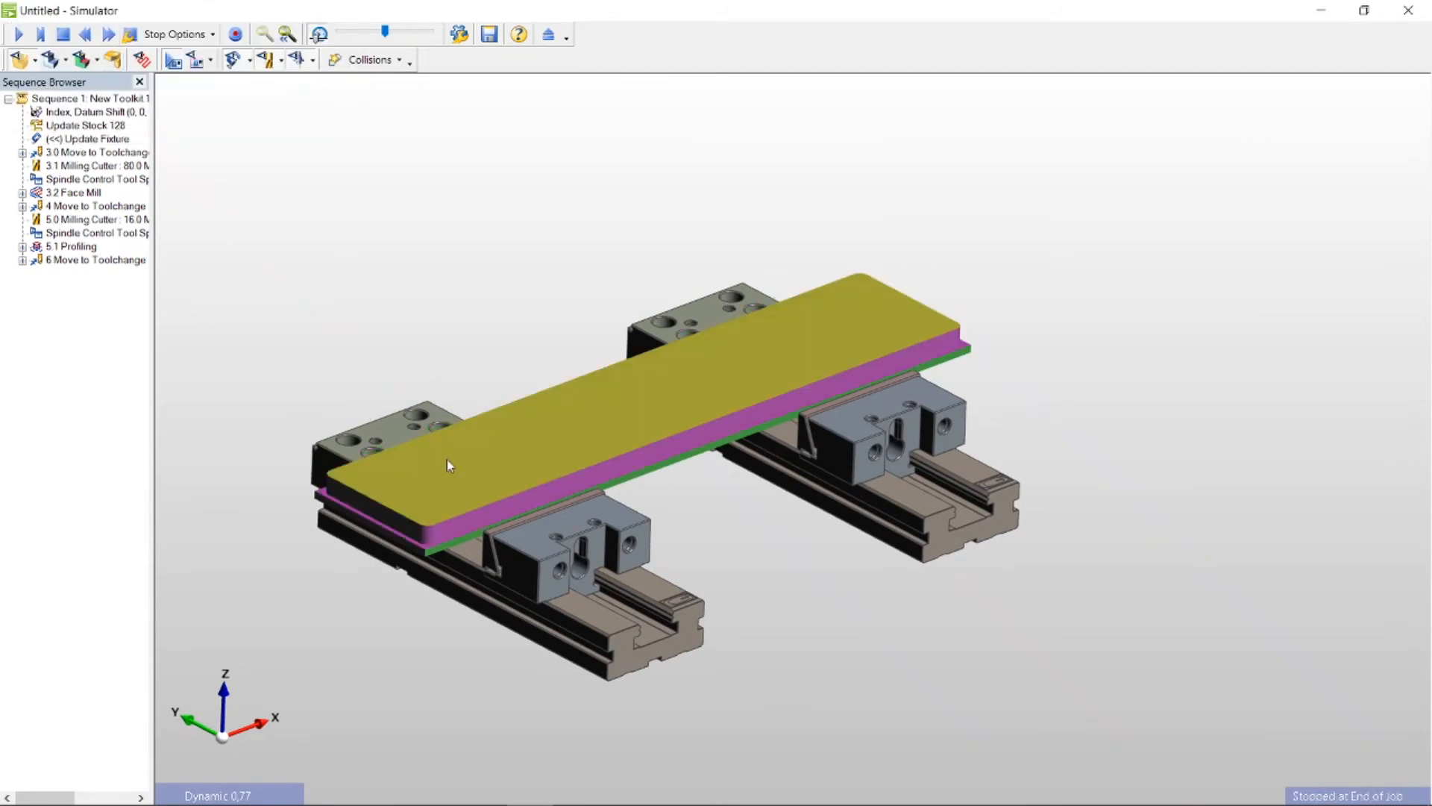
pyautogui.scroll(5, 438, 454)
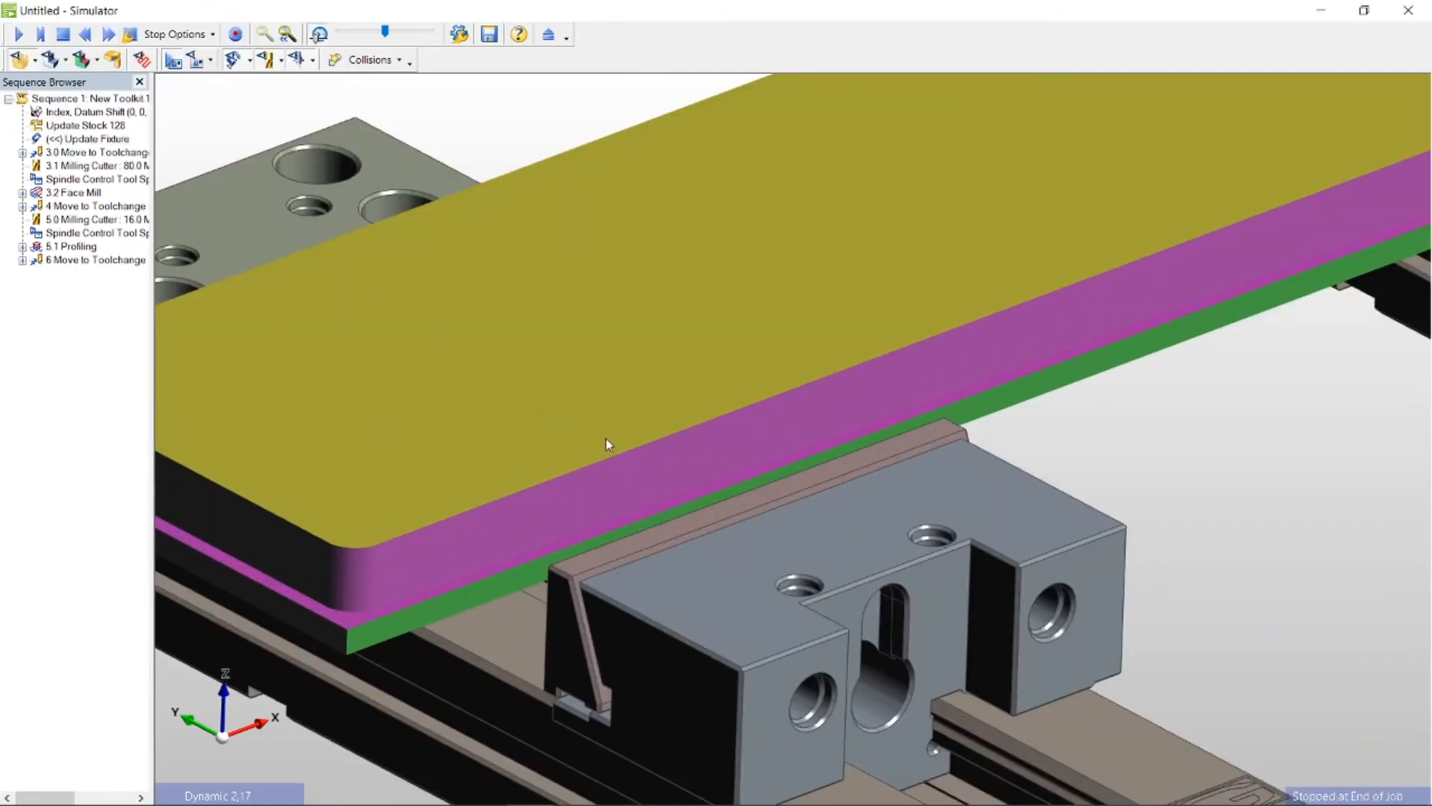
pyautogui.scroll(-4, 552, 518)
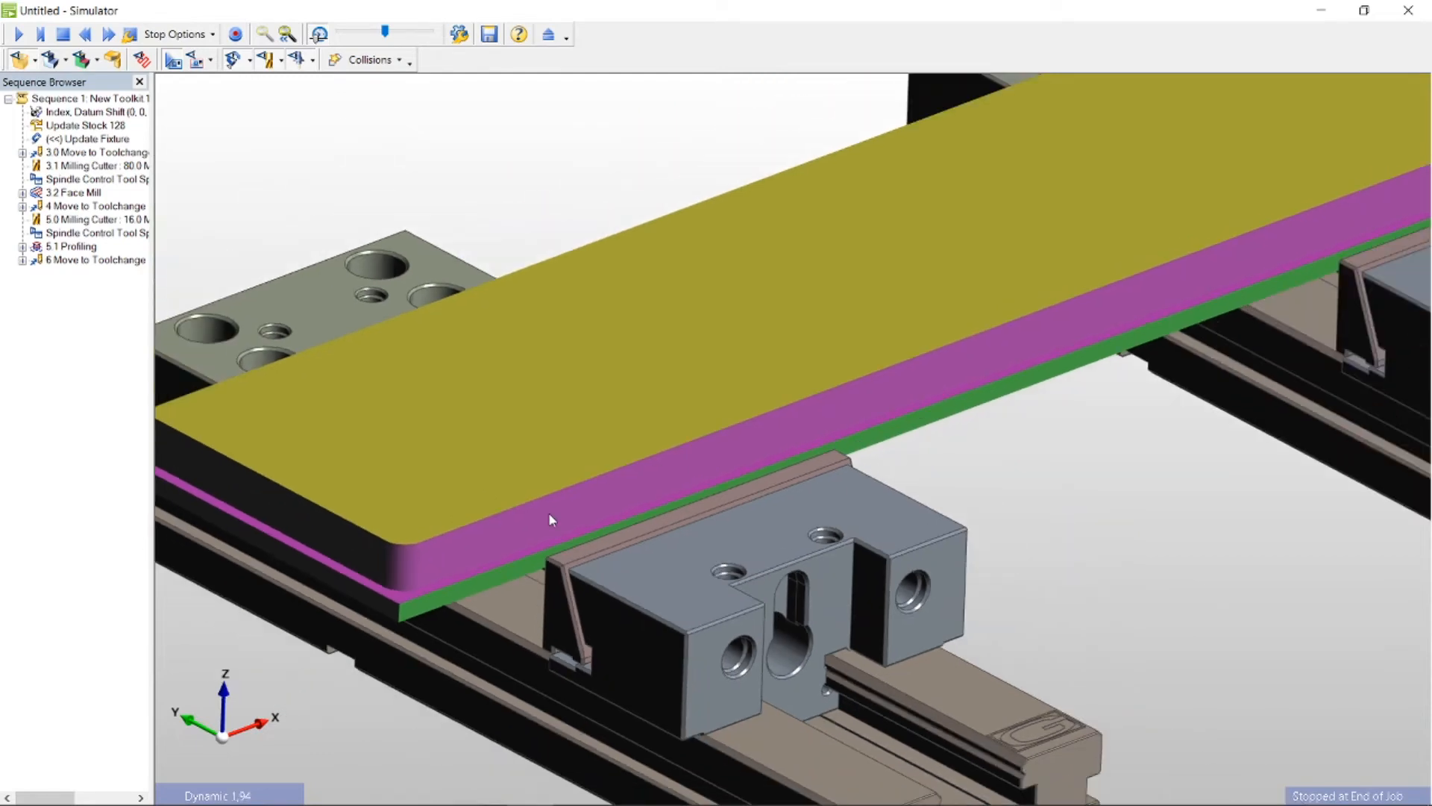
pyautogui.scroll(-3, 507, 487)
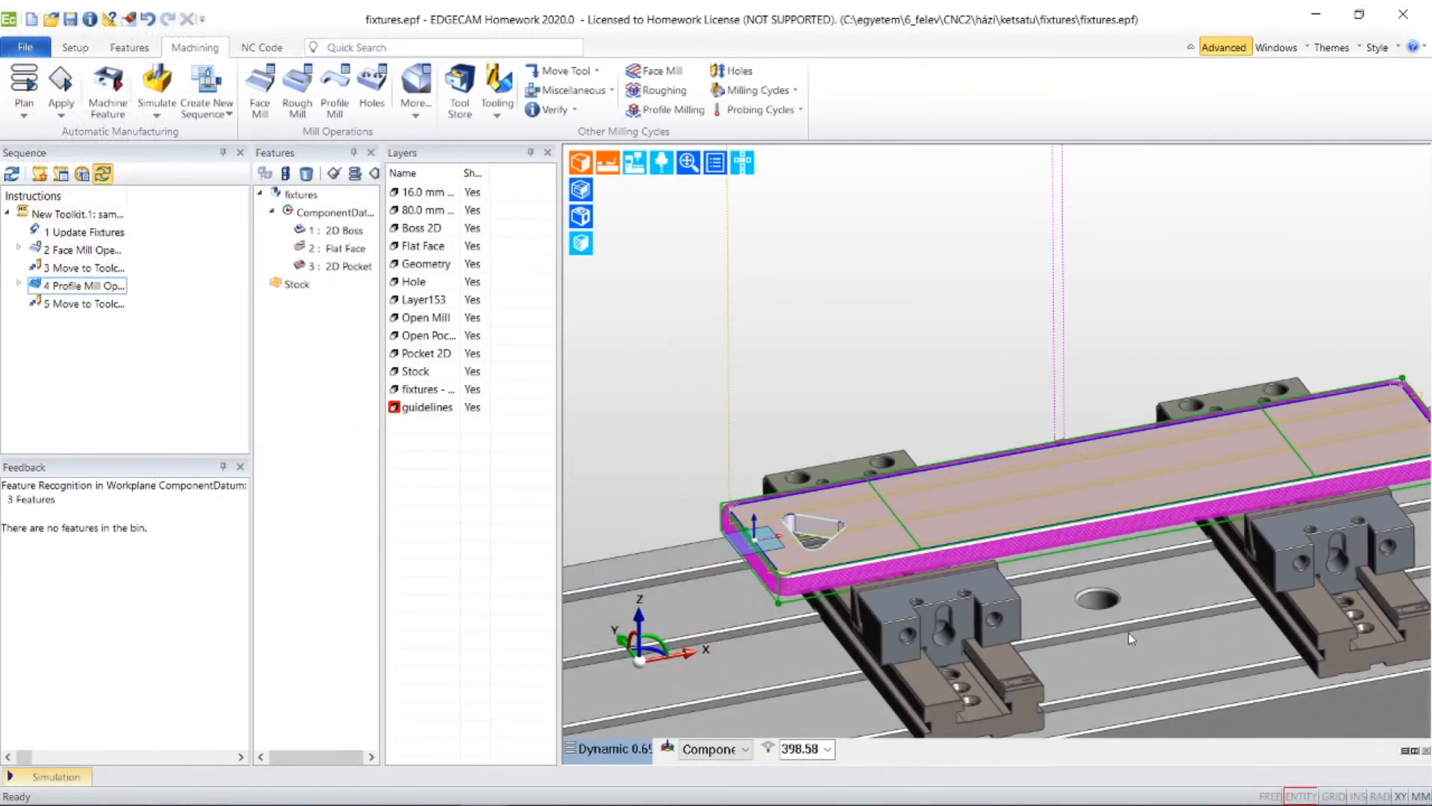
# - Append an Update Stock instruction to the end of the milling sequence
pyautogui.scroll(2, 1006, 543)
pyautogui.scroll(-3, 1006, 543)
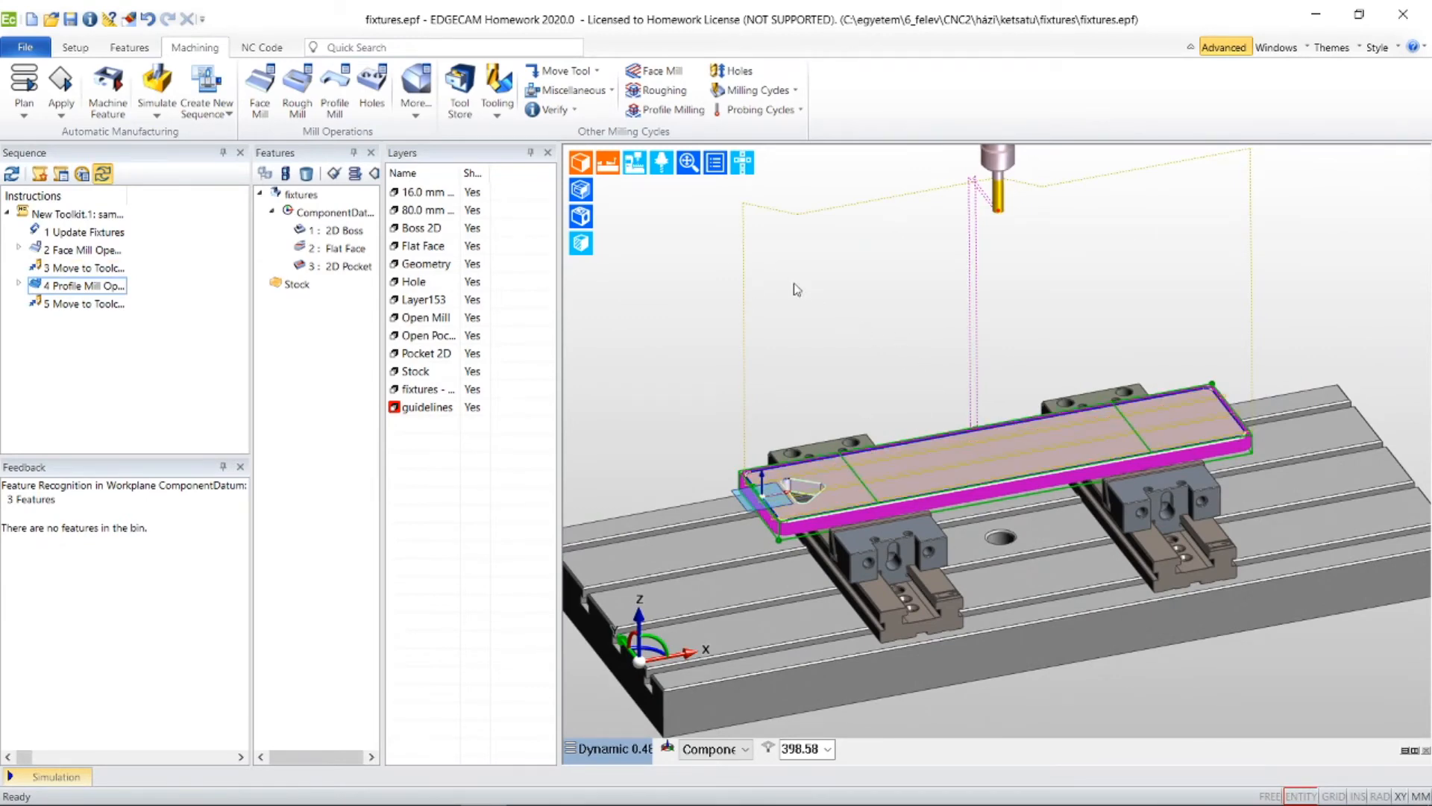
pyautogui.click(74, 47)
pyautogui.click(186, 48)
pyautogui.click(588, 94)
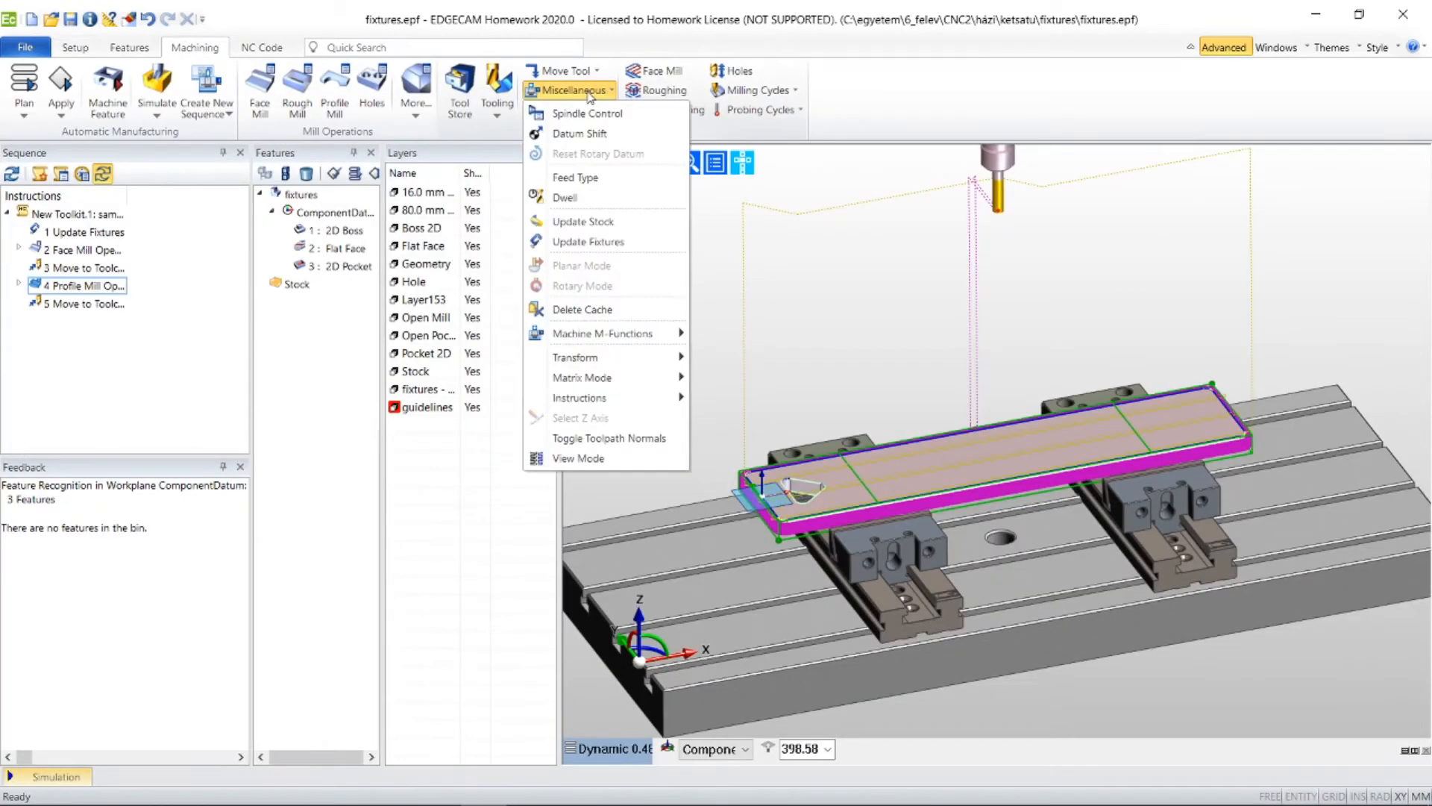
pyautogui.click(589, 221)
pyautogui.click(828, 297)
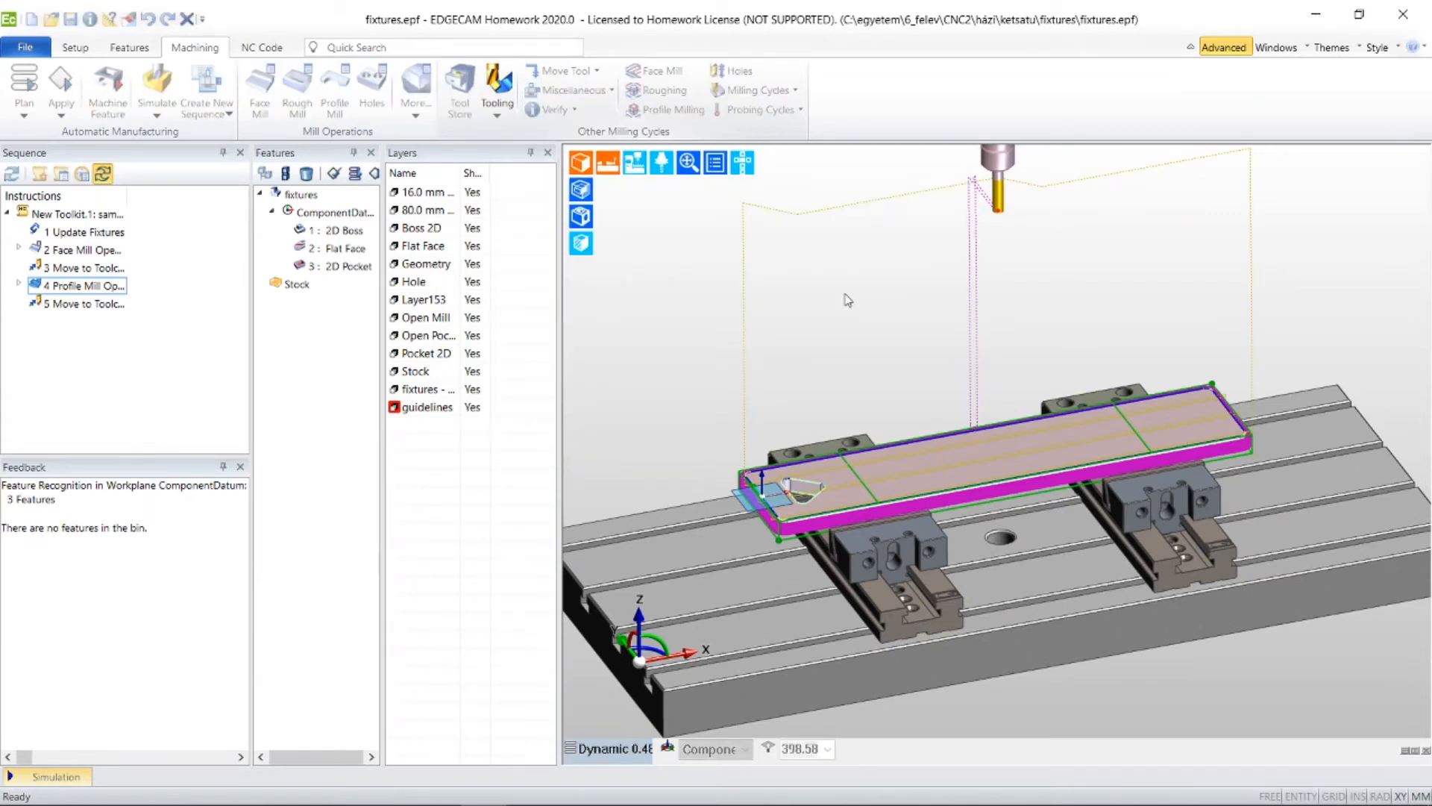
# - Append an Update Fixtures instruction with collision checks for fixtures, stock and holder that adds no fixtures and removes both vices
pyautogui.click(586, 91)
pyautogui.click(615, 236)
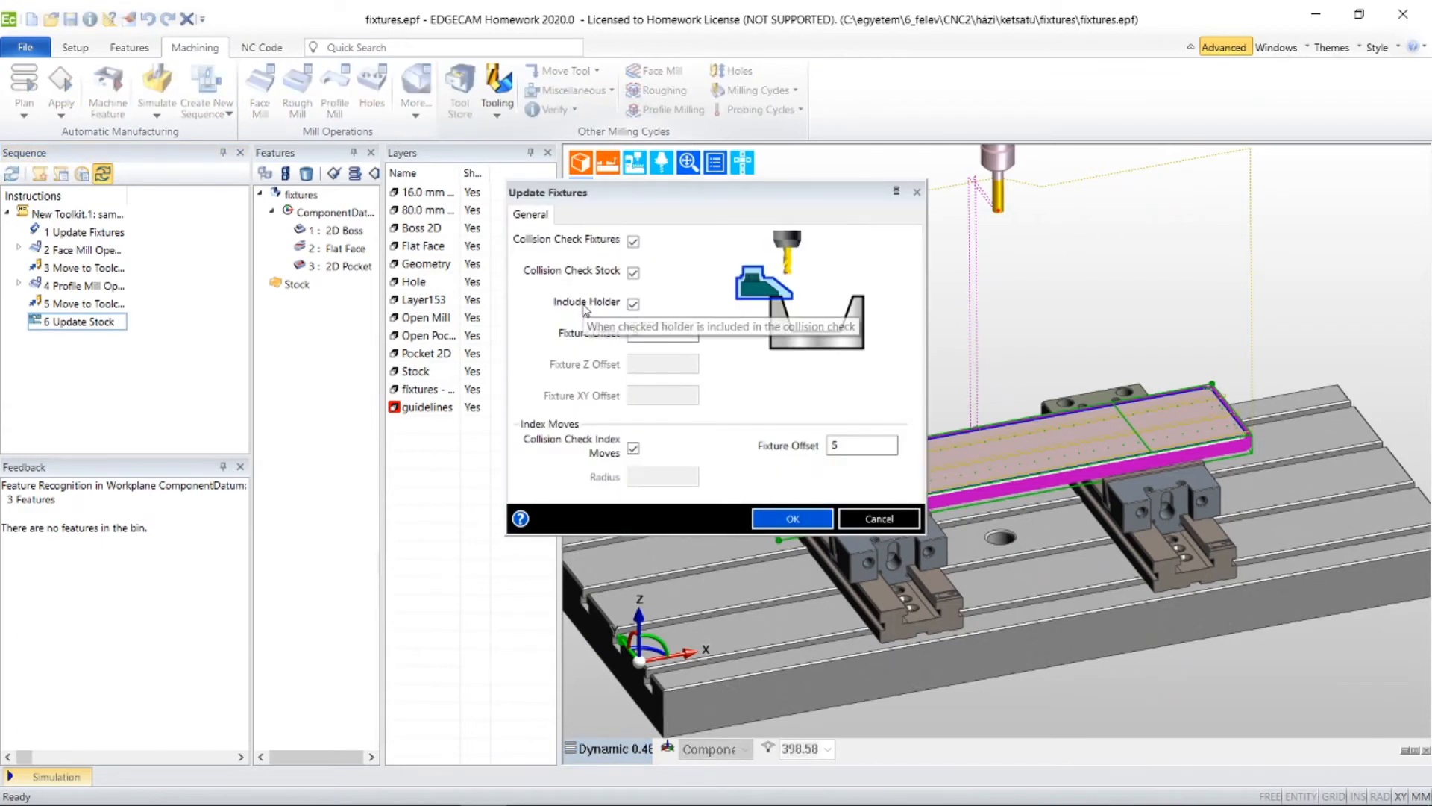
pyautogui.click(782, 517)
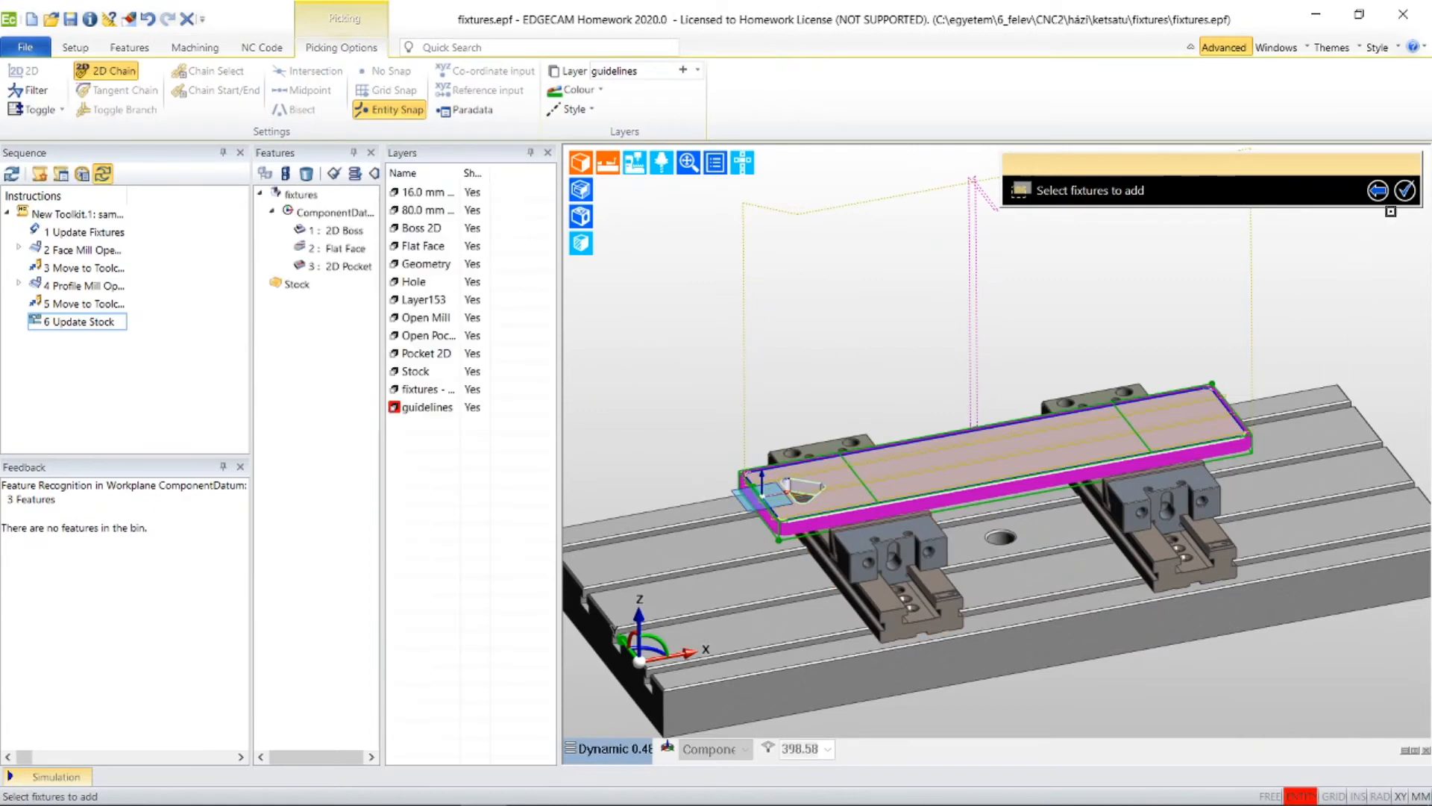
pyautogui.click(1406, 192)
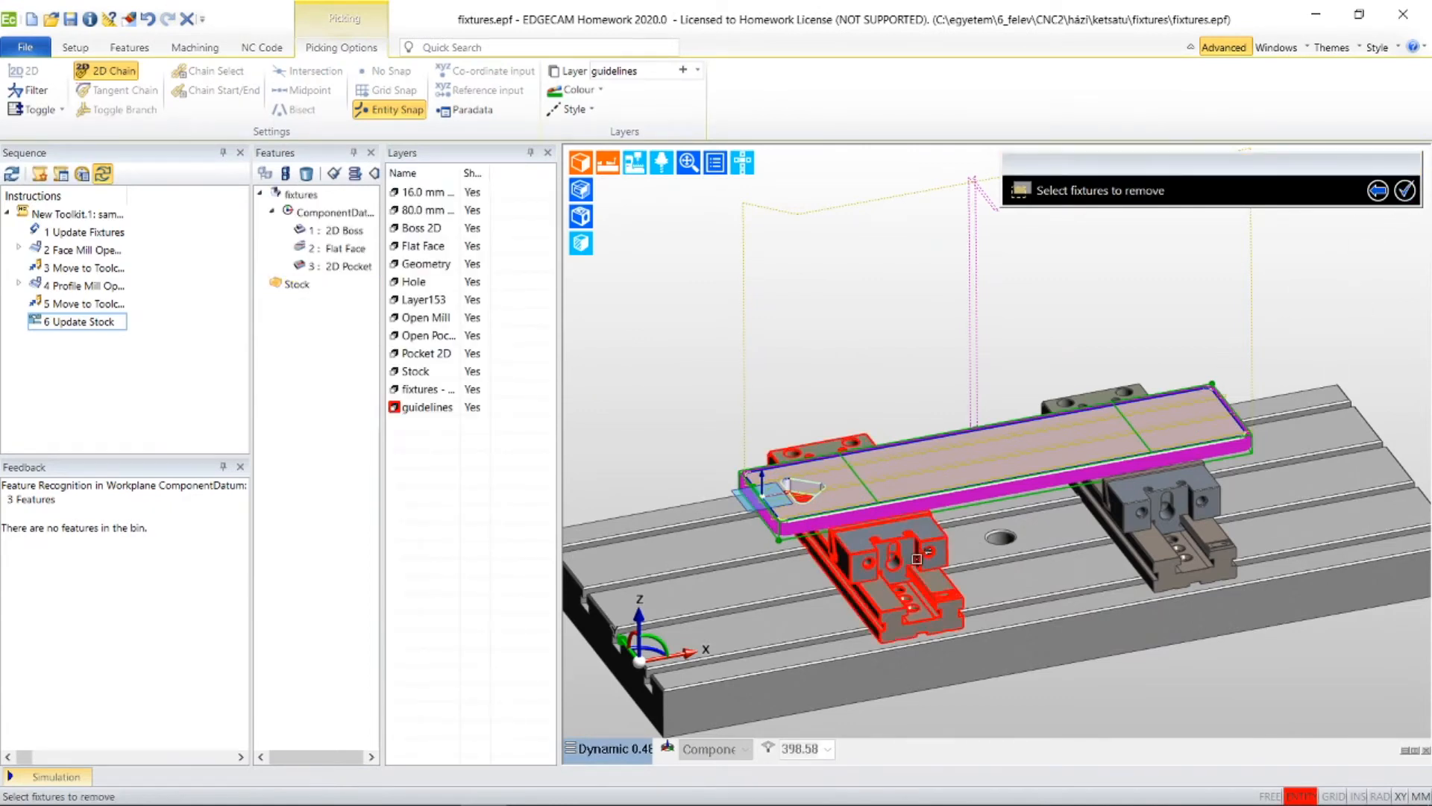
pyautogui.click(1190, 496)
pyautogui.click(1405, 192)
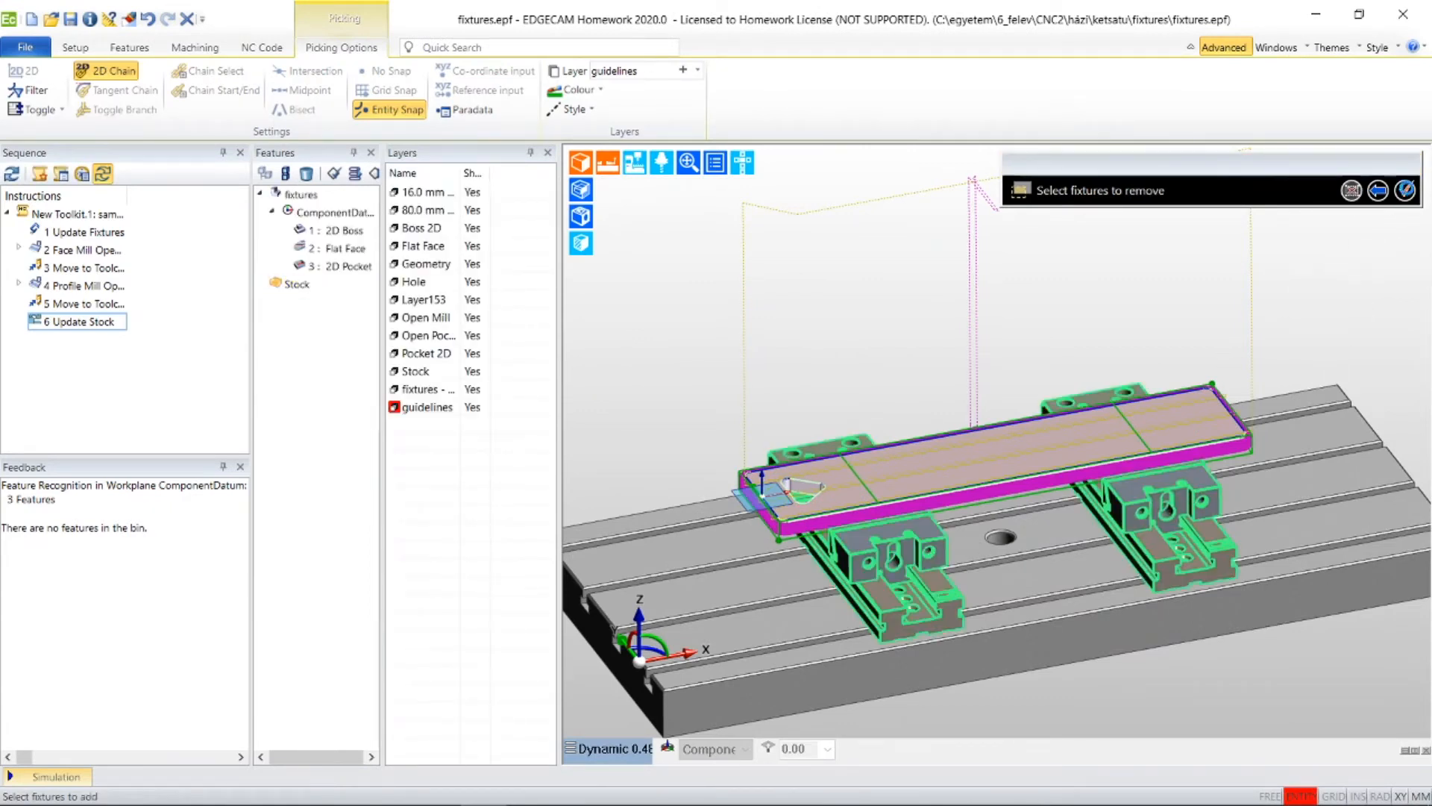
# - Simulate the sequence to its end, examine the machined stock without the vices, and close the Simulator
pyautogui.click(170, 88)
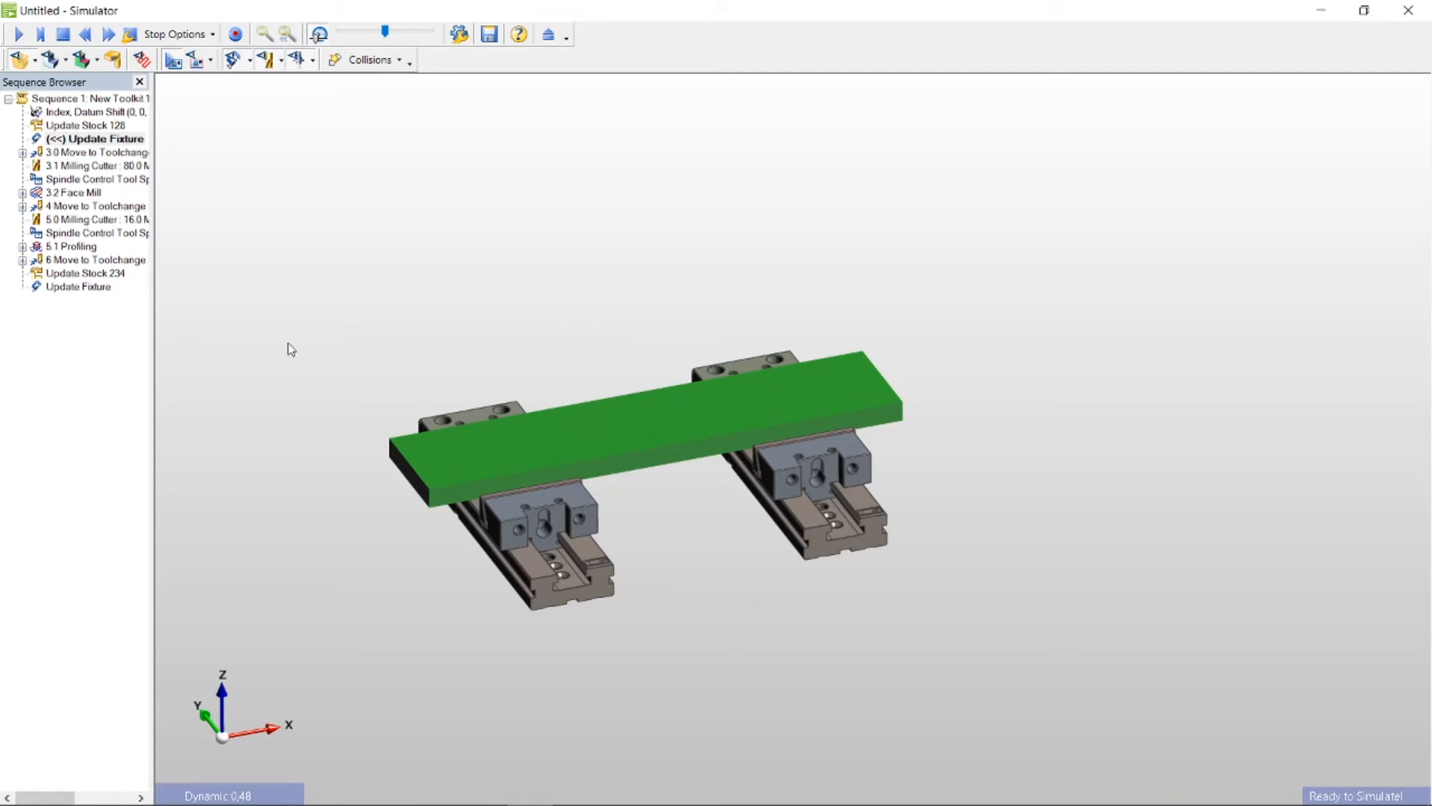
pyautogui.click(108, 35)
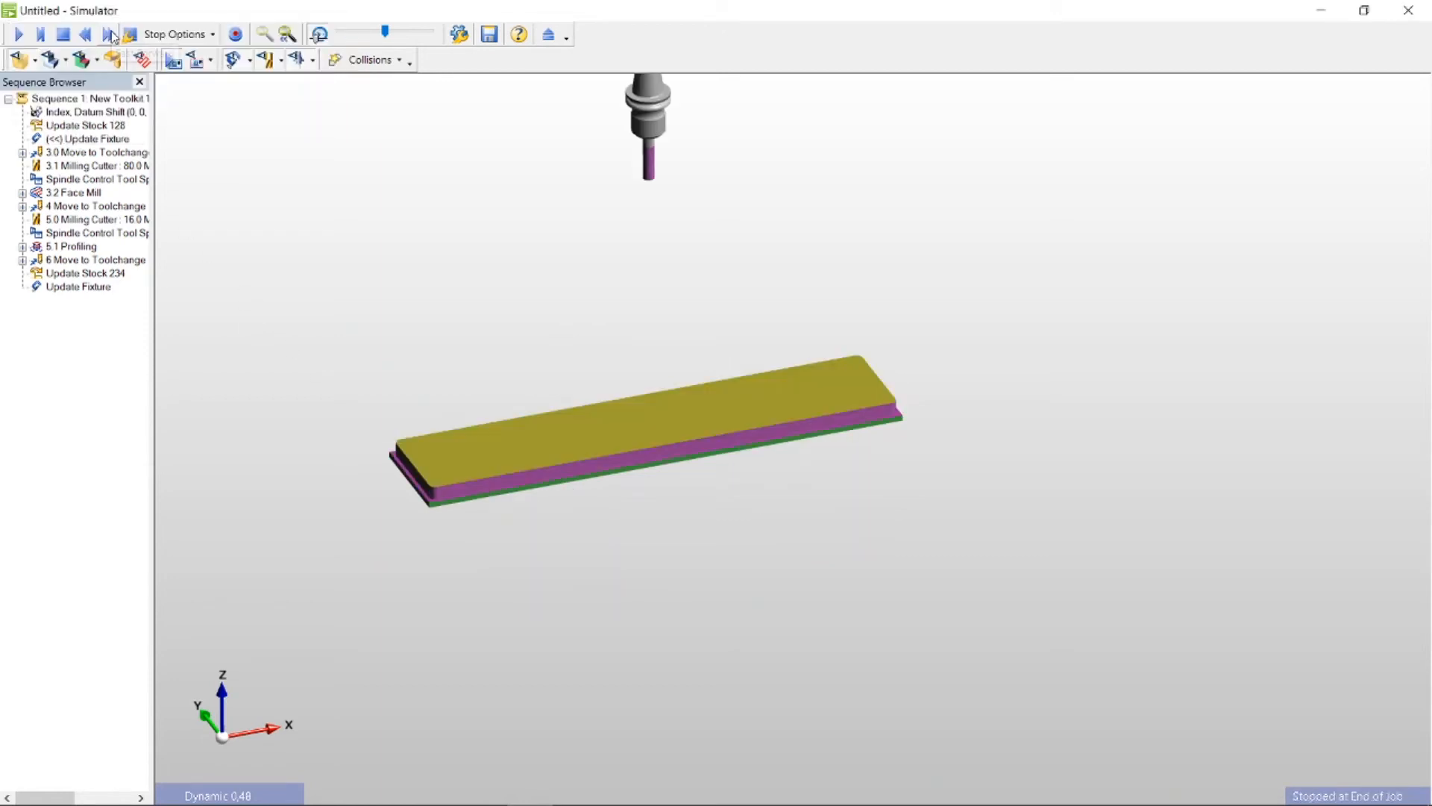
pyautogui.scroll(3, 396, 503)
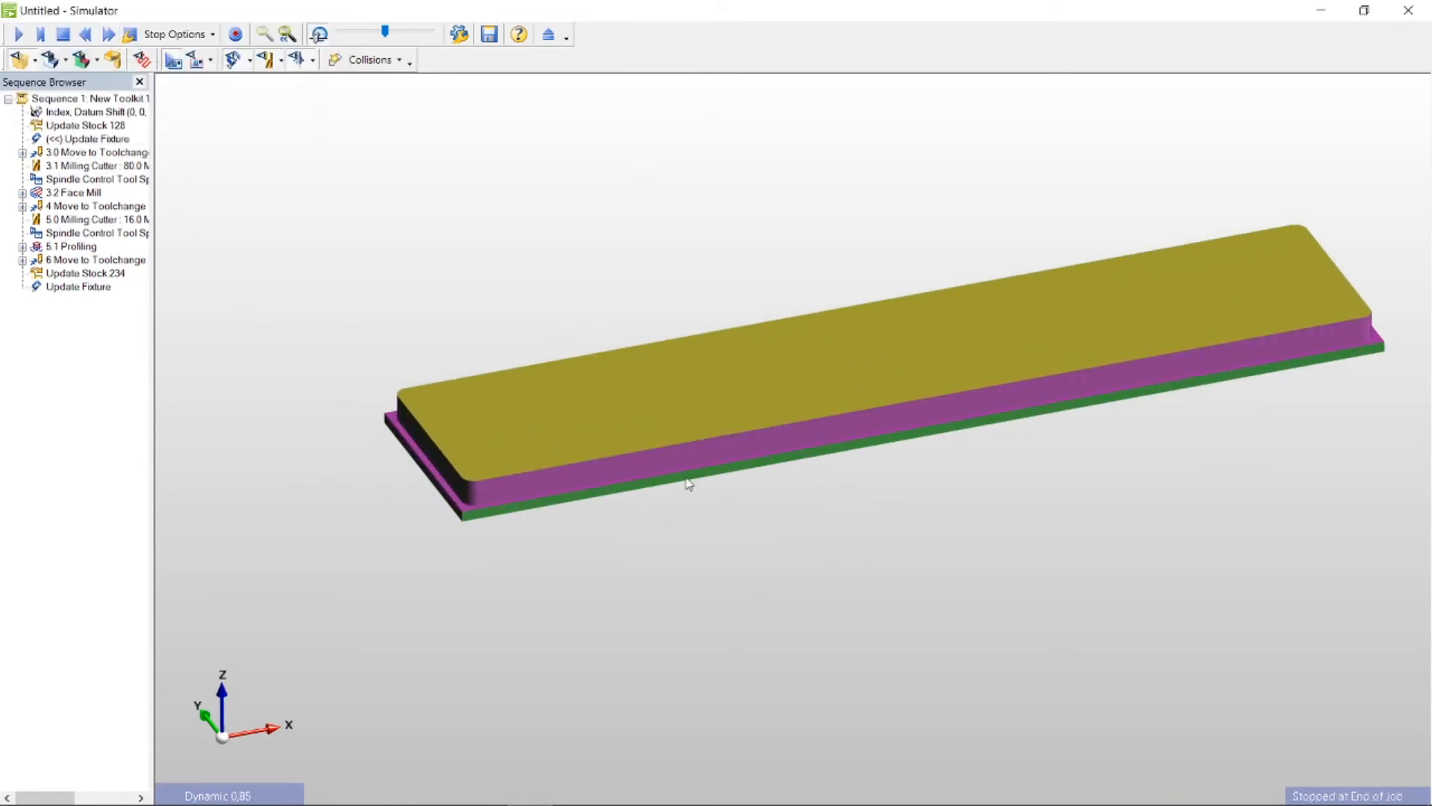
pyautogui.scroll(-3, 688, 483)
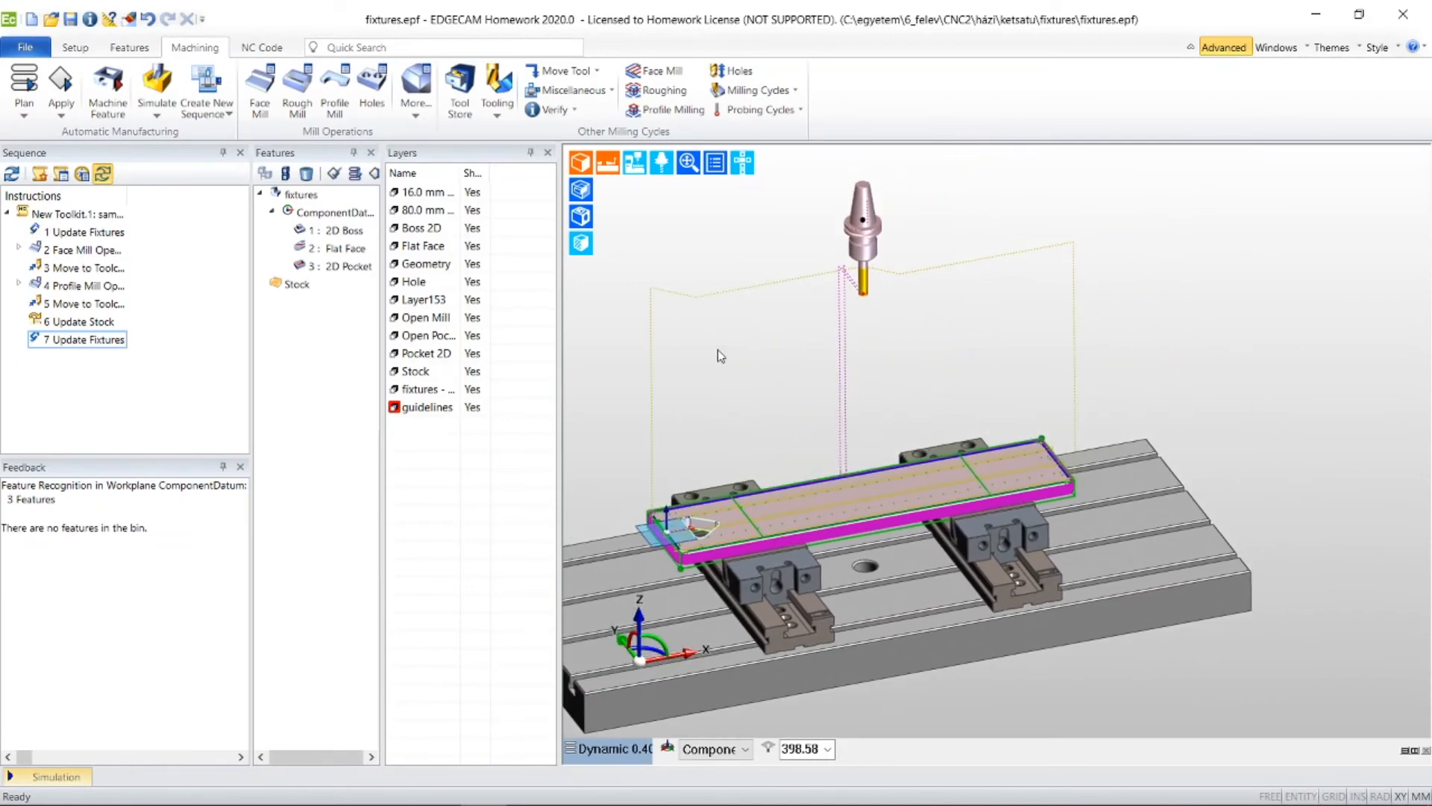
# - Create an associative Face Normal workplane on the part's underside, with its origin at the midpoint of the short edge near the triangular pocket
pyautogui.scroll(3, 699, 357)
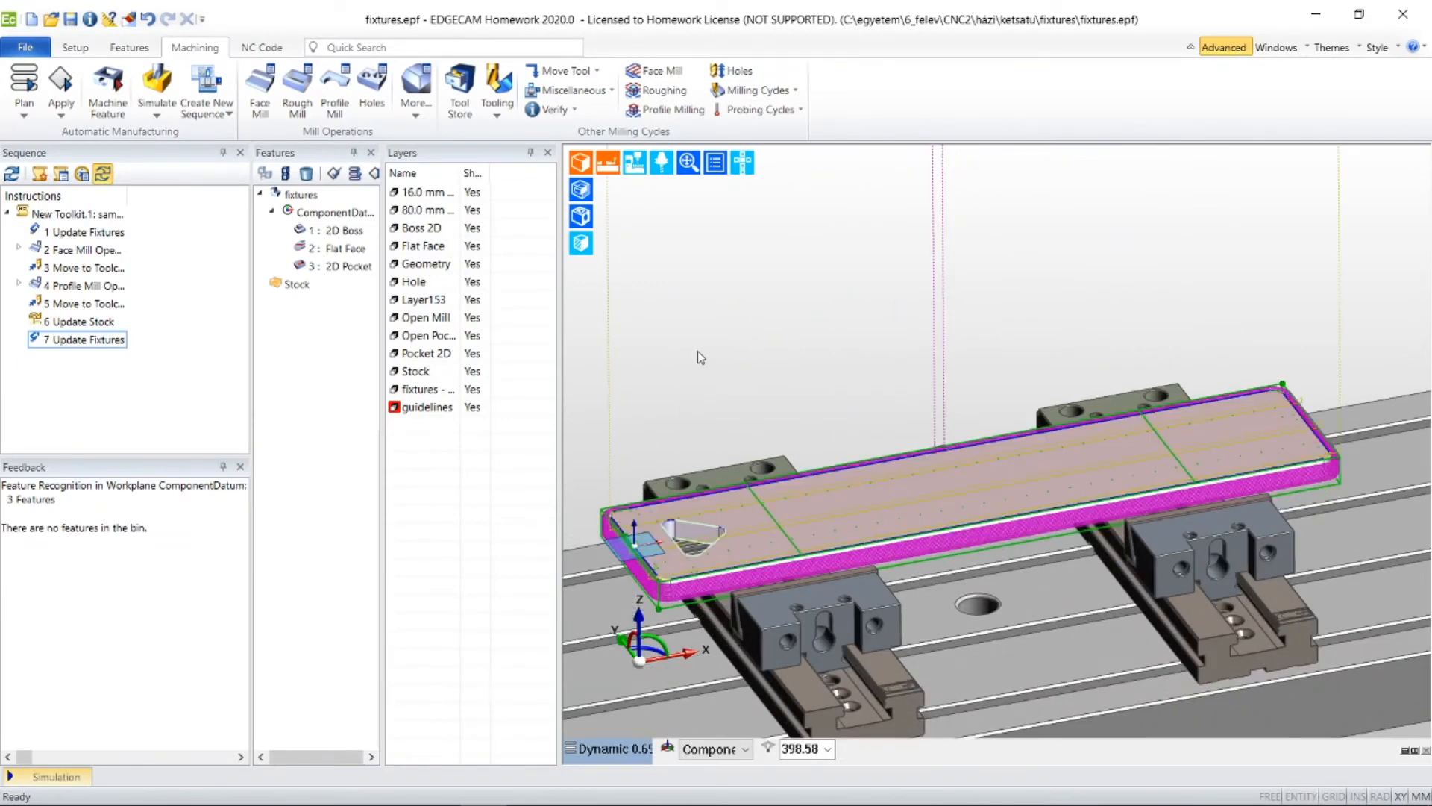
pyautogui.click(81, 53)
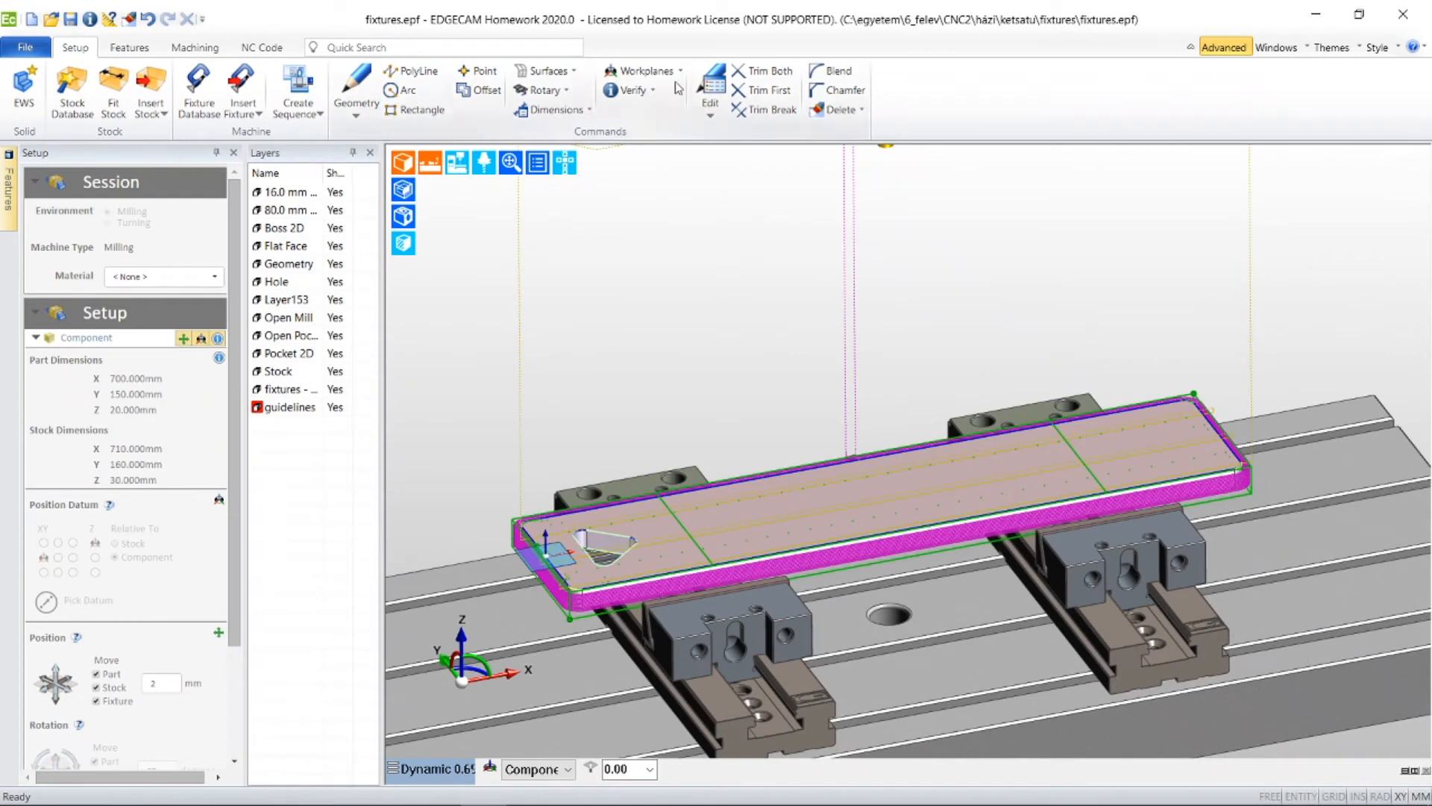
pyautogui.click(673, 75)
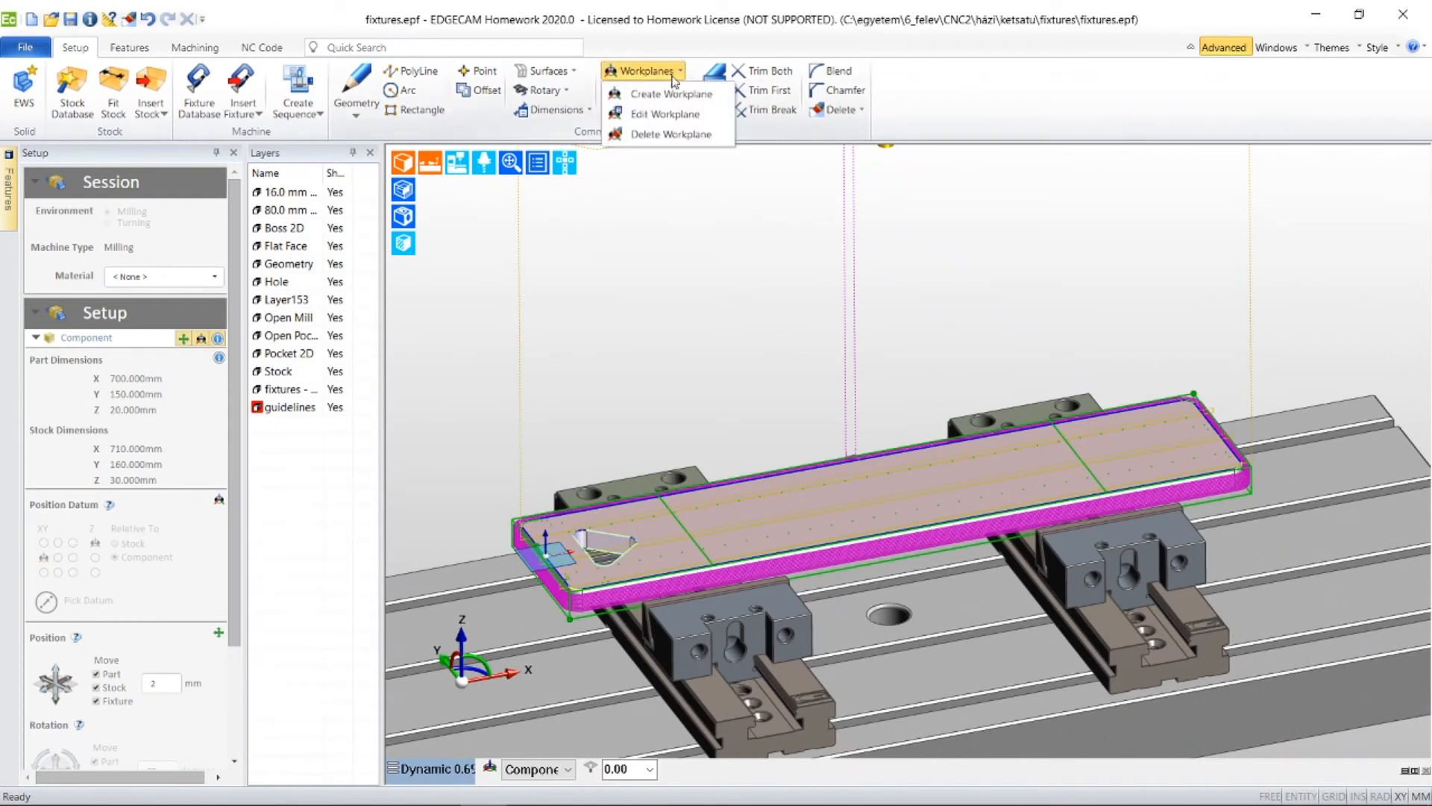
pyautogui.click(672, 94)
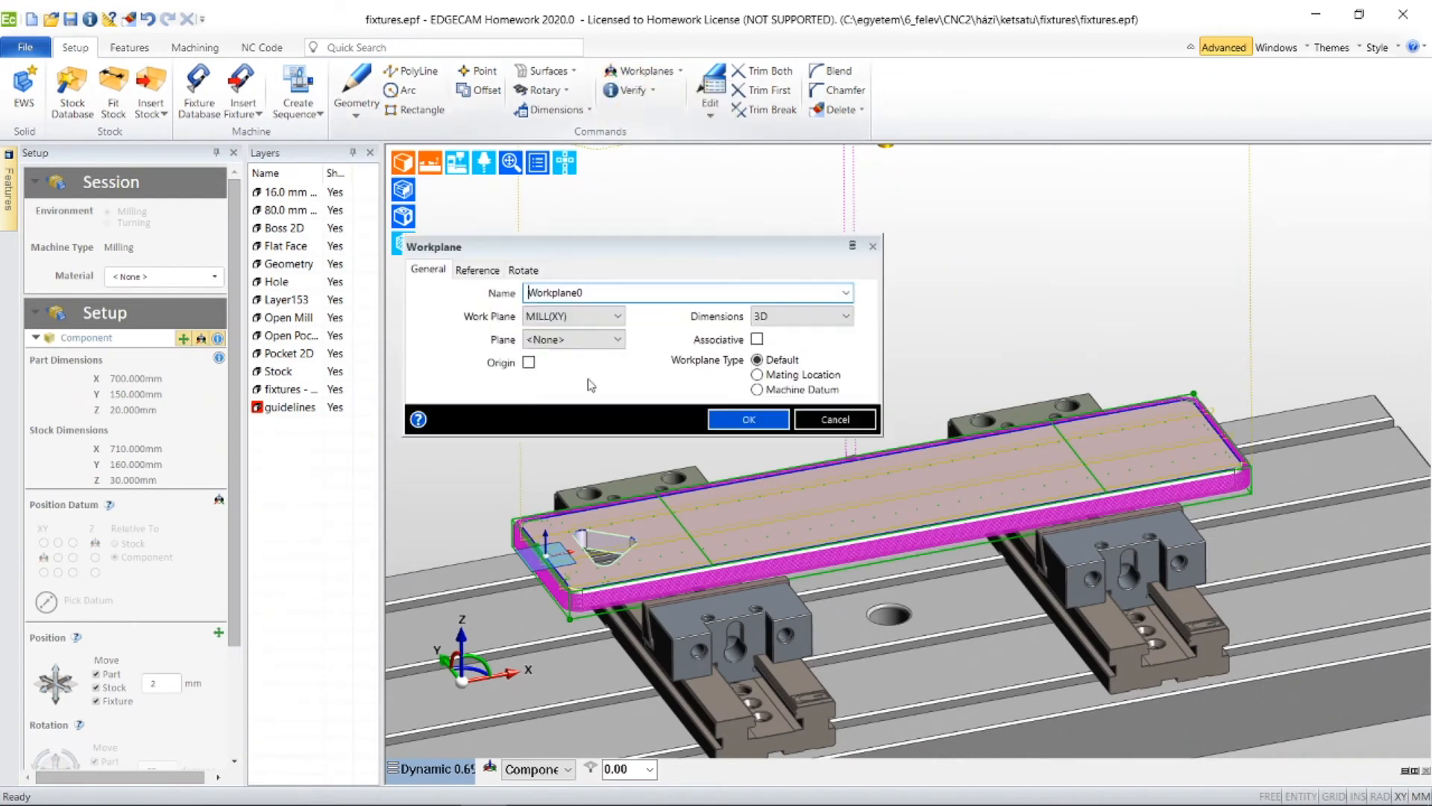
pyautogui.click(595, 340)
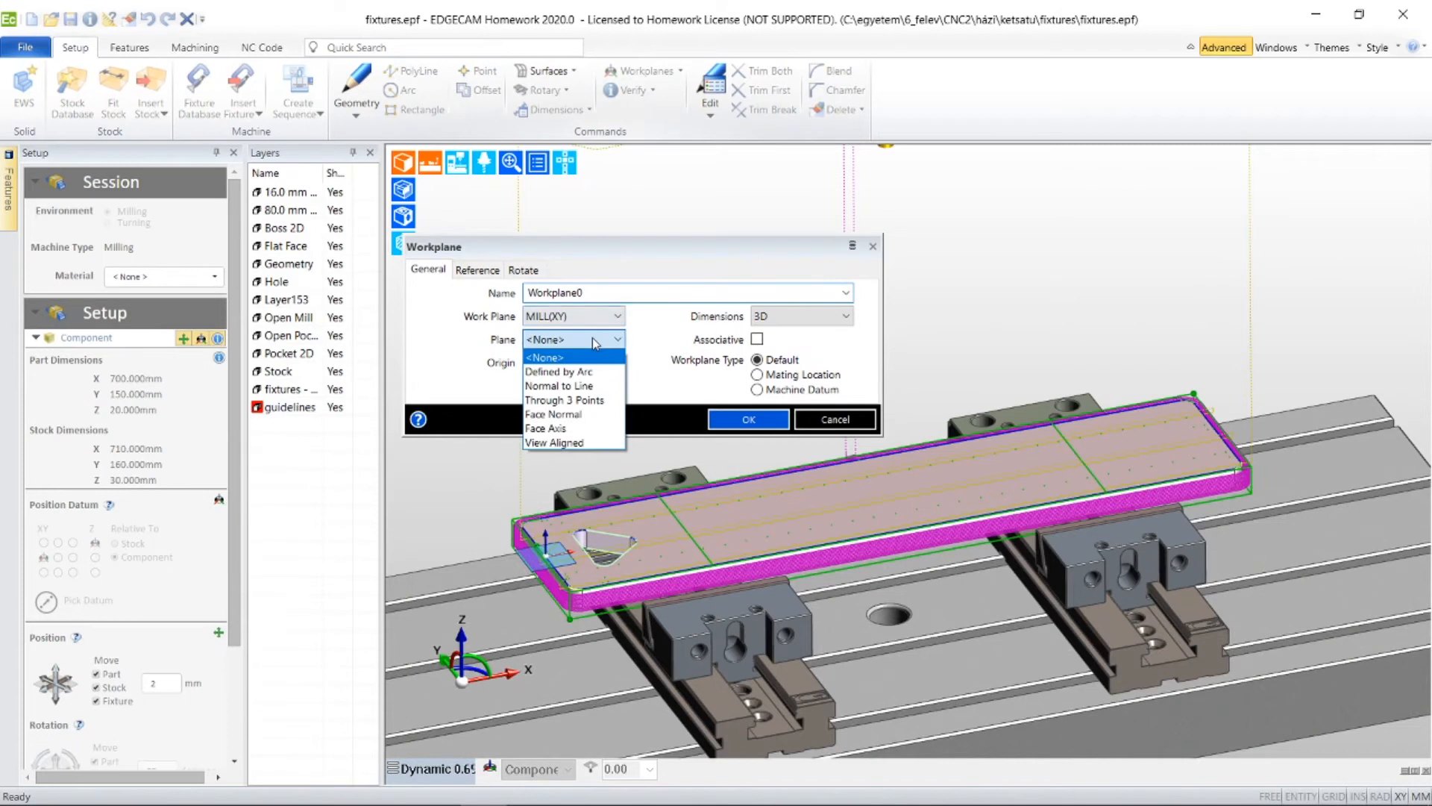
pyautogui.click(579, 417)
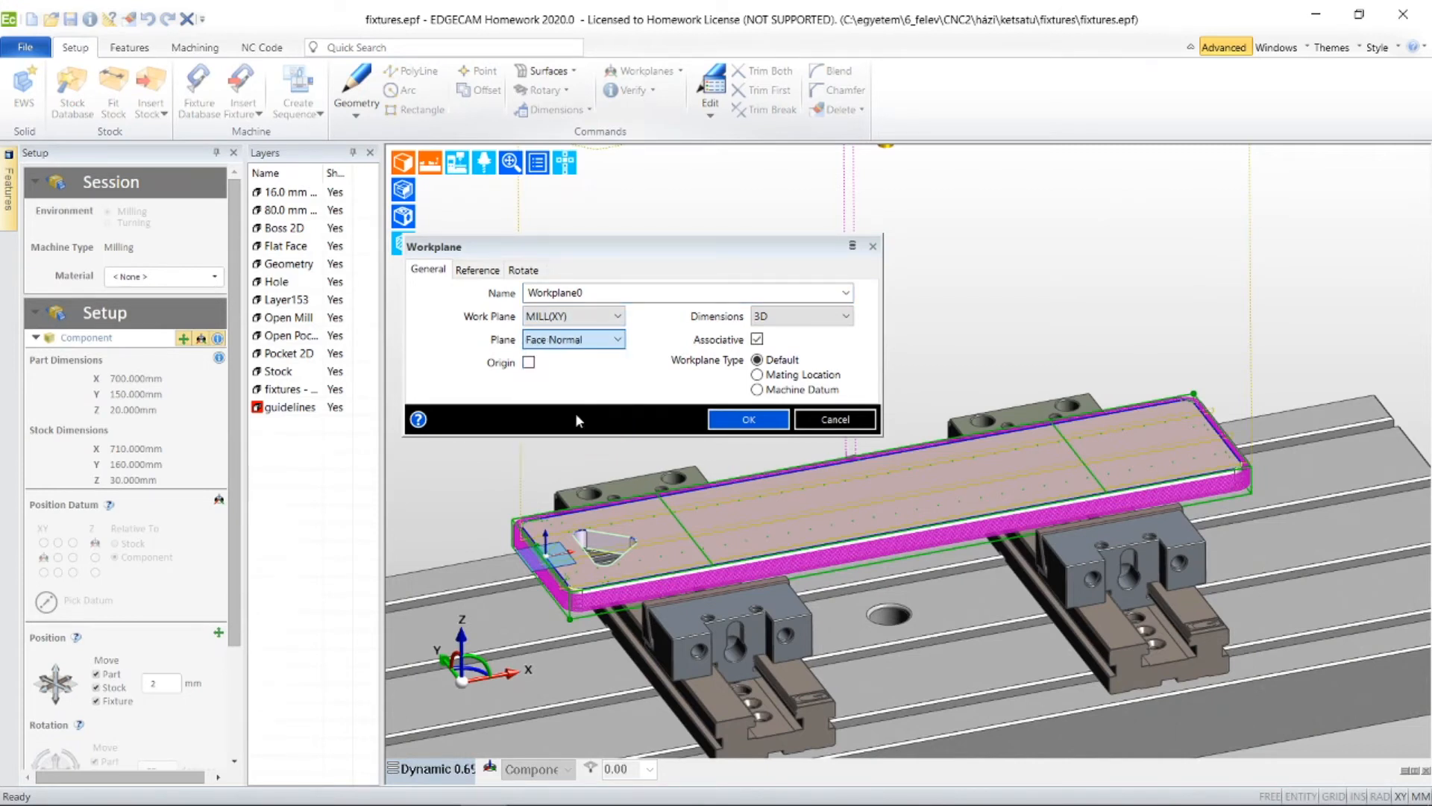
pyautogui.click(734, 414)
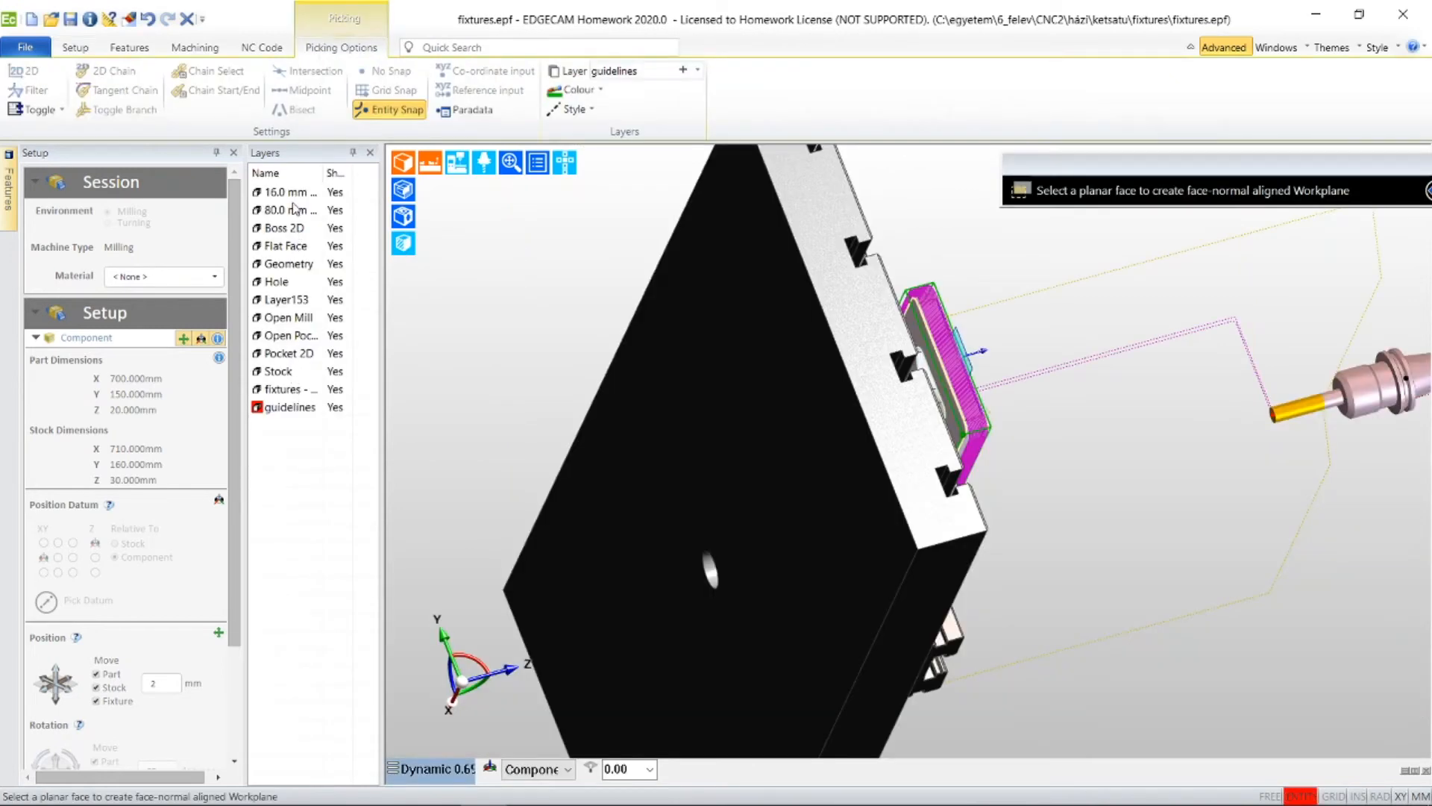
pyautogui.rightClick(291, 394)
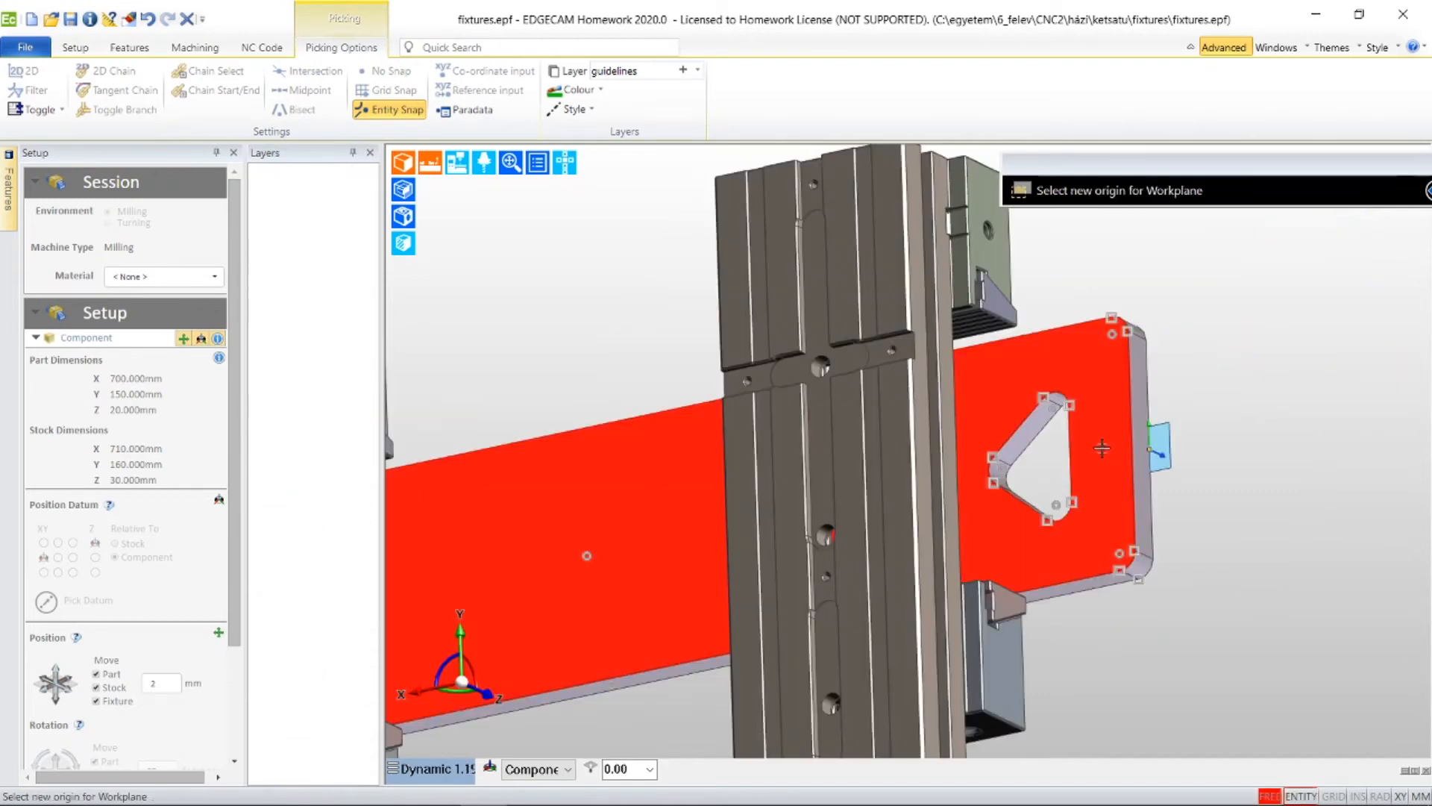
pyautogui.click(1130, 440)
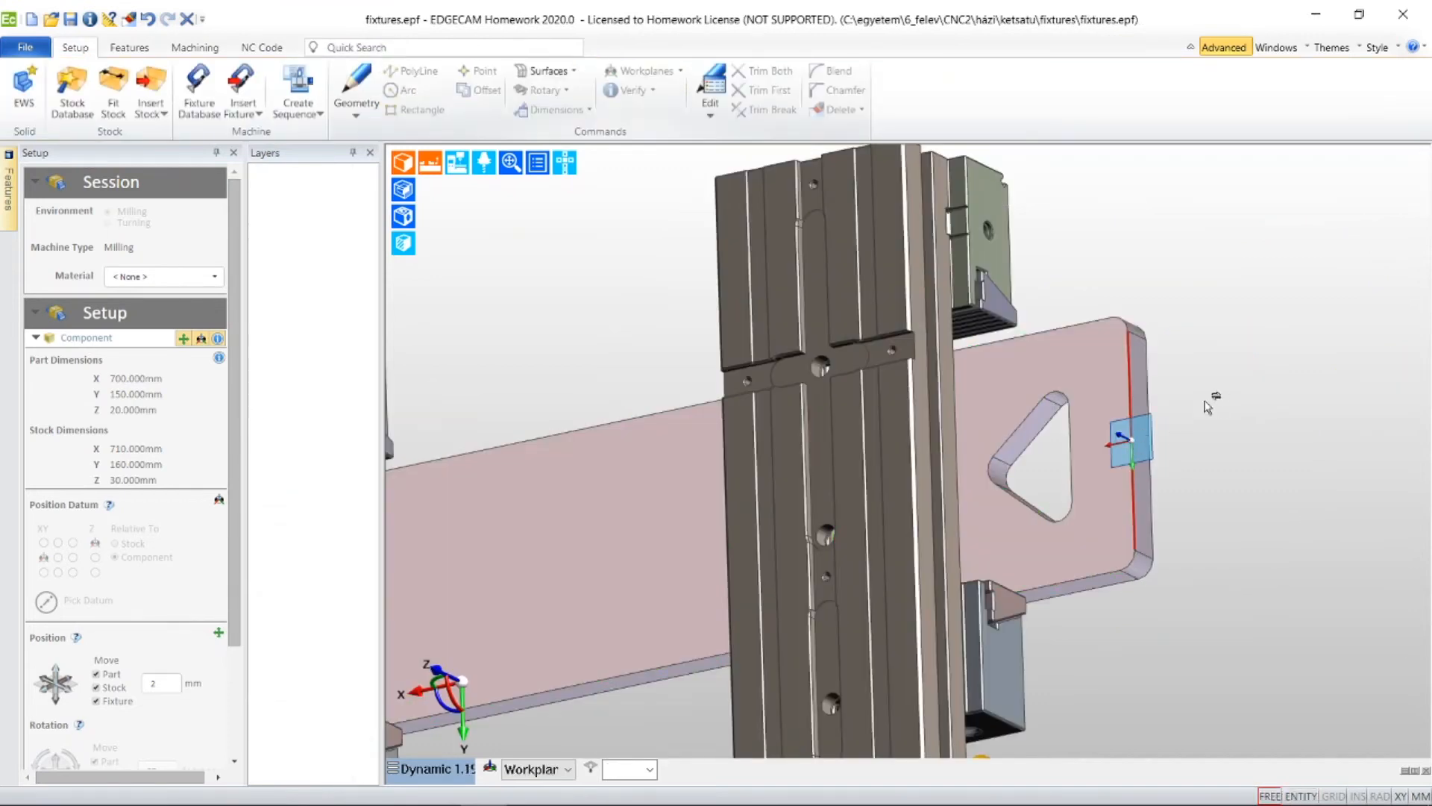
pyautogui.moveTo(830, 332); pyautogui.dragTo(432, 512, button='middle')
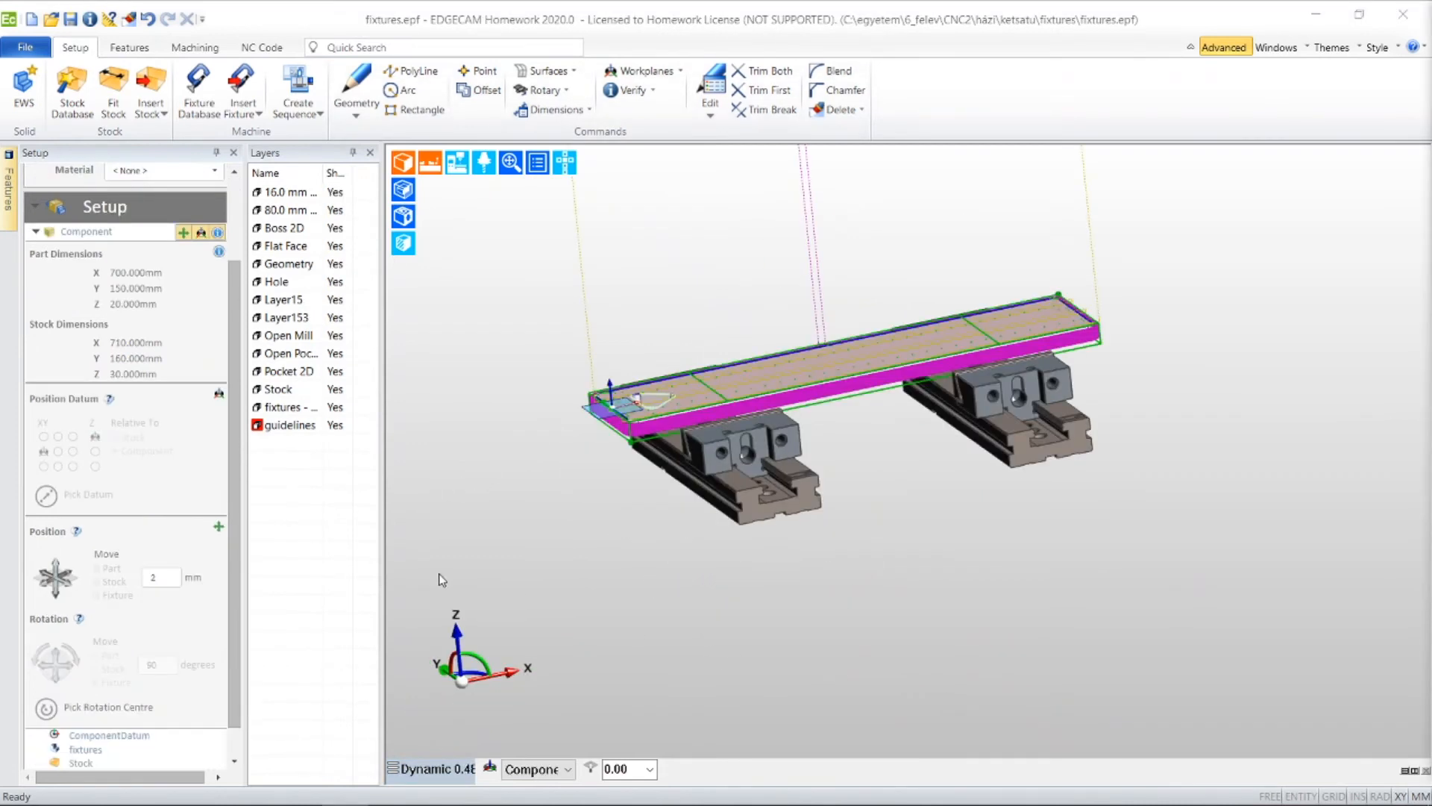
# - Create a milling sequence on Sample Mill Vertical mm.mcp with New Toolkit.1, continuing the first sequence's setup and using Workplane0 as the initial datum
pyautogui.click(319, 113)
pyautogui.click(328, 133)
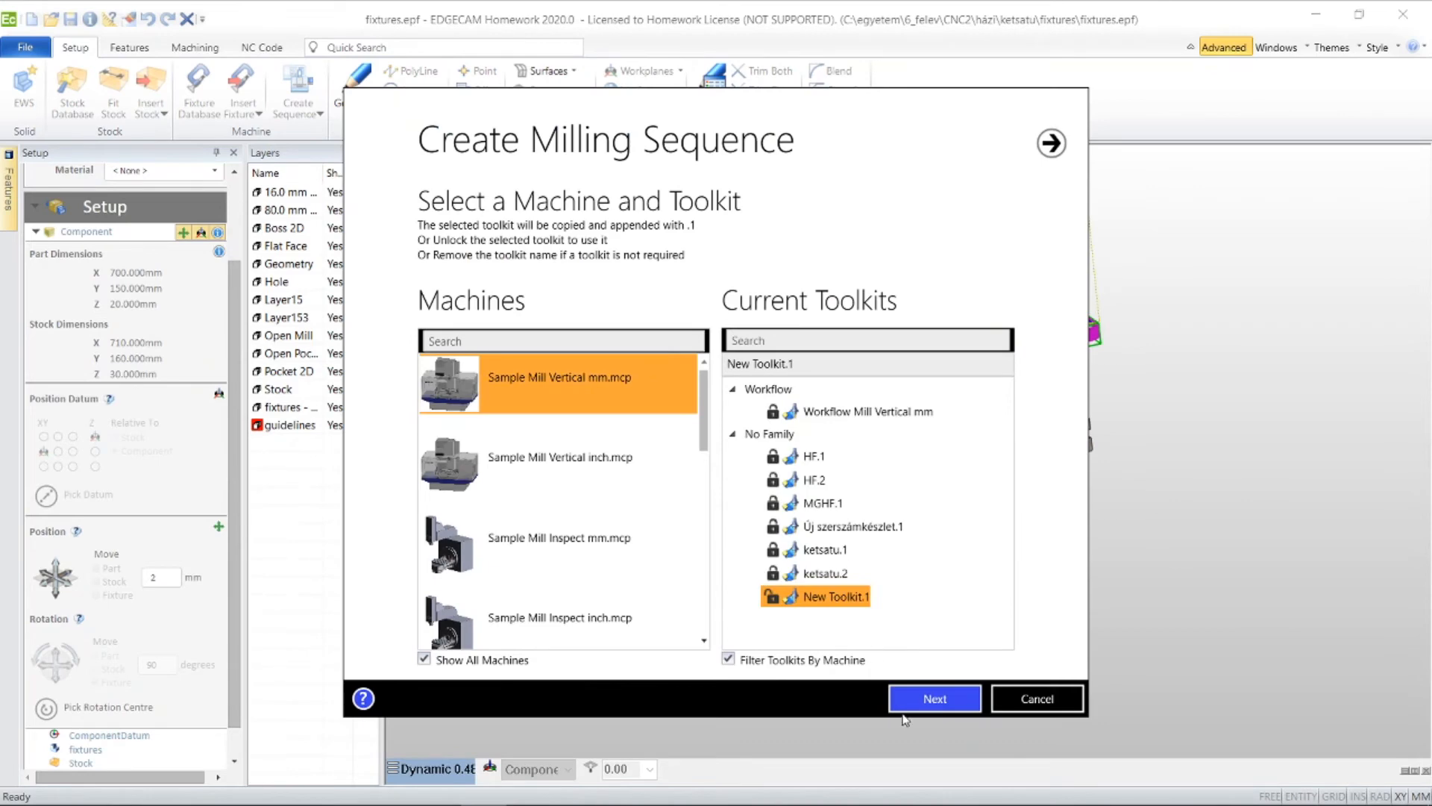
pyautogui.click(904, 707)
pyautogui.click(519, 585)
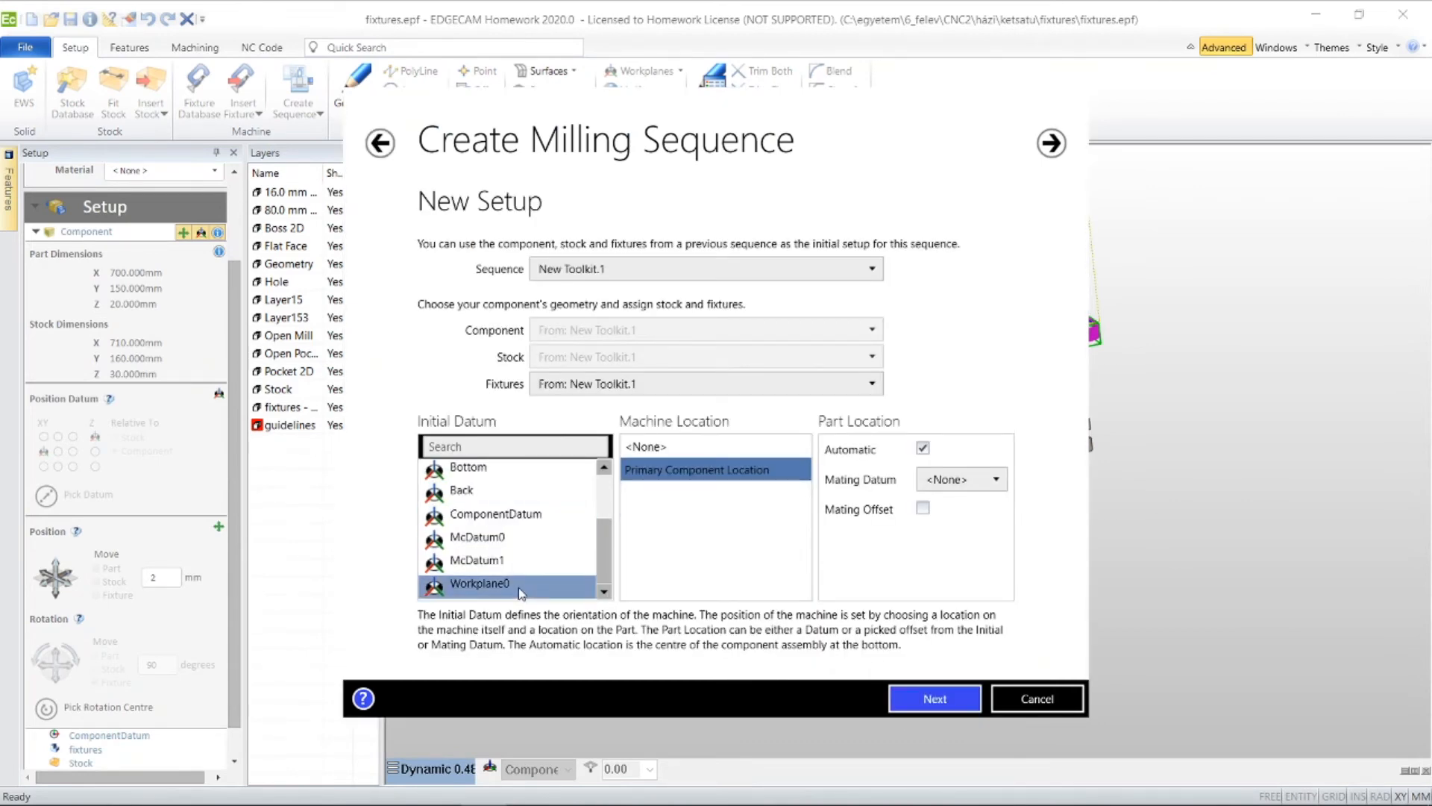
pyautogui.click(934, 697)
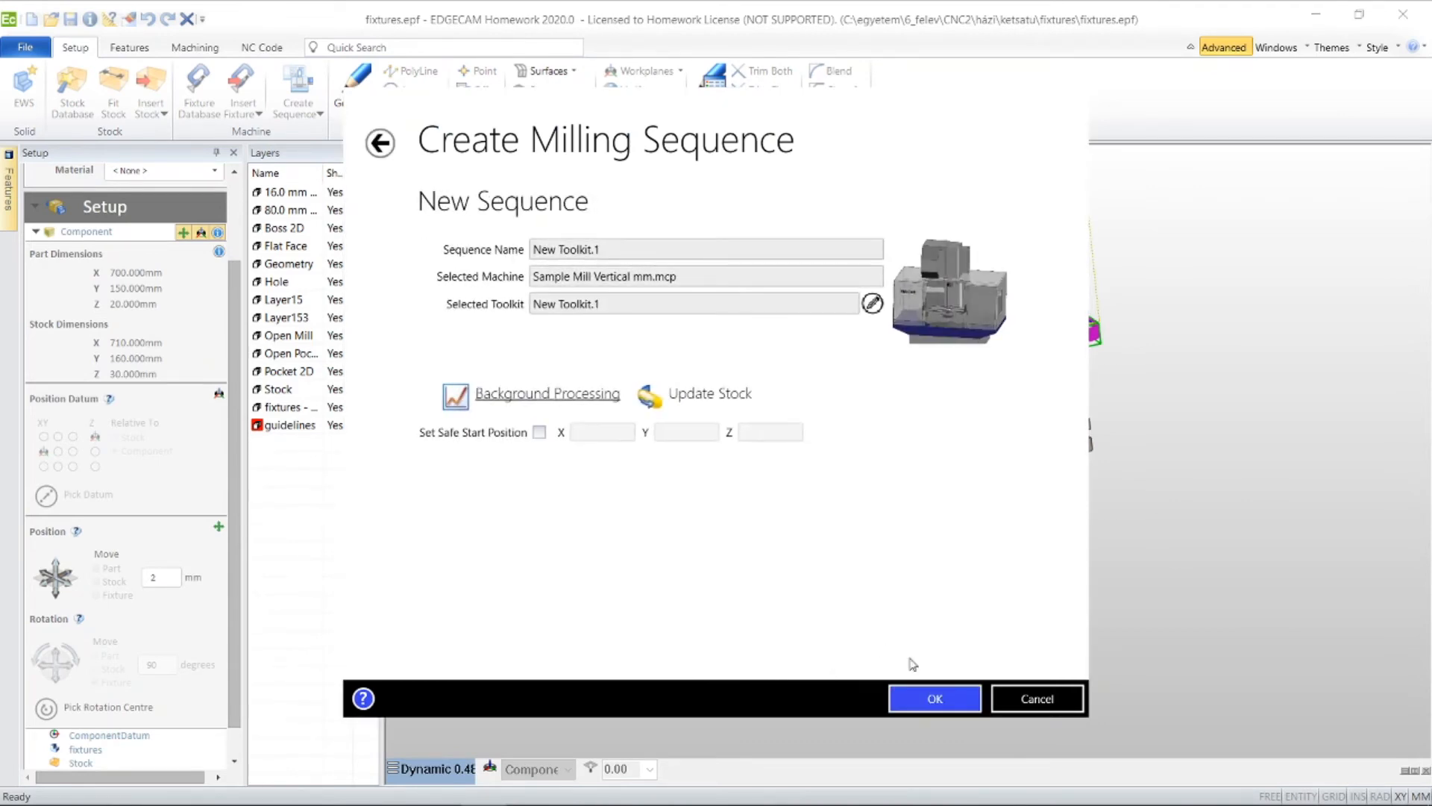
pyautogui.click(934, 697)
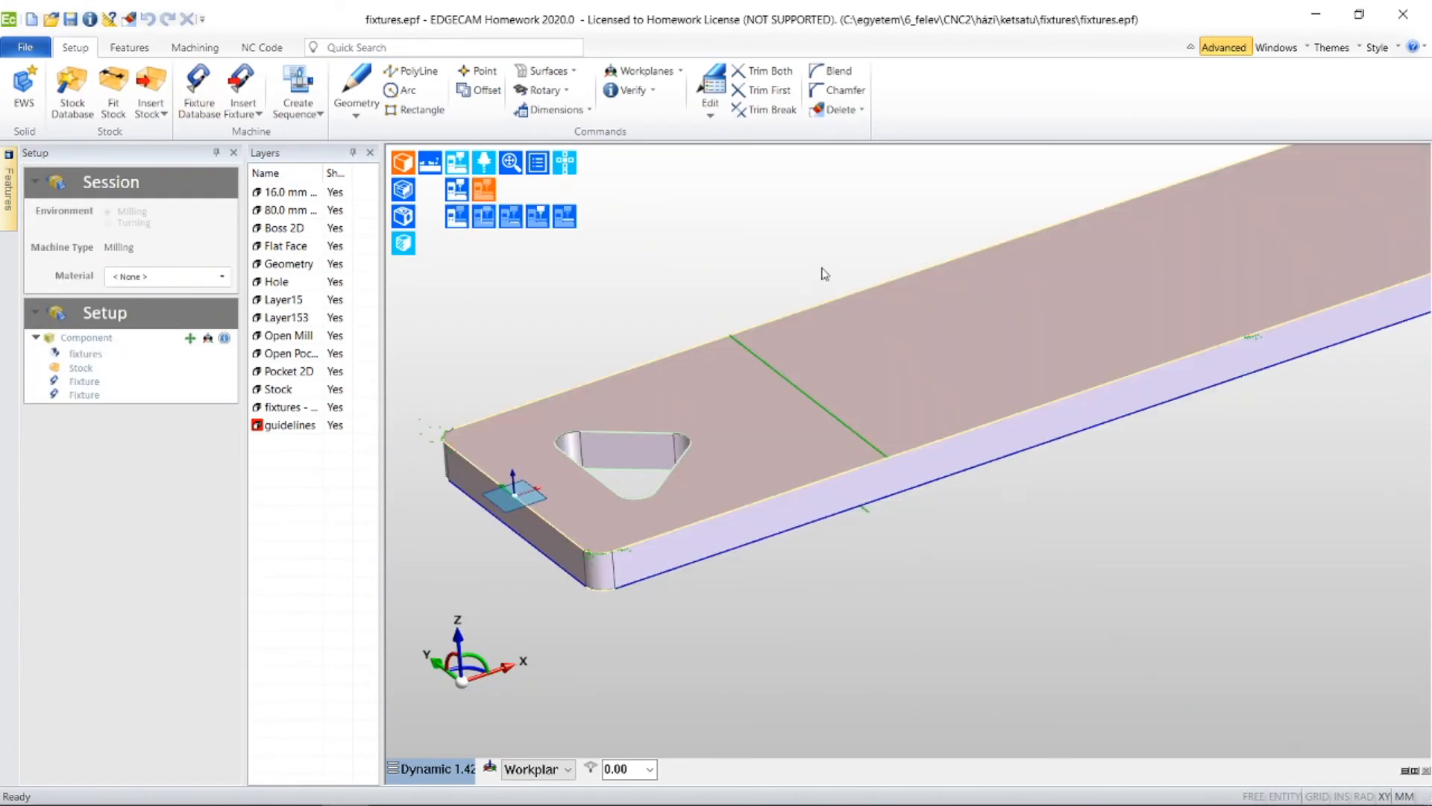
# - Examine the turned-over part, its triangular pocket and the guidelines from several angles
pyautogui.moveTo(790, 217); pyautogui.dragTo(653, 292, button='middle')
pyautogui.scroll(-2, 646, 303)
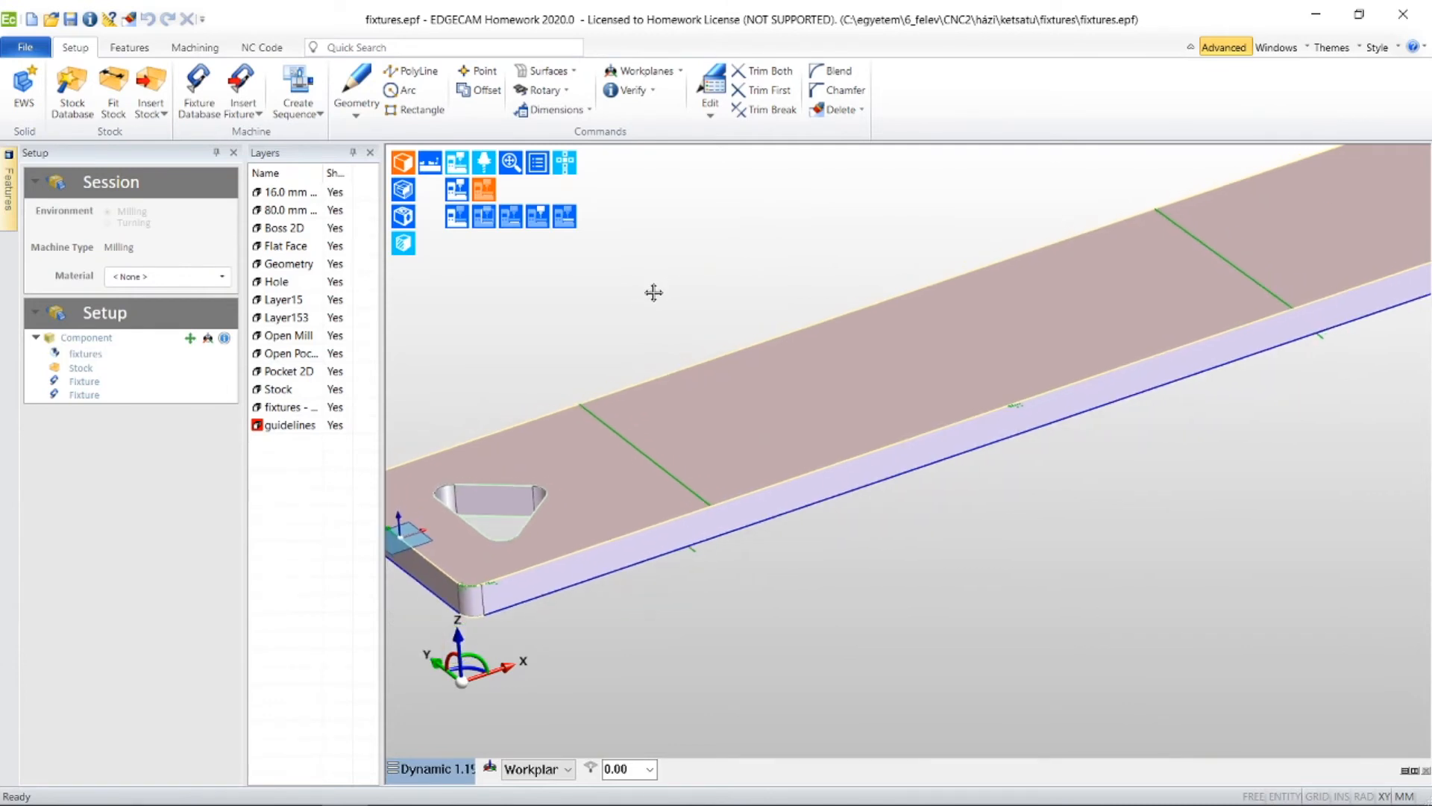
pyautogui.moveTo(744, 528); pyautogui.dragTo(857, 588, button='middle')
pyautogui.moveTo(728, 469); pyautogui.dragTo(801, 386, button='middle')
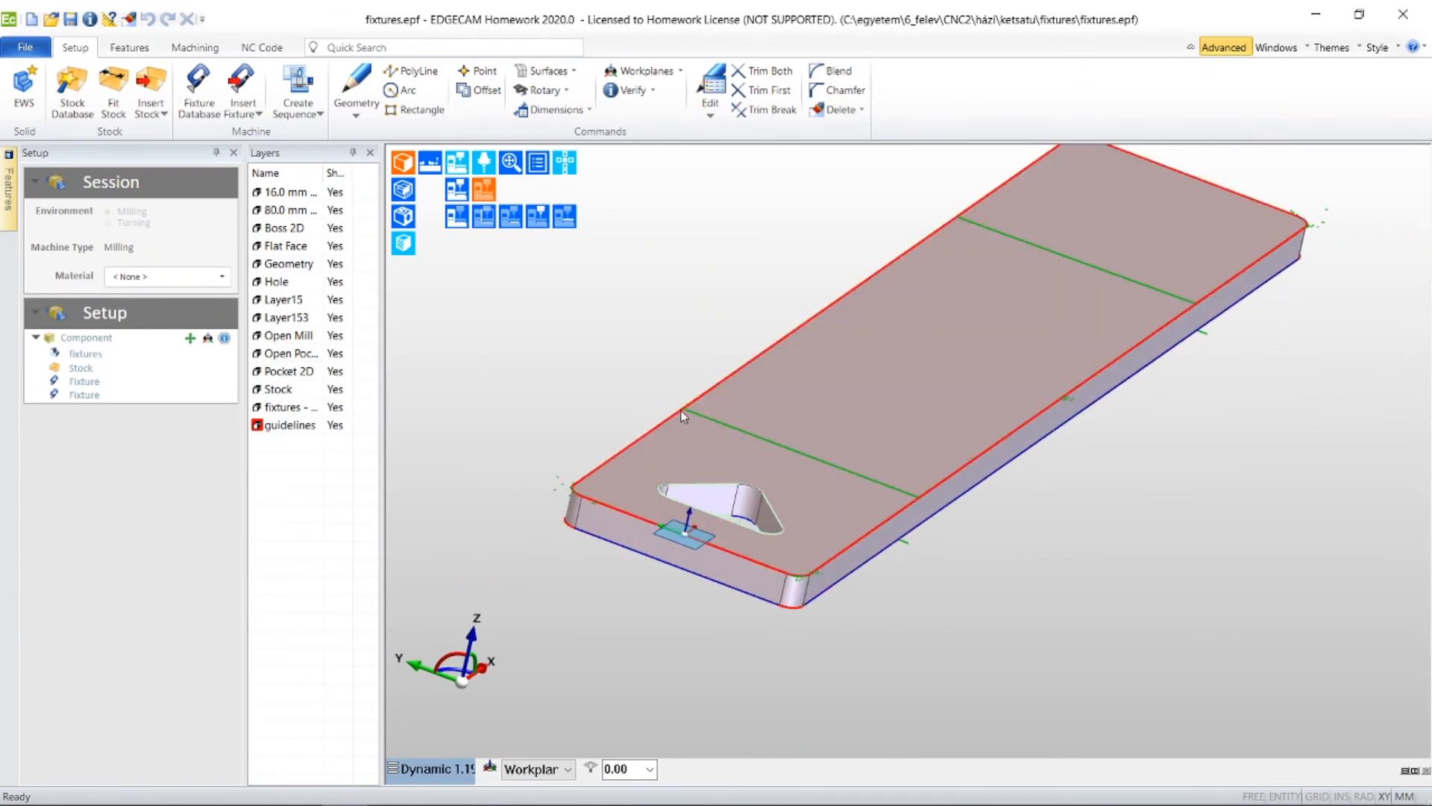
pyautogui.moveTo(996, 497); pyautogui.dragTo(944, 498, button='middle')
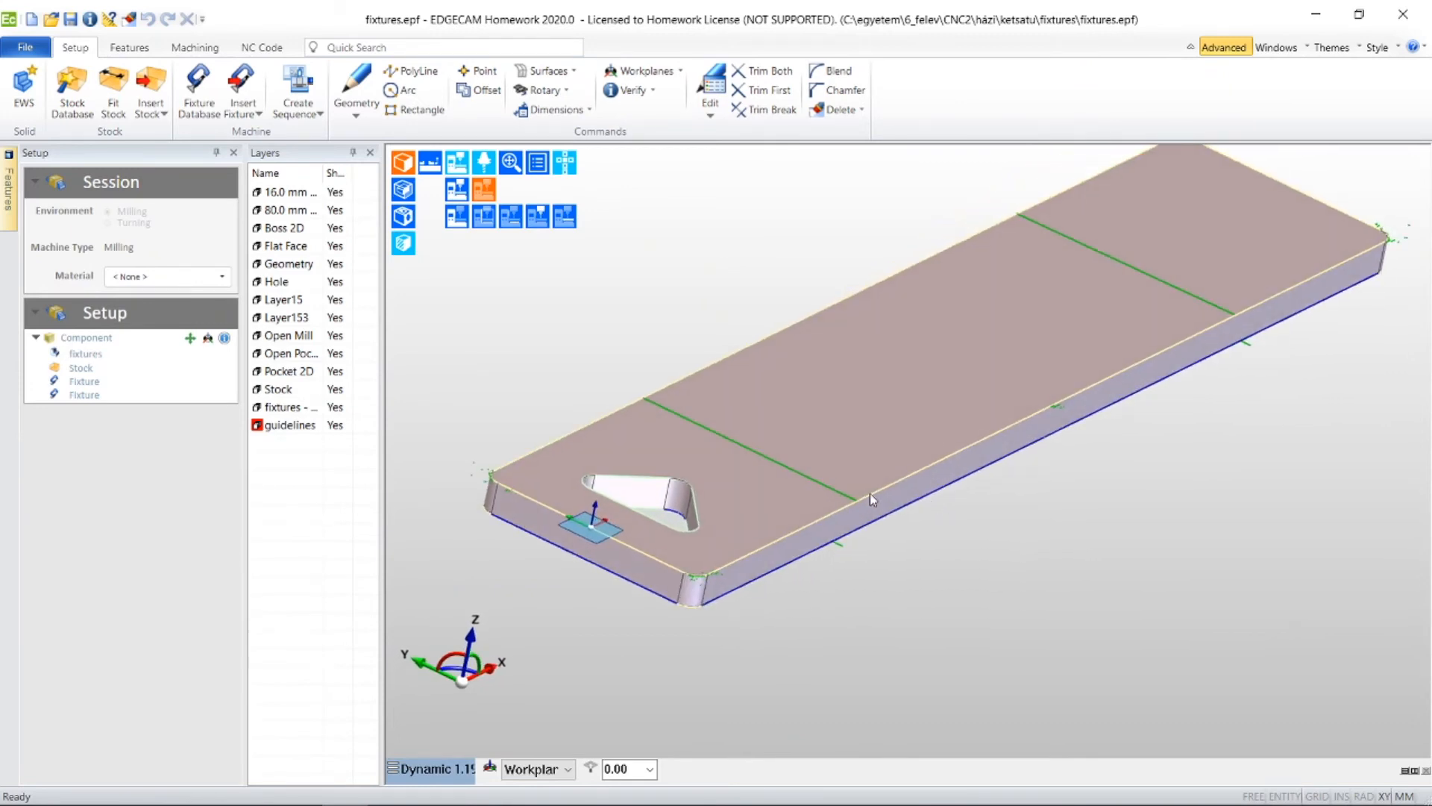
pyautogui.moveTo(1207, 436); pyautogui.dragTo(1064, 449, button='middle')
pyautogui.scroll(-2, 1062, 448)
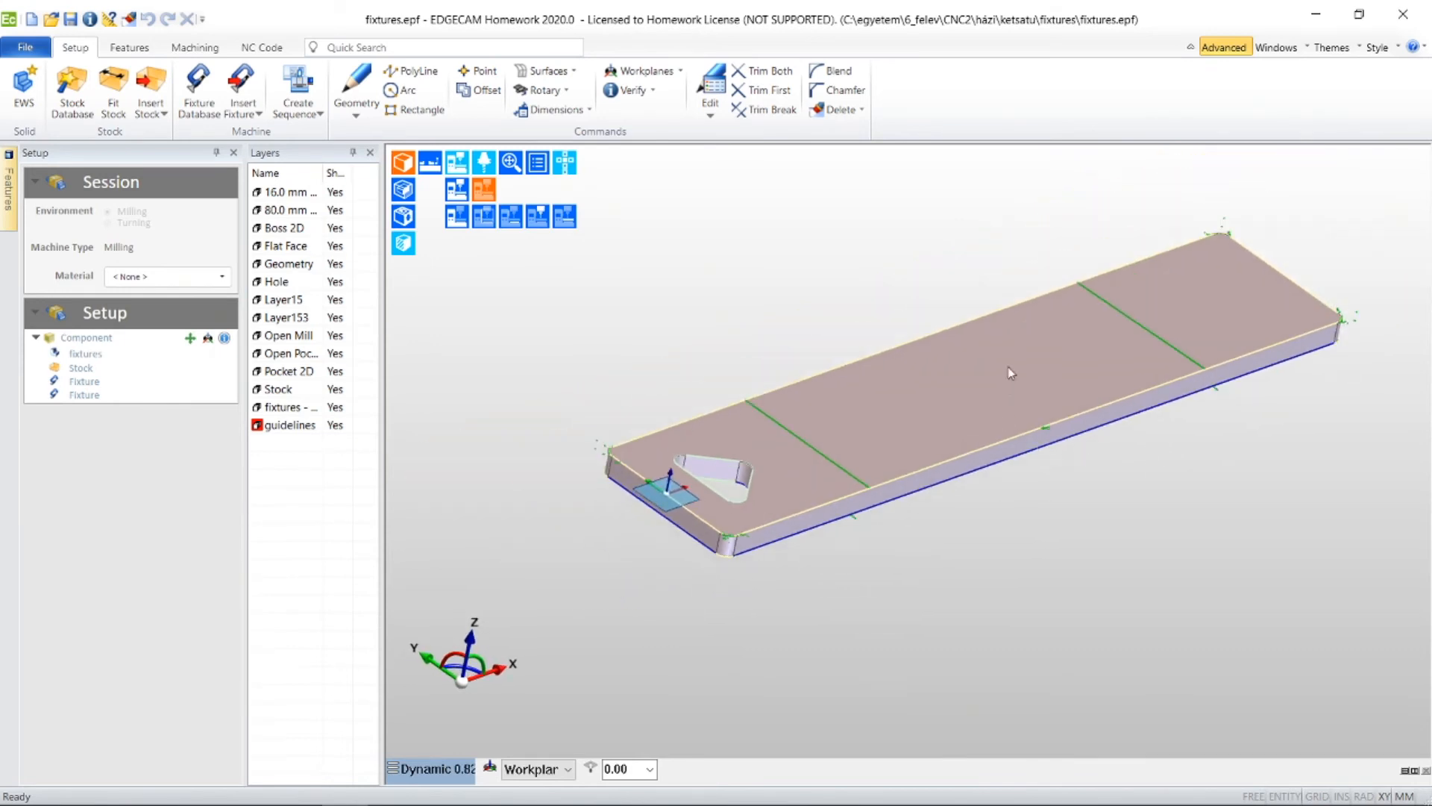
pyautogui.moveTo(847, 261); pyautogui.dragTo(762, 263, button='middle')
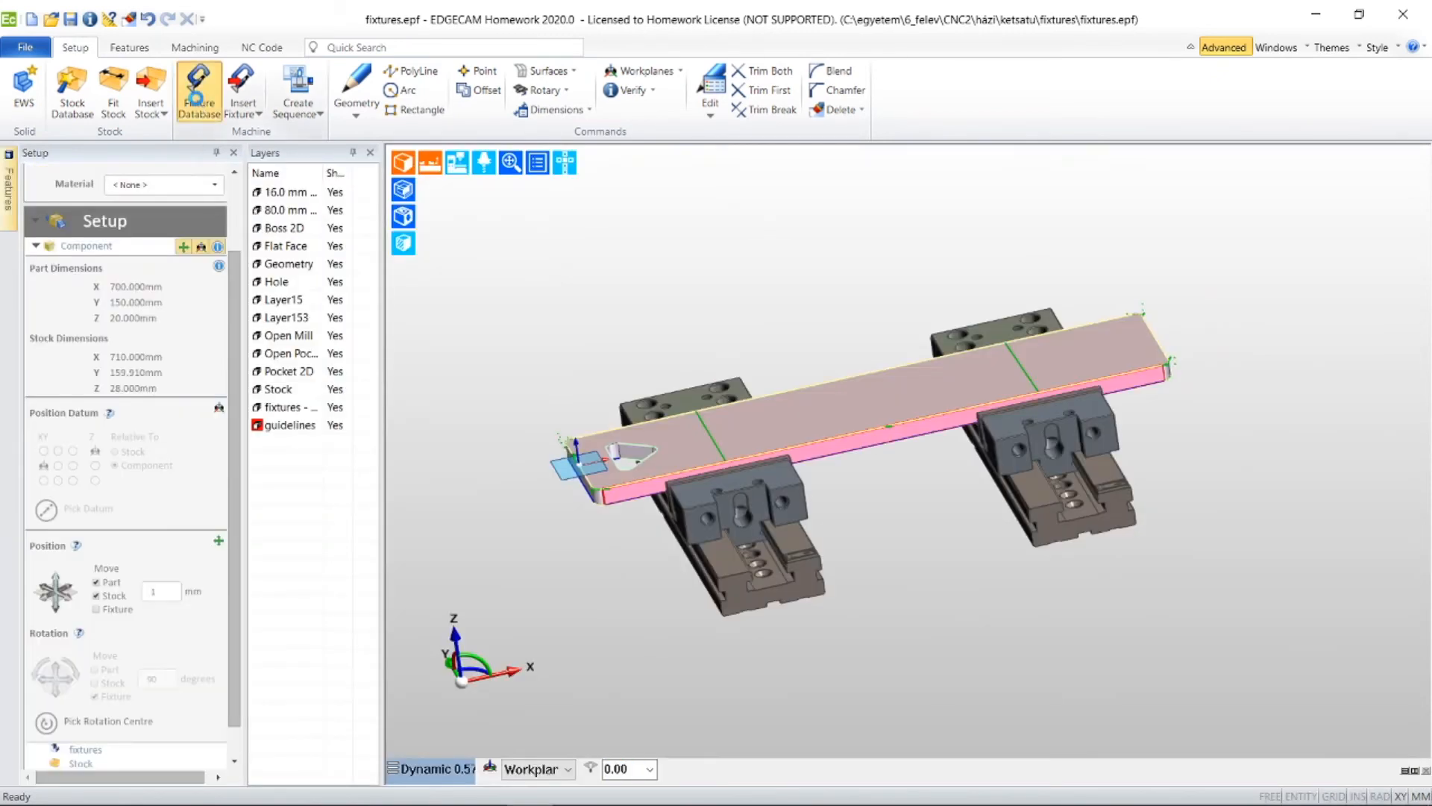
# - Remove the current fixtures and choose a Gerardi Vice at 0° rotation with a 34 mm stock seating height
pyautogui.click(199, 104)
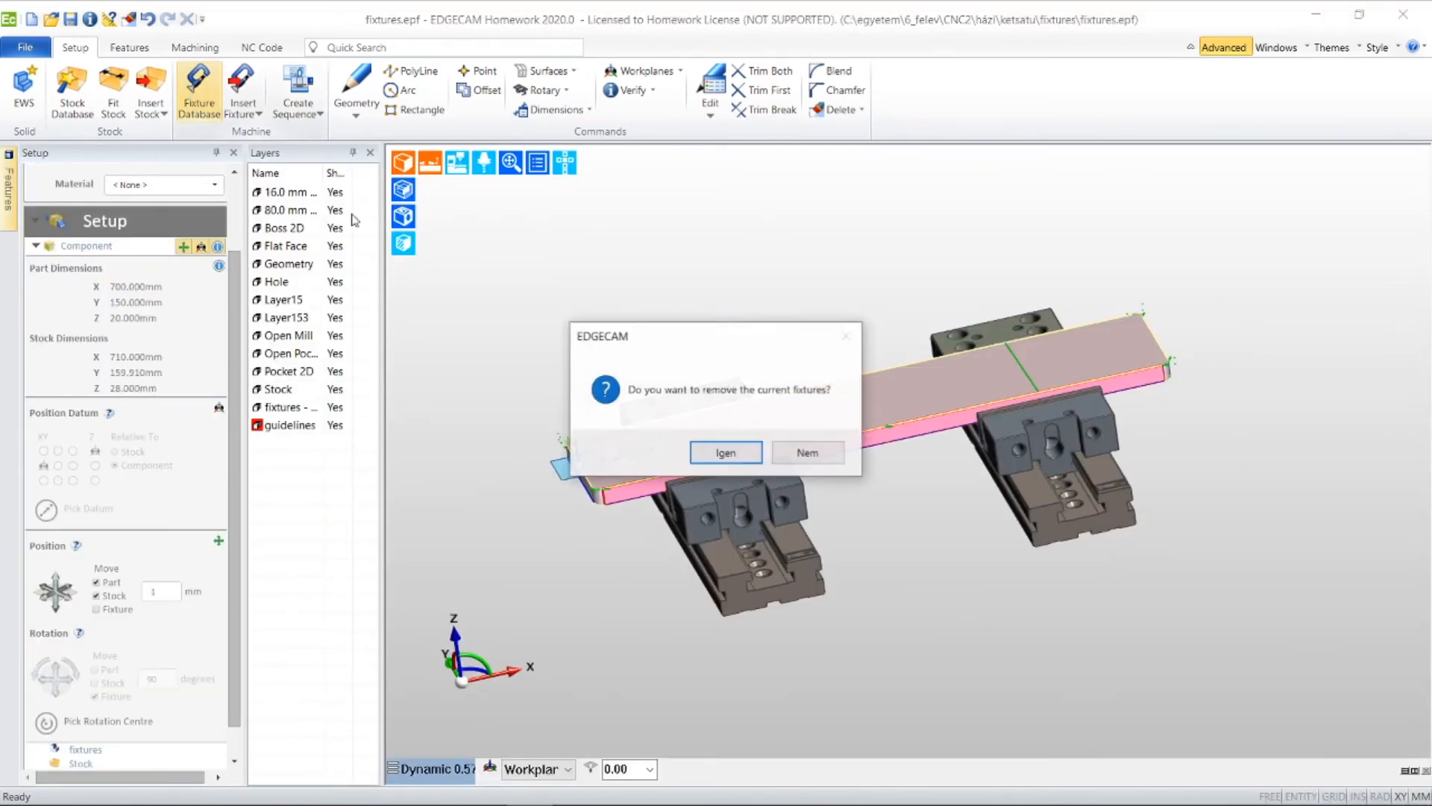
pyautogui.click(726, 453)
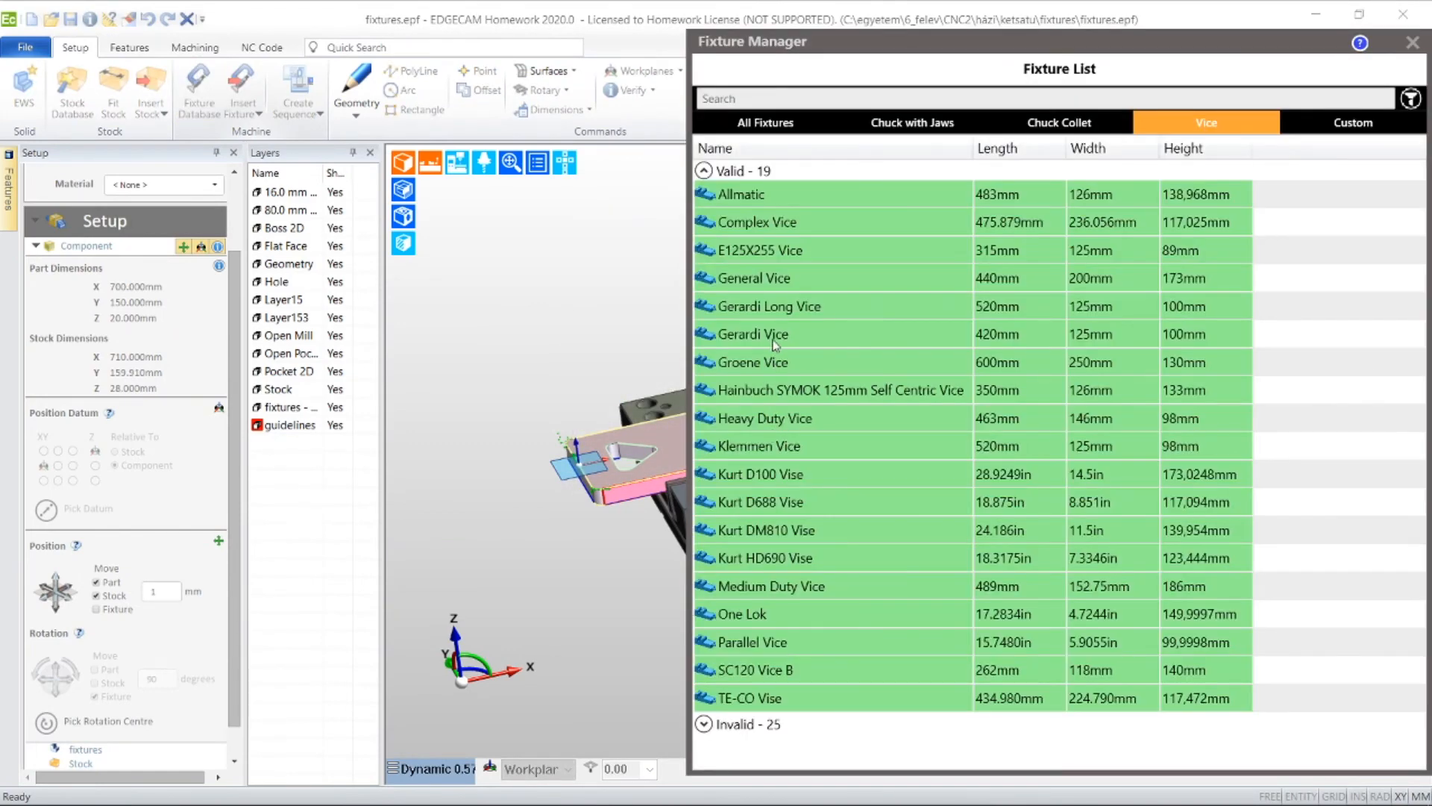
pyautogui.click(776, 343)
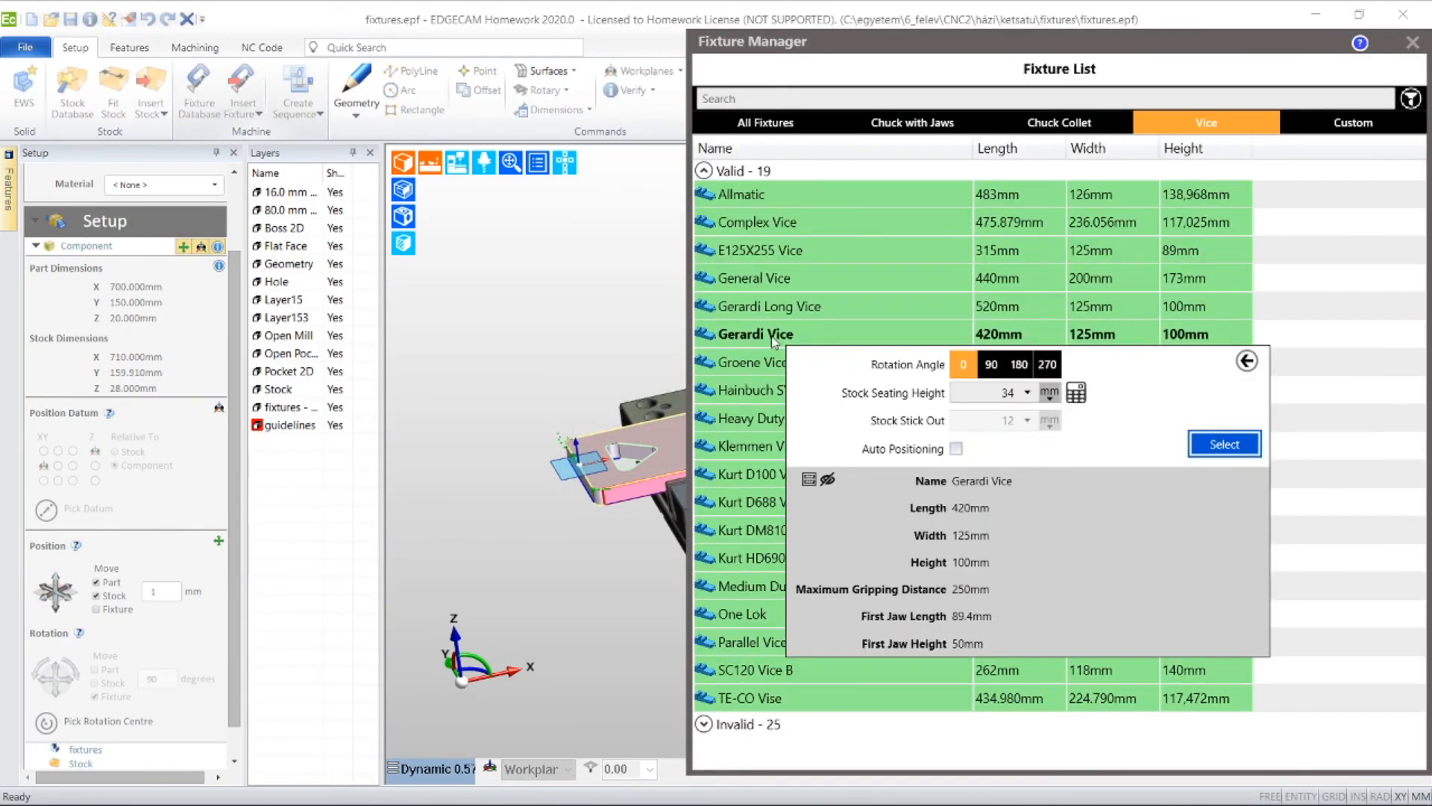
pyautogui.click(1192, 446)
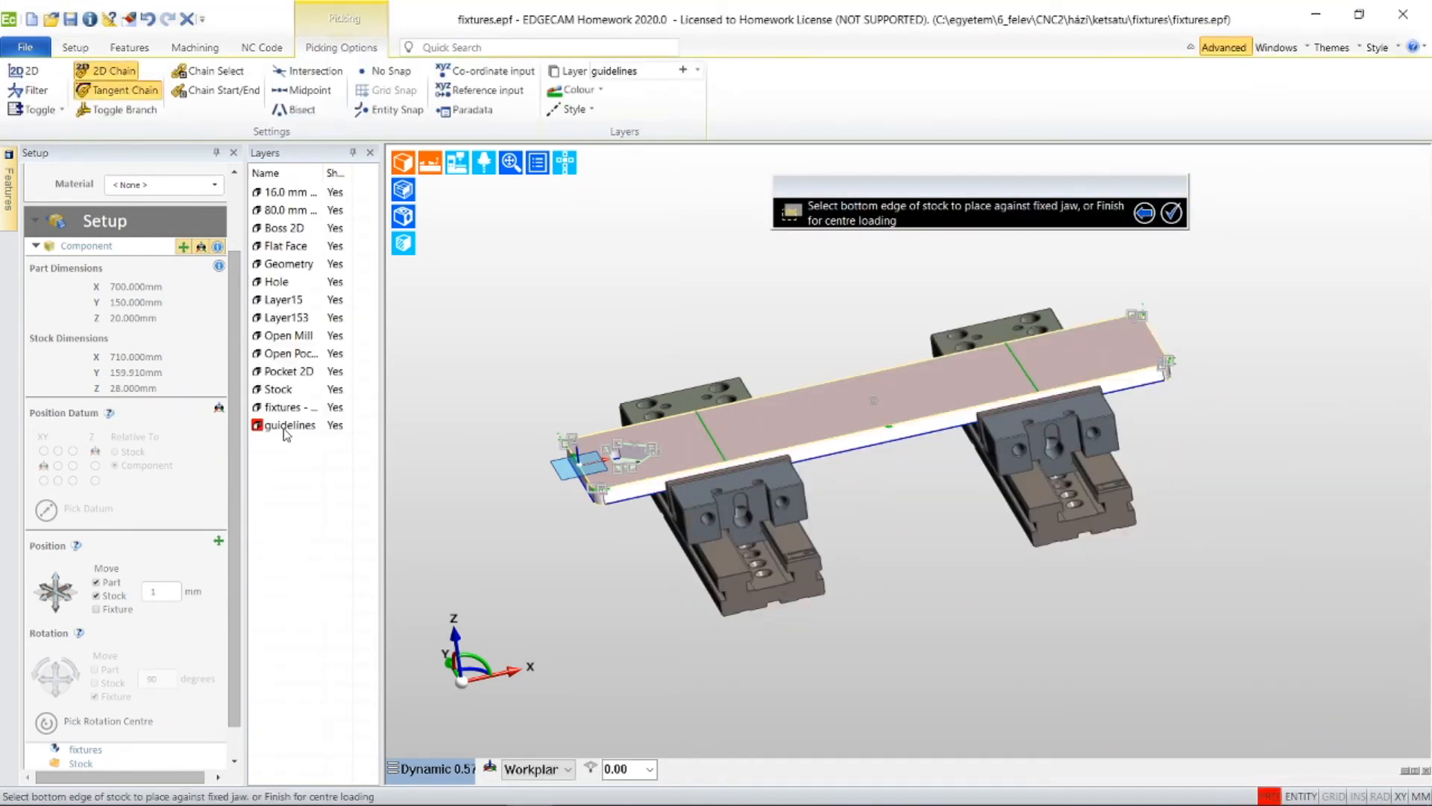
# - Isolate the guidelines layer and place the vice's fixed and movable jaws against the opposite ends of the guideline nearest the workplane, hiding fixtures while picking
pyautogui.rightClick(285, 433)
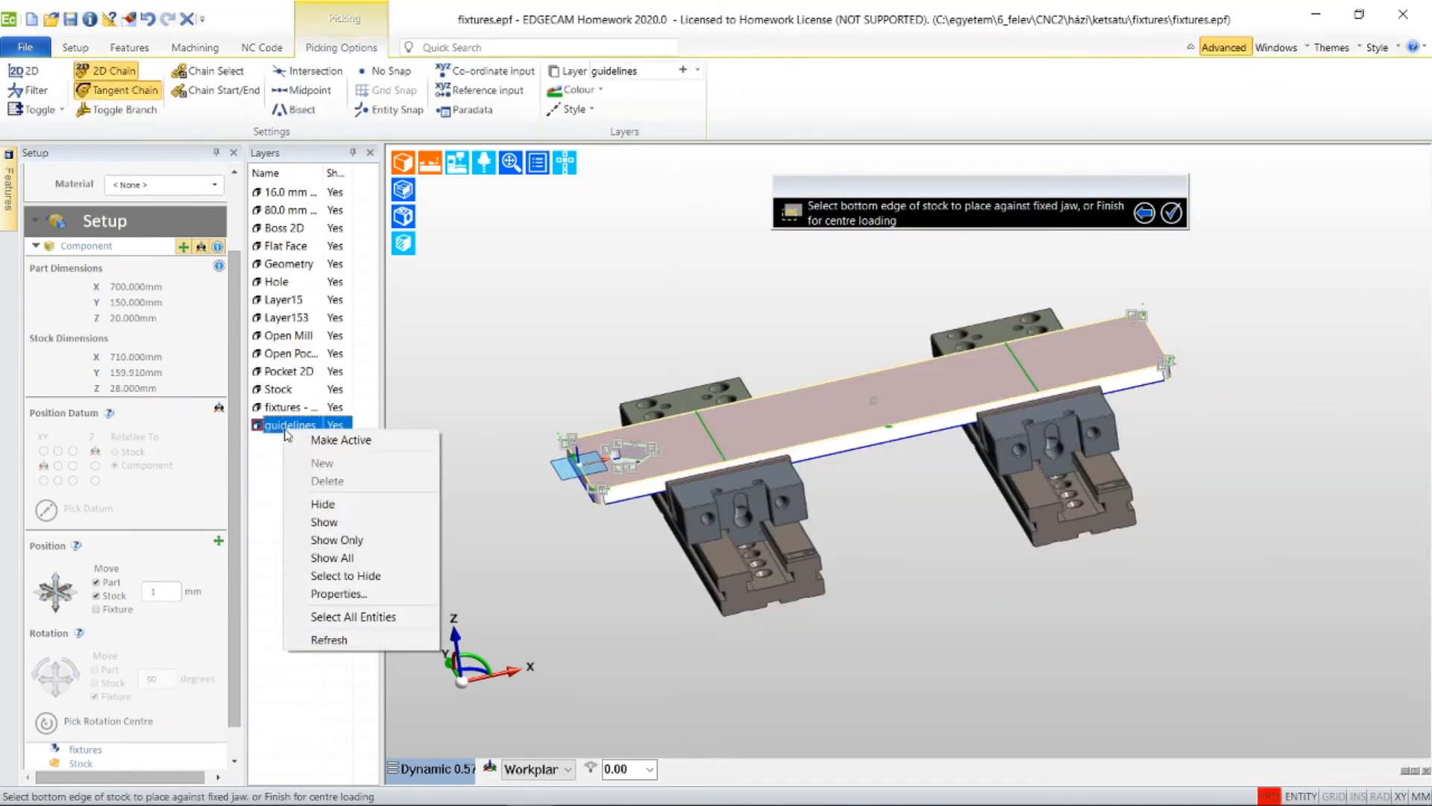
pyautogui.click(367, 540)
pyautogui.scroll(3, 670, 448)
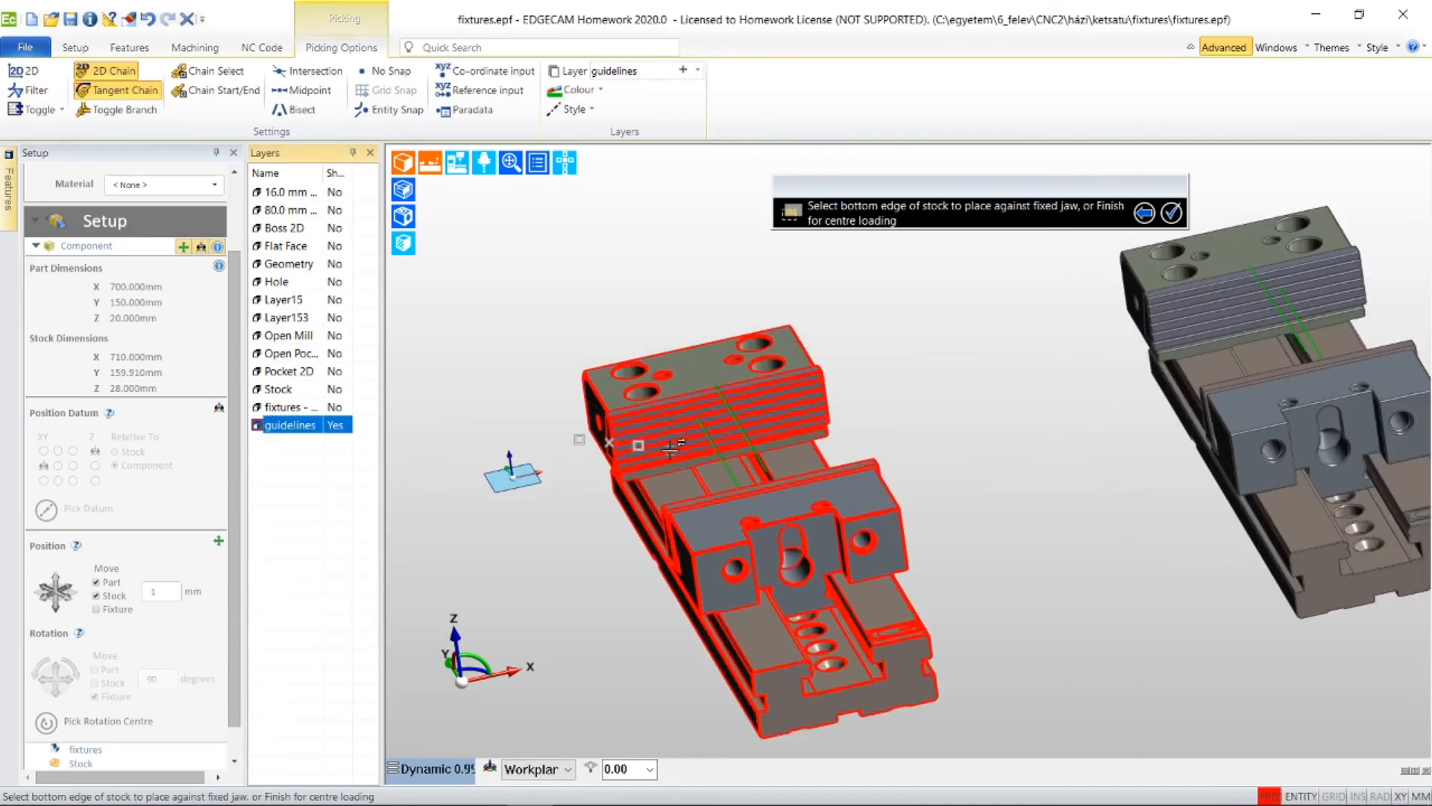
pyautogui.click(430, 163)
pyautogui.click(714, 384)
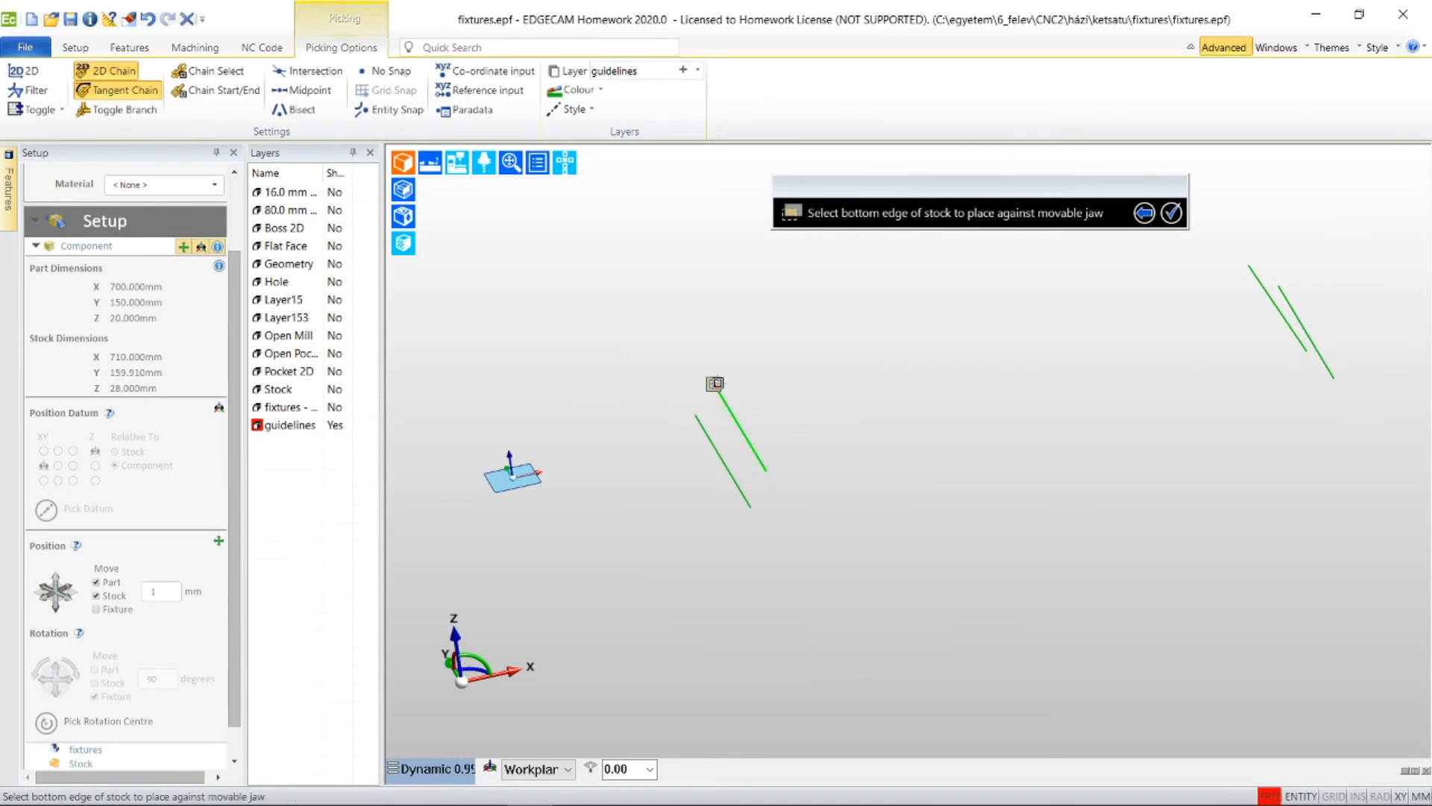
pyautogui.click(764, 470)
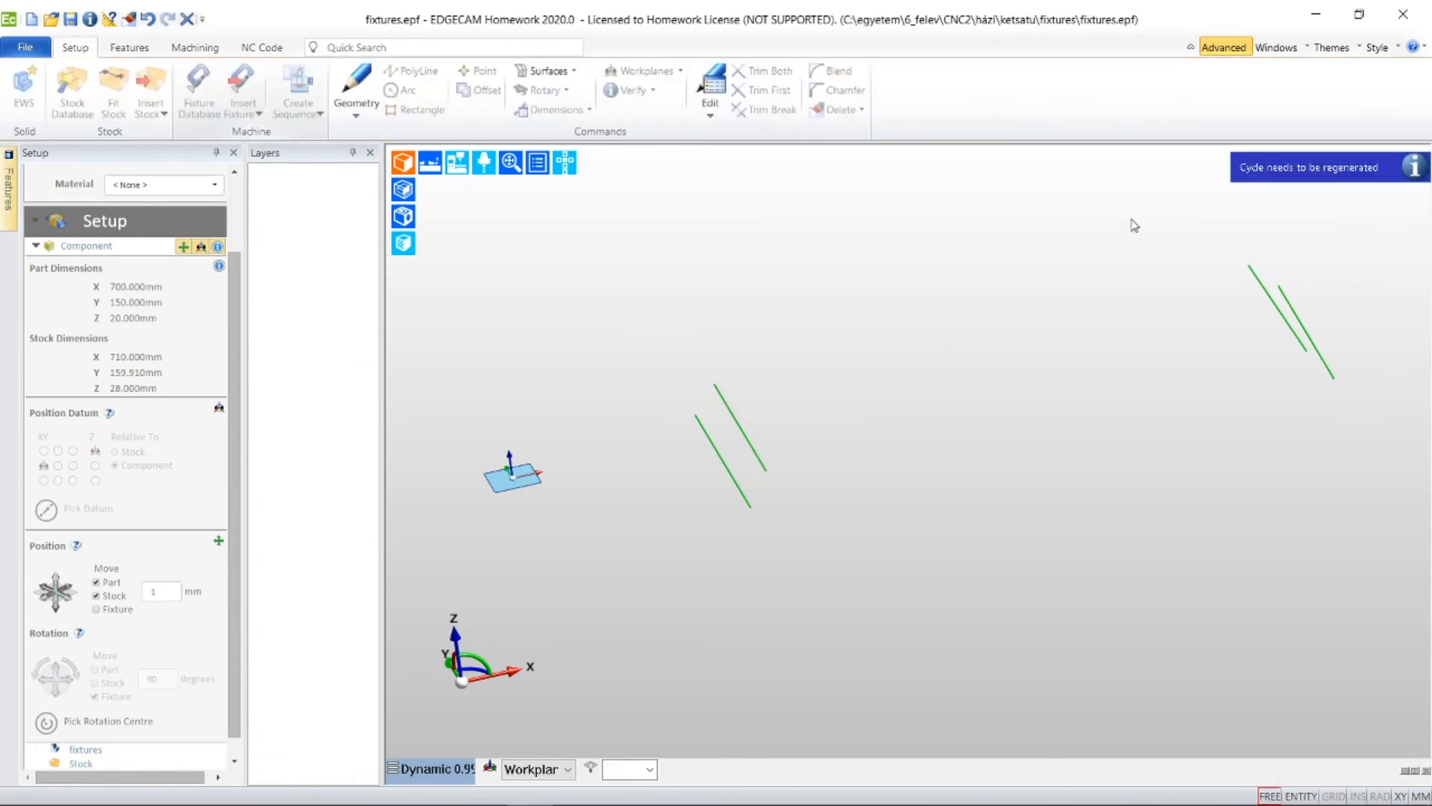
pyautogui.click(430, 162)
pyautogui.scroll(-2, 773, 318)
pyautogui.moveTo(773, 318); pyautogui.dragTo(821, 371, button='middle')
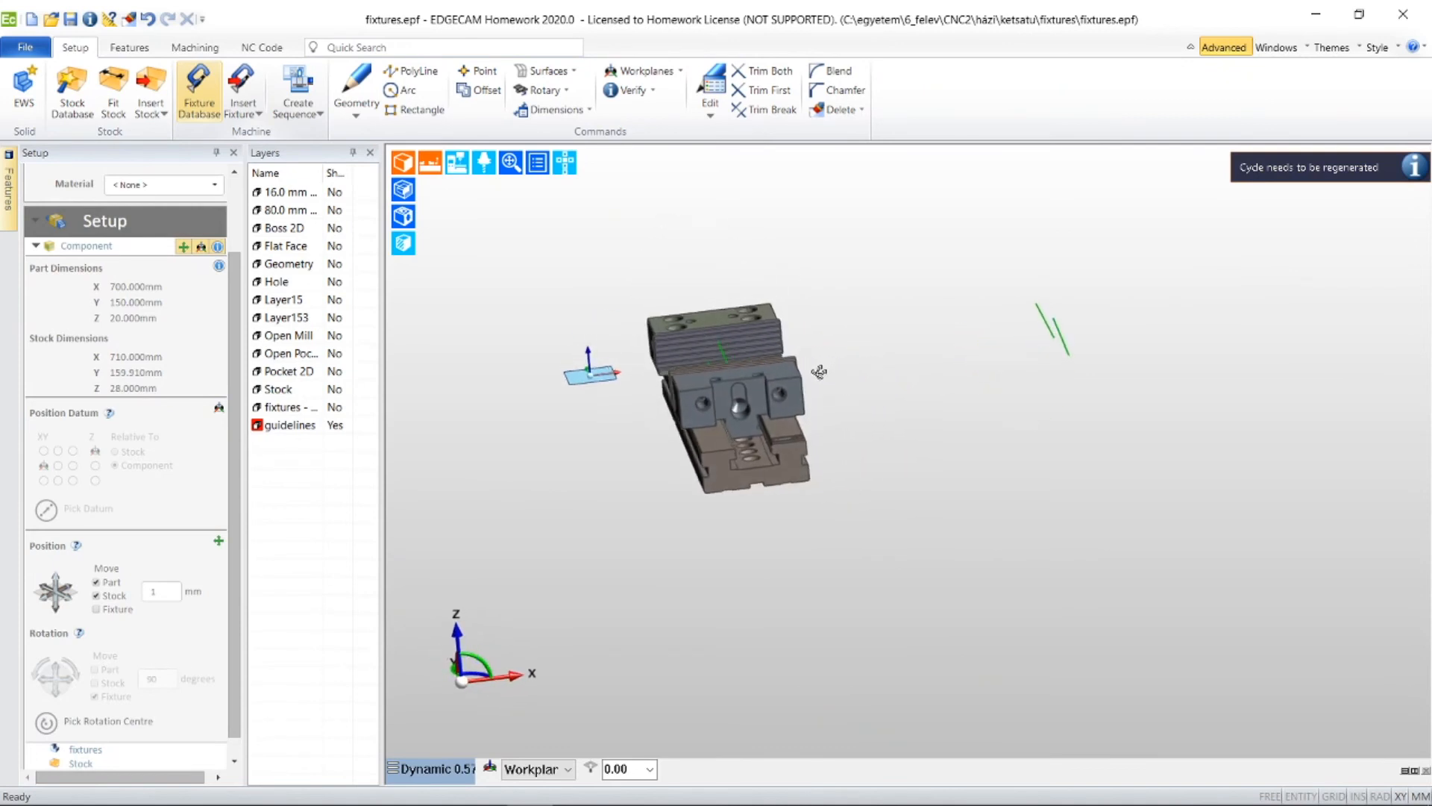
# - Edit the new sequence's Update Fixtures instruction to add the placed vice, with collision checks kept and 5 mm fixture offsets
pyautogui.click(219, 51)
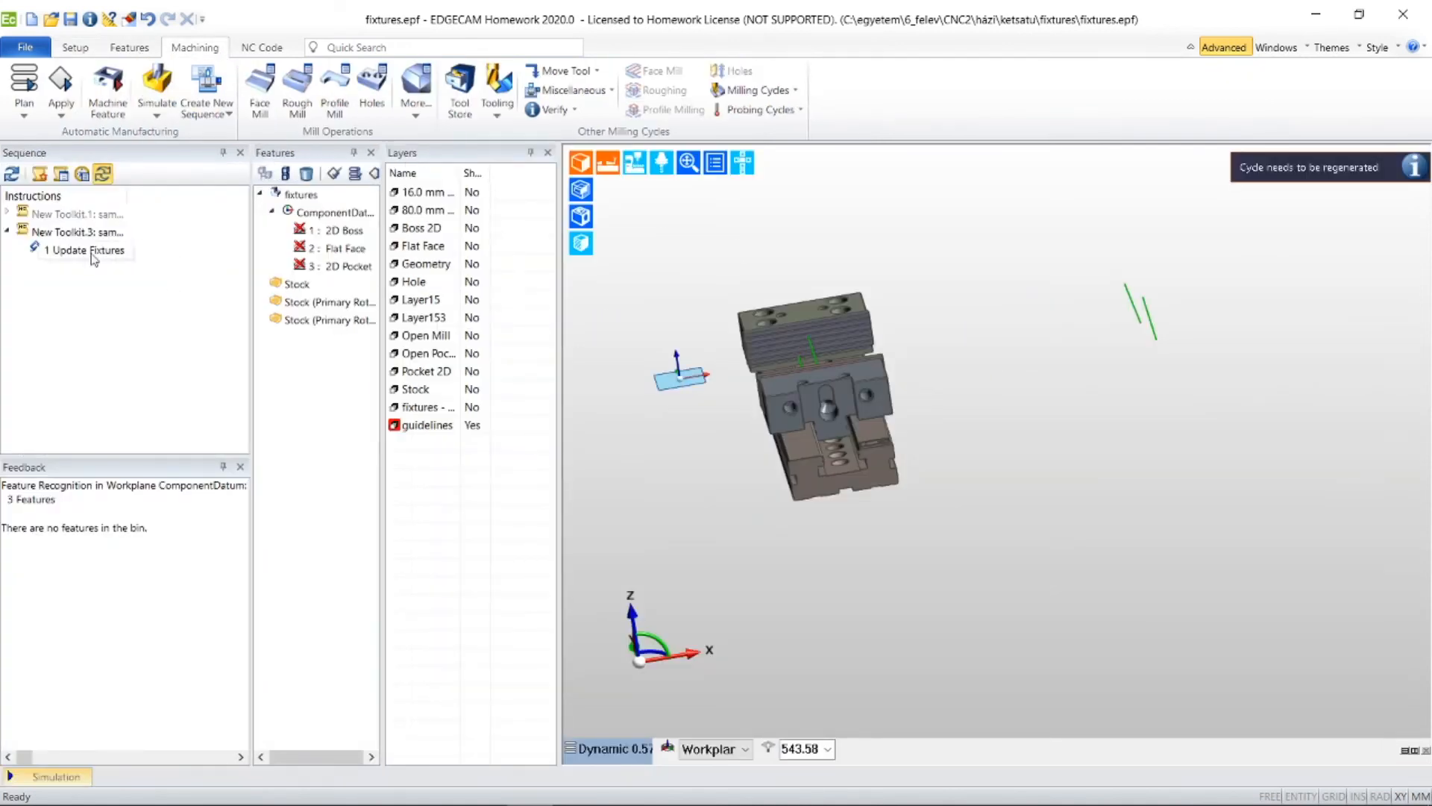
pyautogui.rightClick(93, 258)
pyautogui.click(198, 268)
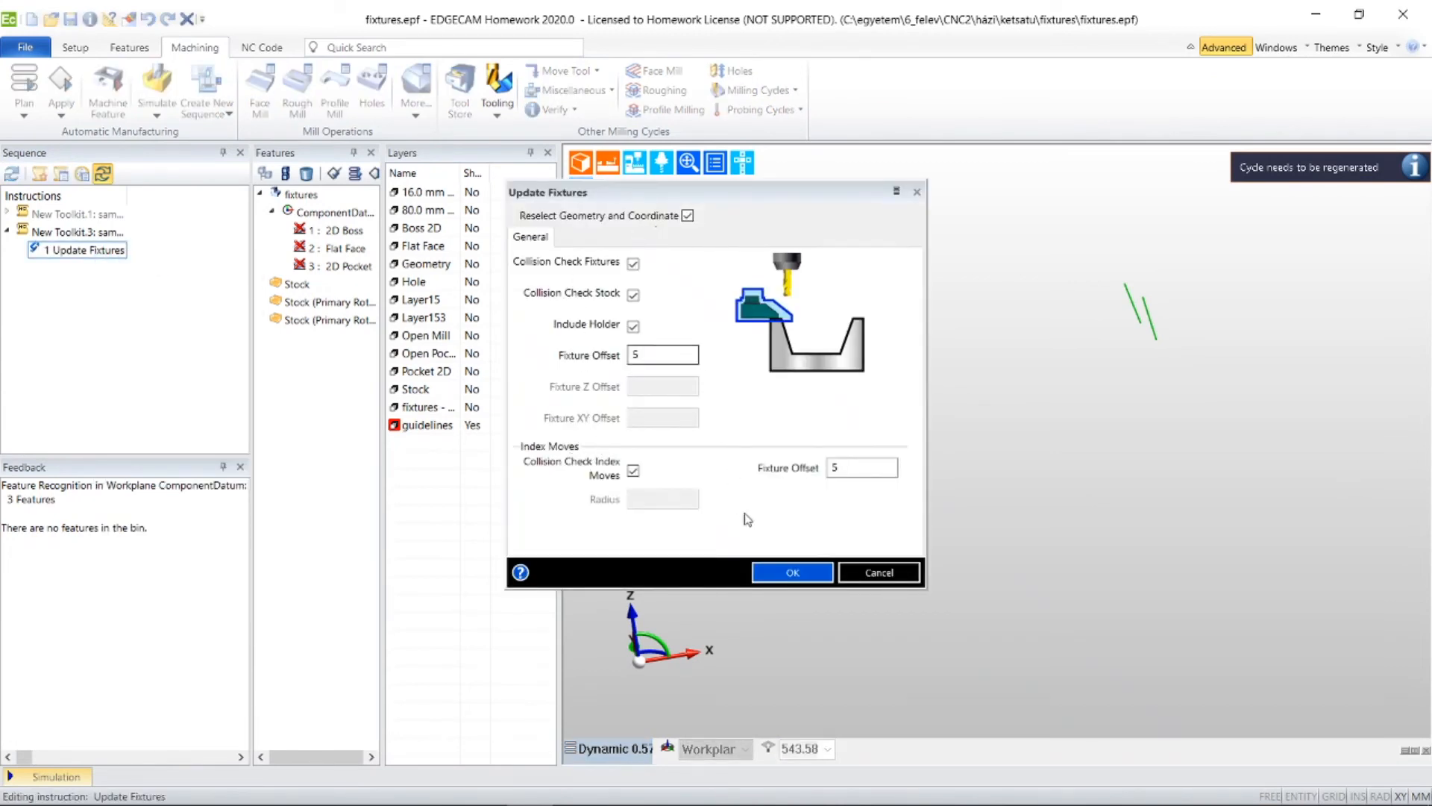
pyautogui.click(789, 574)
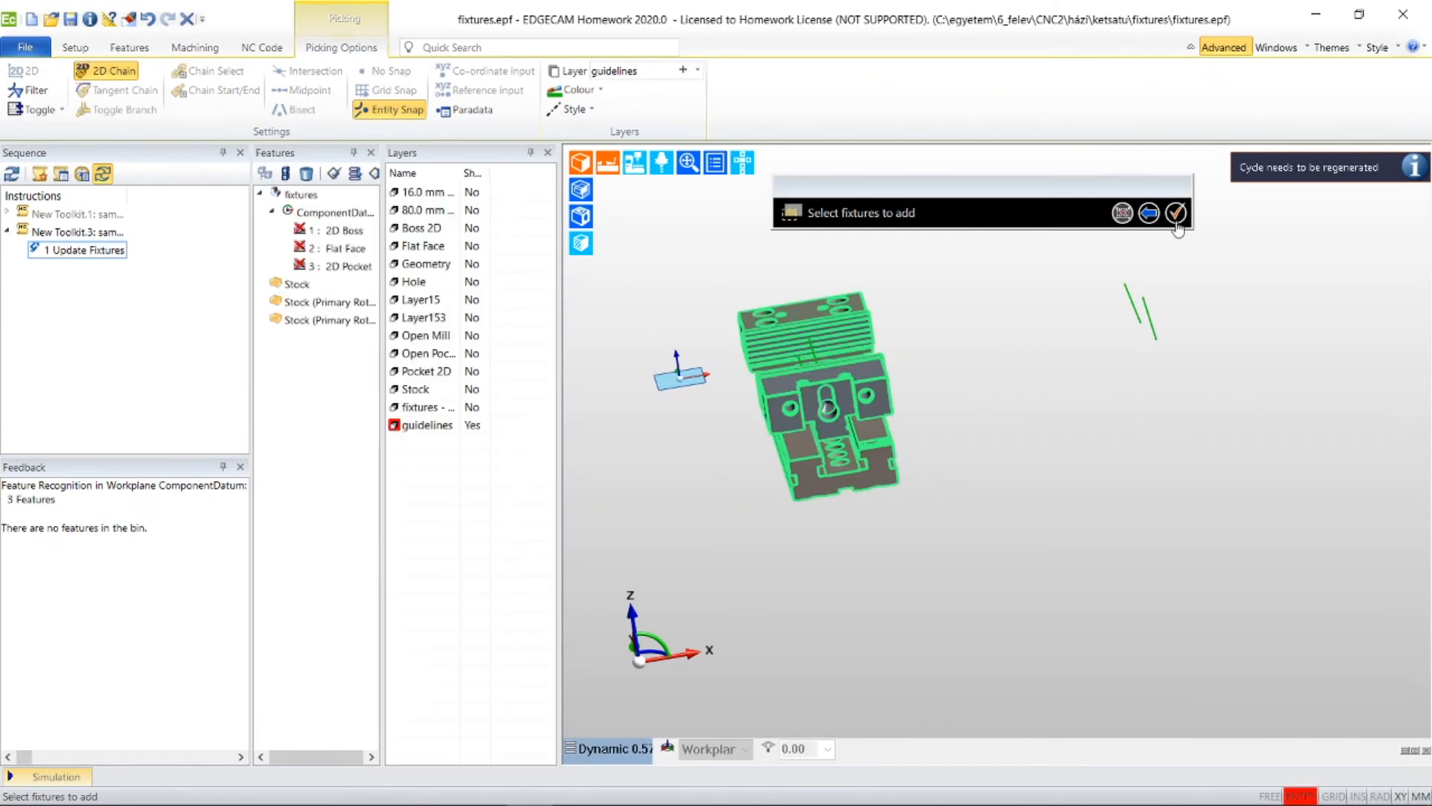
pyautogui.click(1176, 213)
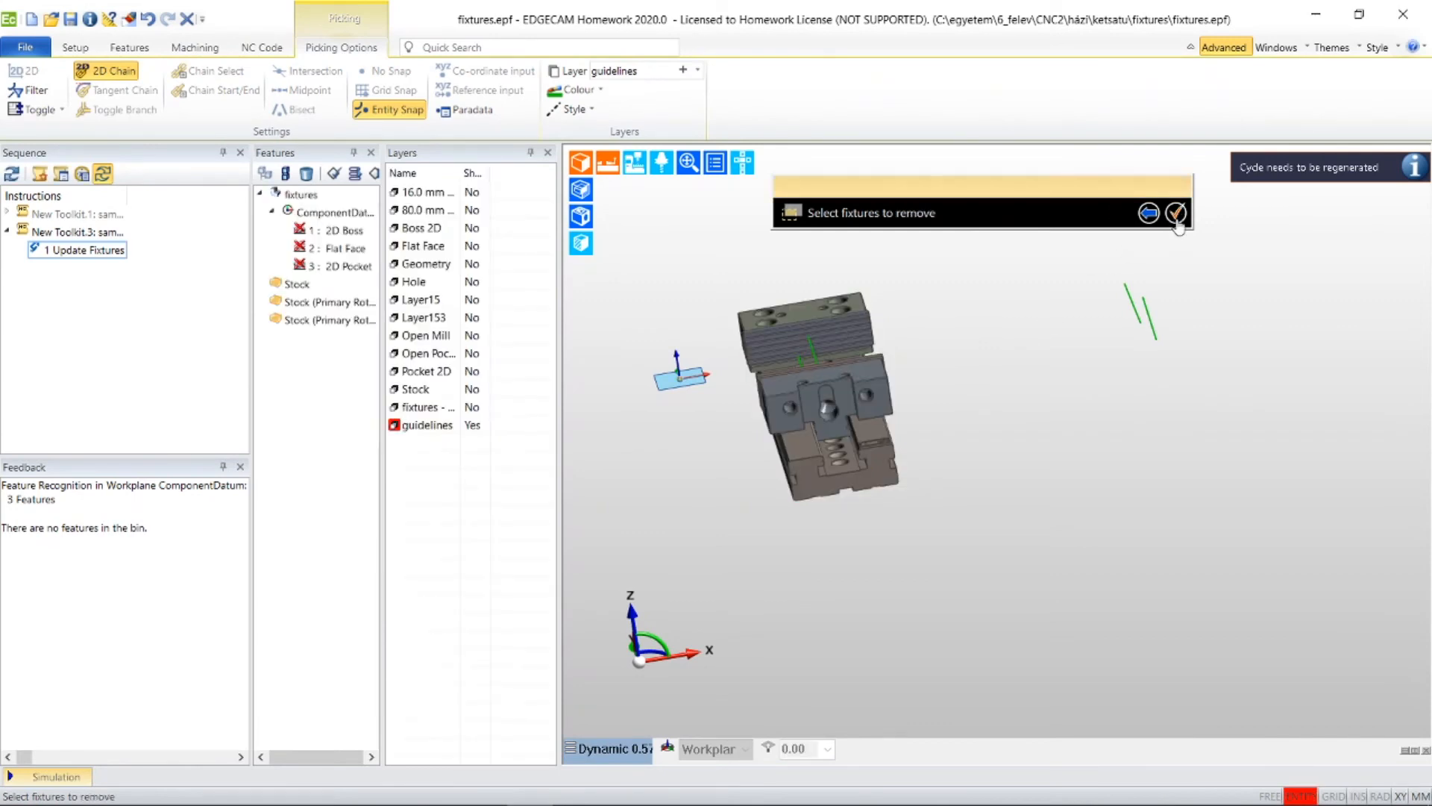
# - Keep the current vice and add a second Gerardi Vice, at 0° and 34 mm seating height, on the guideline farther from the workplane
pyautogui.click(74, 47)
pyautogui.click(191, 93)
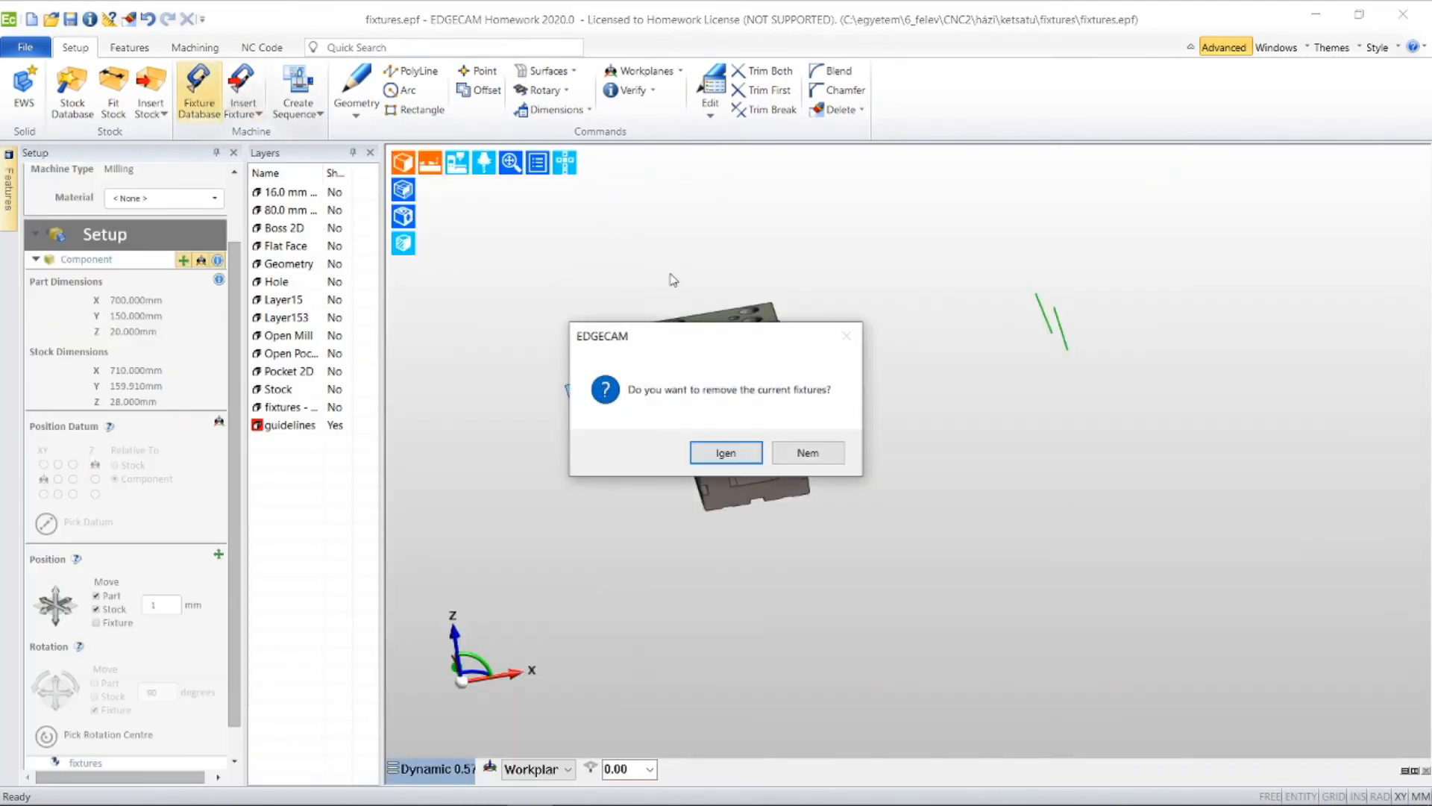
pyautogui.click(826, 460)
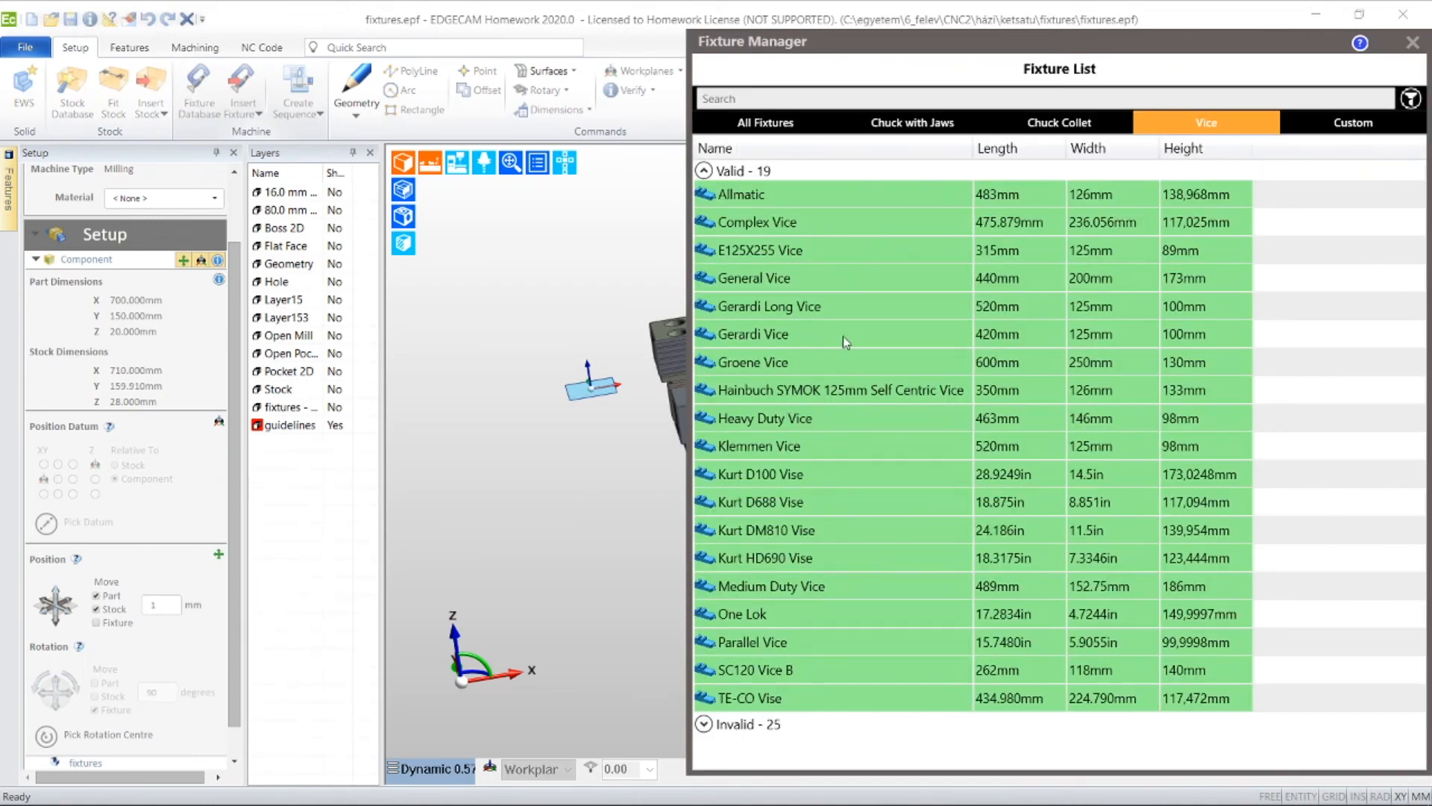
pyautogui.click(764, 332)
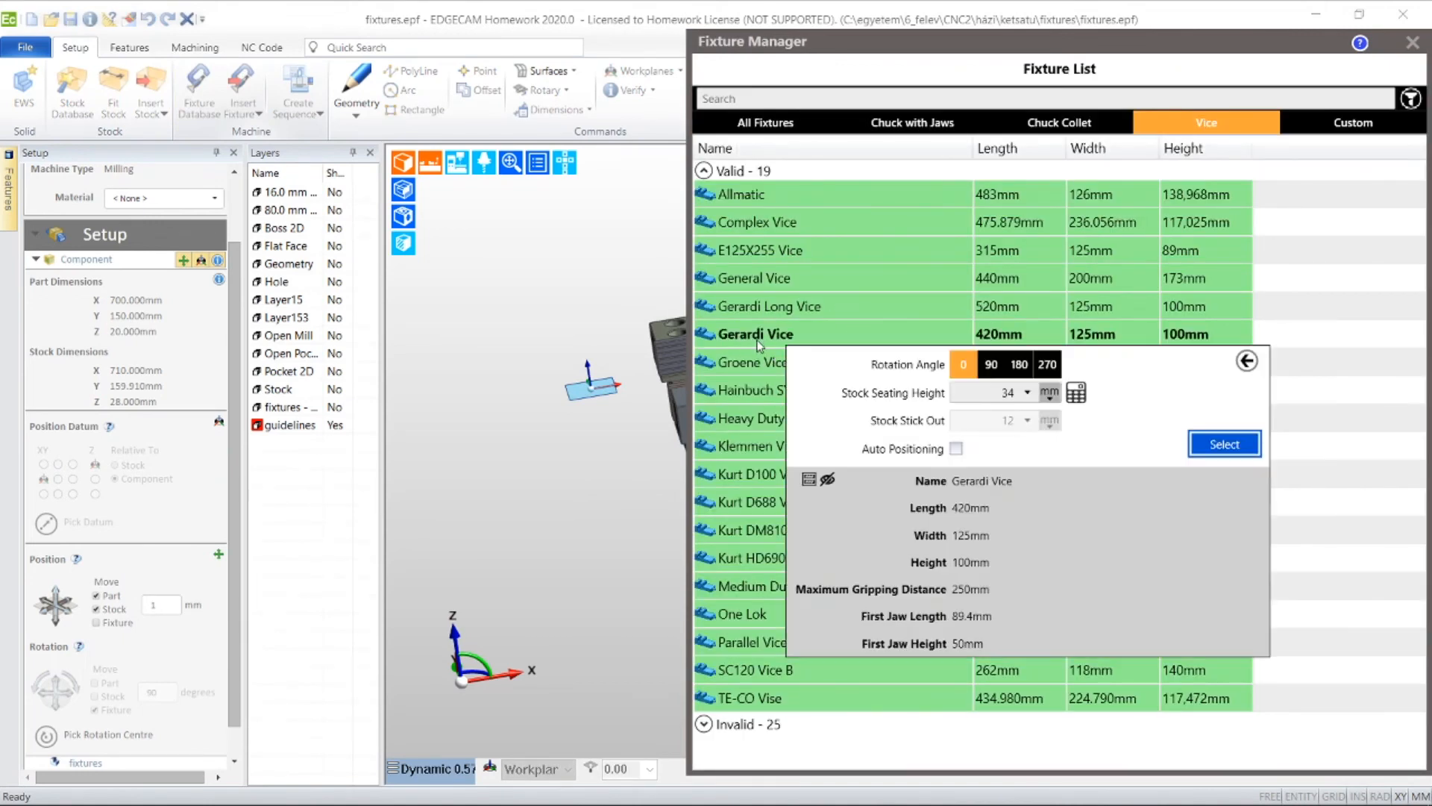
pyautogui.click(1224, 444)
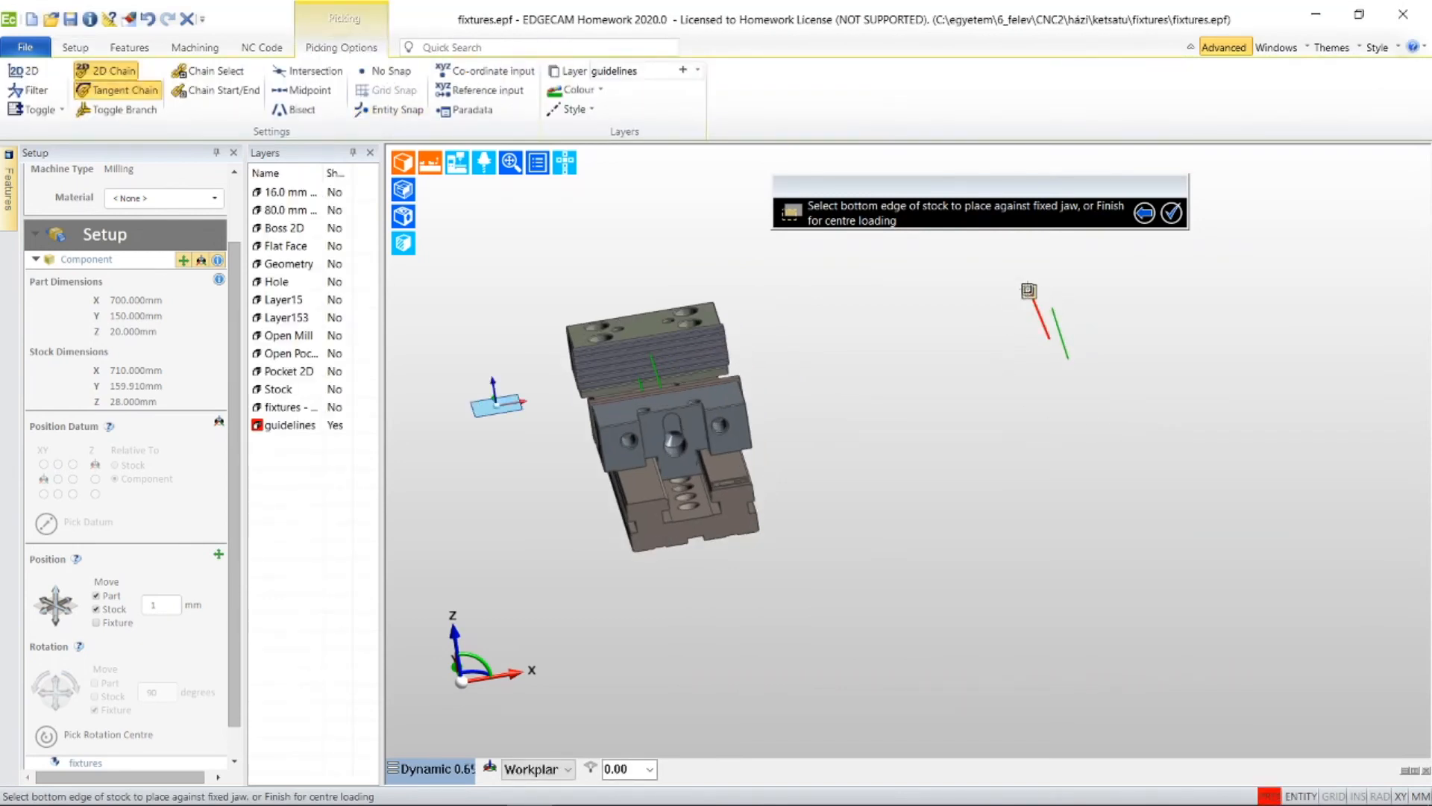
pyautogui.click(1028, 290)
pyautogui.click(1172, 215)
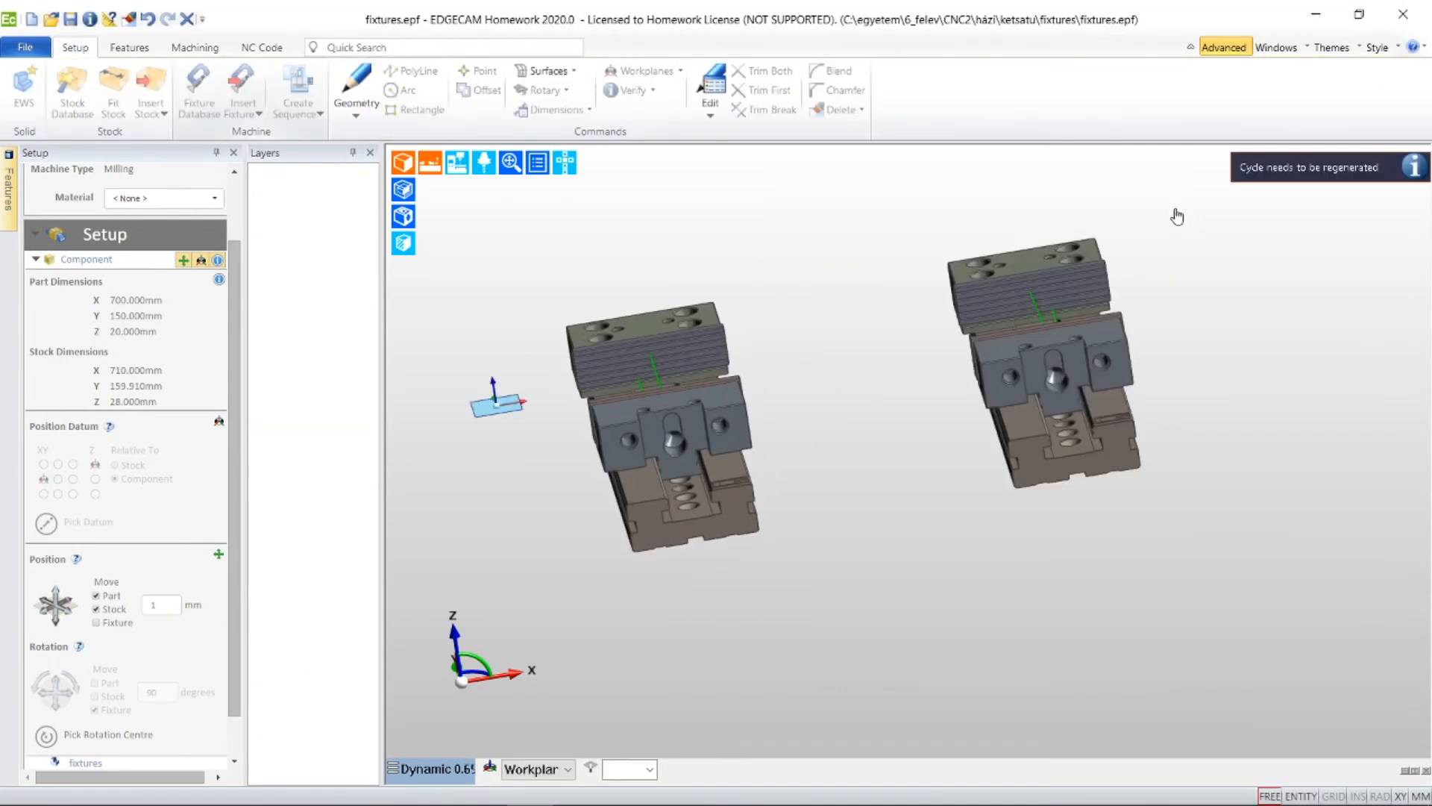
# - Edit the Update Fixtures instruction to add both vices and remove none
pyautogui.click(195, 47)
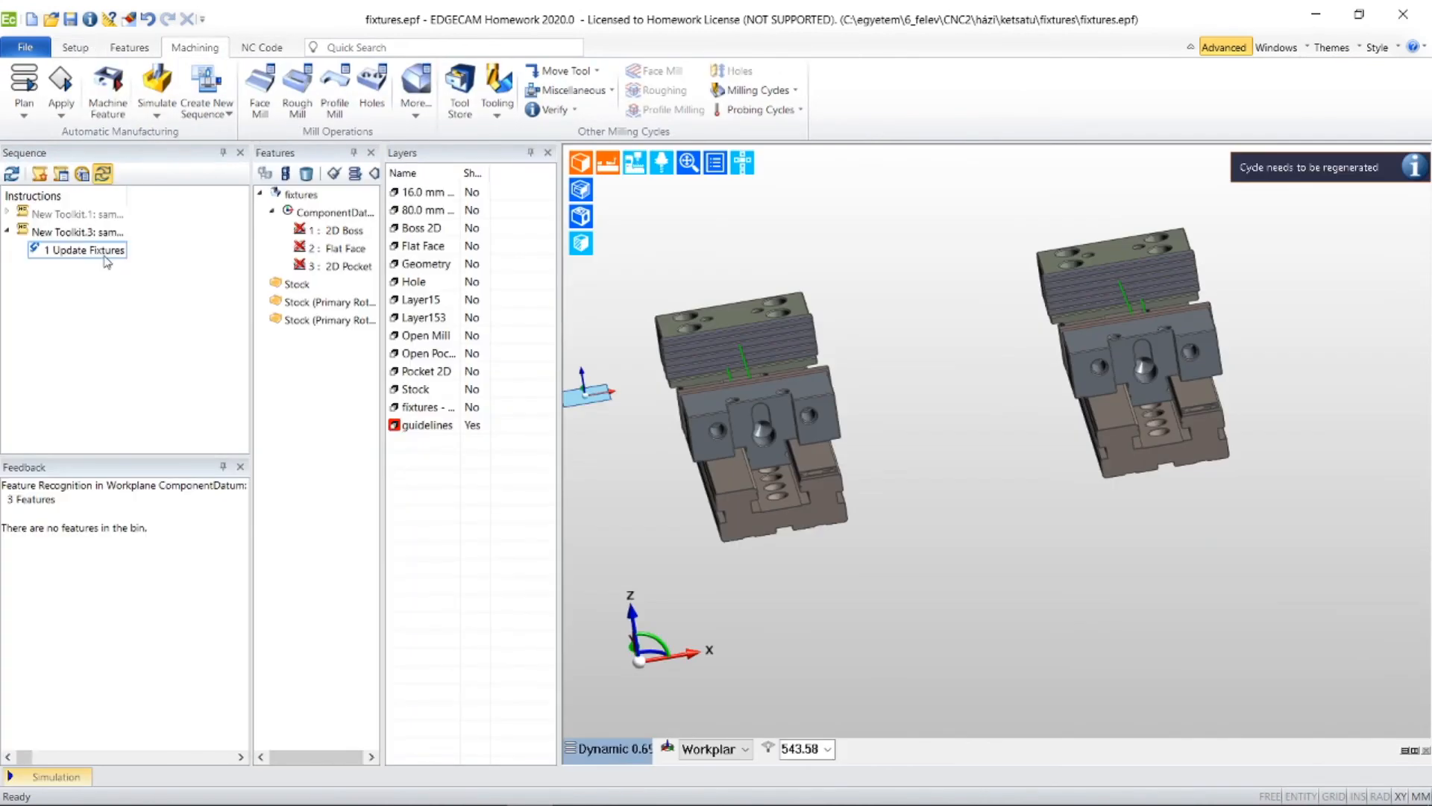
pyautogui.rightClick(106, 254)
pyautogui.click(128, 258)
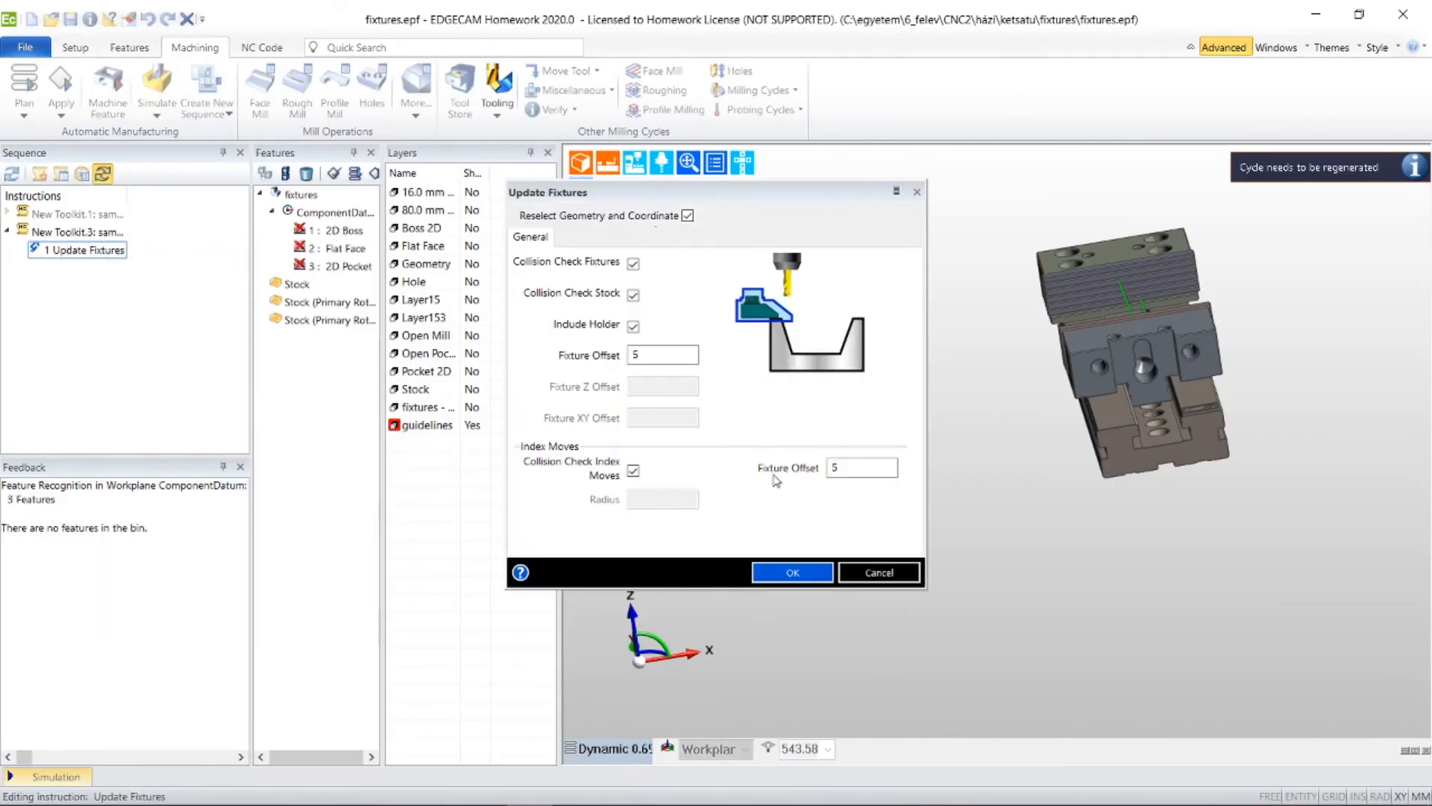
pyautogui.click(792, 572)
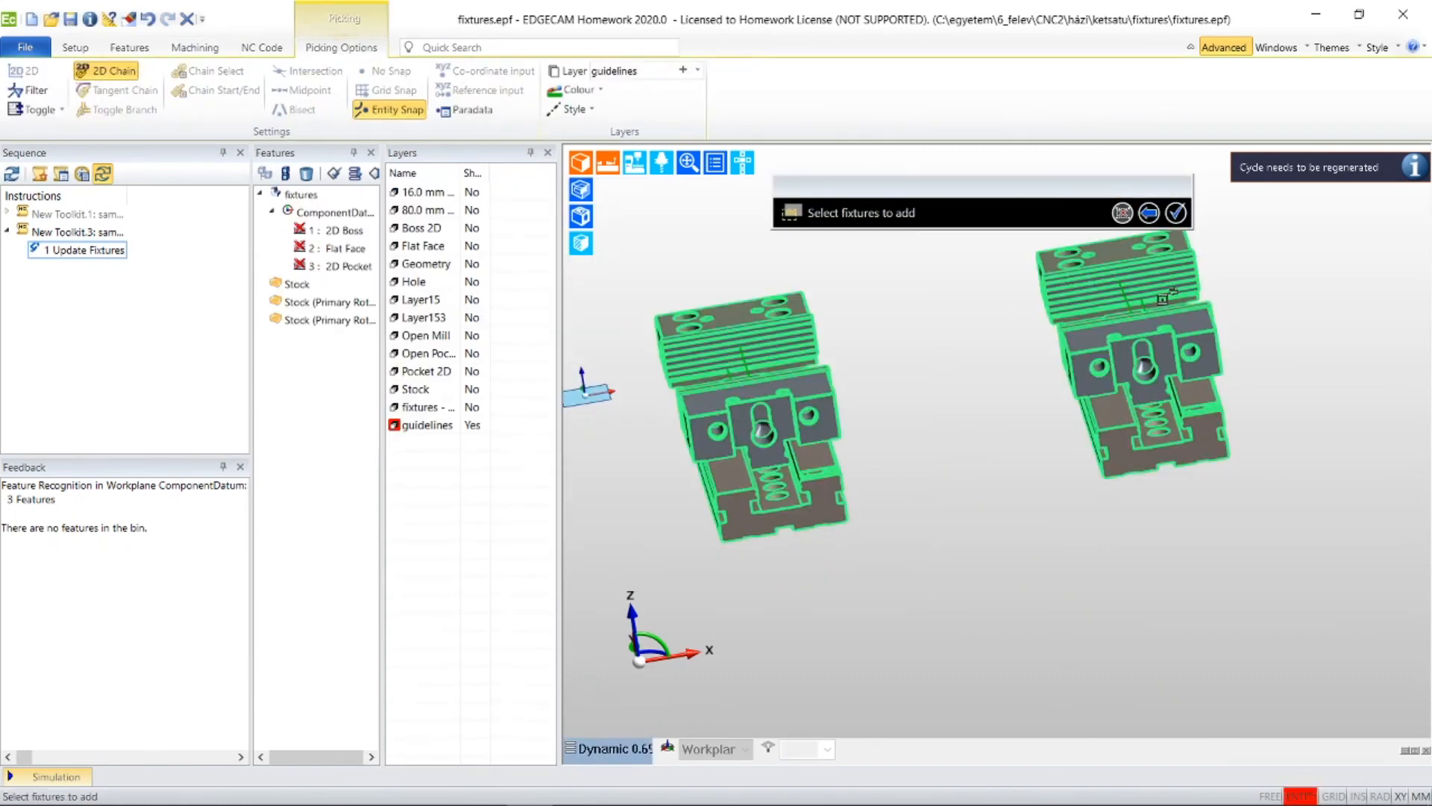
pyautogui.click(1176, 214)
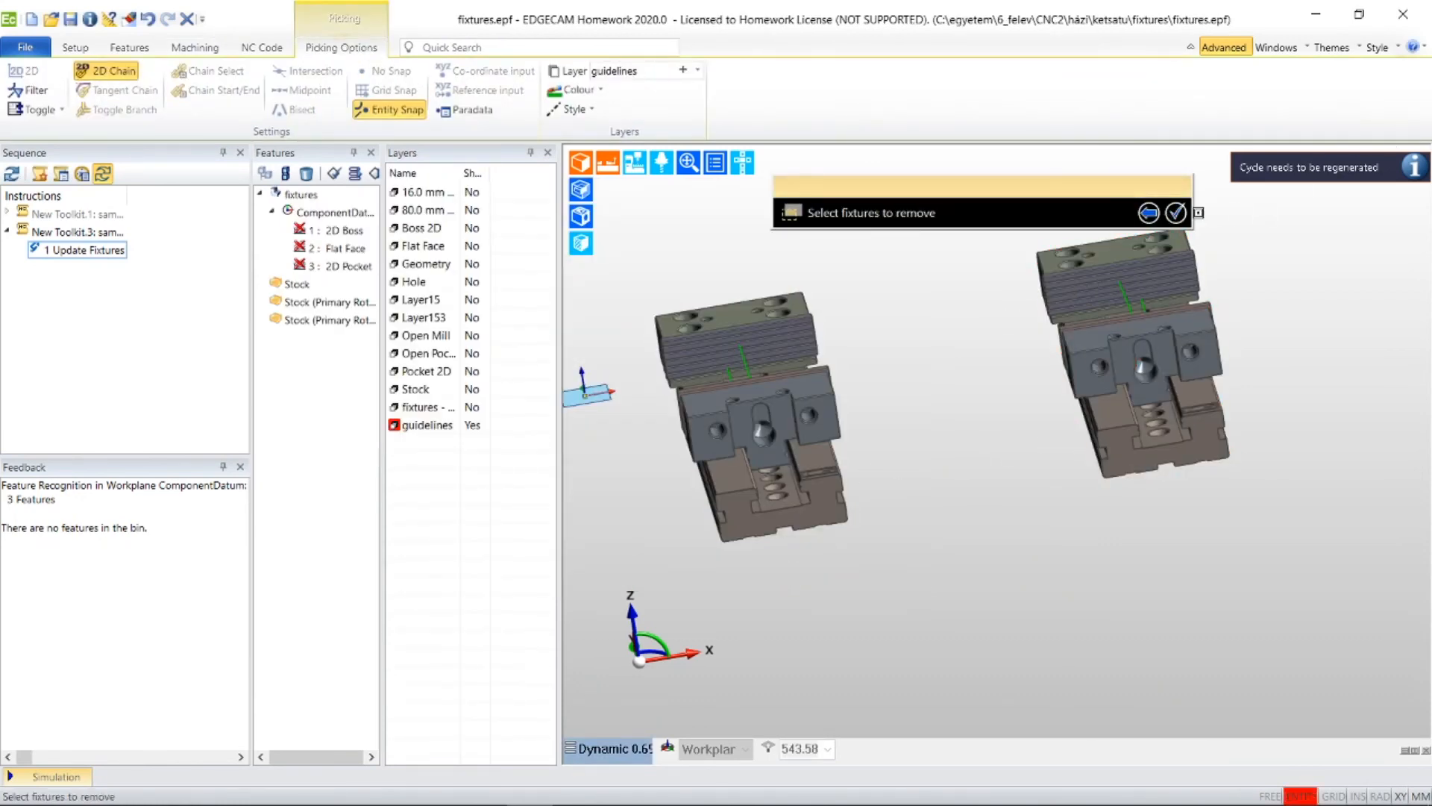
pyautogui.click(1177, 214)
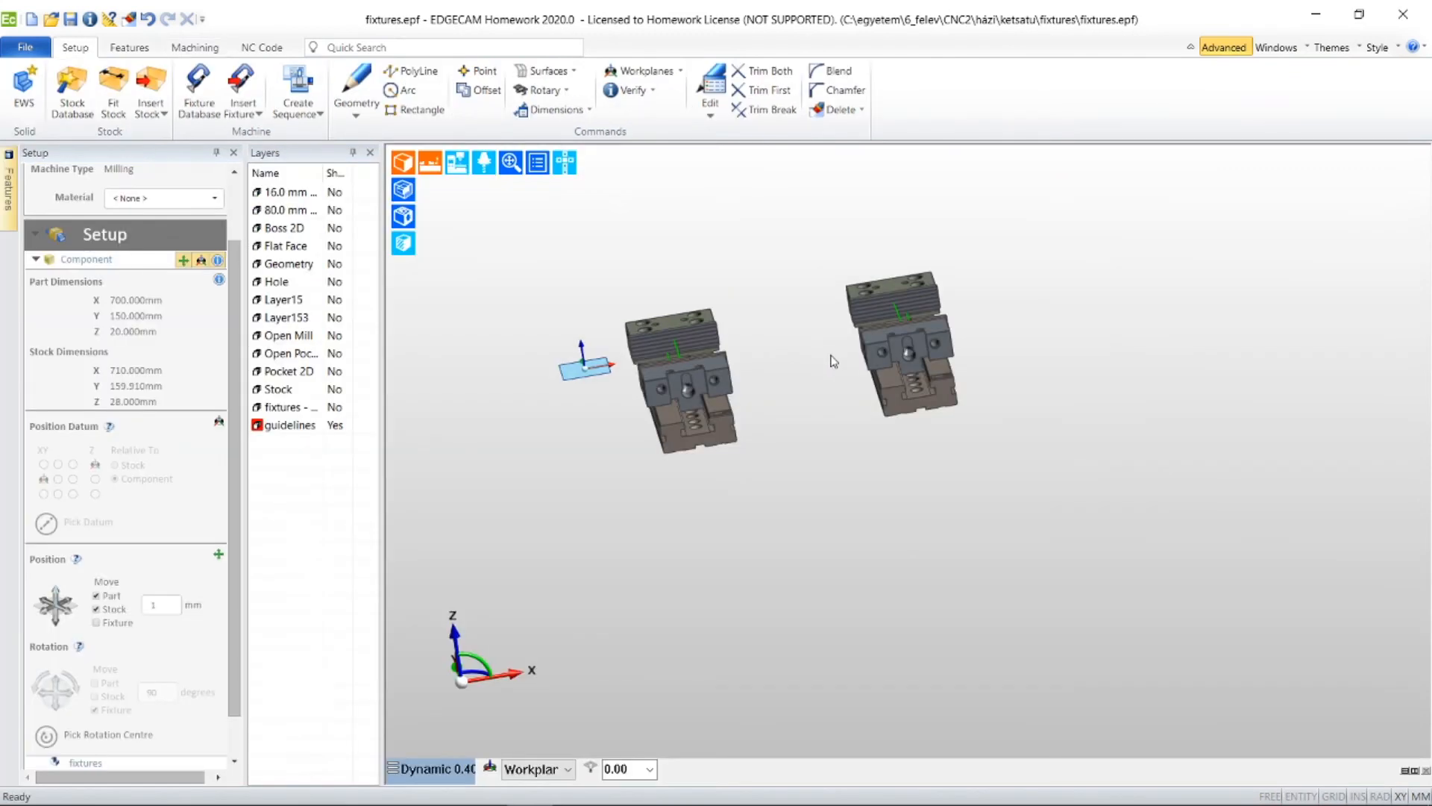
# - Show all layers and raise the part and stock by 1 mm relative to the vices
pyautogui.rightClick(285, 409)
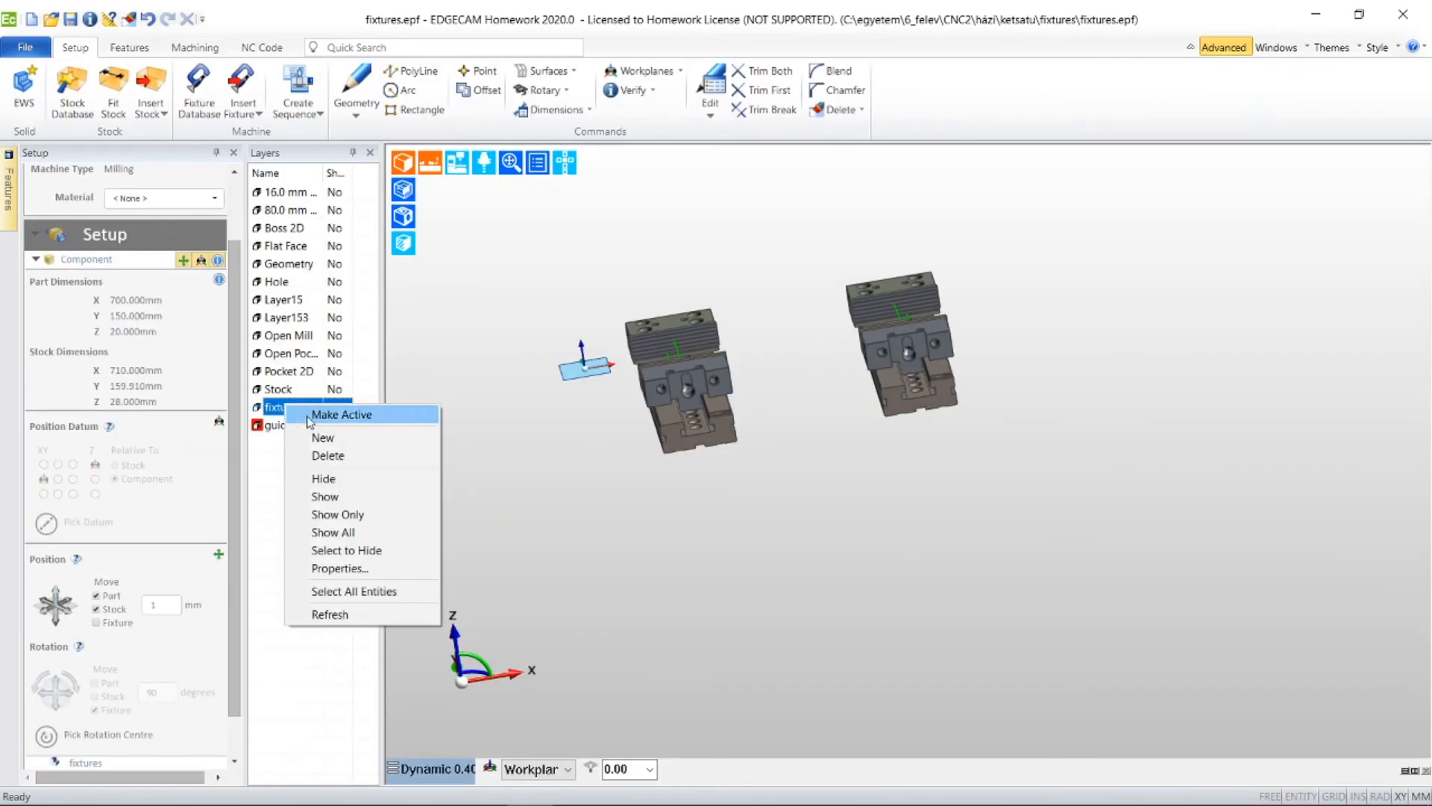
pyautogui.click(360, 539)
pyautogui.moveTo(752, 425); pyautogui.dragTo(754, 372, button='middle')
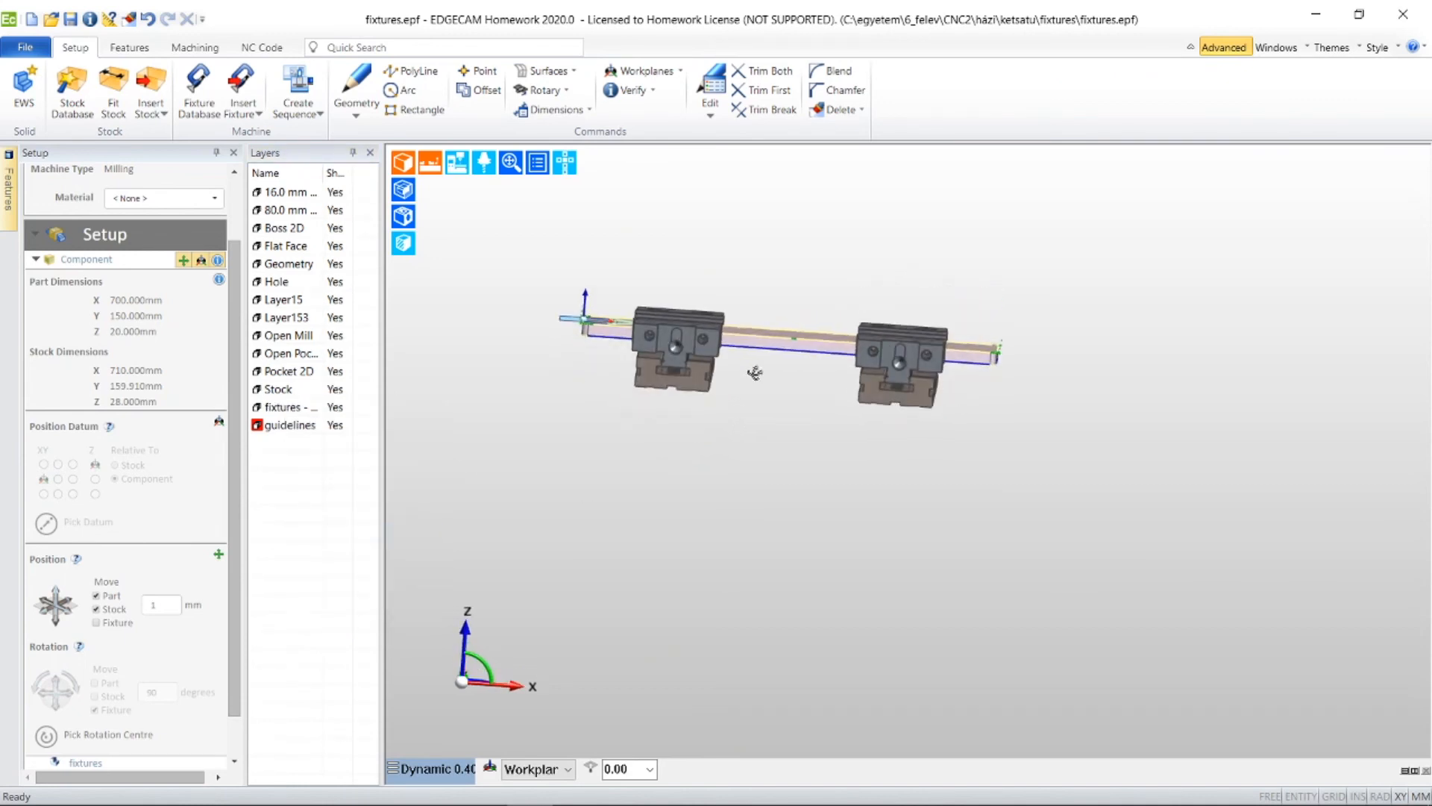
pyautogui.click(59, 599)
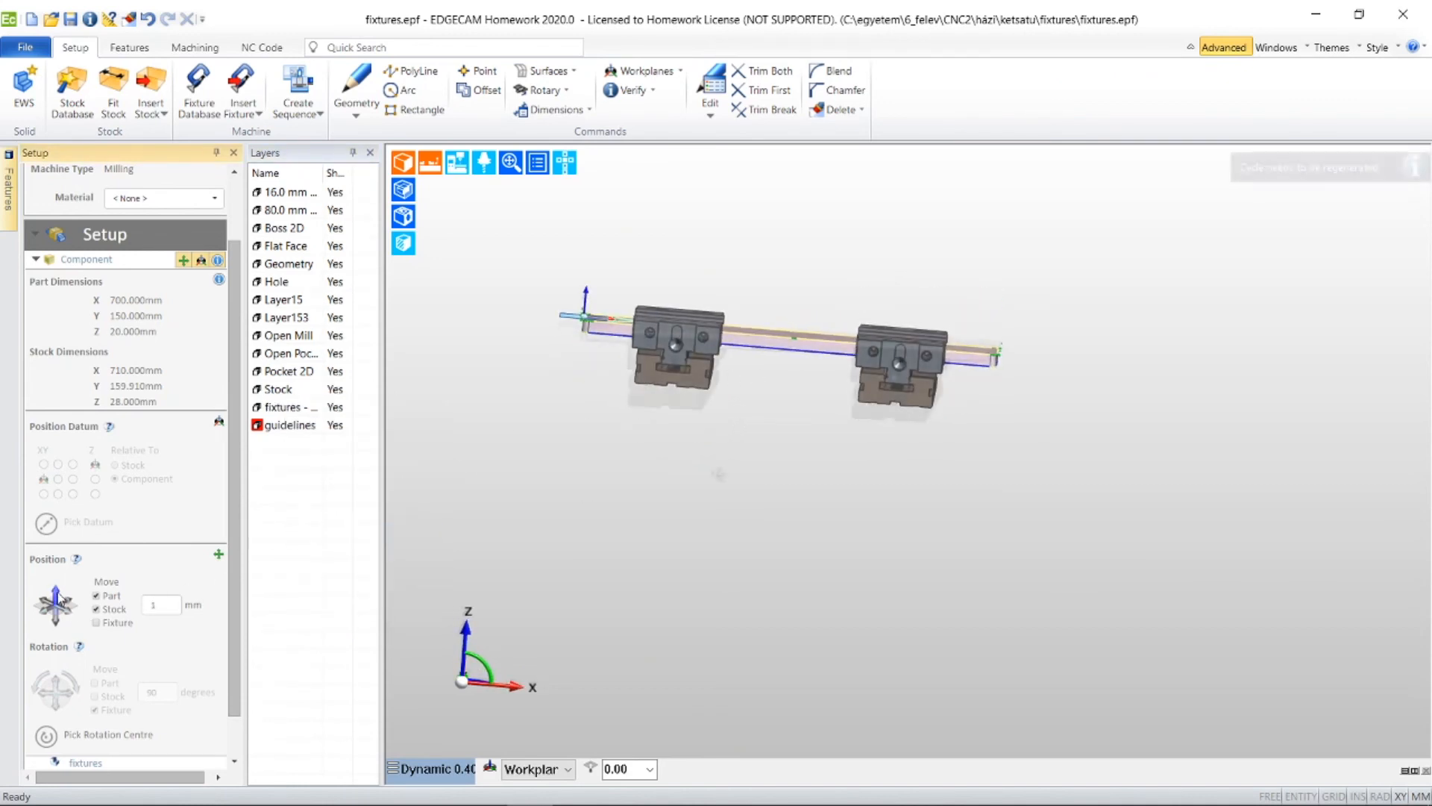
# - Edit the New Toolkit.3 sequence's Update Fixtures instruction again, keeping the collision checks and 5 mm fixture offsets
pyautogui.moveTo(719, 473); pyautogui.dragTo(799, 504, button='middle')
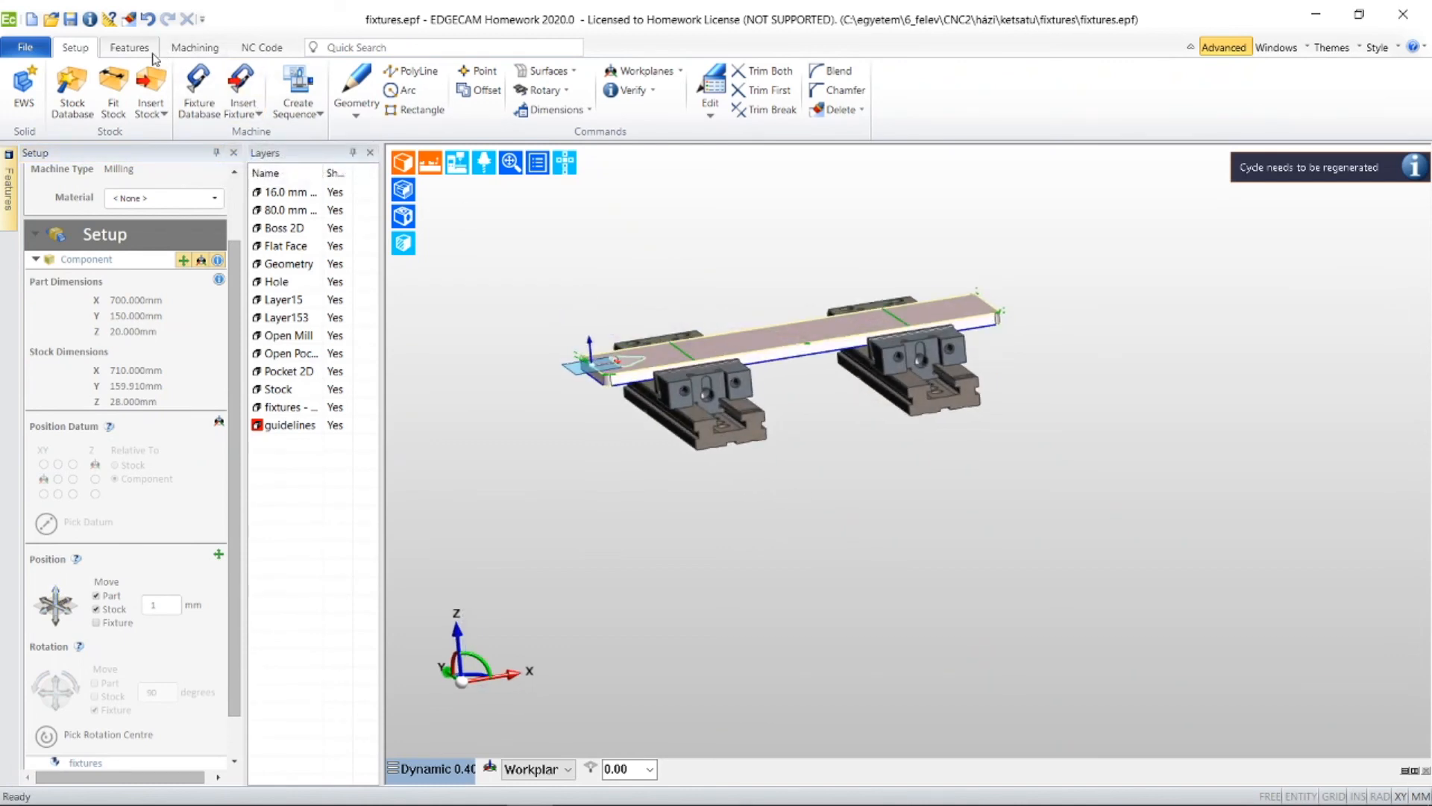
pyautogui.click(131, 48)
pyautogui.click(181, 52)
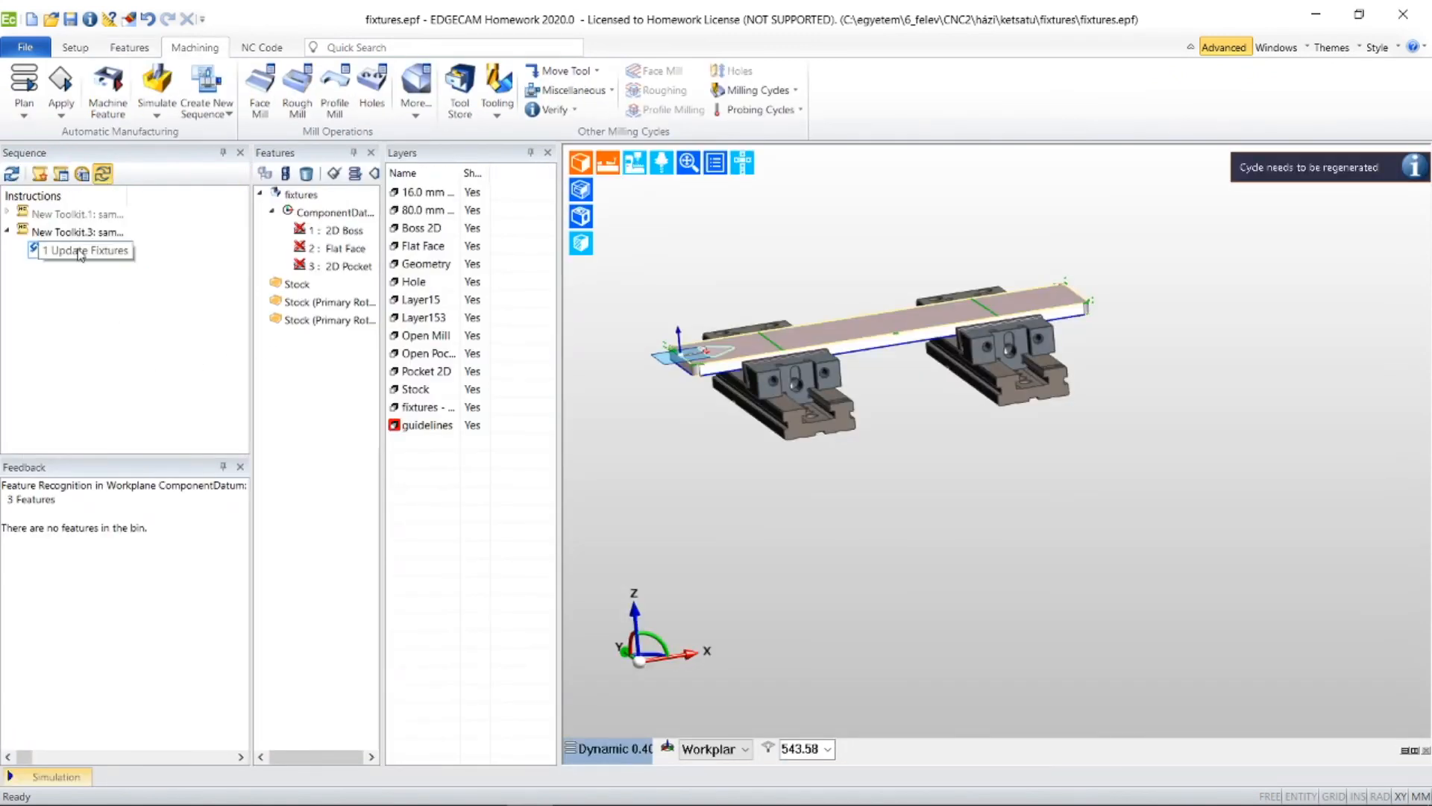
pyautogui.rightClick(78, 248)
pyautogui.click(104, 259)
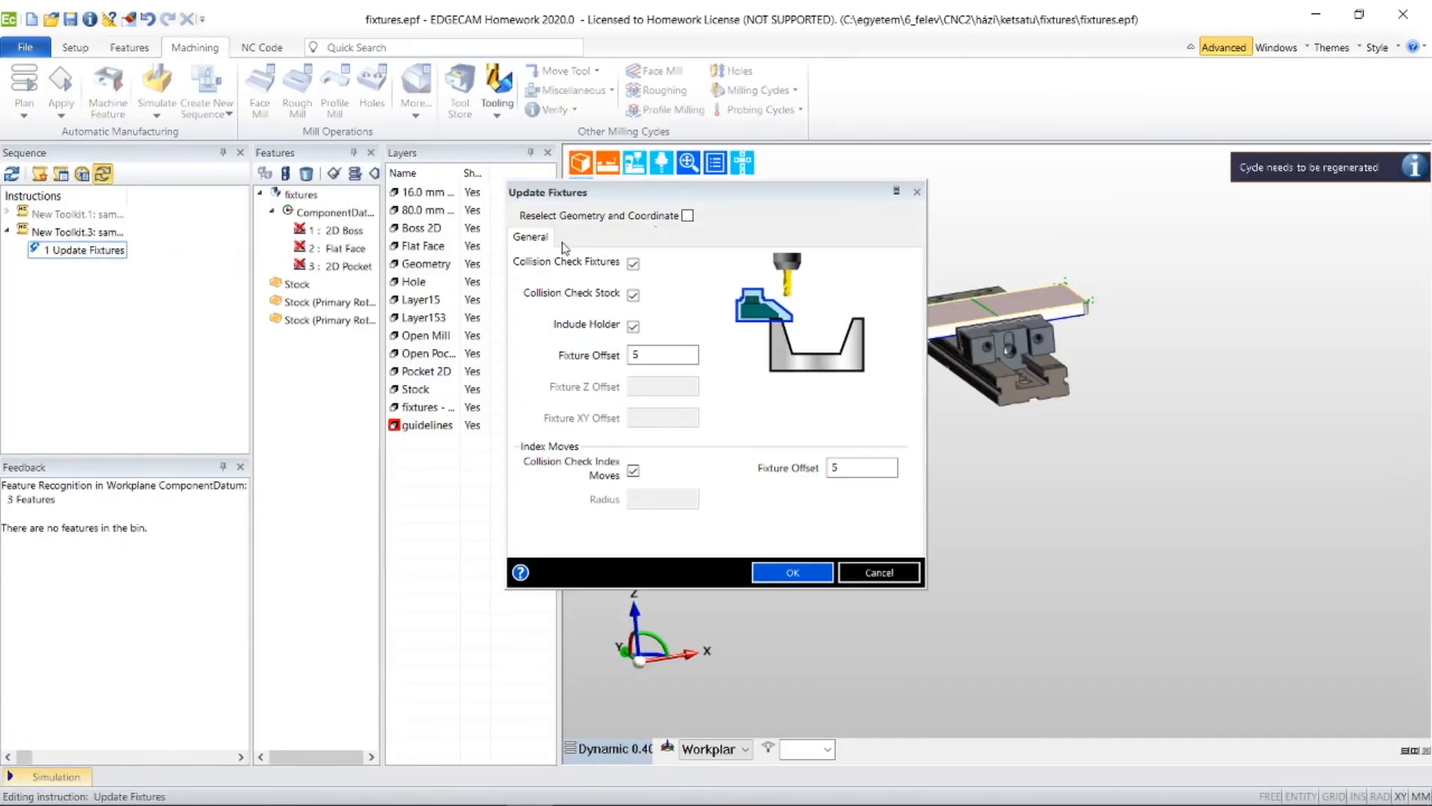
pyautogui.click(790, 573)
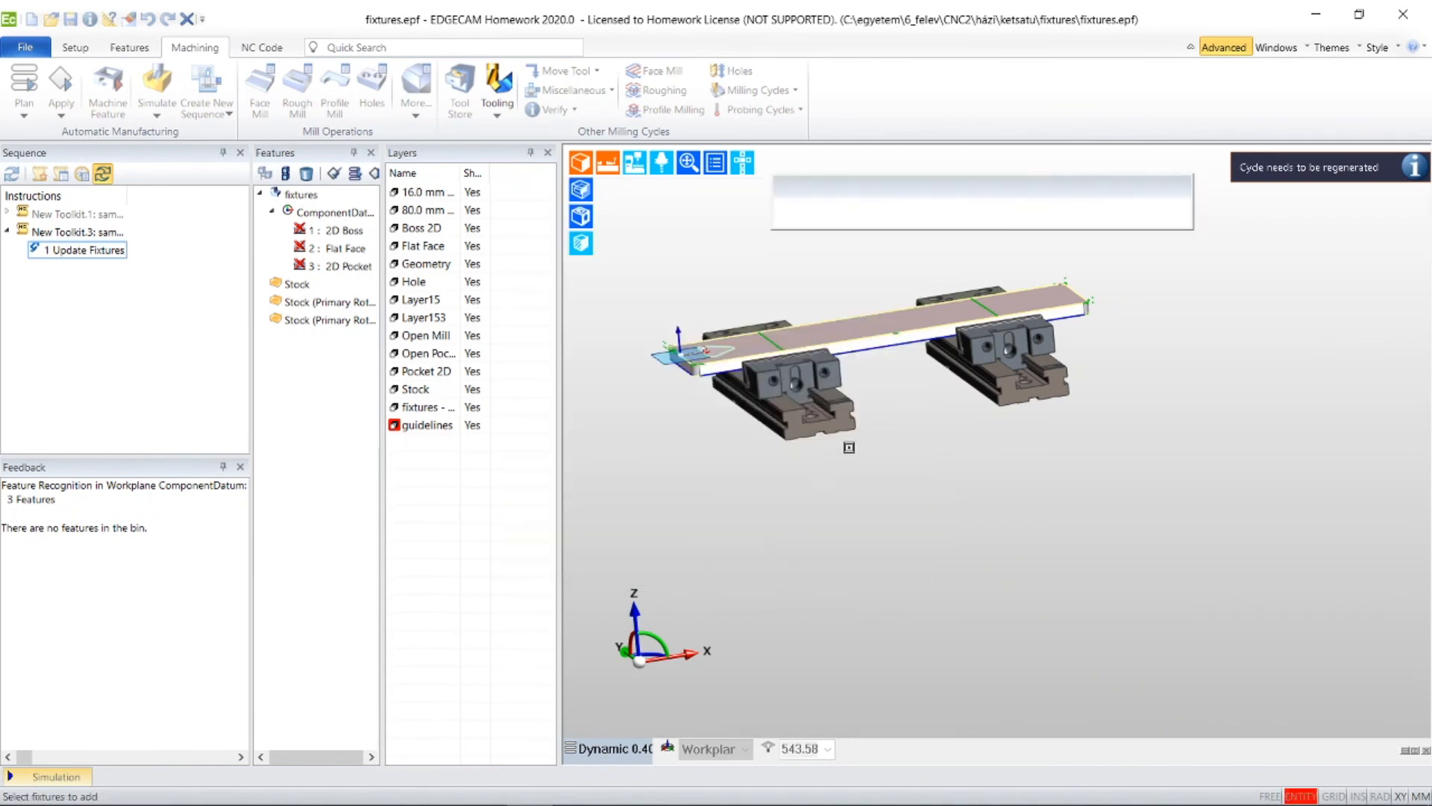
pyautogui.click(1175, 214)
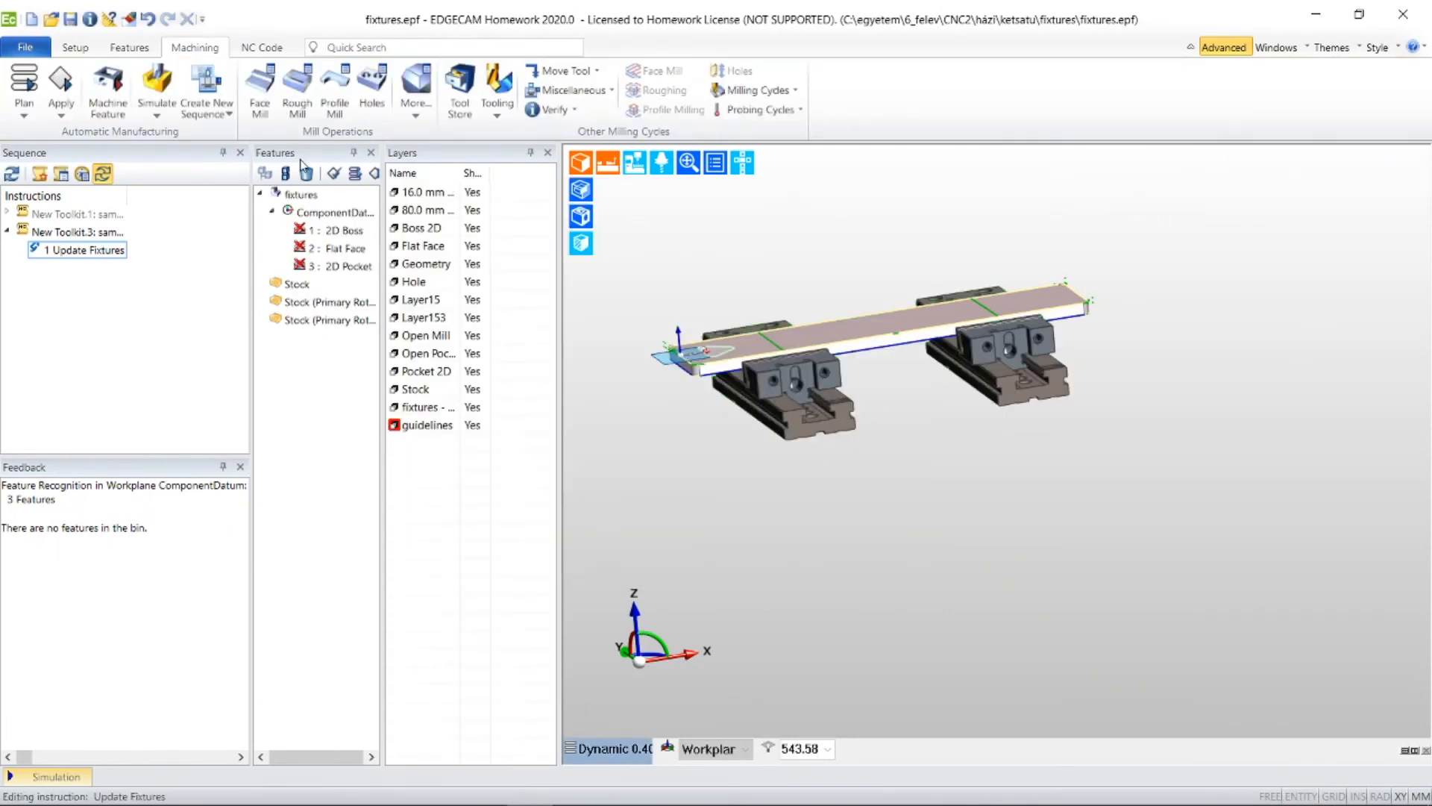
# - Start a simulation of both sequences, adding New Toolkit.1 and ordering it ahead of New Toolkit.3
pyautogui.click(169, 93)
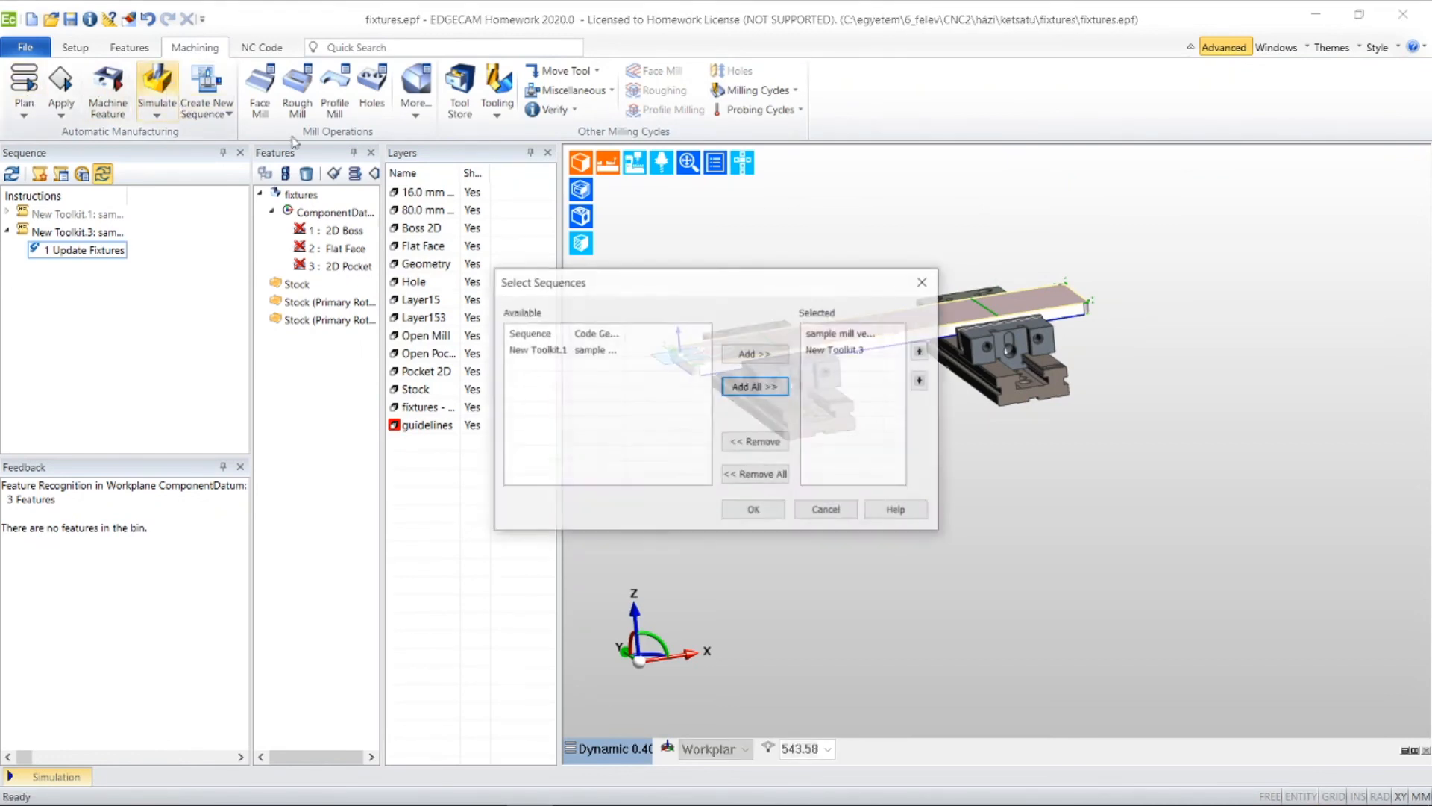
pyautogui.click(590, 351)
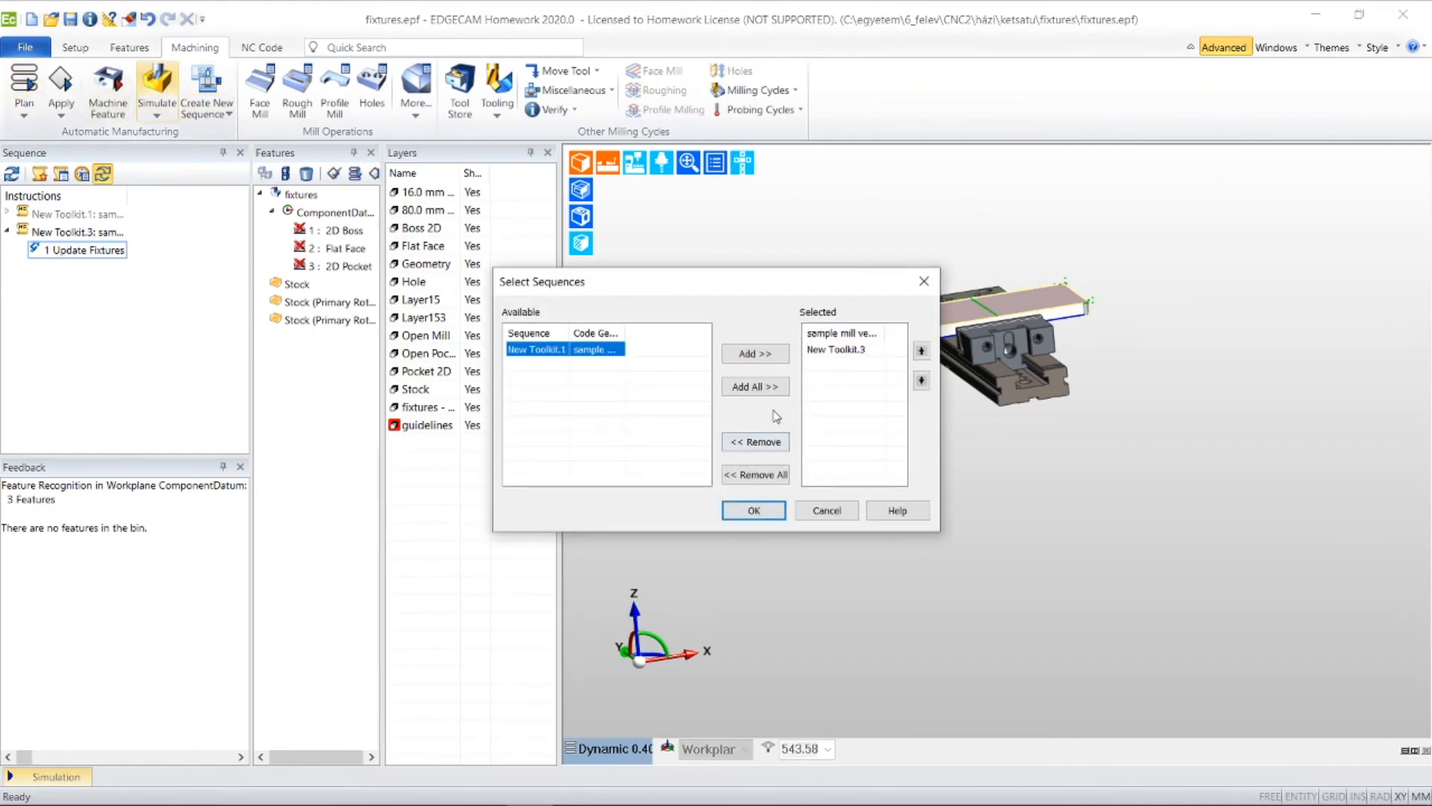
pyautogui.click(778, 393)
pyautogui.click(858, 365)
pyautogui.click(922, 351)
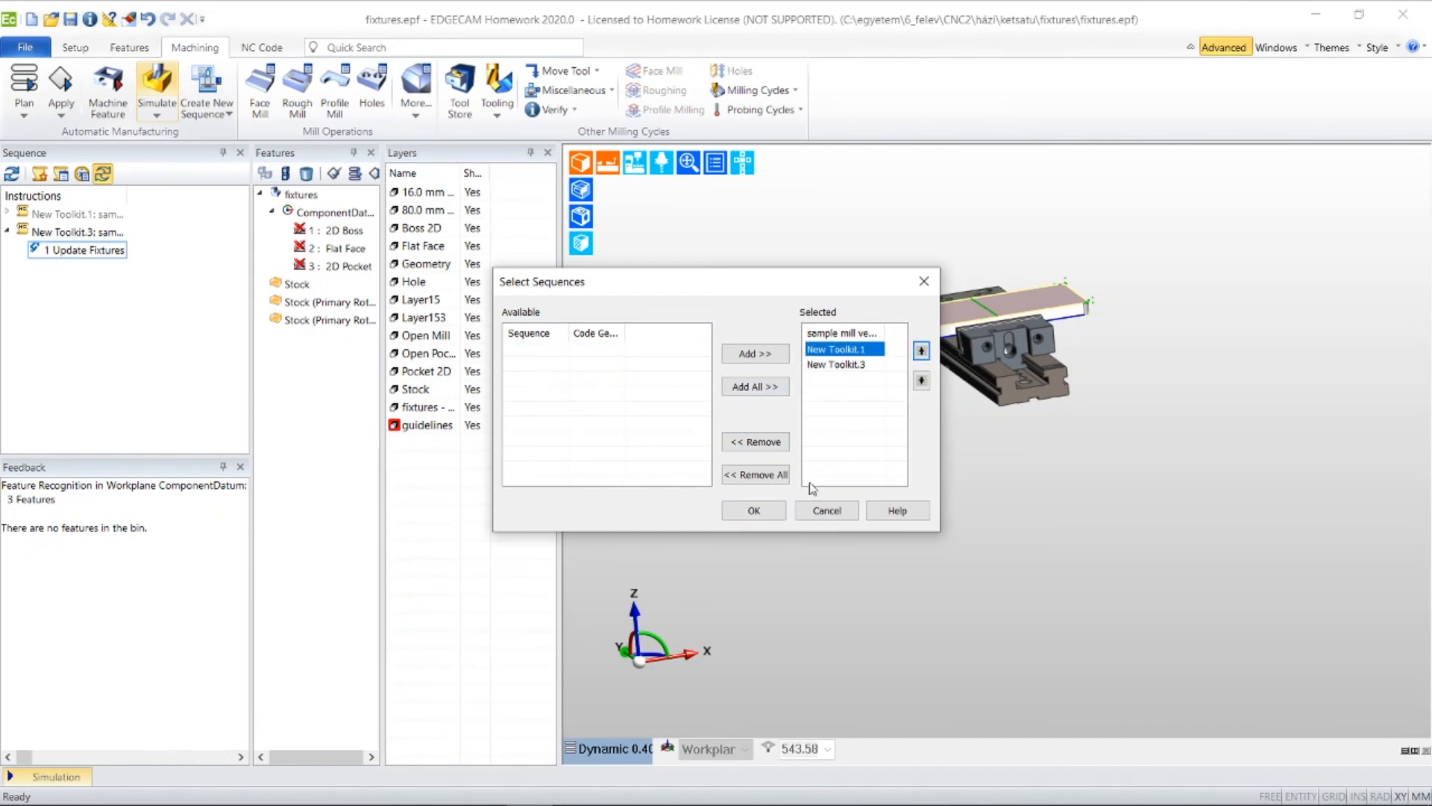
pyautogui.click(754, 511)
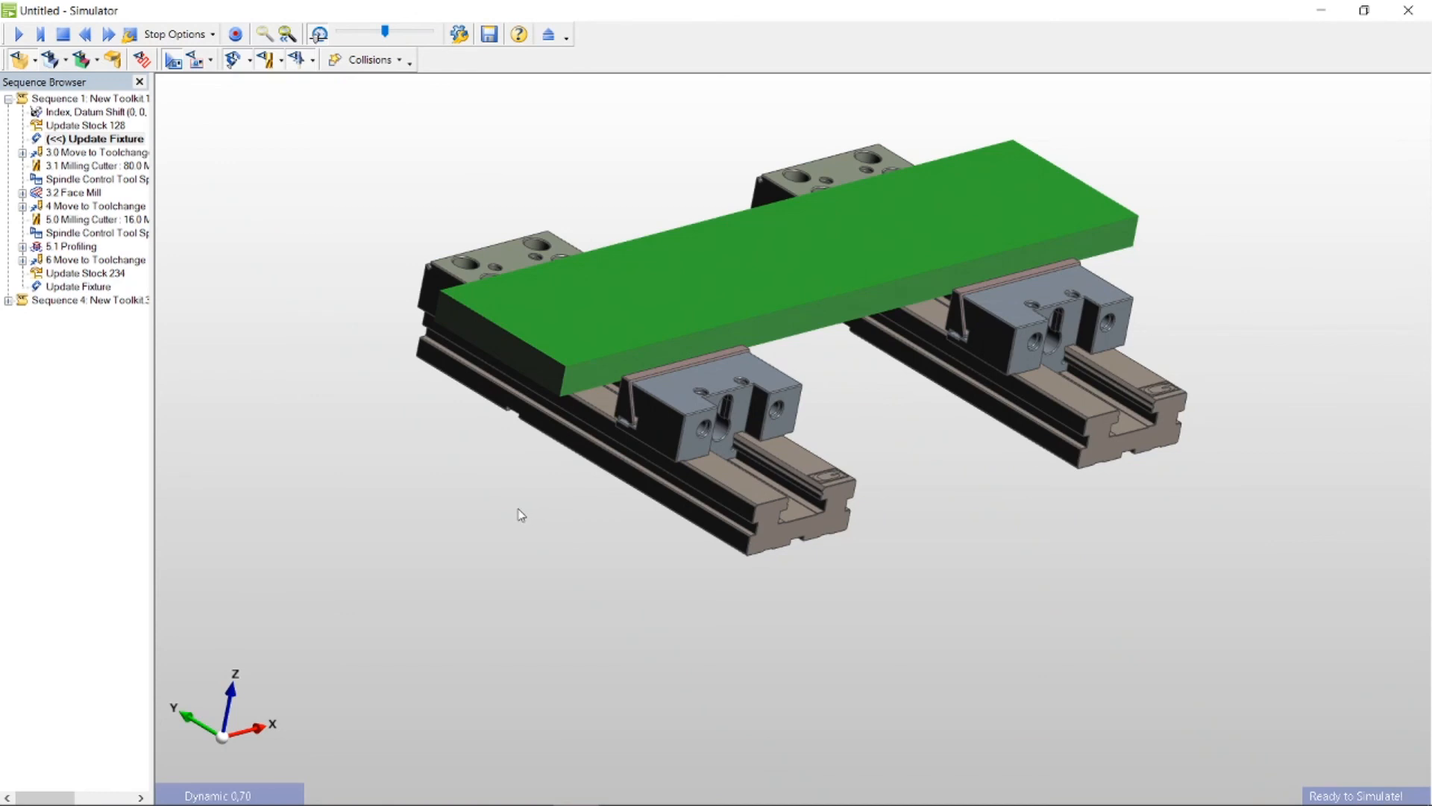
# - Run the simulation to the end of the job and examine how the machined, flipped part sits in both vices
pyautogui.moveTo(522, 518); pyautogui.dragTo(723, 493, button='middle')
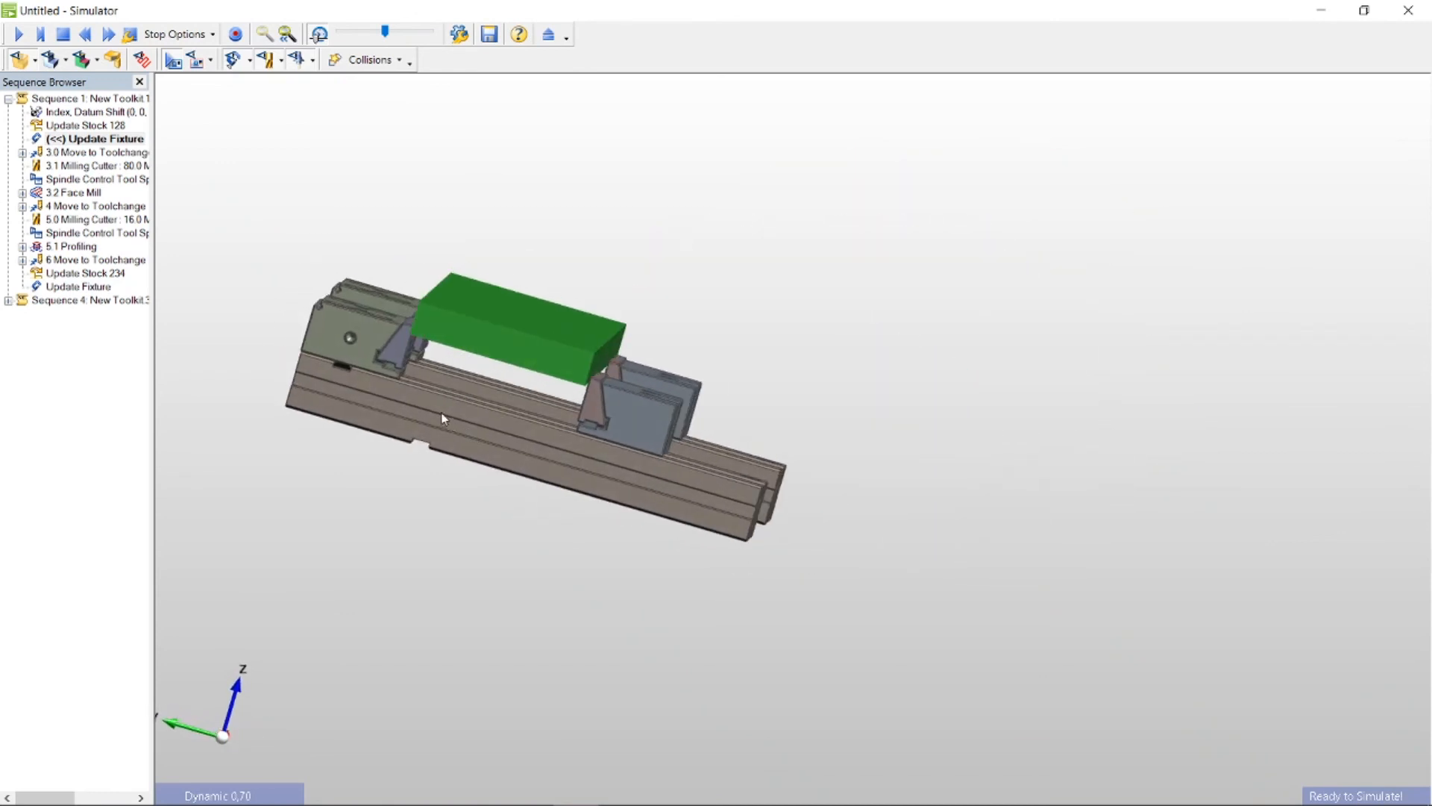
pyautogui.moveTo(602, 370); pyautogui.dragTo(440, 296, button='middle')
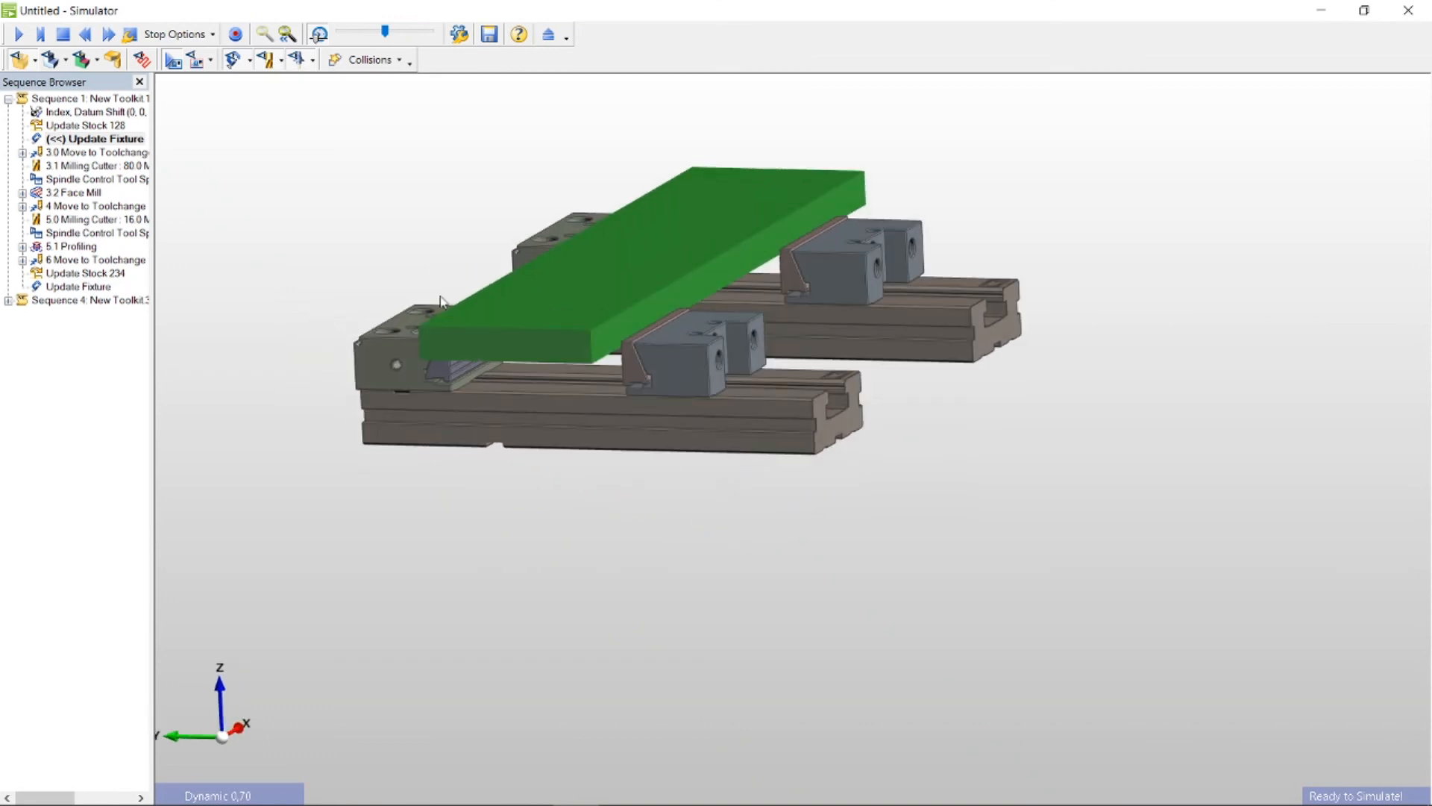
pyautogui.click(113, 33)
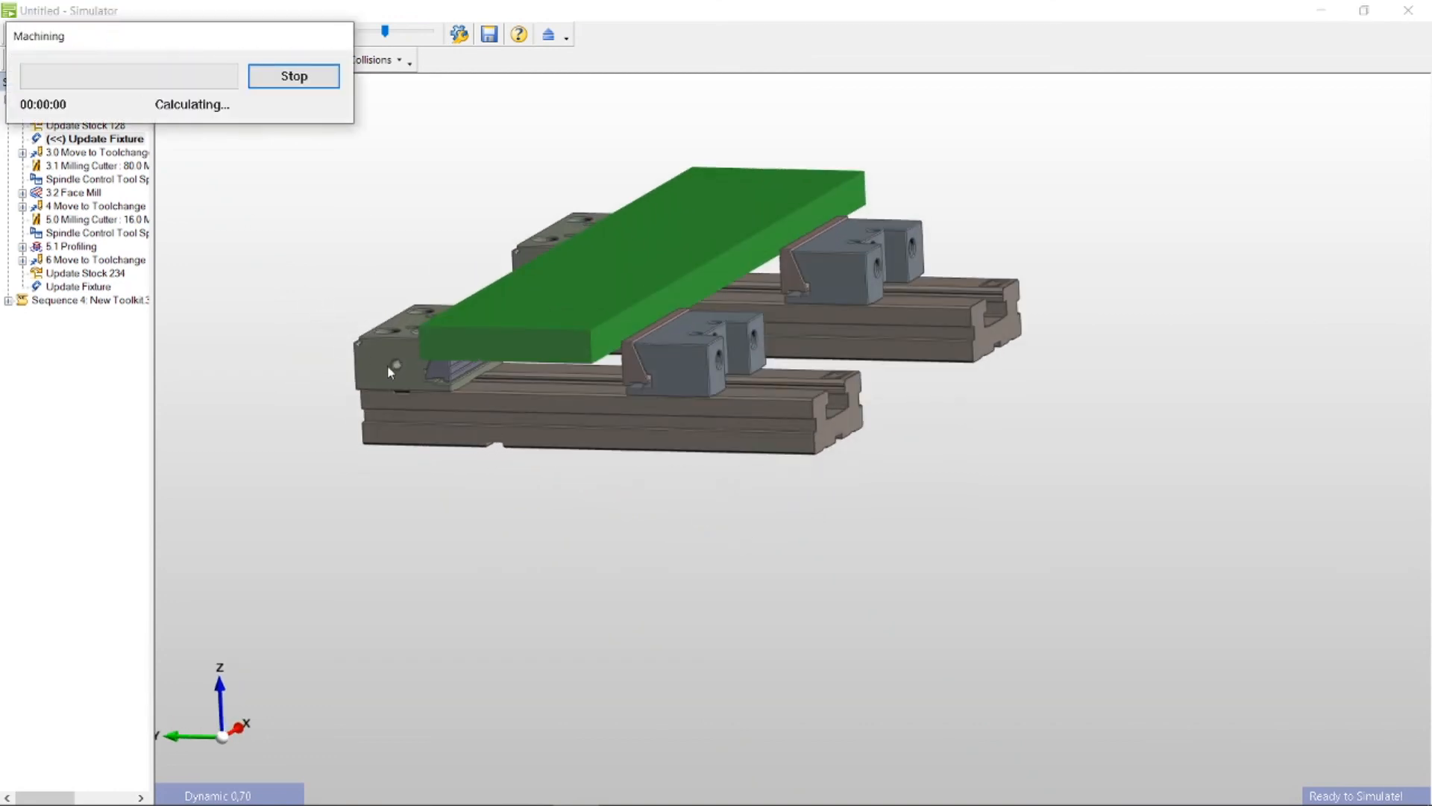
pyautogui.moveTo(409, 381); pyautogui.dragTo(507, 327, button='middle')
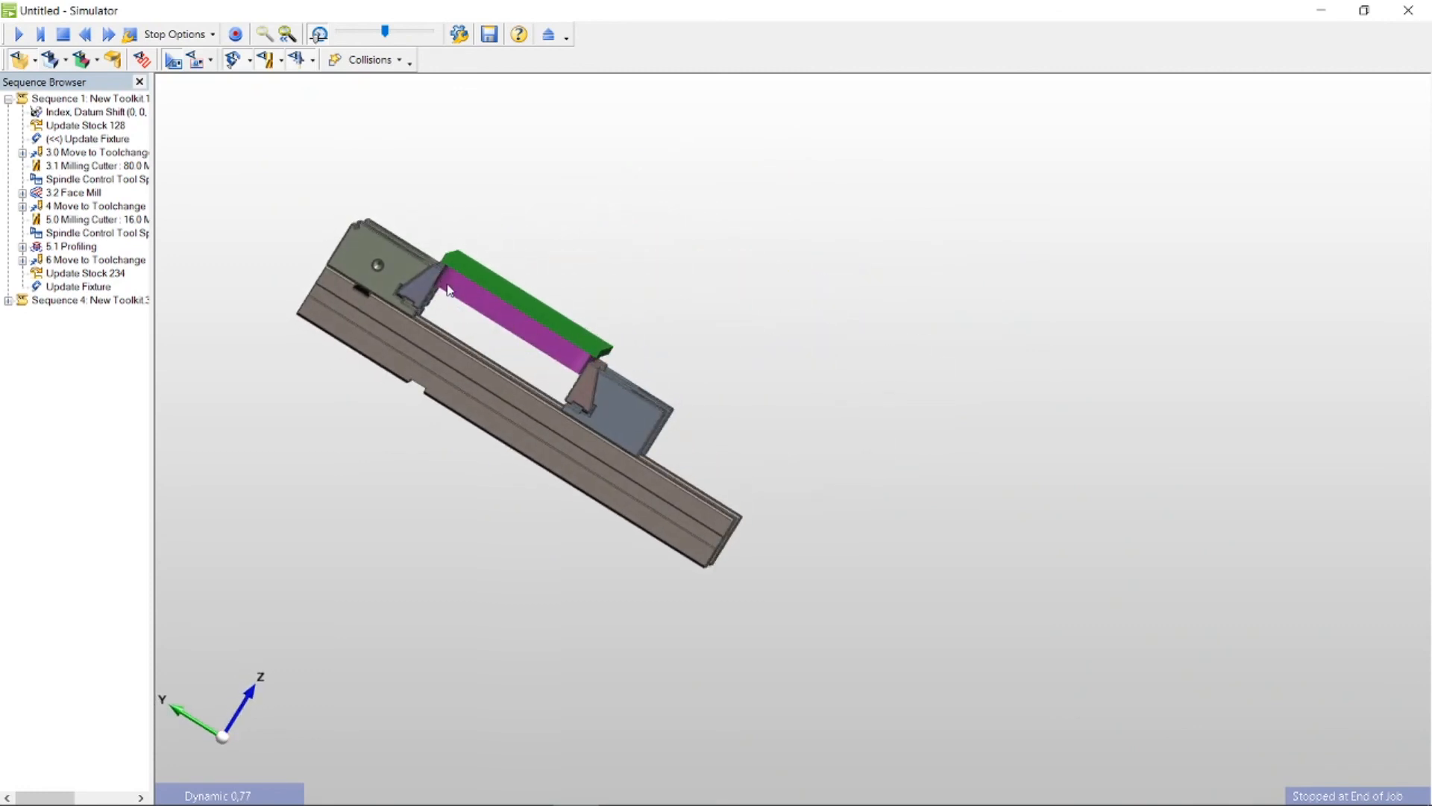
pyautogui.moveTo(571, 400); pyautogui.dragTo(702, 278, button='middle')
pyautogui.scroll(4, 655, 316)
pyautogui.scroll(2, 702, 278)
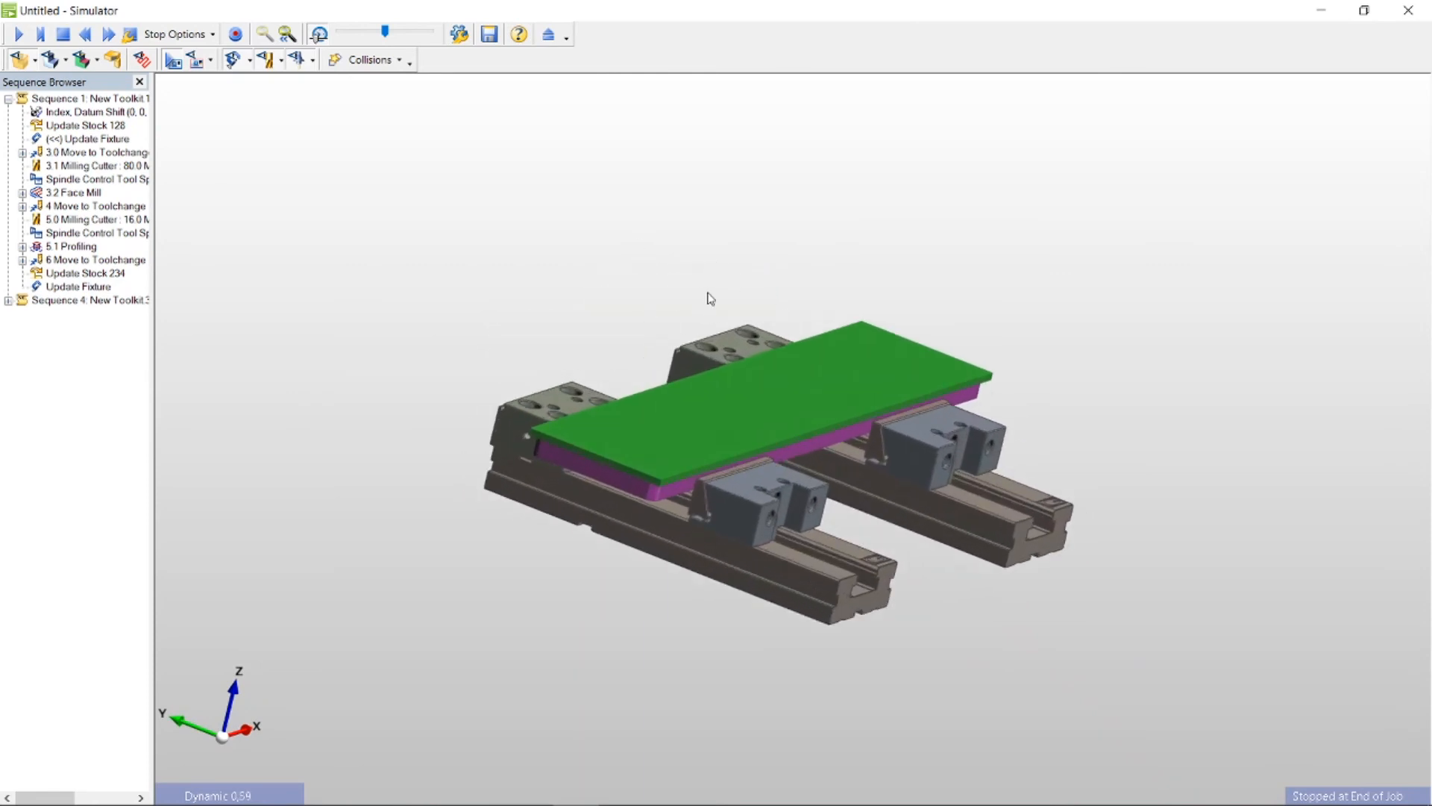
pyautogui.scroll(-3, 710, 297)
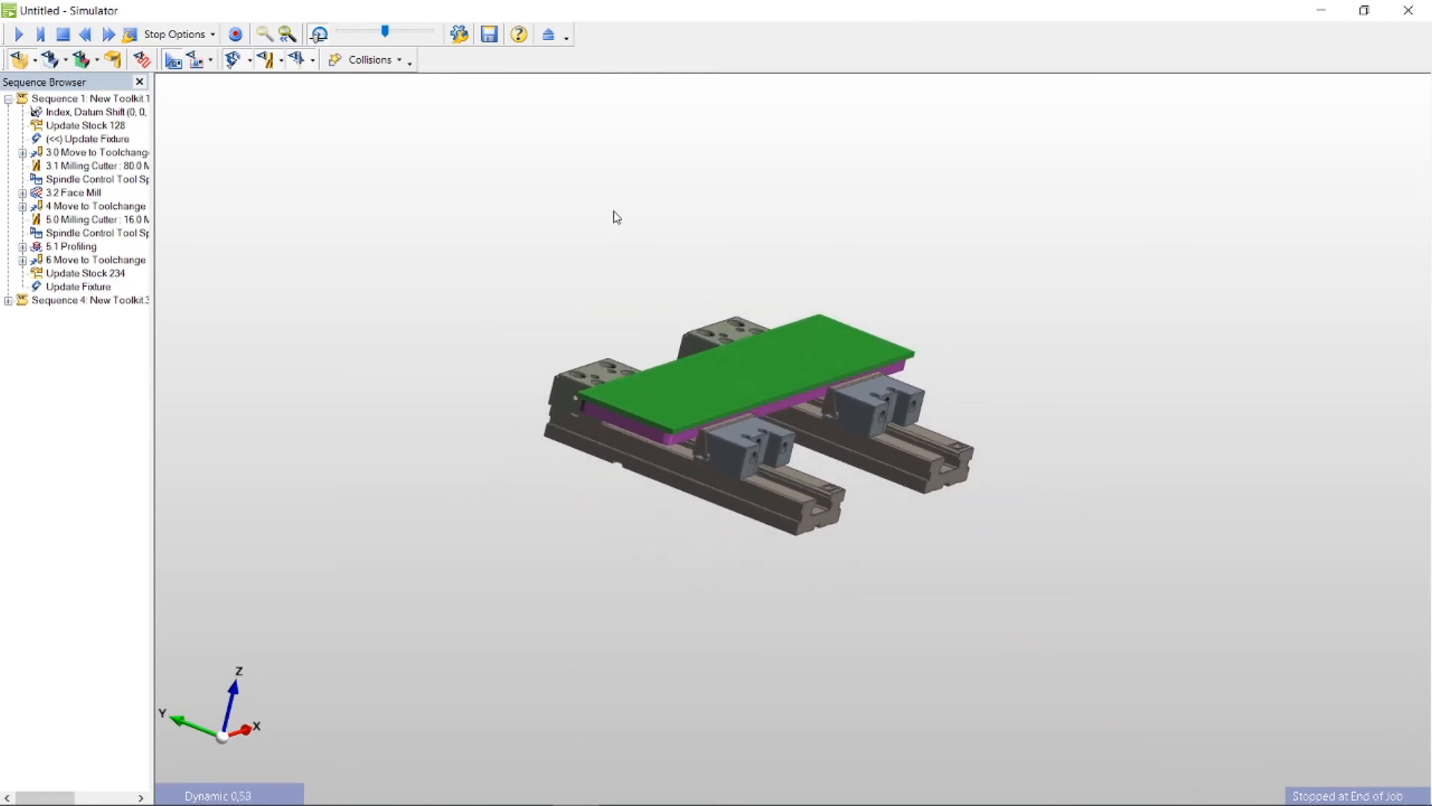